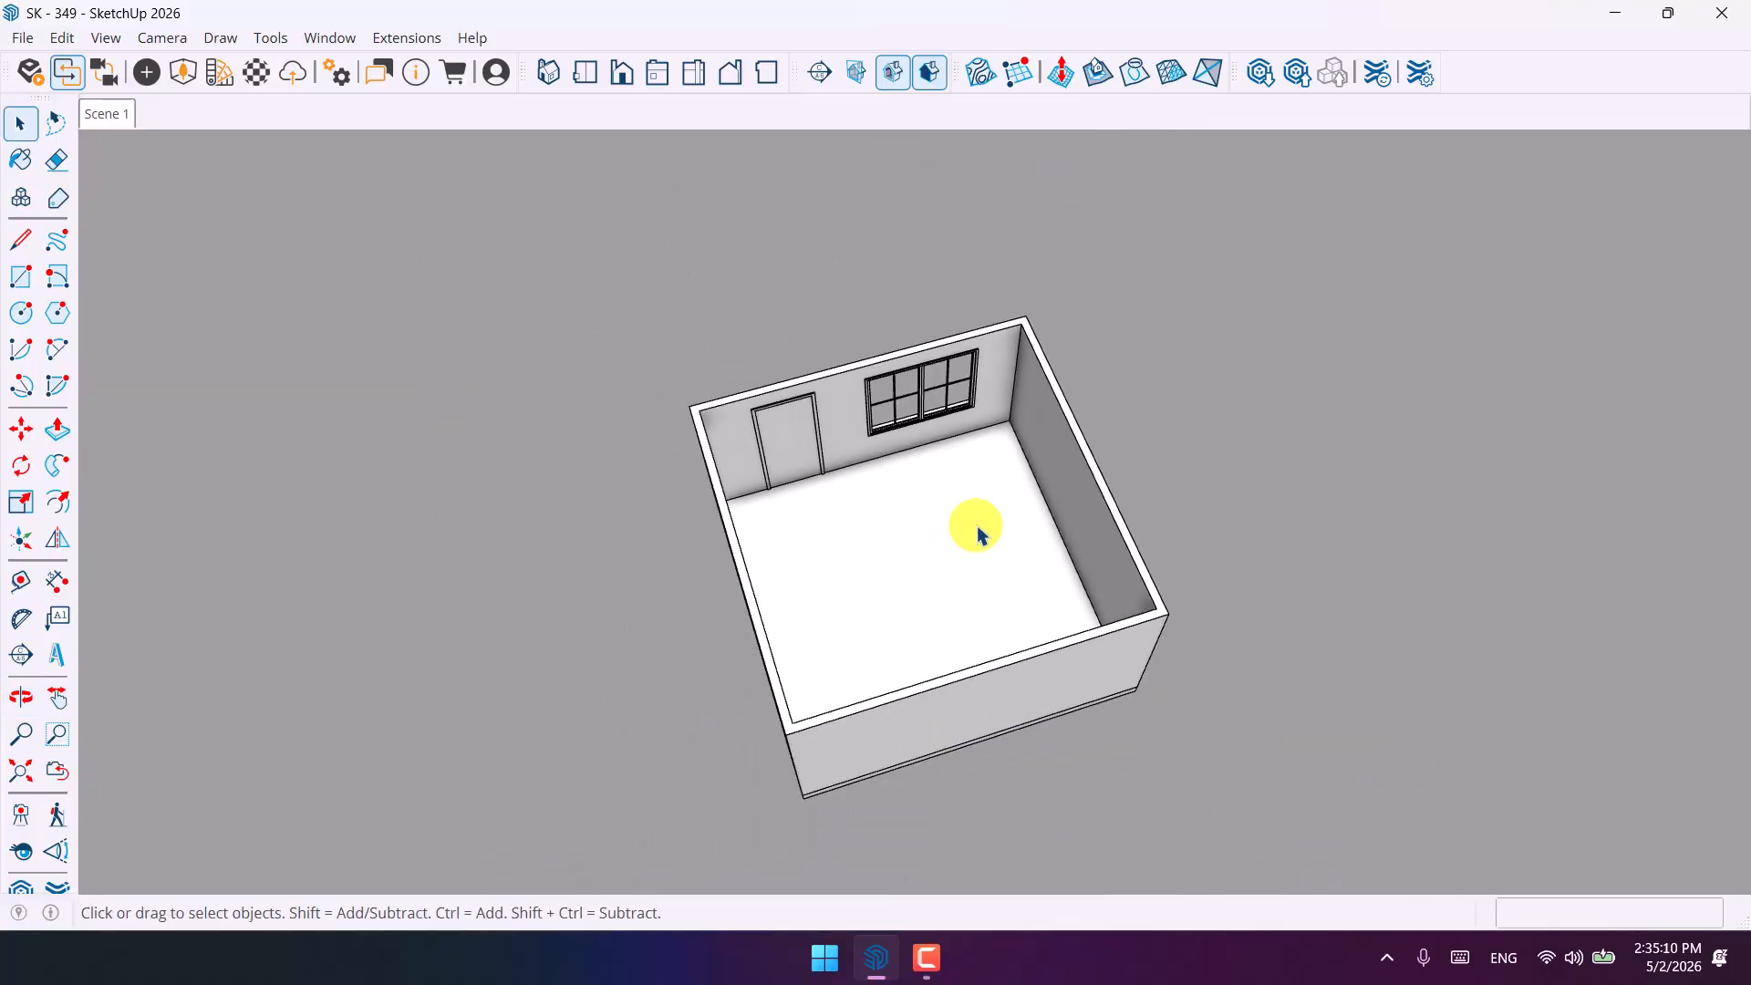
# Launch the Enscape render view of the room model in a separate window and look down into the room.
pyautogui.moveTo(903, 551); pyautogui.dragTo(1168, 457, button='middle')
pyautogui.scroll(4, 915, 438)
pyautogui.moveTo(915, 437); pyautogui.dragTo(942, 660, button='middle')
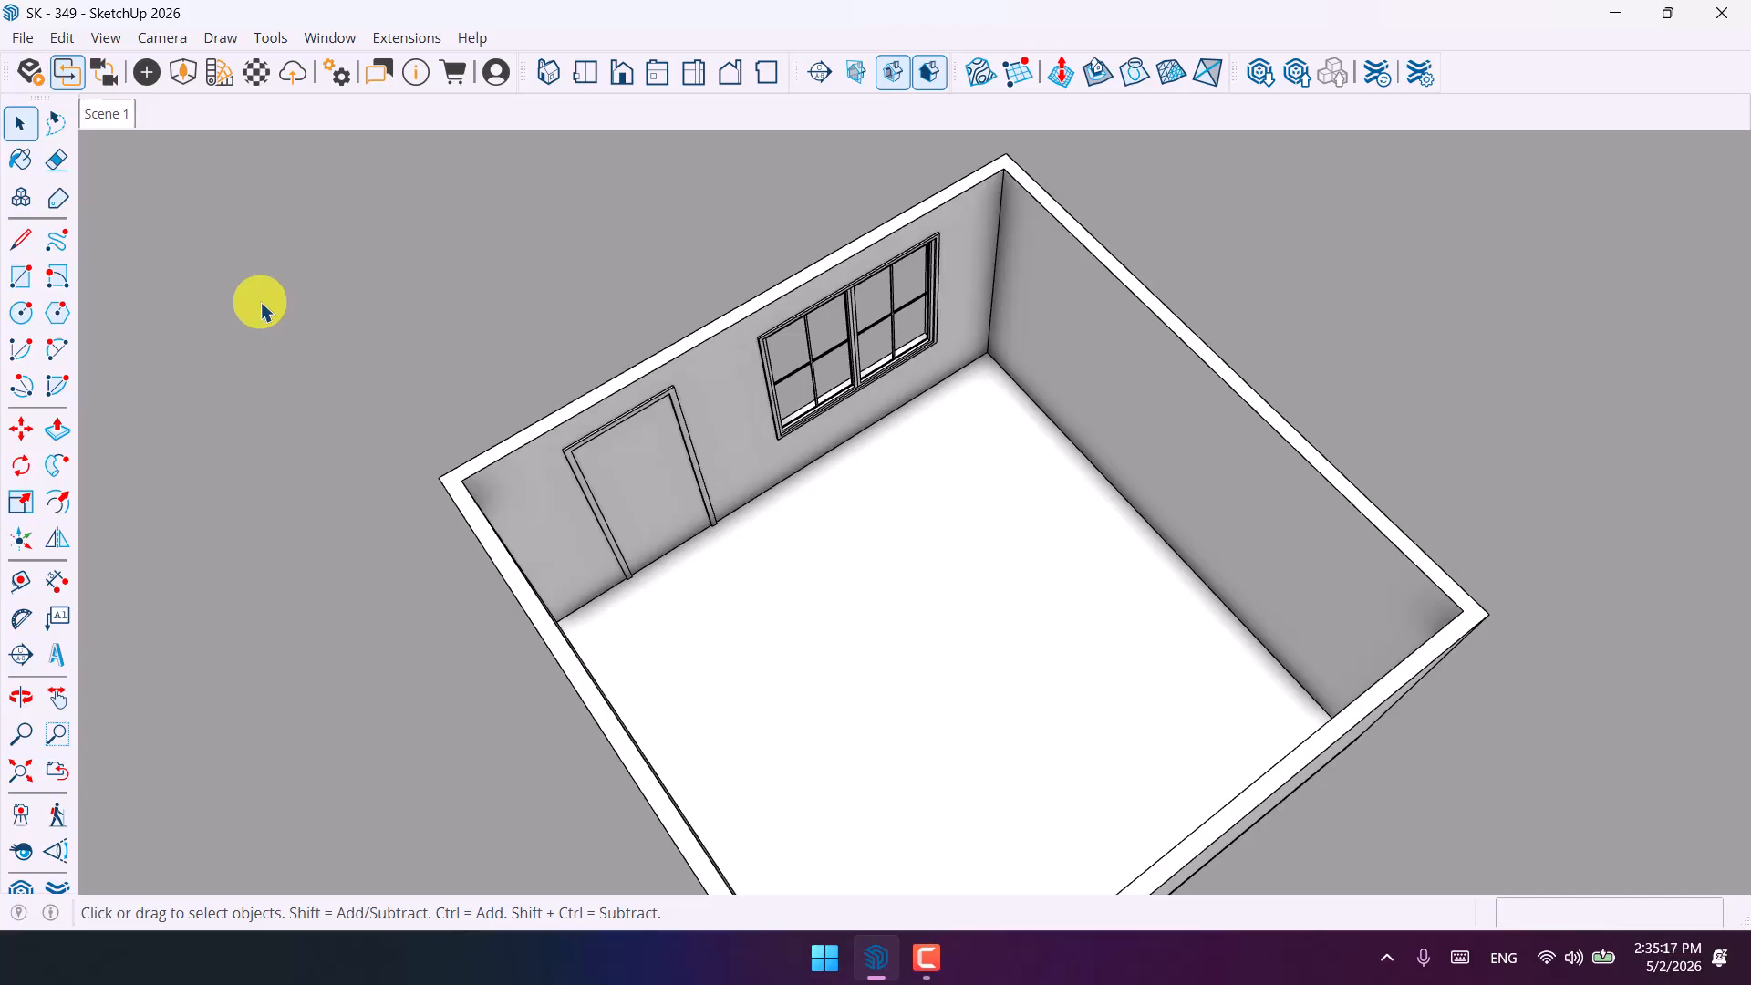
pyautogui.scroll(-5, 703, 411)
pyautogui.moveTo(703, 411); pyautogui.dragTo(860, 473, button='middle')
pyautogui.scroll(4, 860, 473)
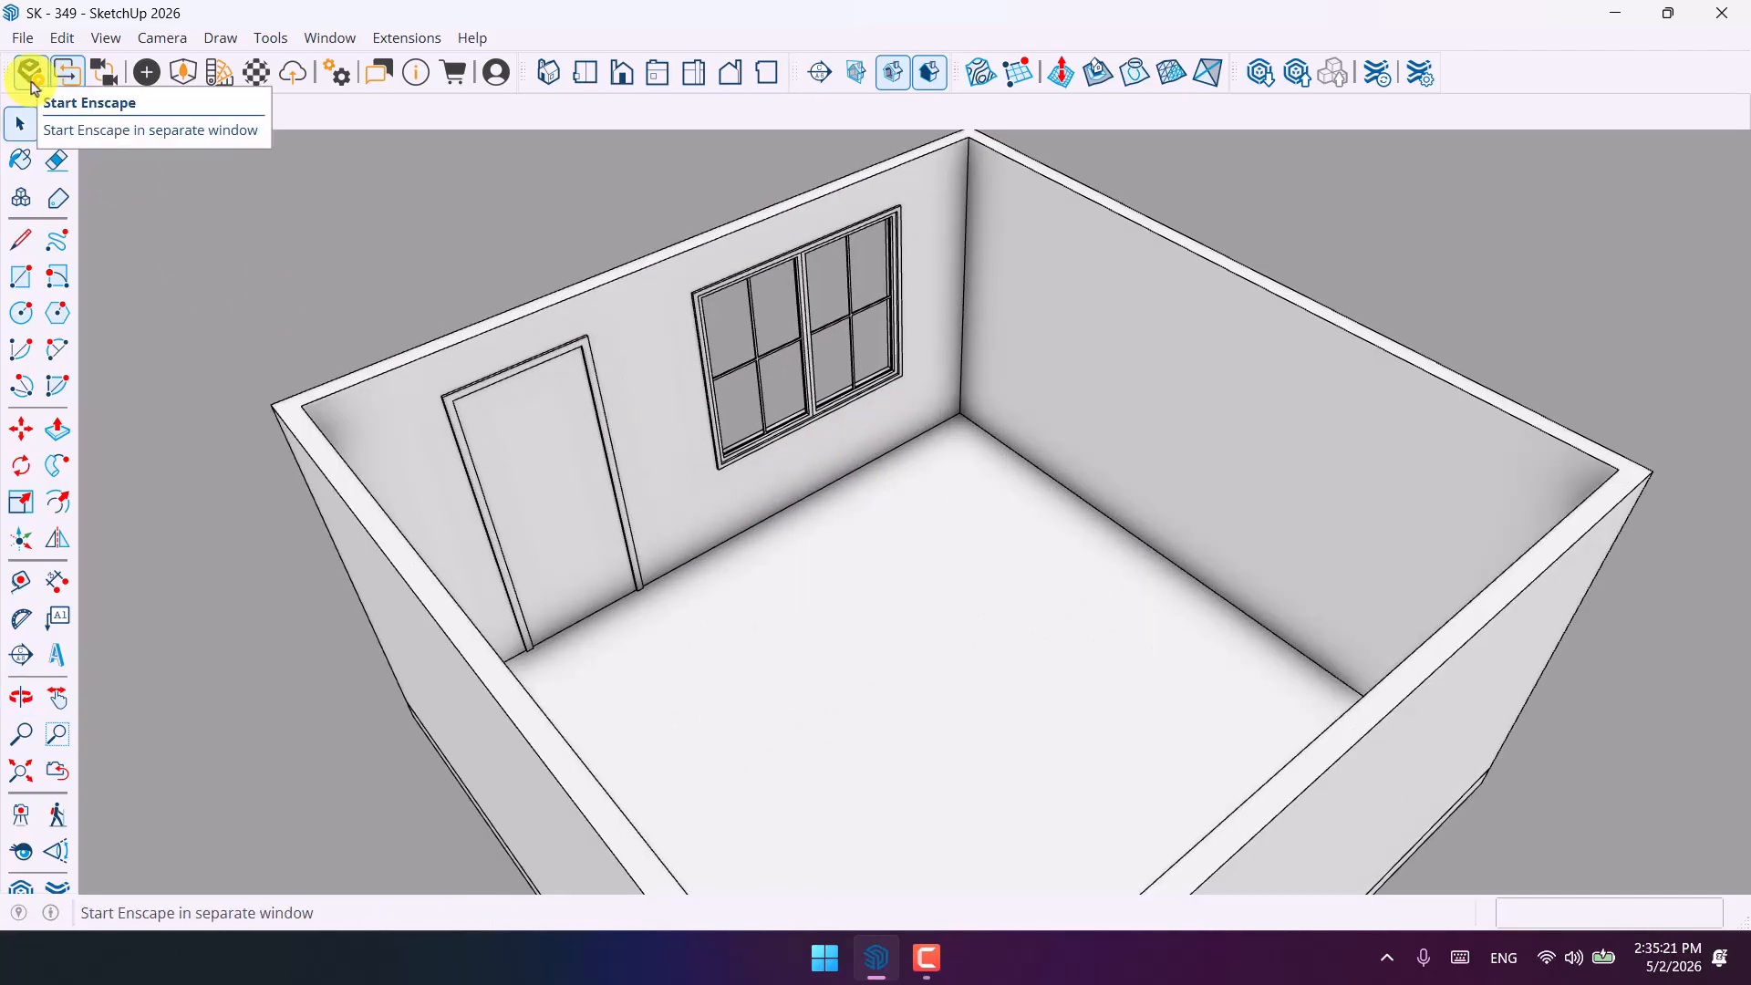
pyautogui.click(30, 80)
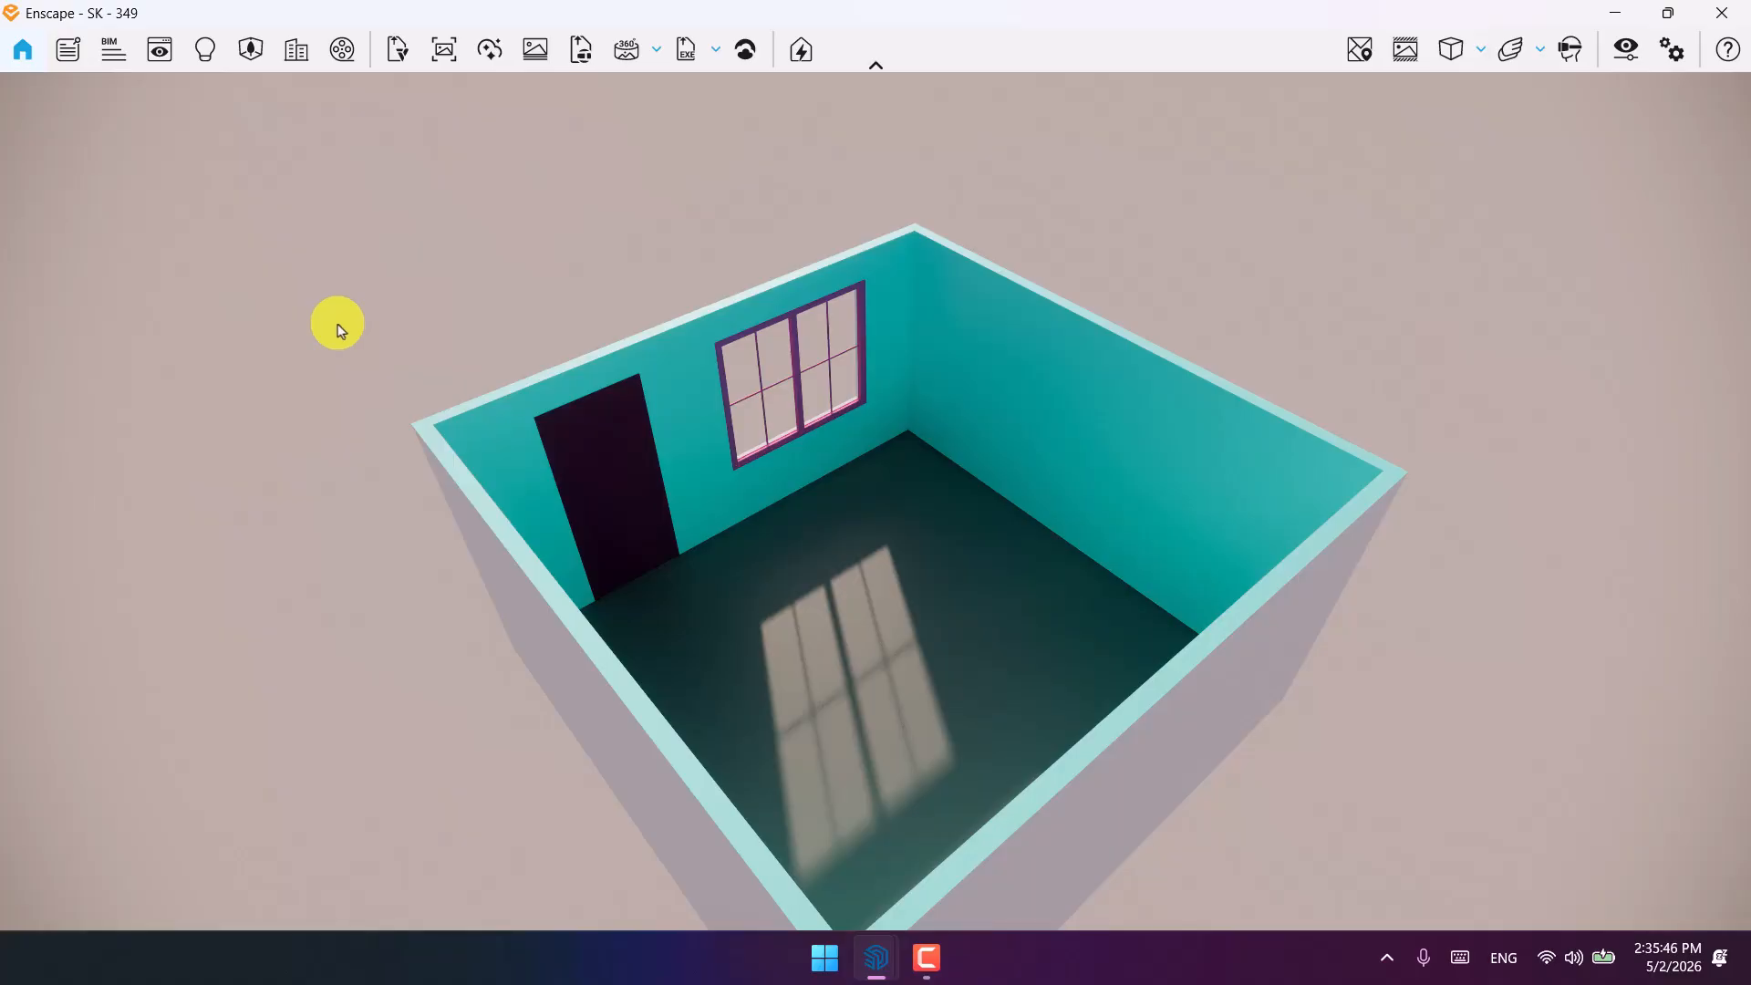
pyautogui.moveTo(624, 375); pyautogui.dragTo(814, 800, button='right')
# Switch to SketchUp and set the model's face style to shaded with textures.
pyautogui.click(723, 793)
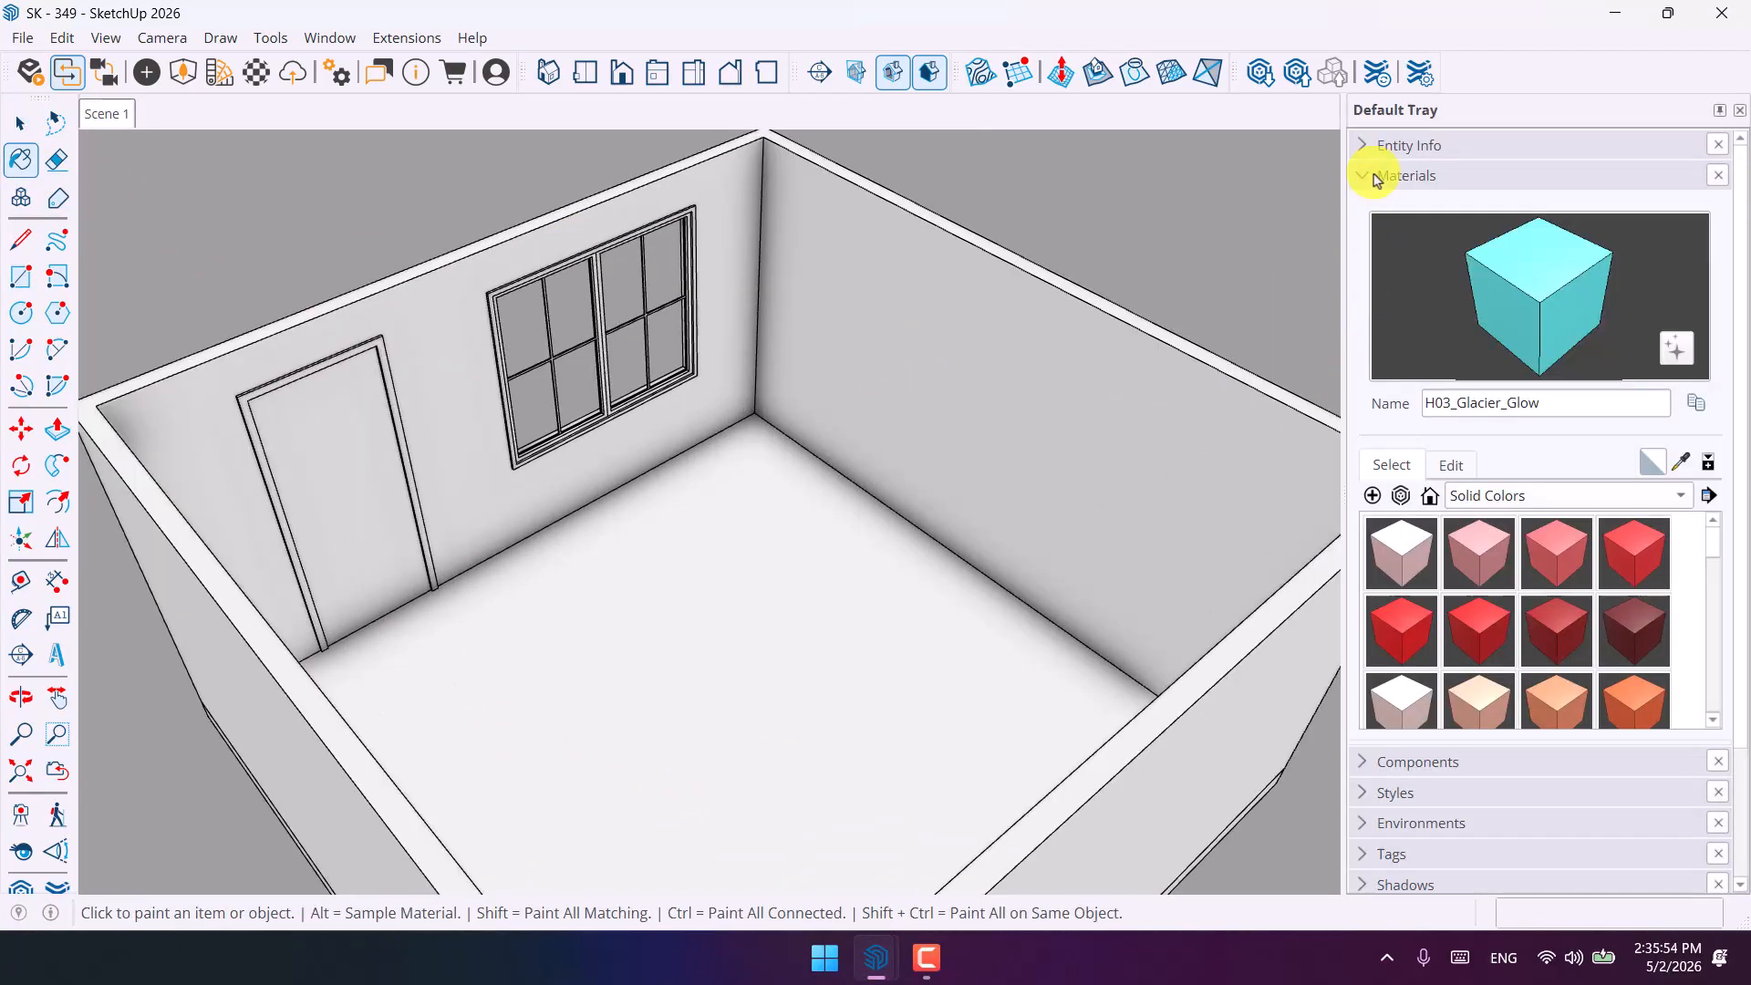
pyautogui.click(1378, 177)
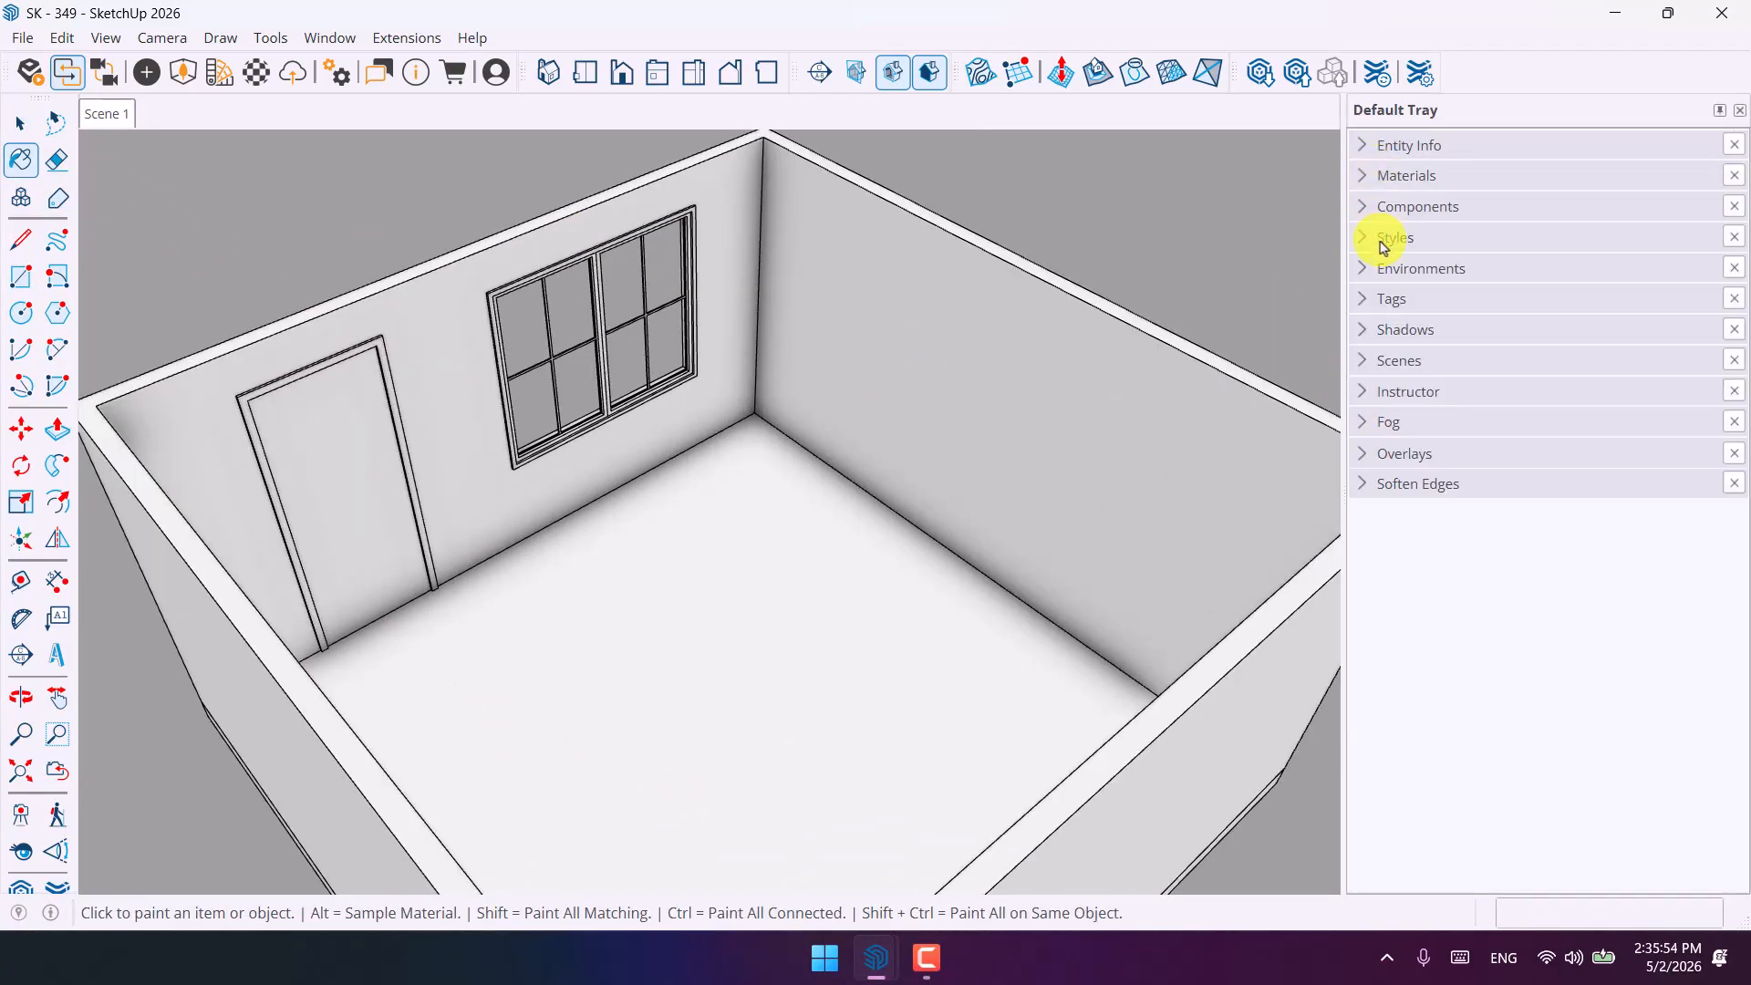
pyautogui.click(1377, 239)
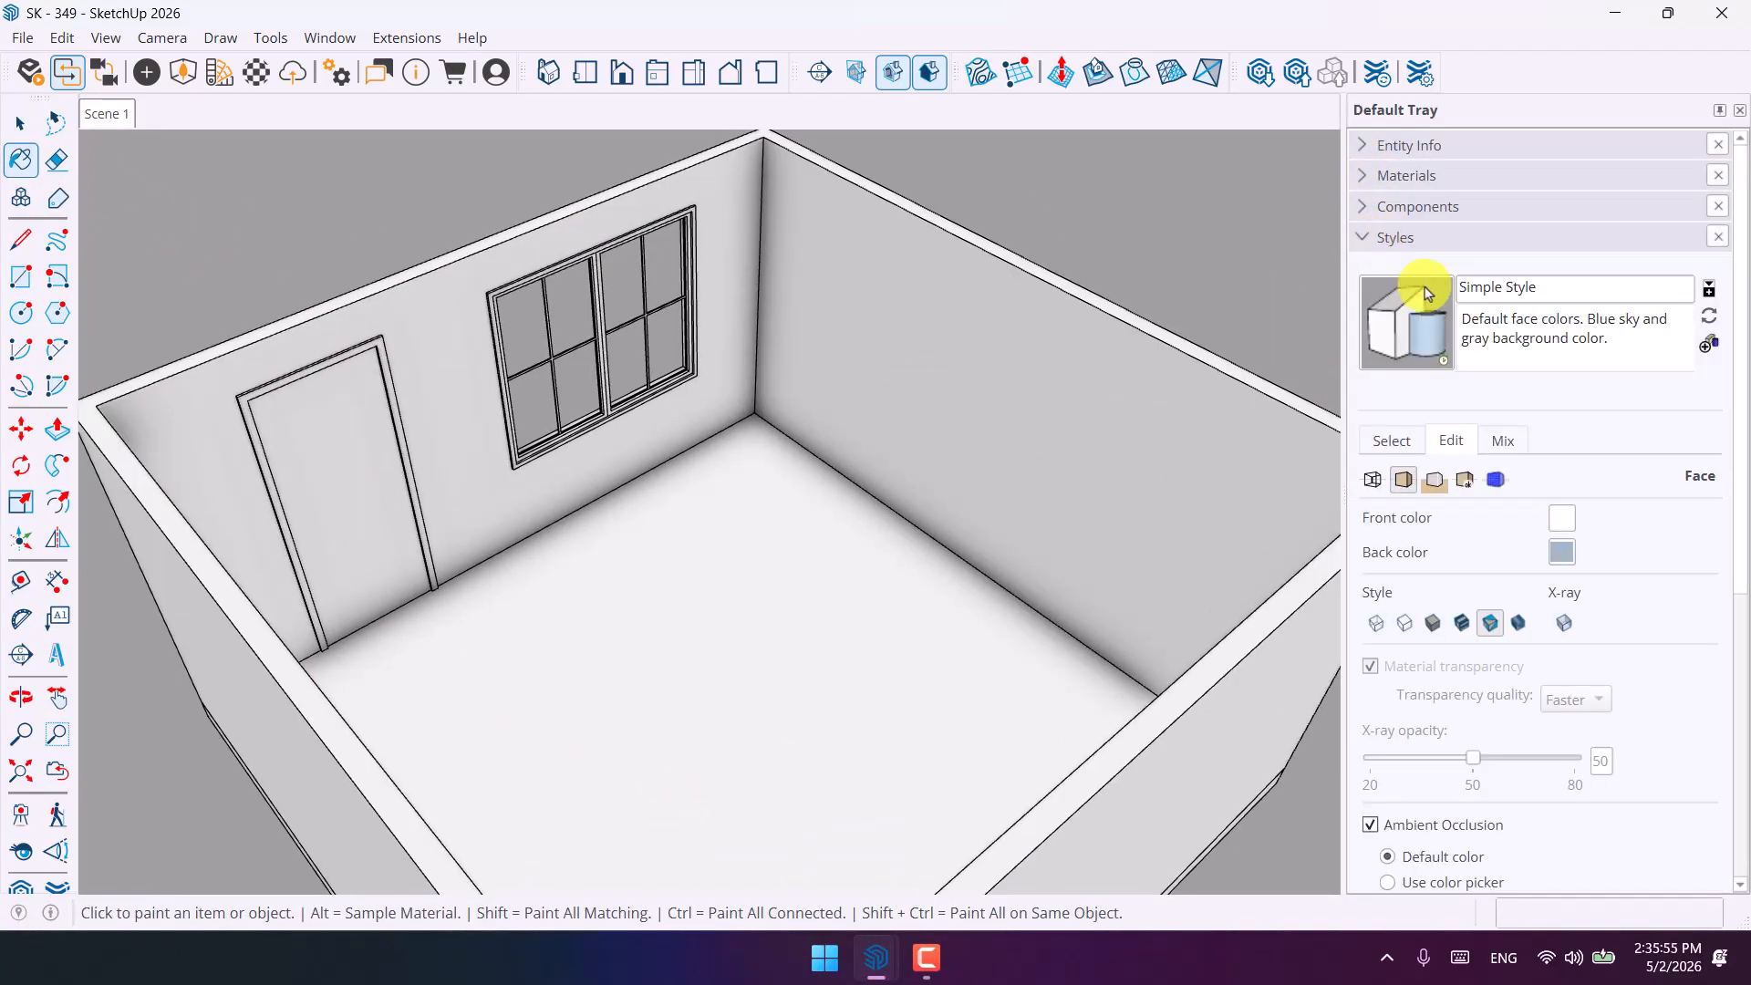
pyautogui.click(1470, 626)
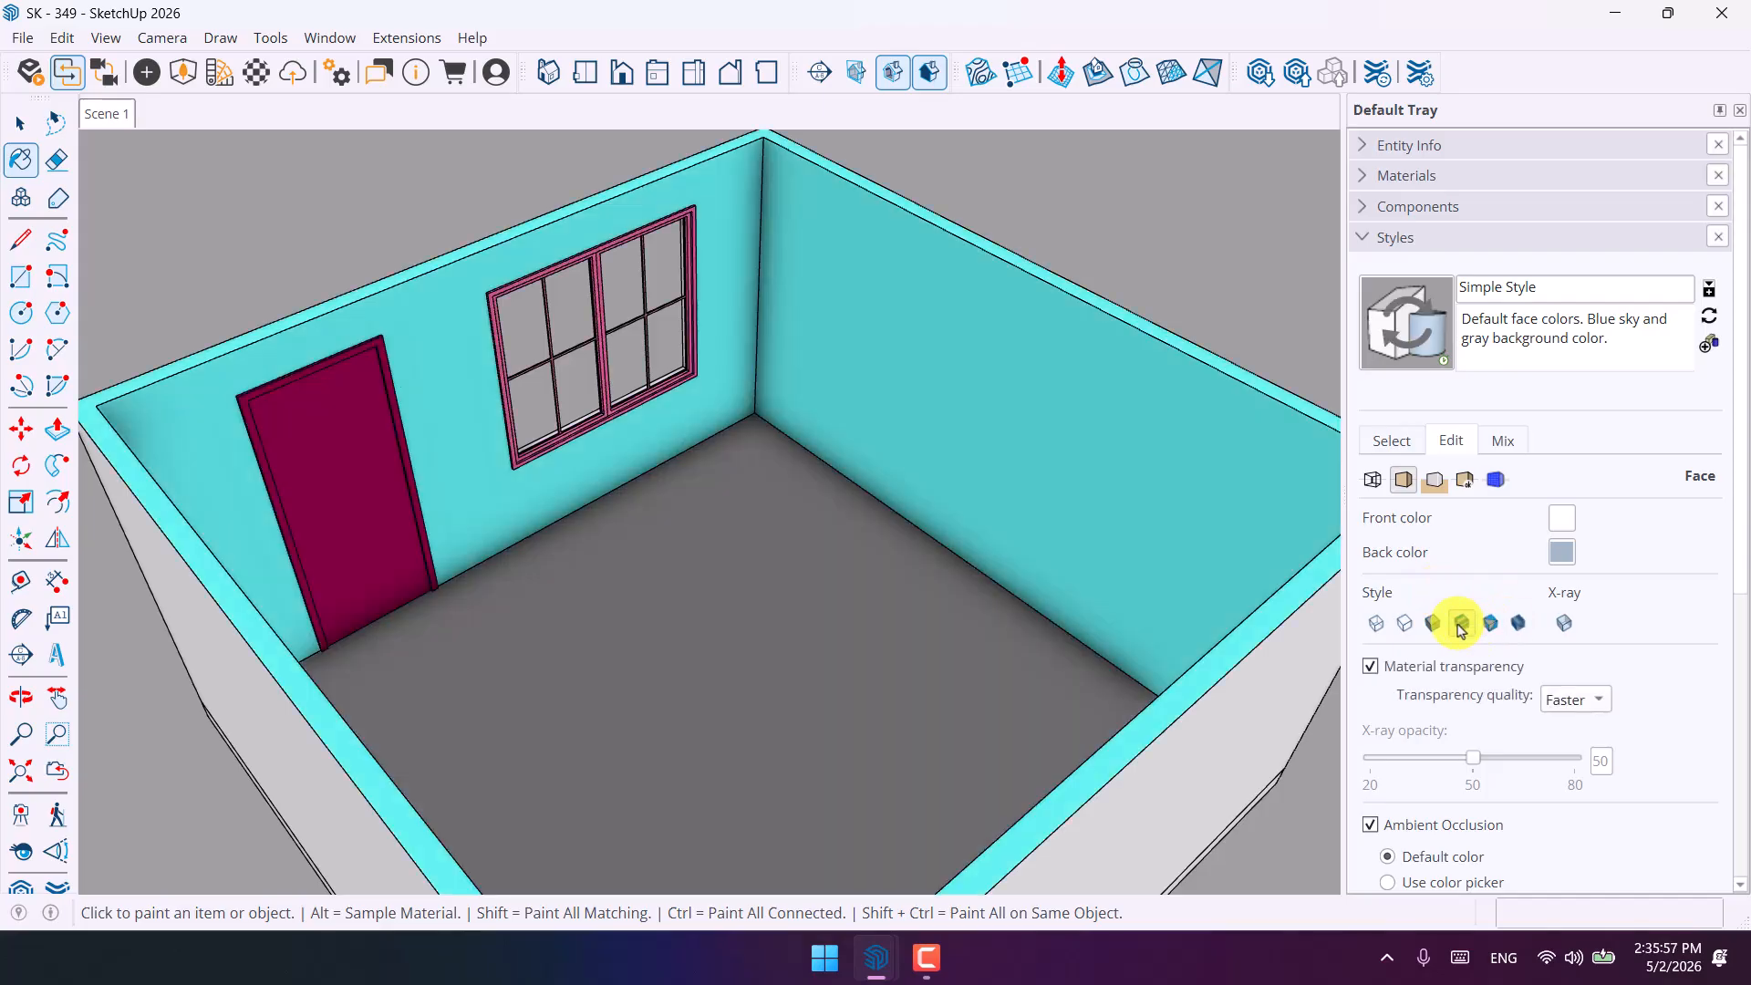
# Switch back to the Enscape window and open the Asset Library.
pyautogui.click(883, 969)
pyautogui.moveTo(884, 500); pyautogui.dragTo(817, 452)
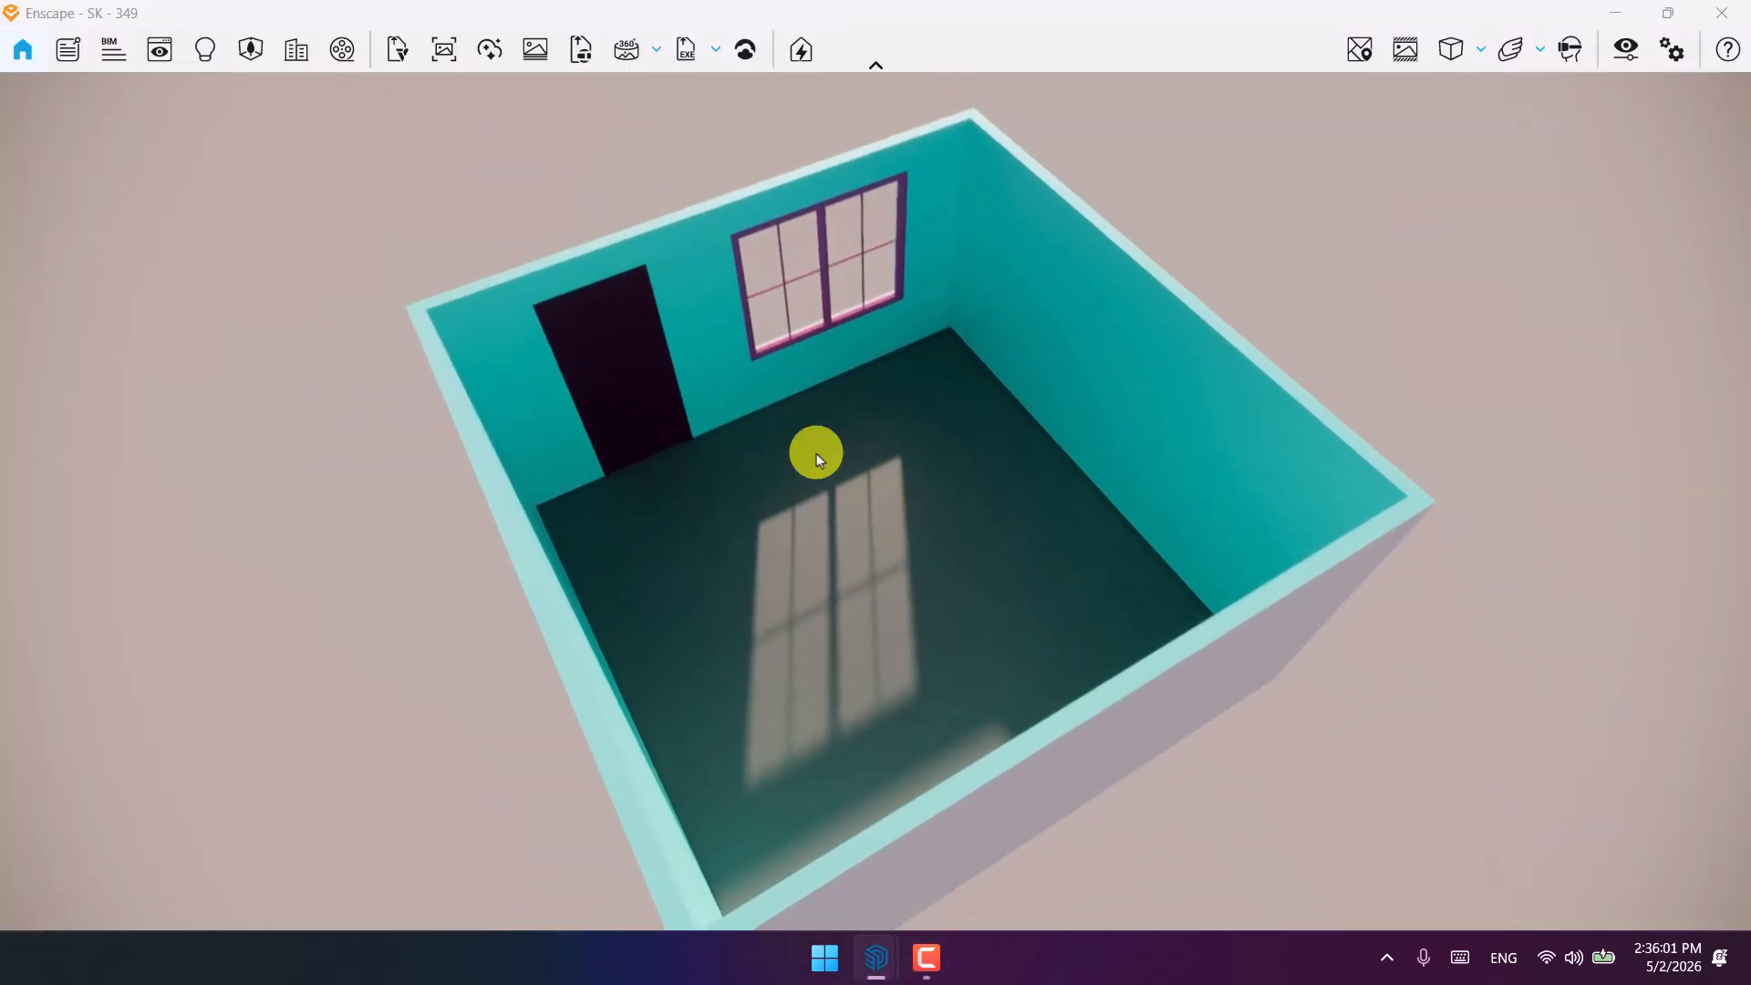
pyautogui.click(251, 49)
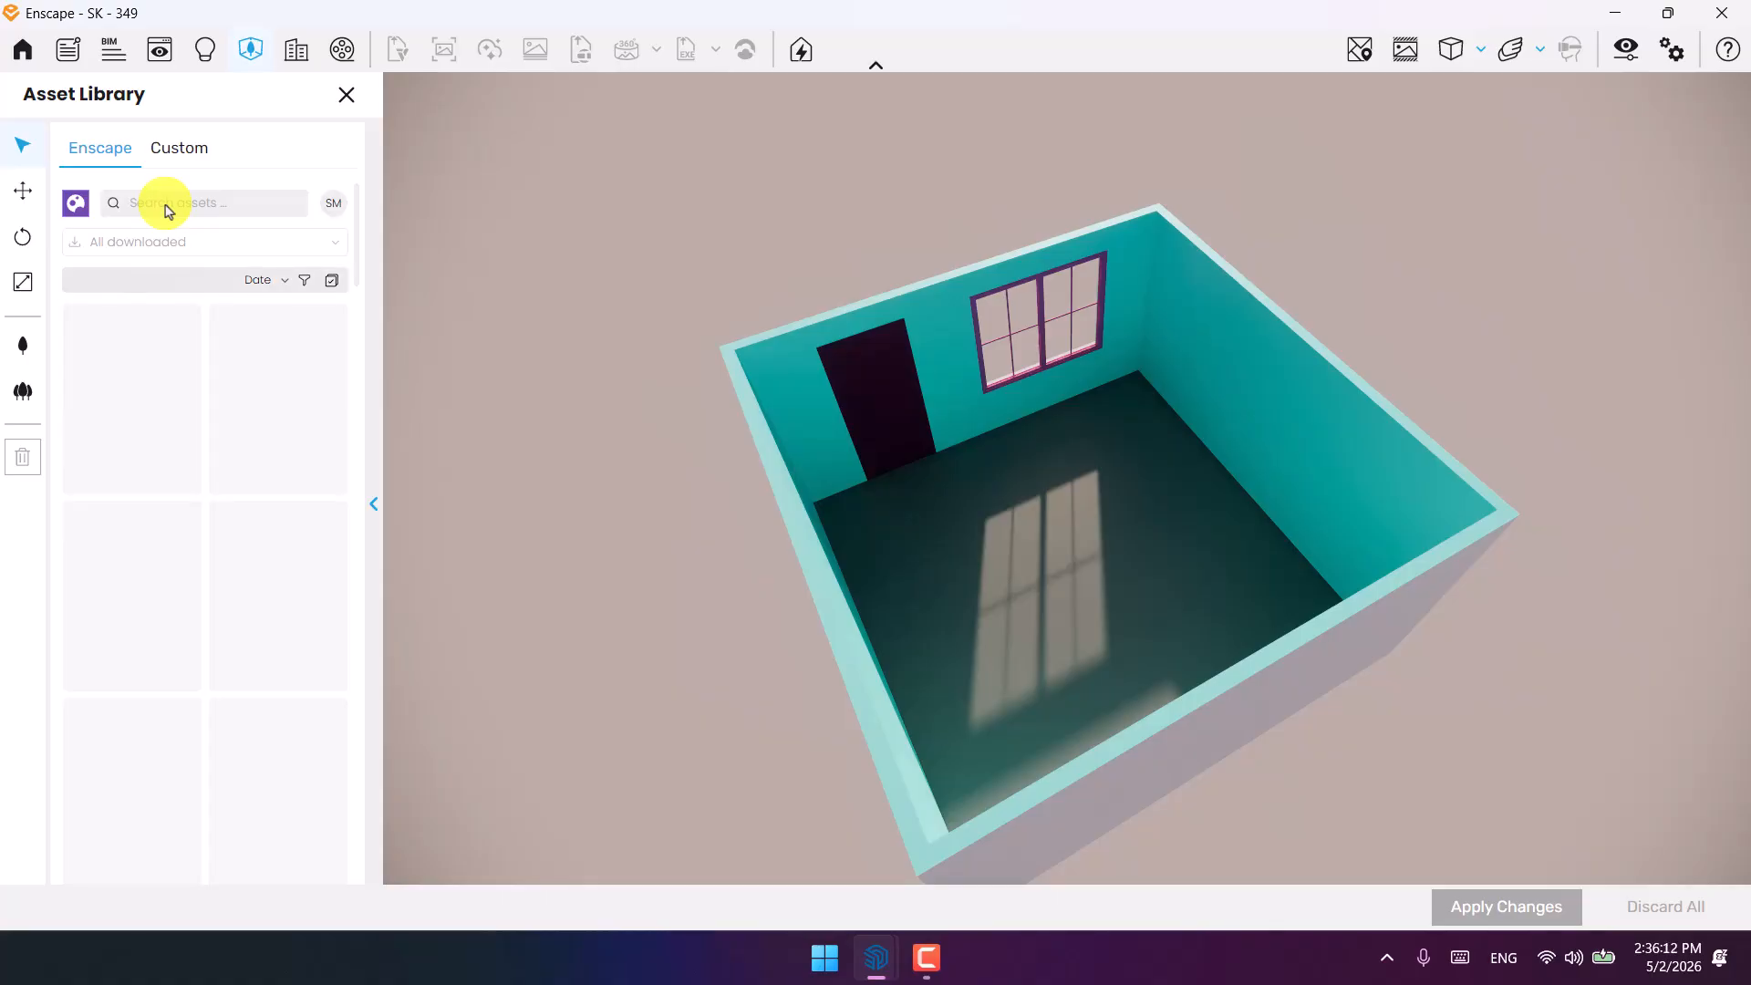
# Search the downloaded assets for "bed".
pyautogui.click(177, 206)
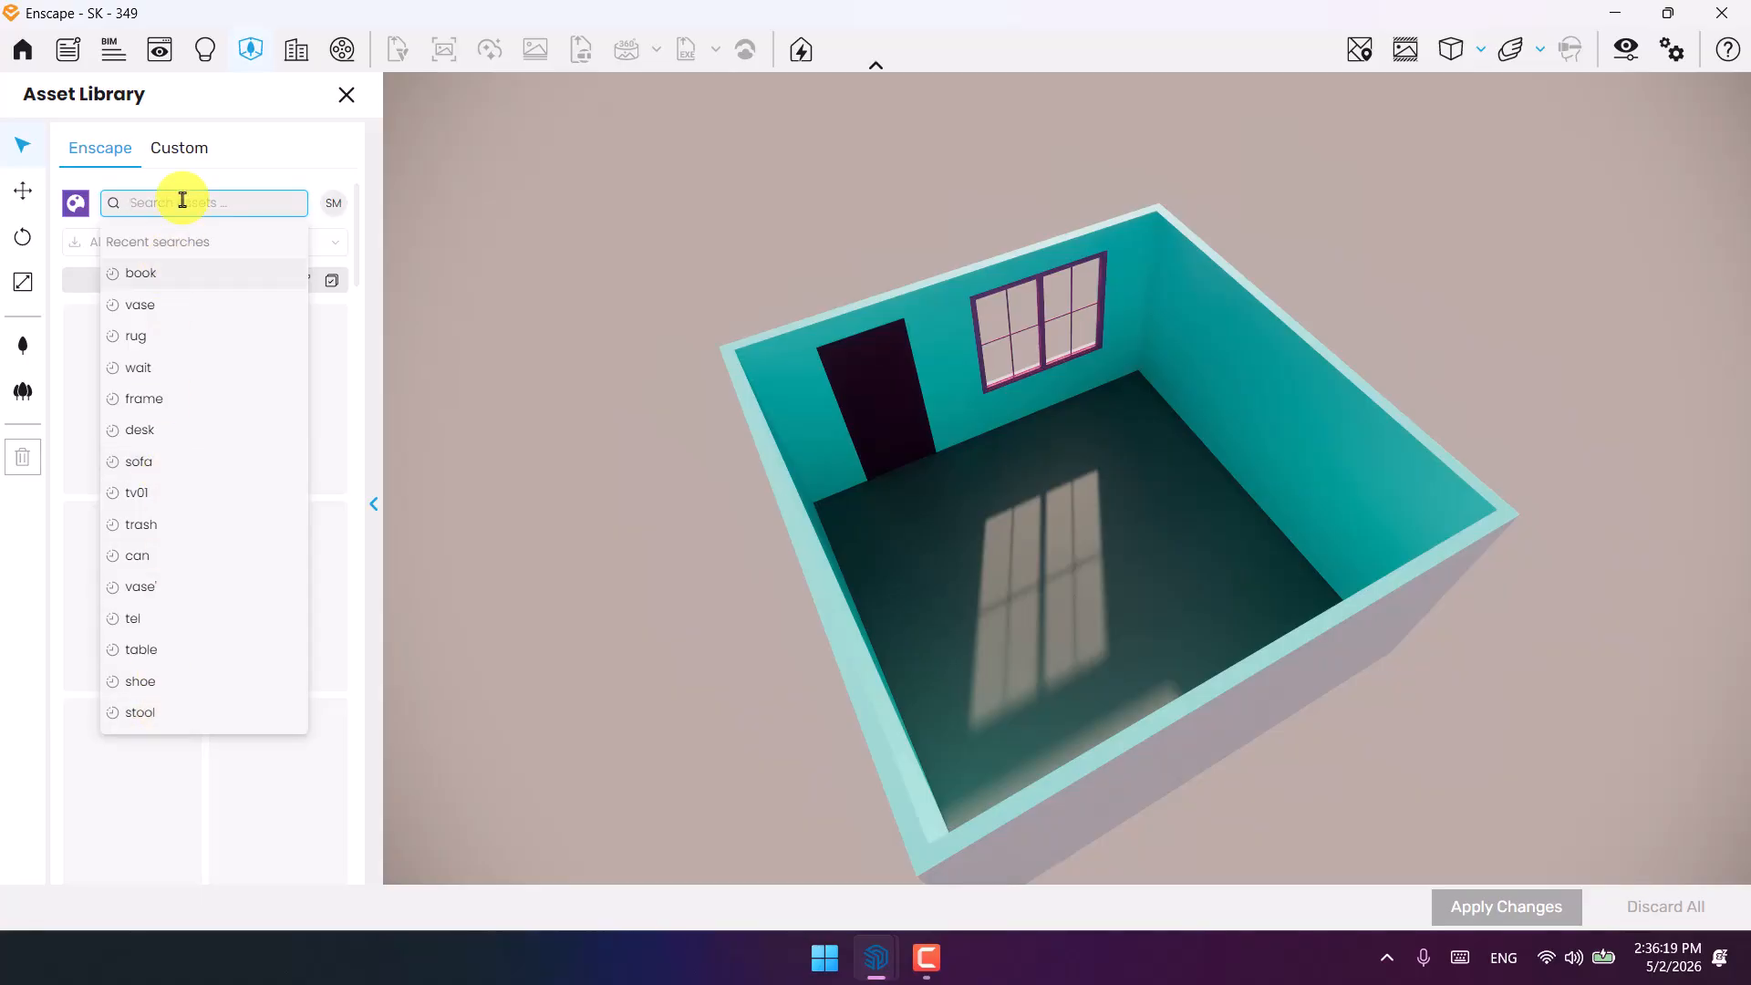
pyautogui.write('bed')
pyautogui.moveTo(1067, 477); pyautogui.dragTo(1065, 480, button='right')
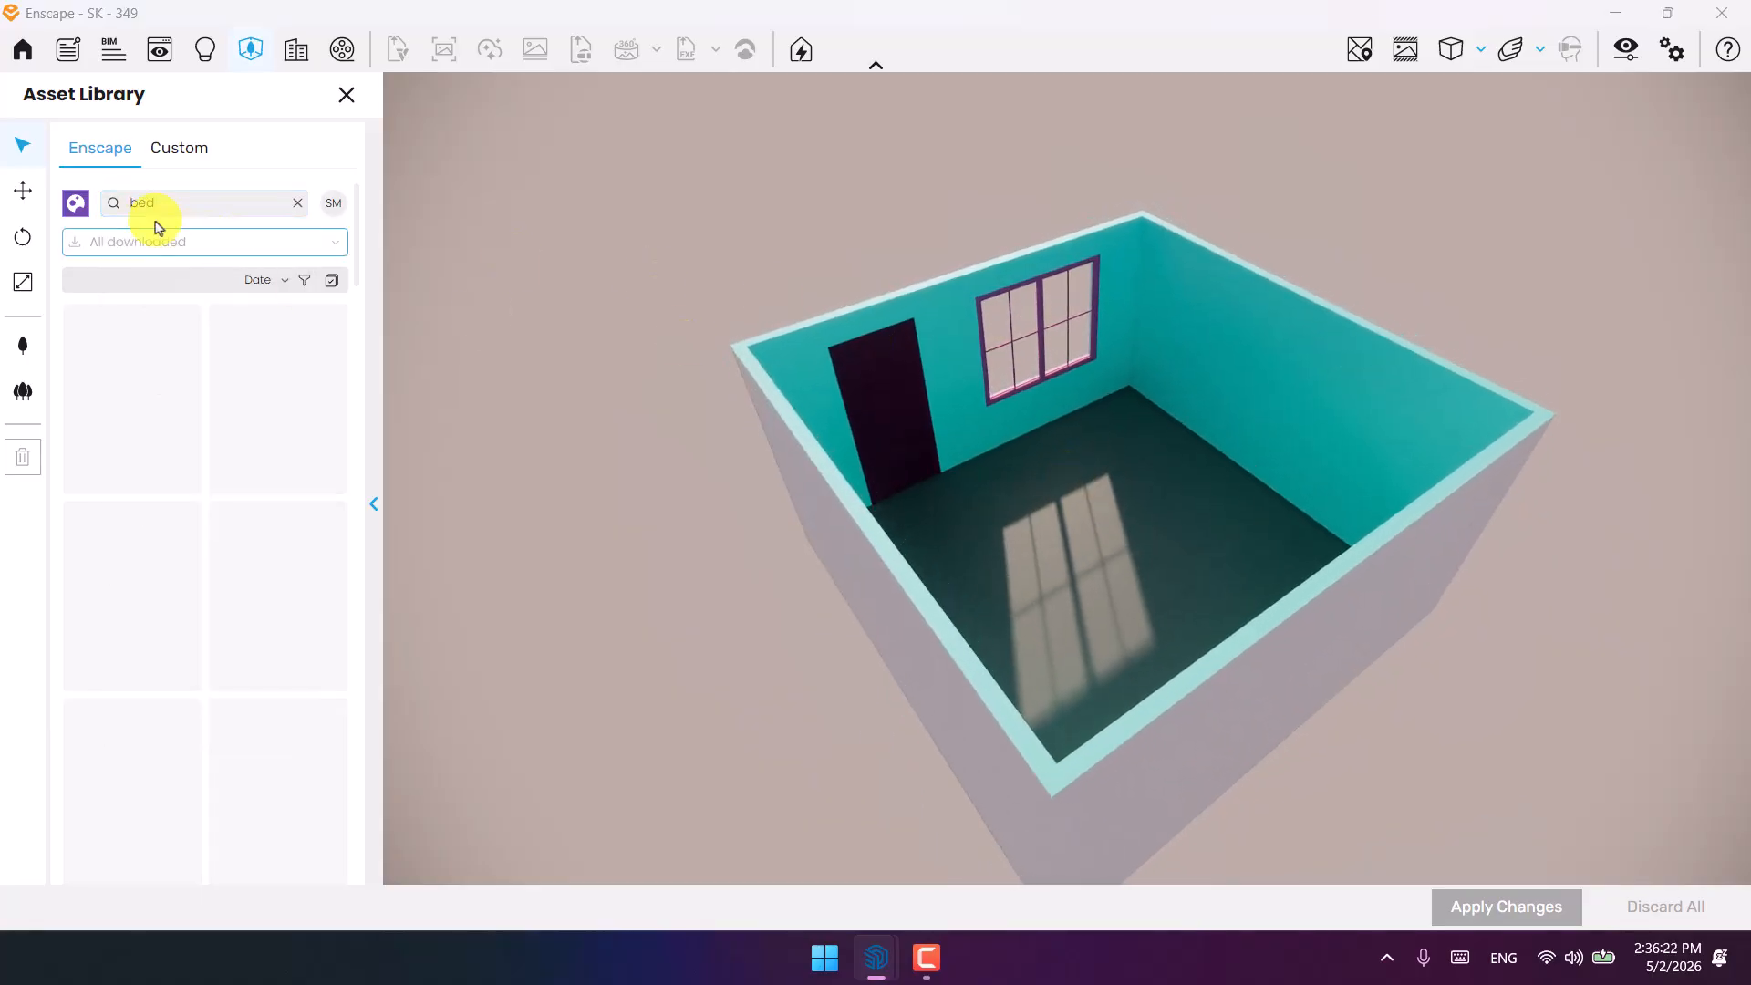
# Return to the library's start page and search all categories for "bed".
pyautogui.click(84, 210)
pyautogui.scroll(-6, 226, 652)
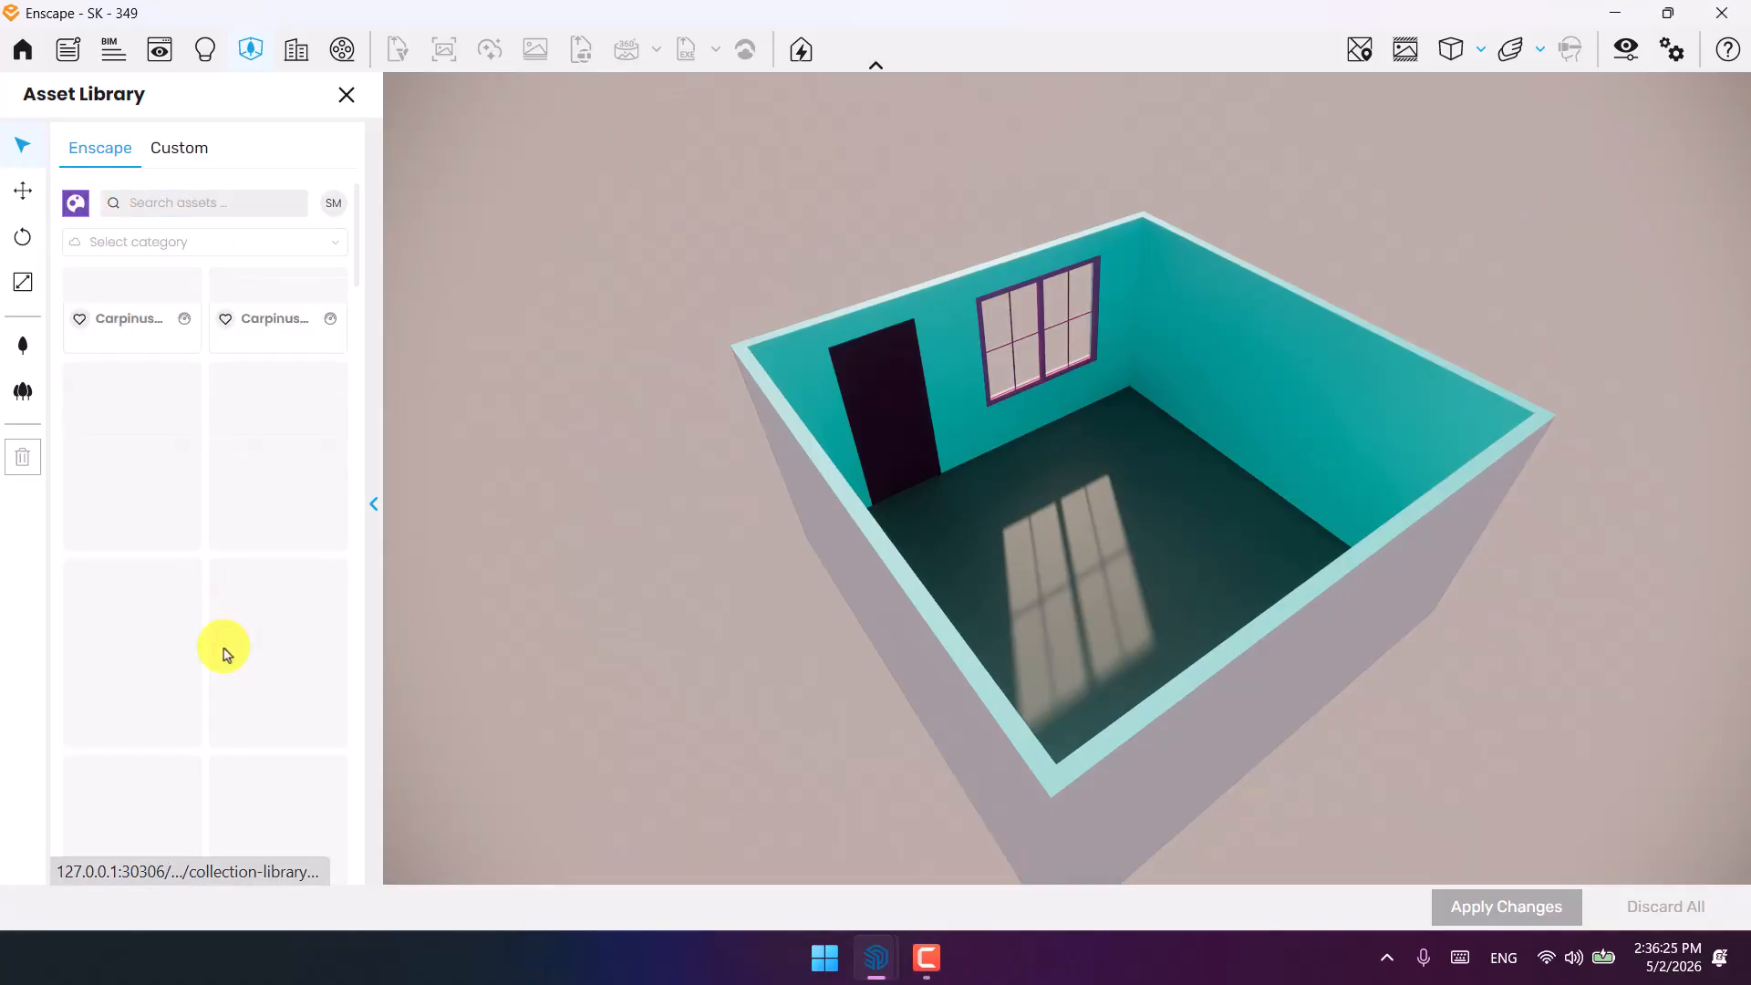
pyautogui.scroll(-2, 230, 584)
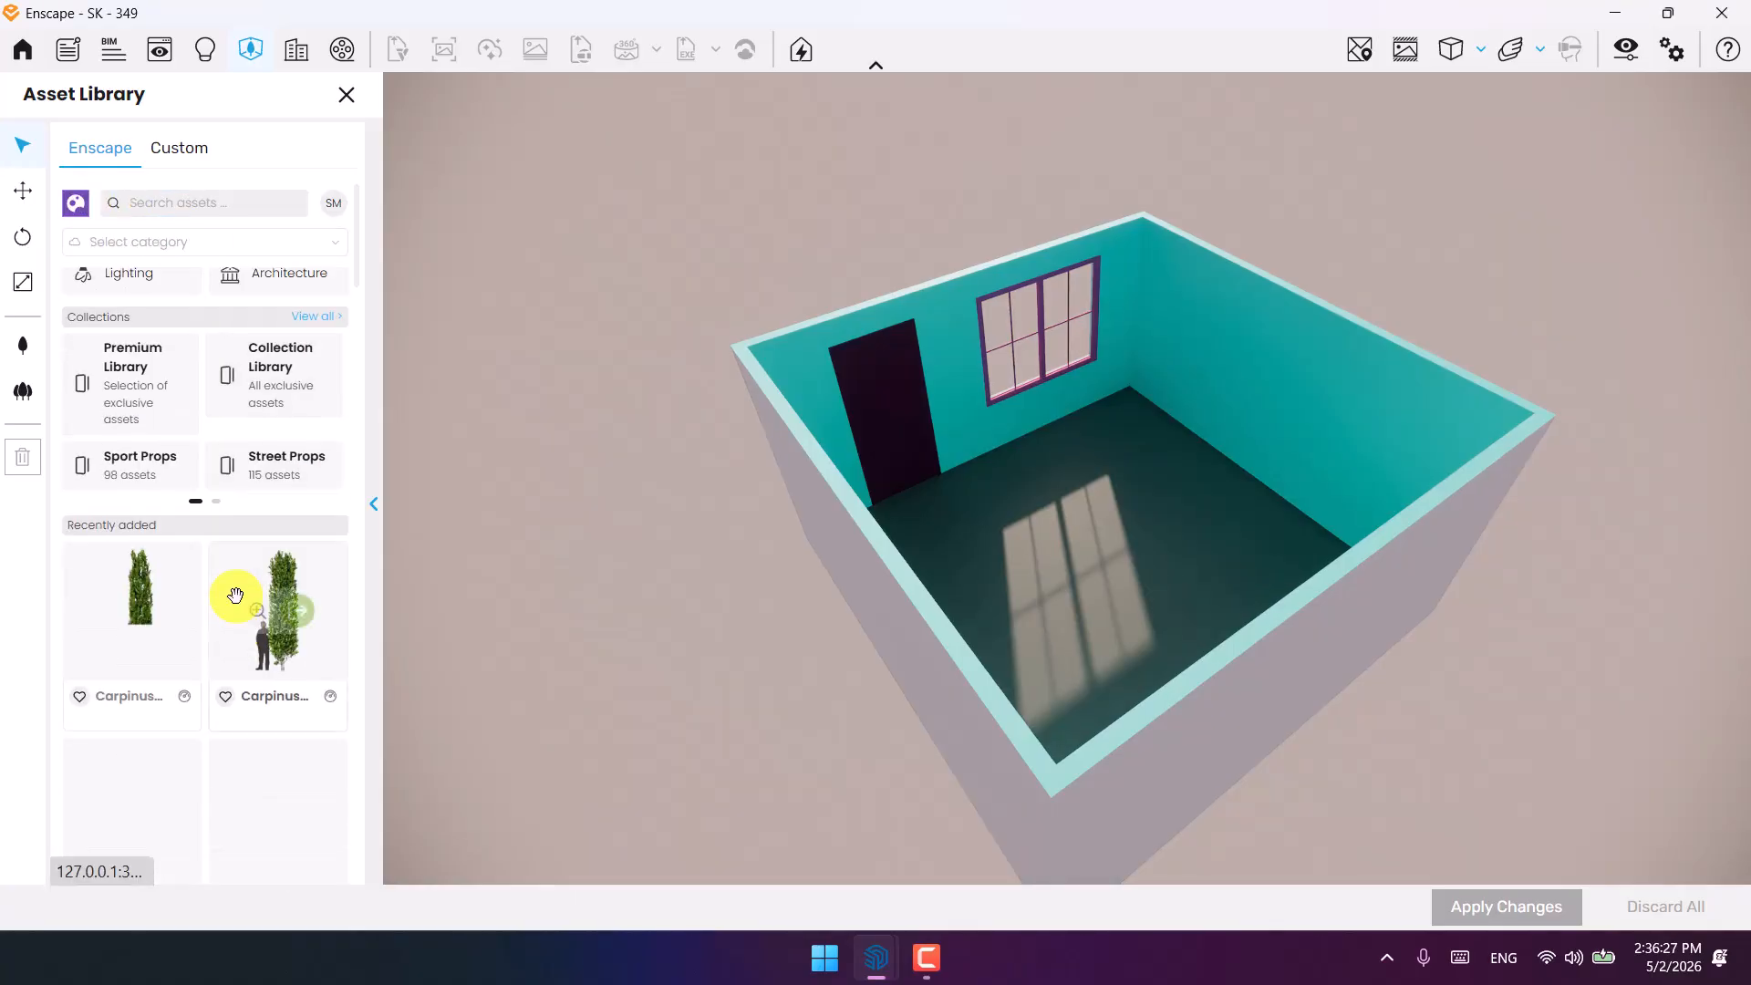
pyautogui.scroll(2, 236, 595)
pyautogui.click(189, 203)
pyautogui.write('be')
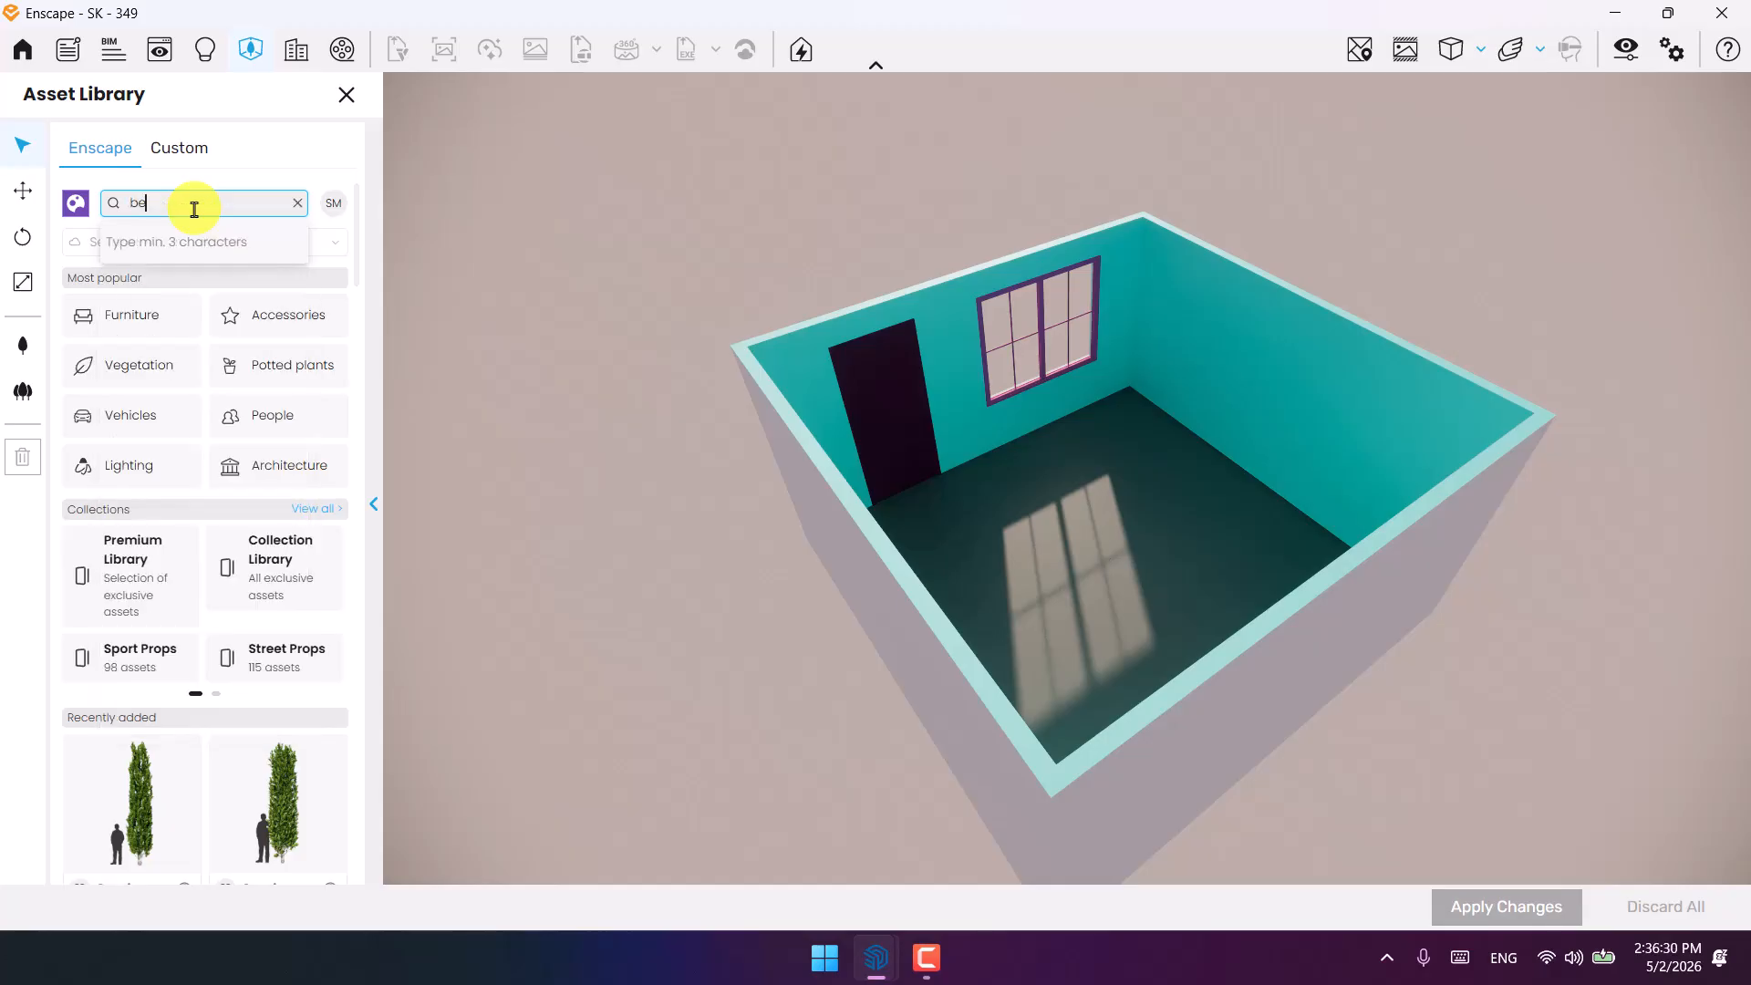
pyautogui.write('d')
pyautogui.press('Return')
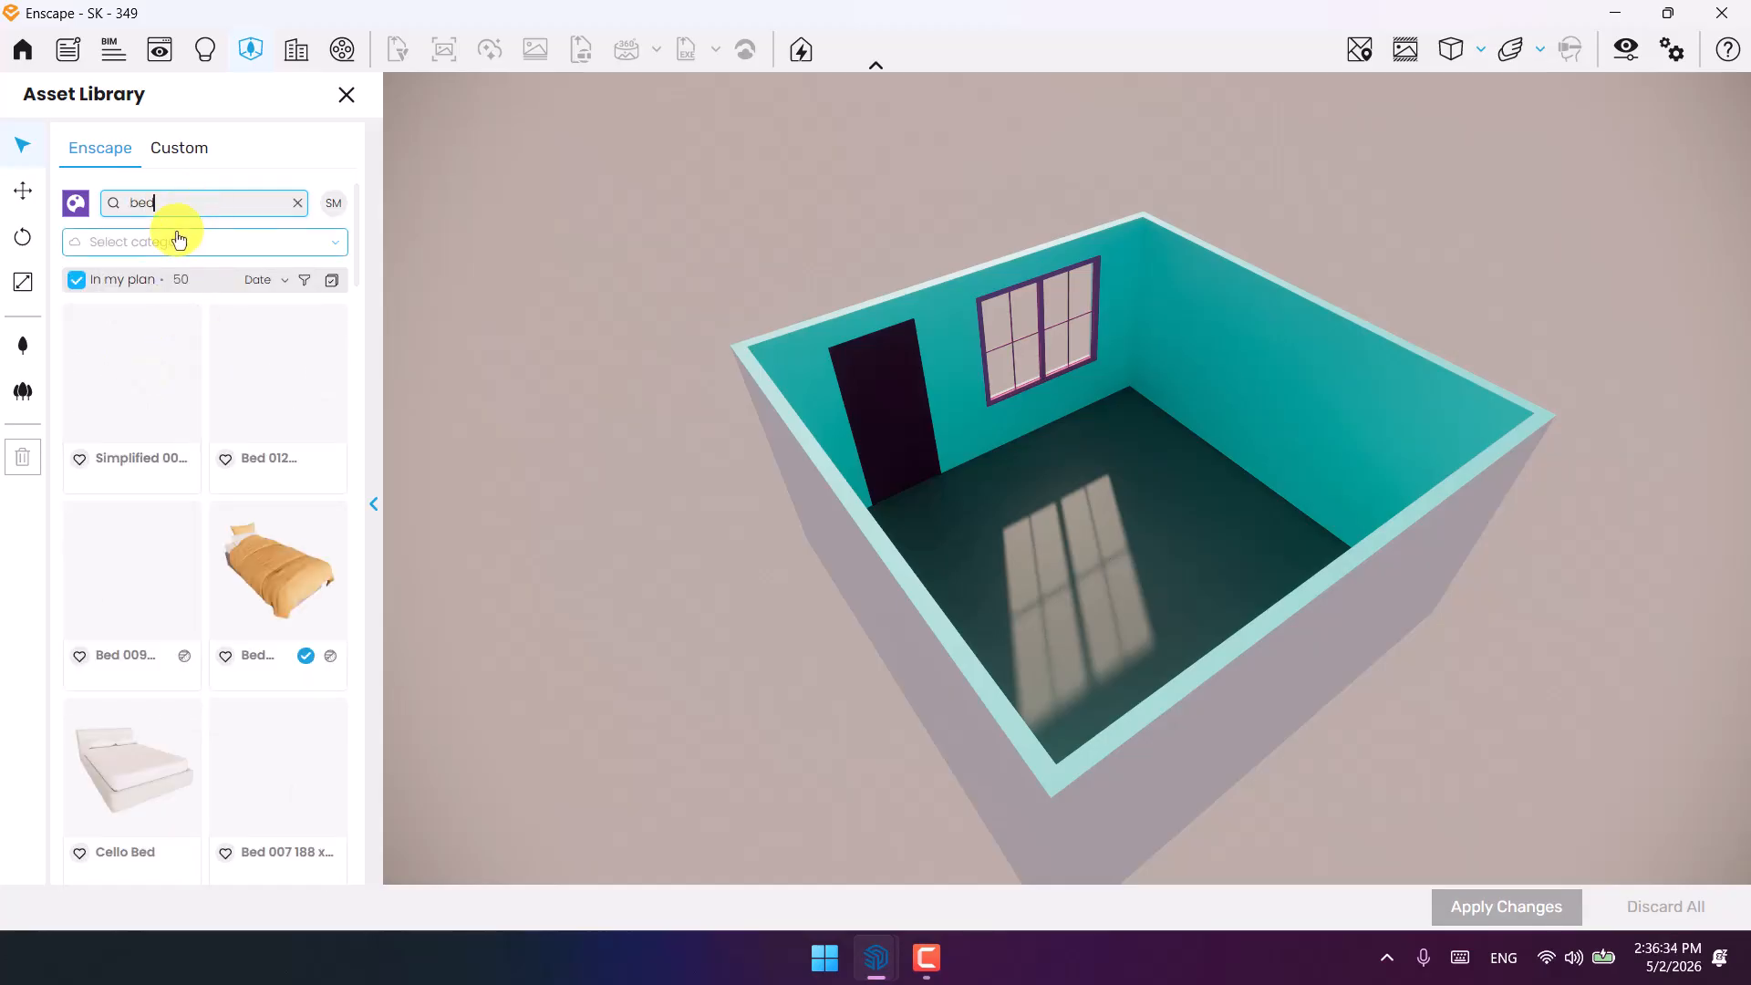
# Import the Simplified 004 Bed asset and place one on the floor near the long wall adjoining the window wall.
pyautogui.moveTo(245, 387)
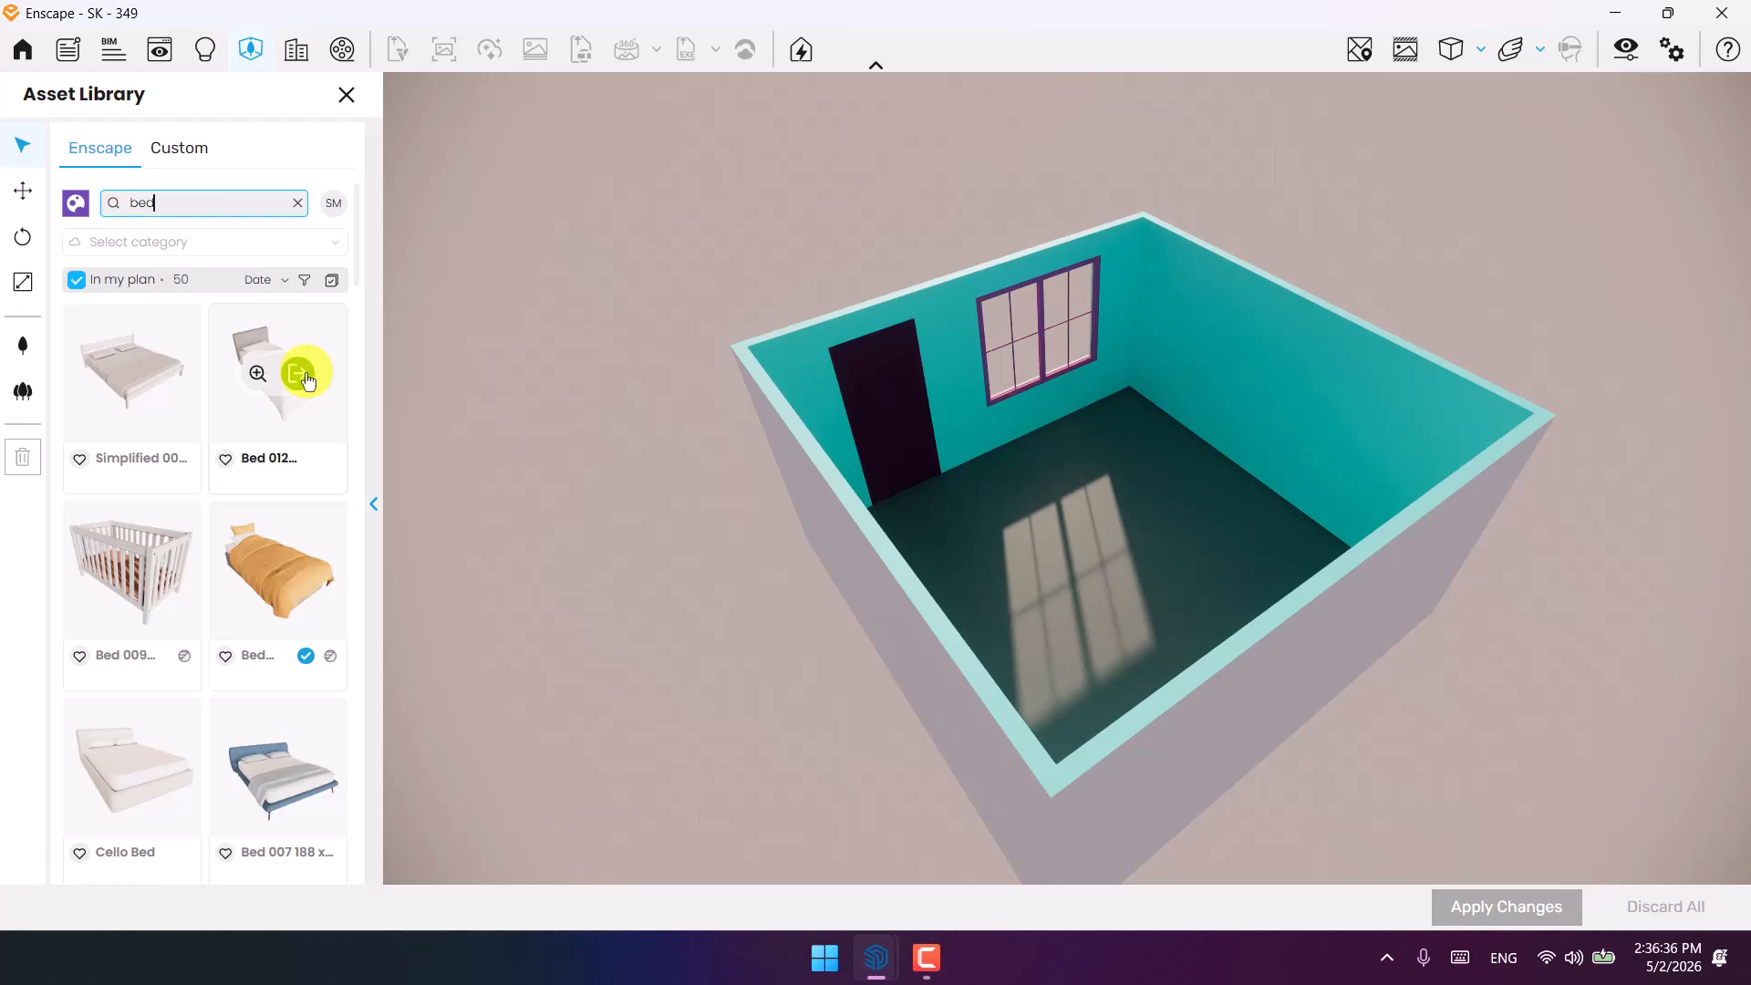
pyautogui.moveTo(160, 395)
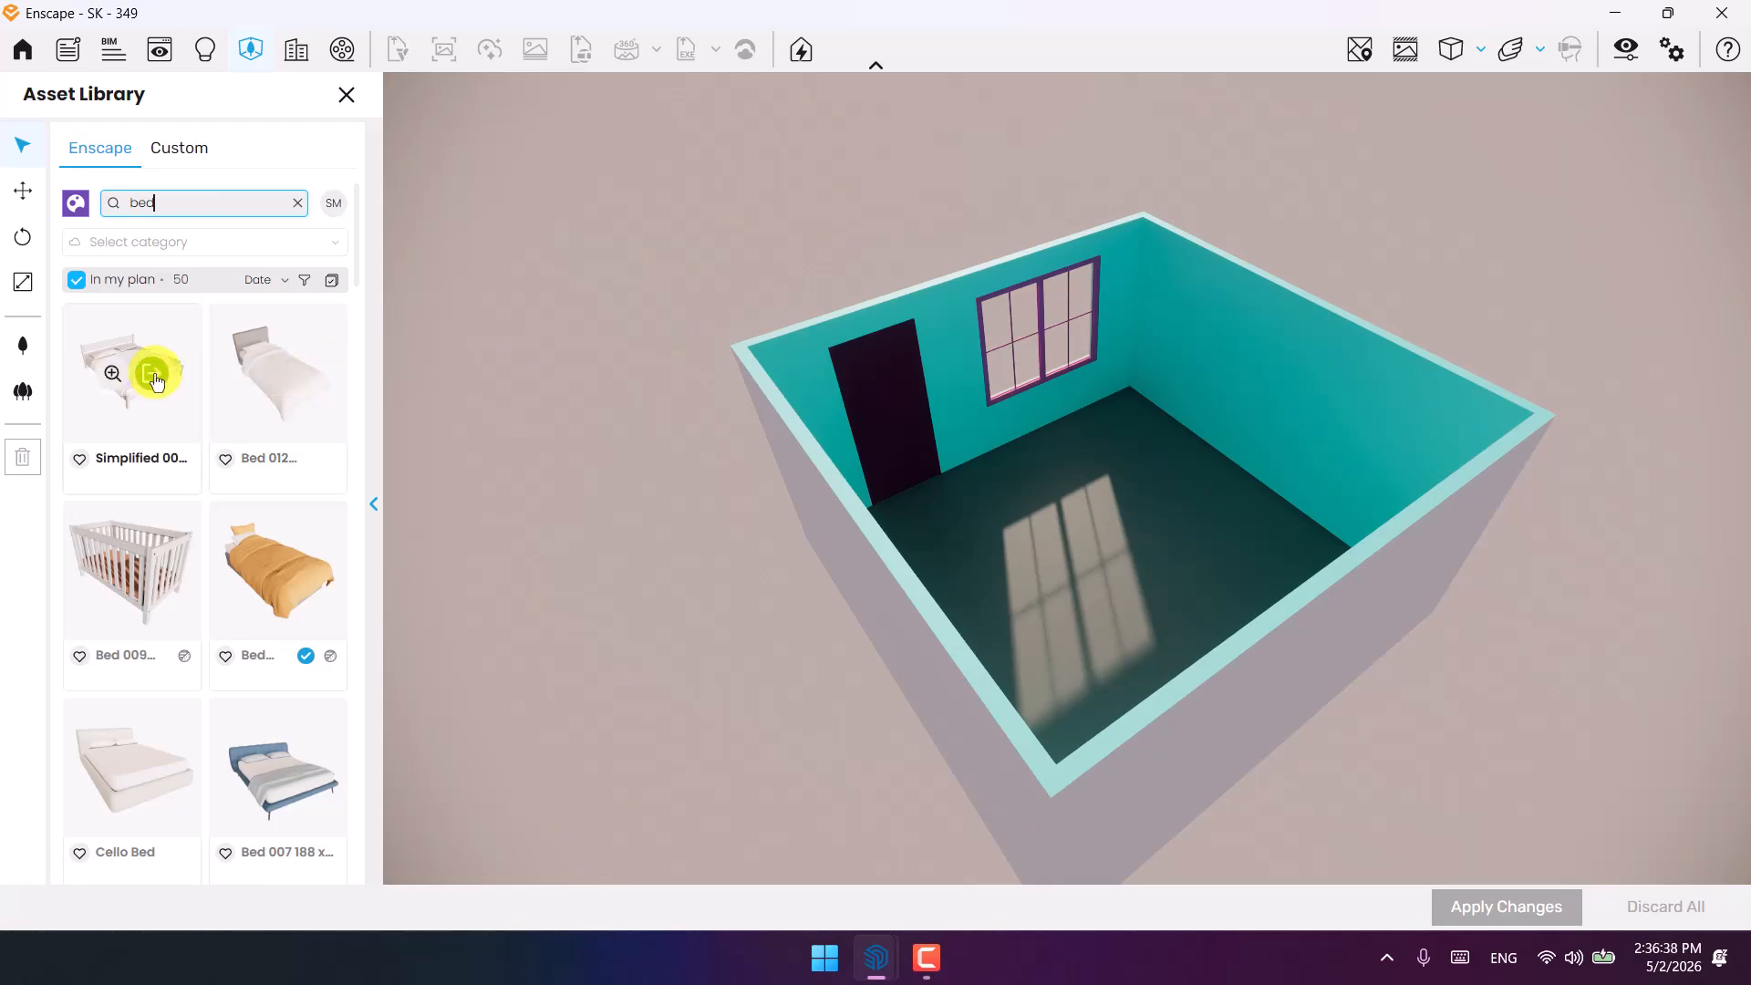
pyautogui.scroll(-2, 159, 390)
pyautogui.scroll(2, 168, 424)
pyautogui.click(155, 375)
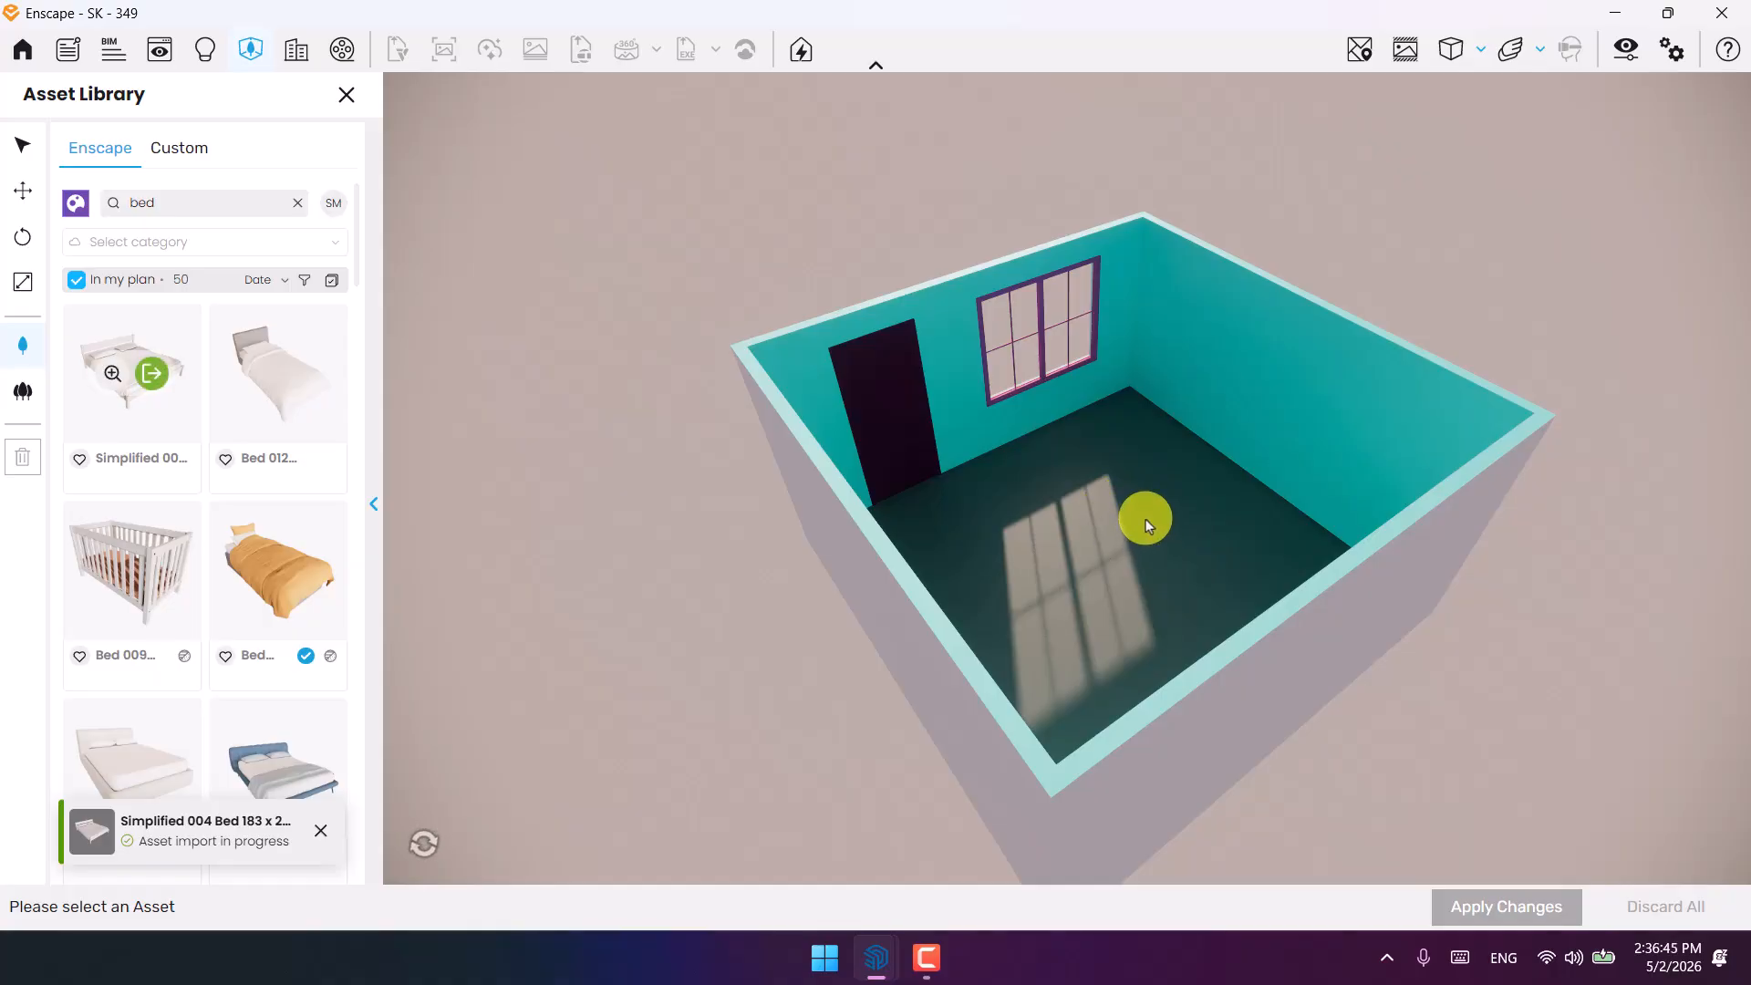
pyautogui.scroll(3, 1158, 511)
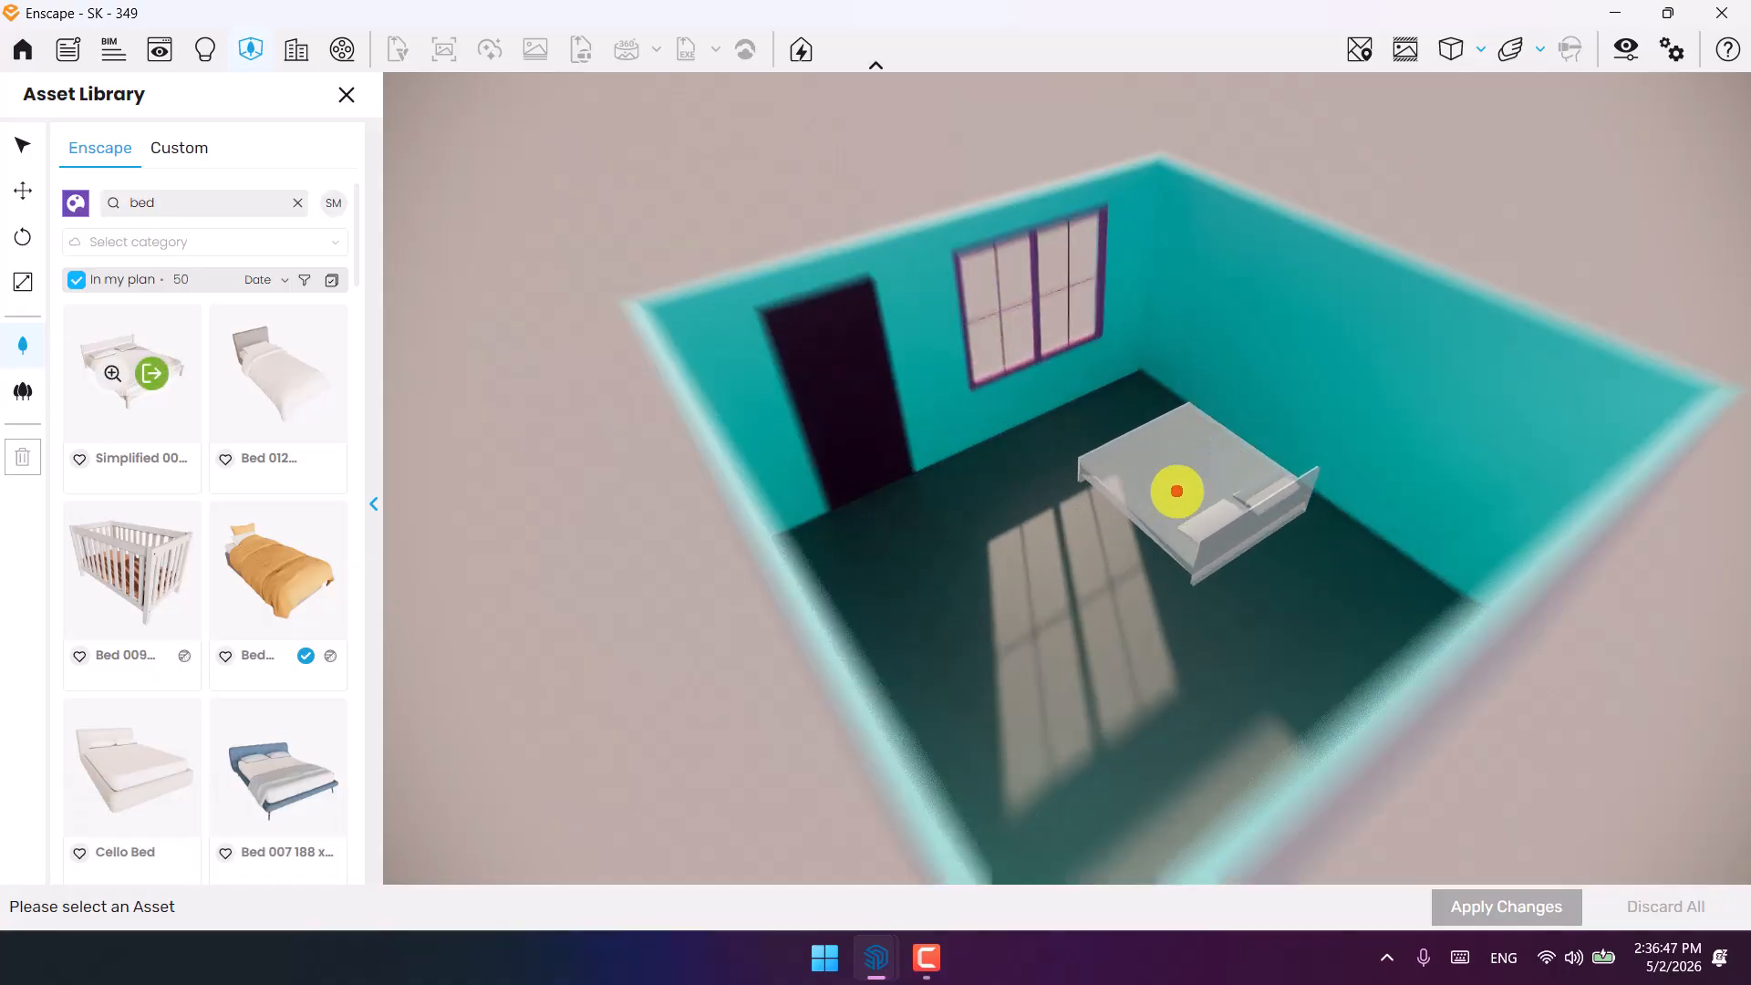
pyautogui.click(1256, 524)
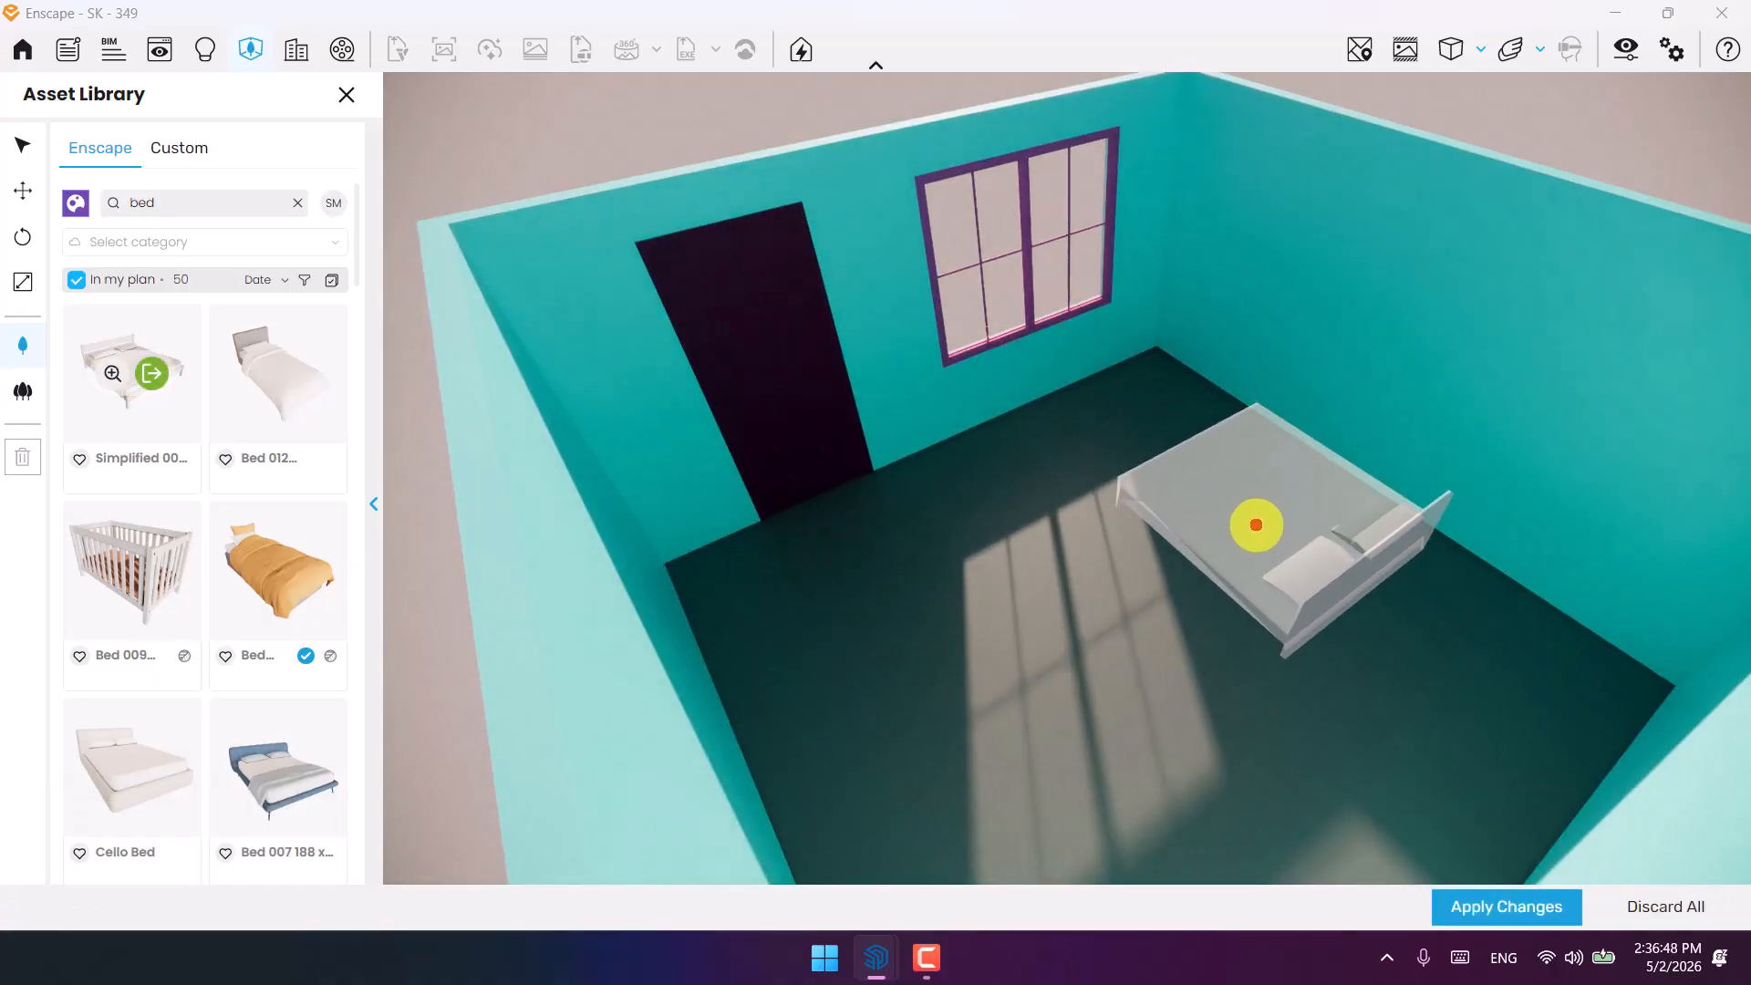
pyautogui.click(18, 143)
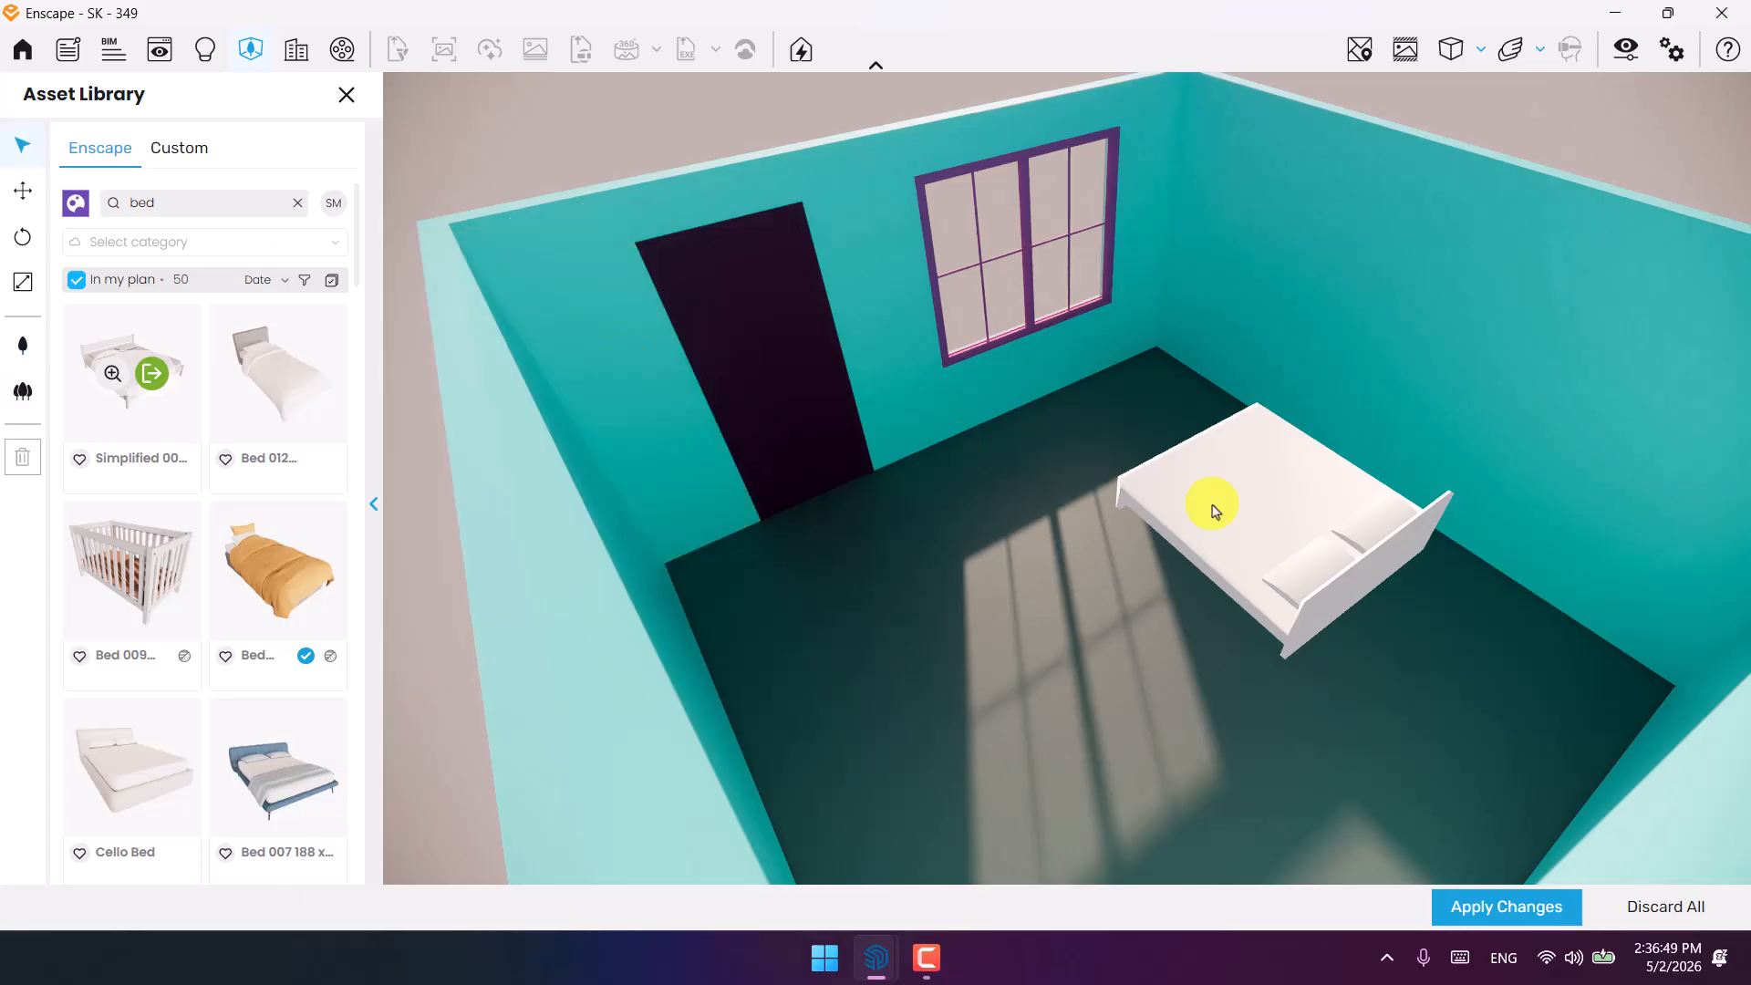
# Select the placed bed and set its Y rotation to 90° so the headboard faces the wall.
pyautogui.click(1298, 520)
pyautogui.click(23, 238)
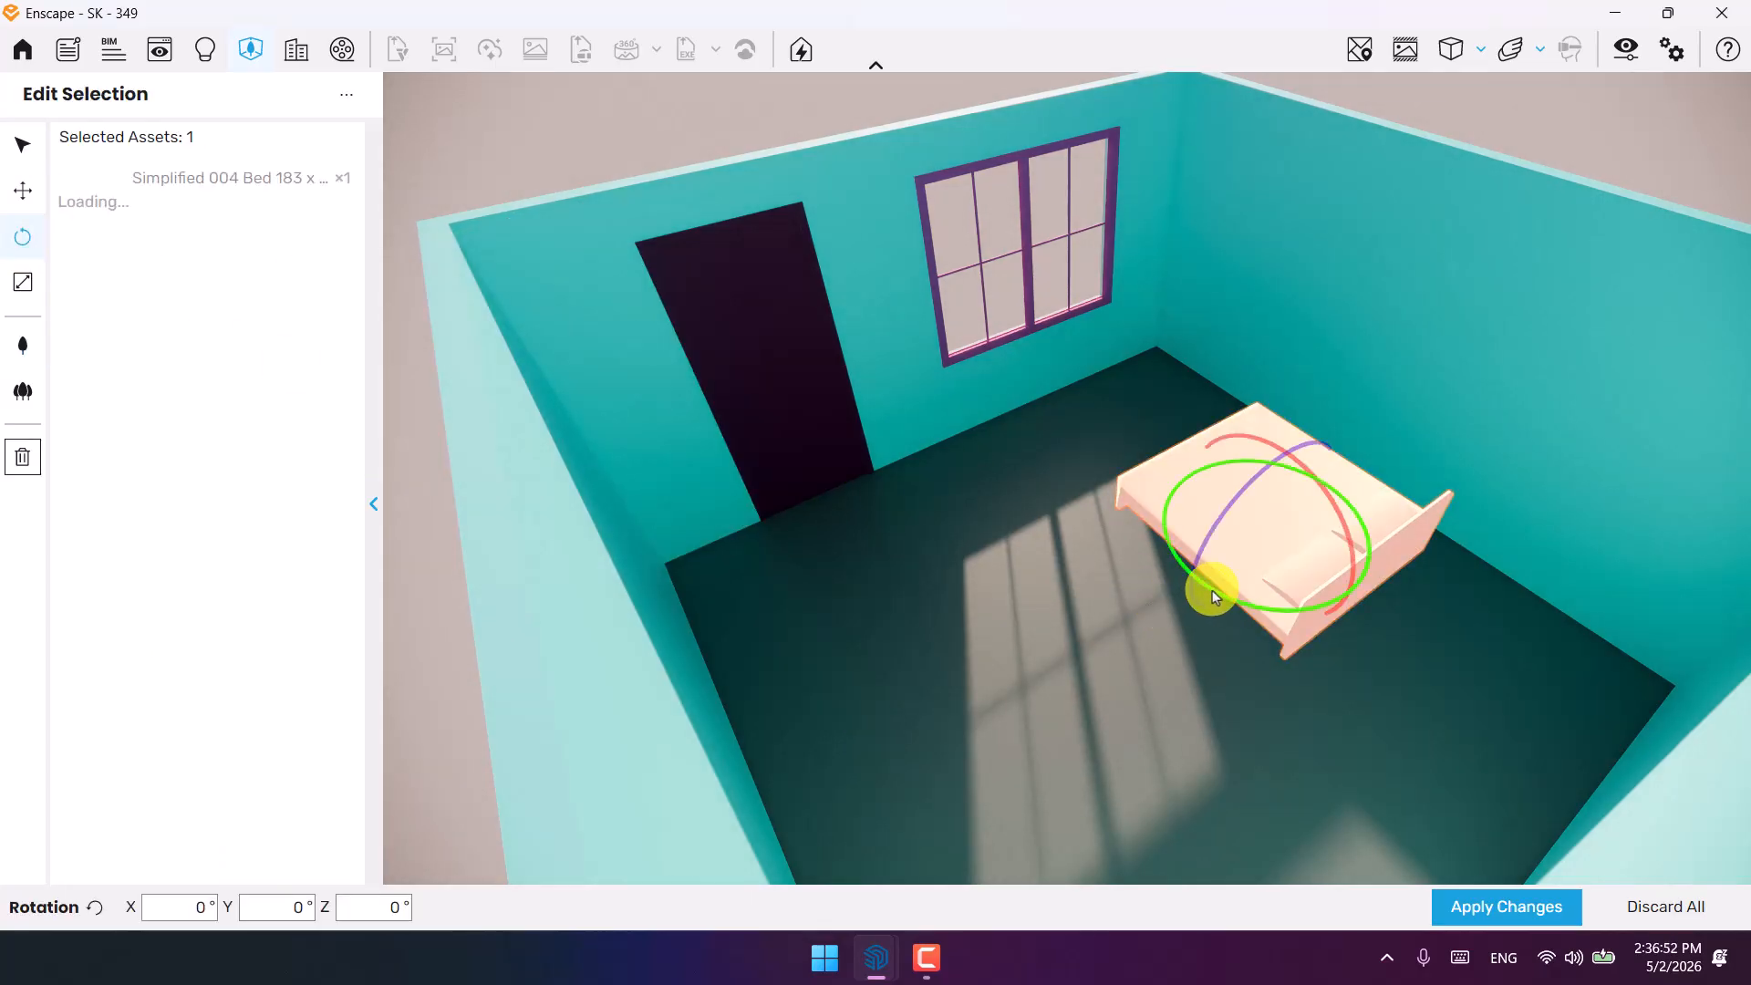
pyautogui.moveTo(1212, 589); pyautogui.dragTo(1067, 479)
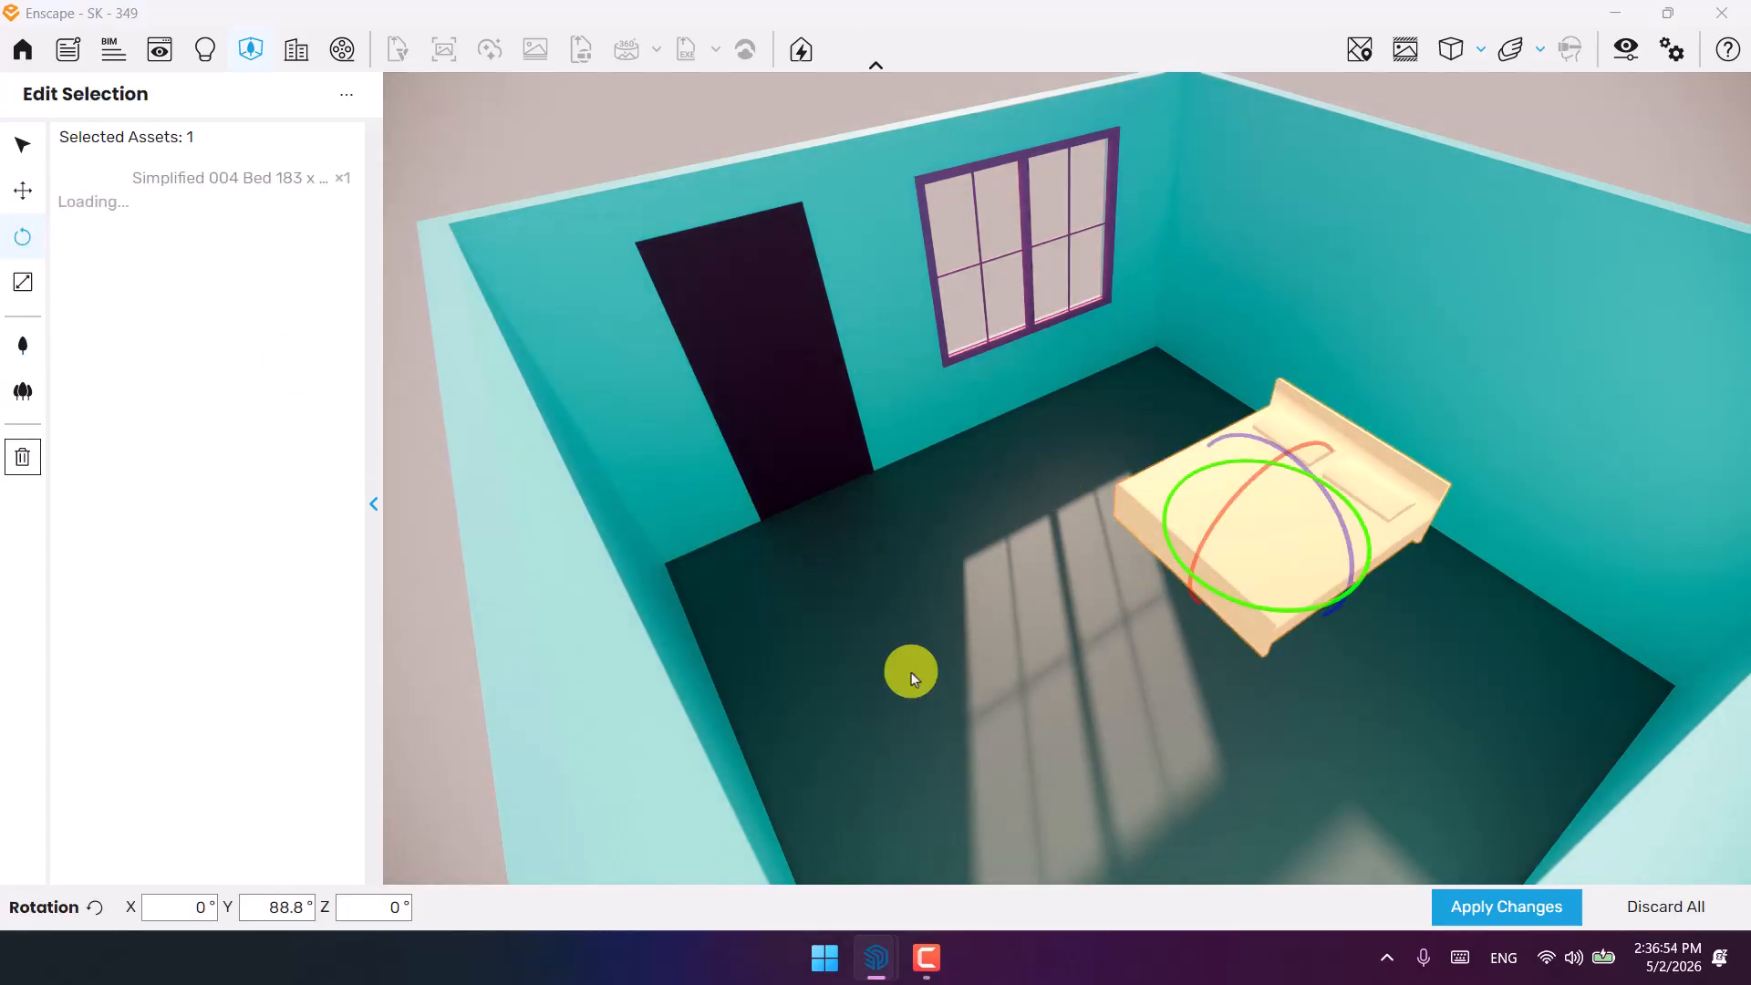
pyautogui.write('90')
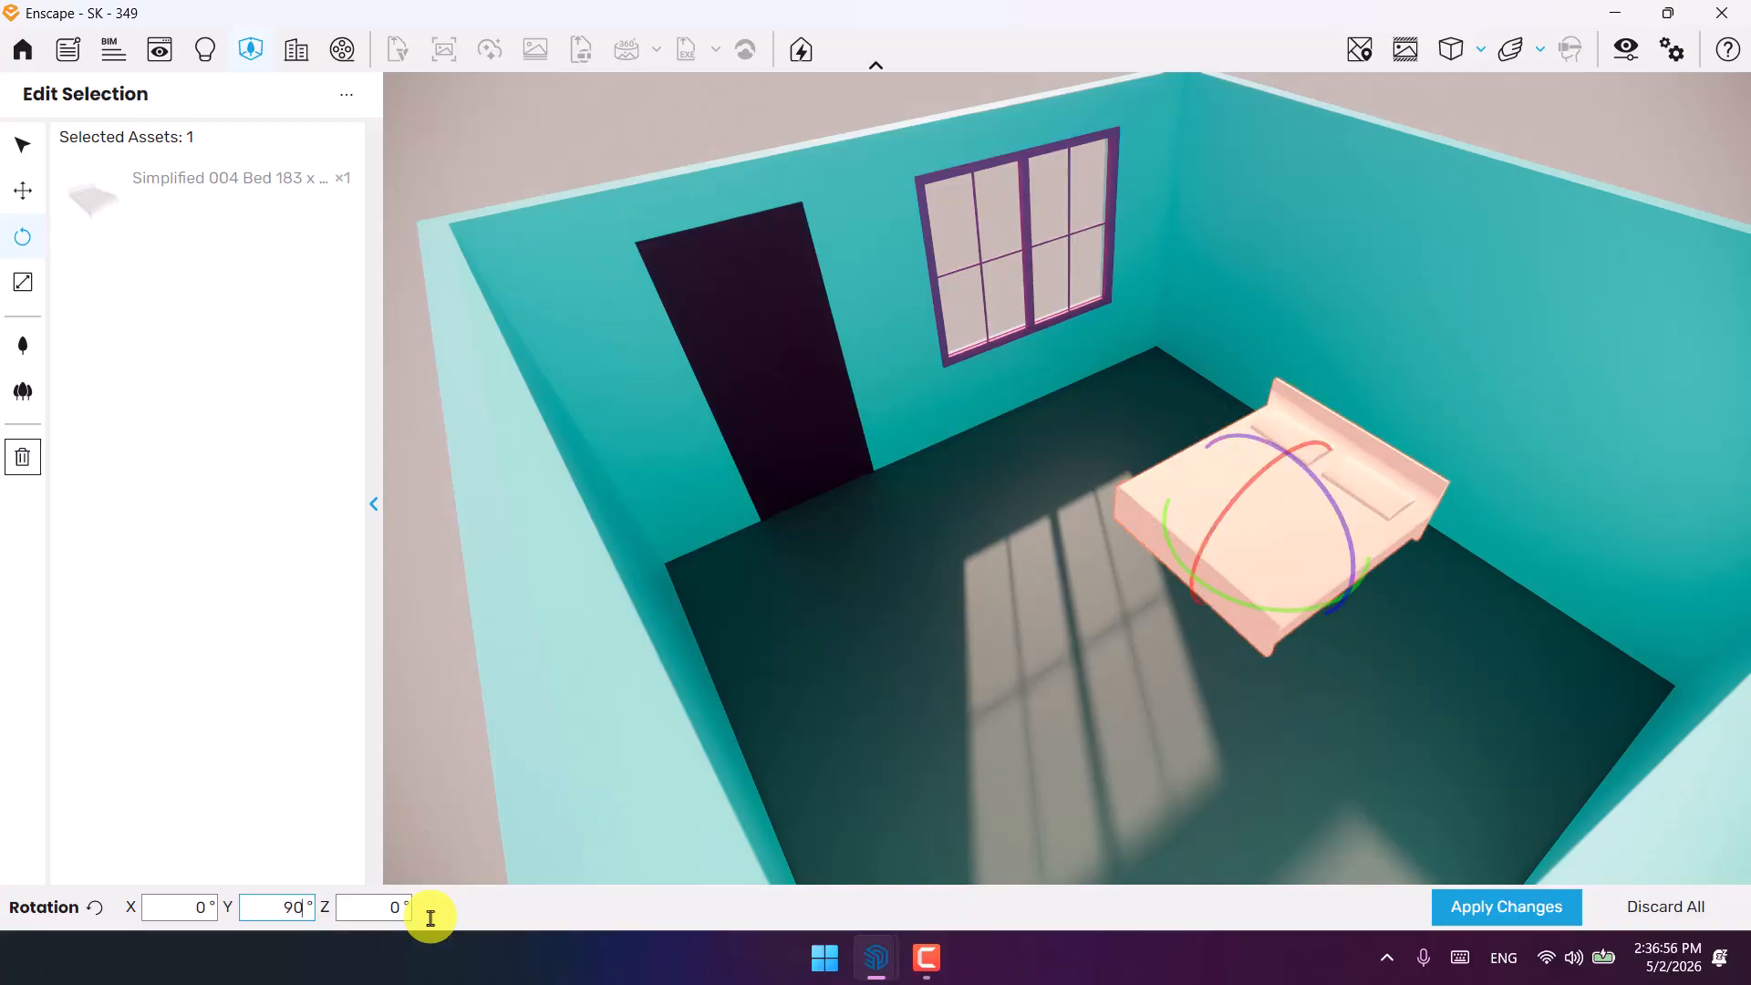
# Scale the bed to a size of 120%.
pyautogui.click(23, 283)
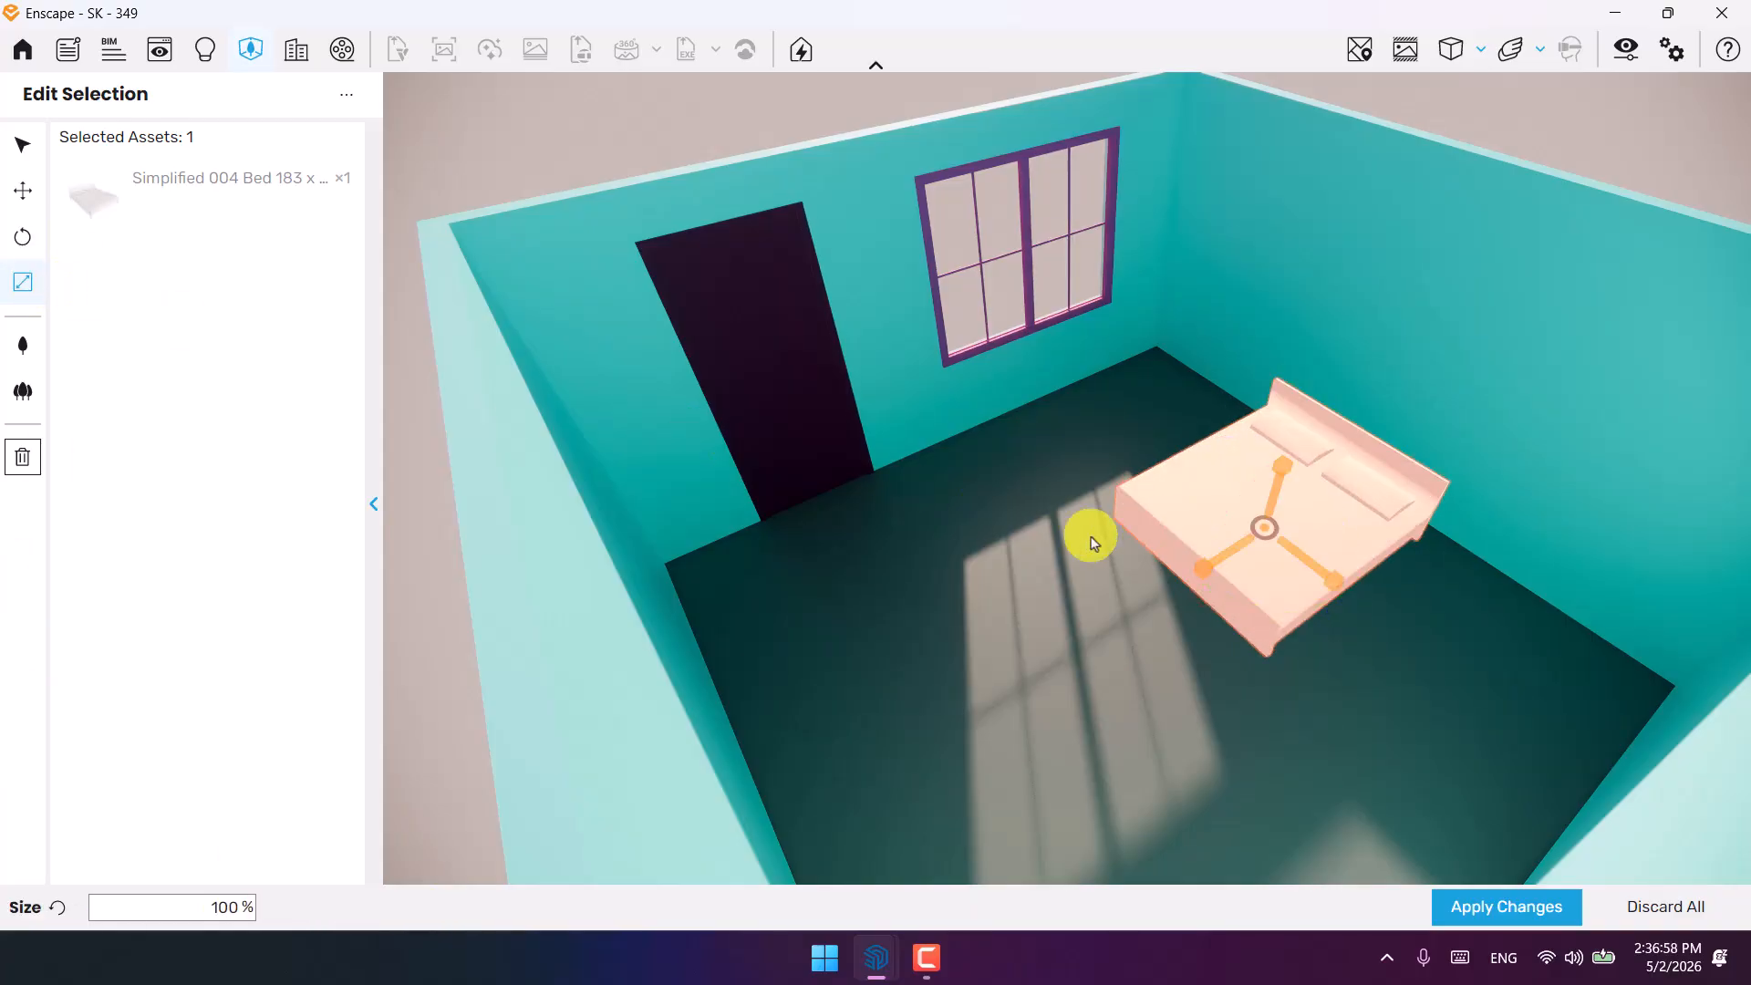
pyautogui.moveTo(1266, 532); pyautogui.dragTo(1064, 478)
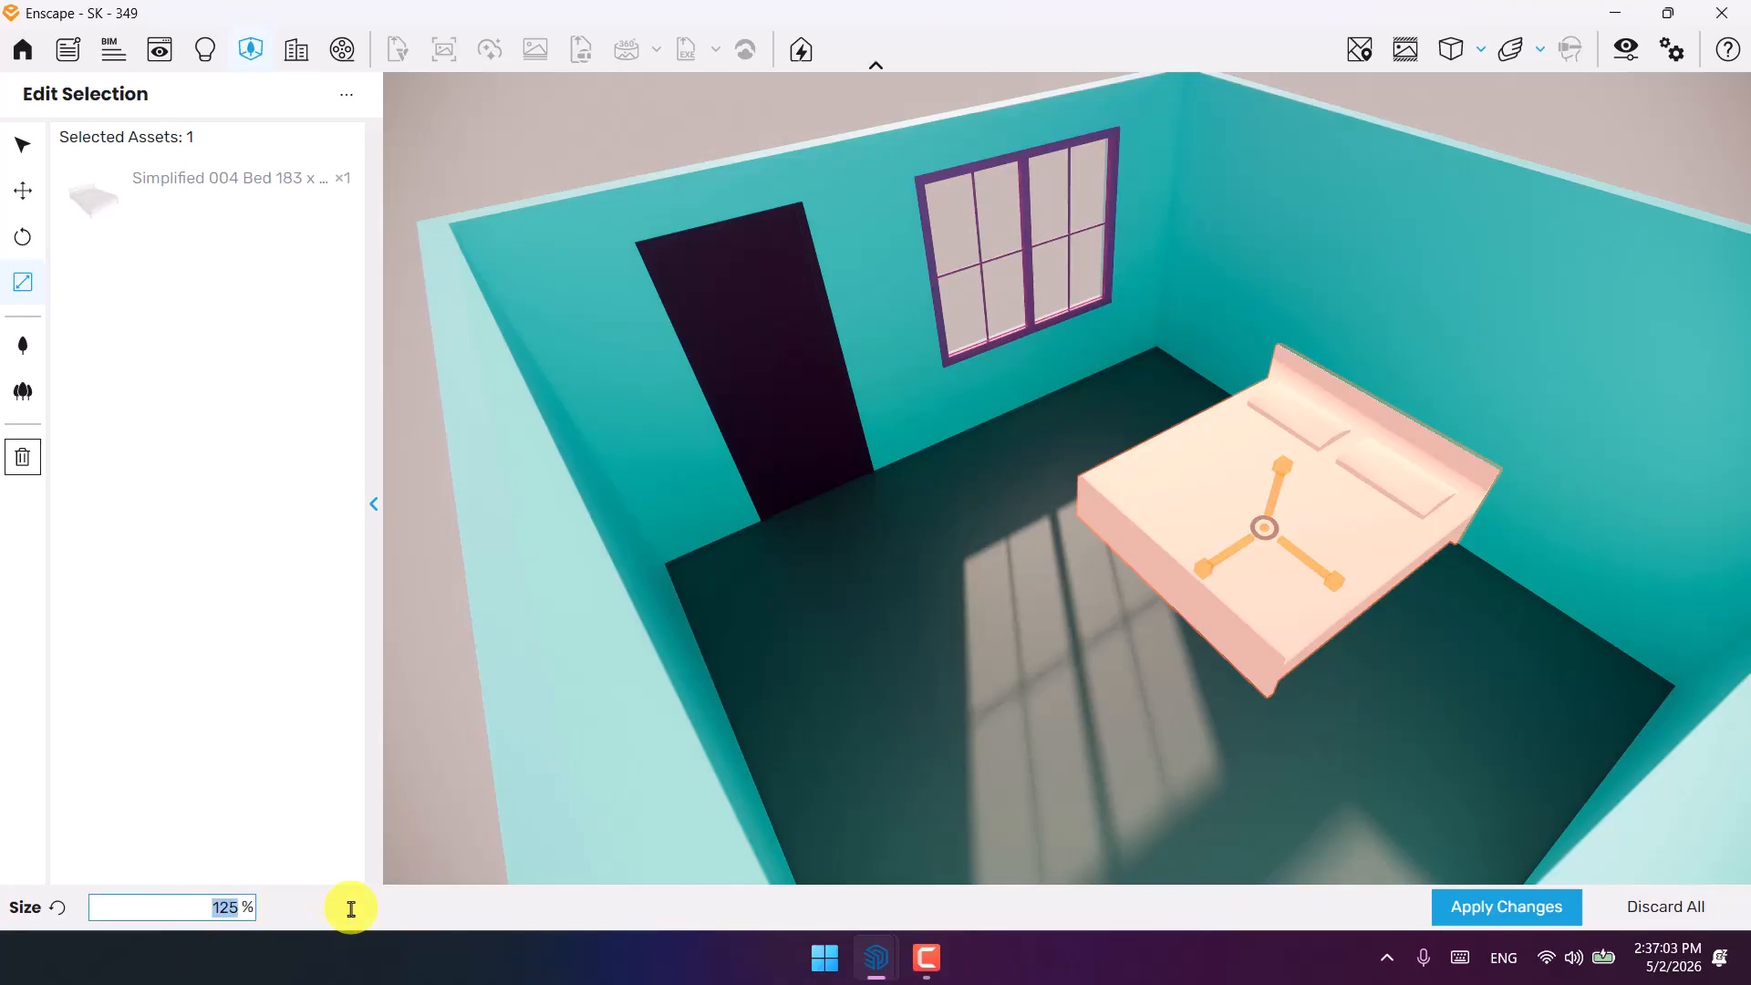
pyautogui.write('120')
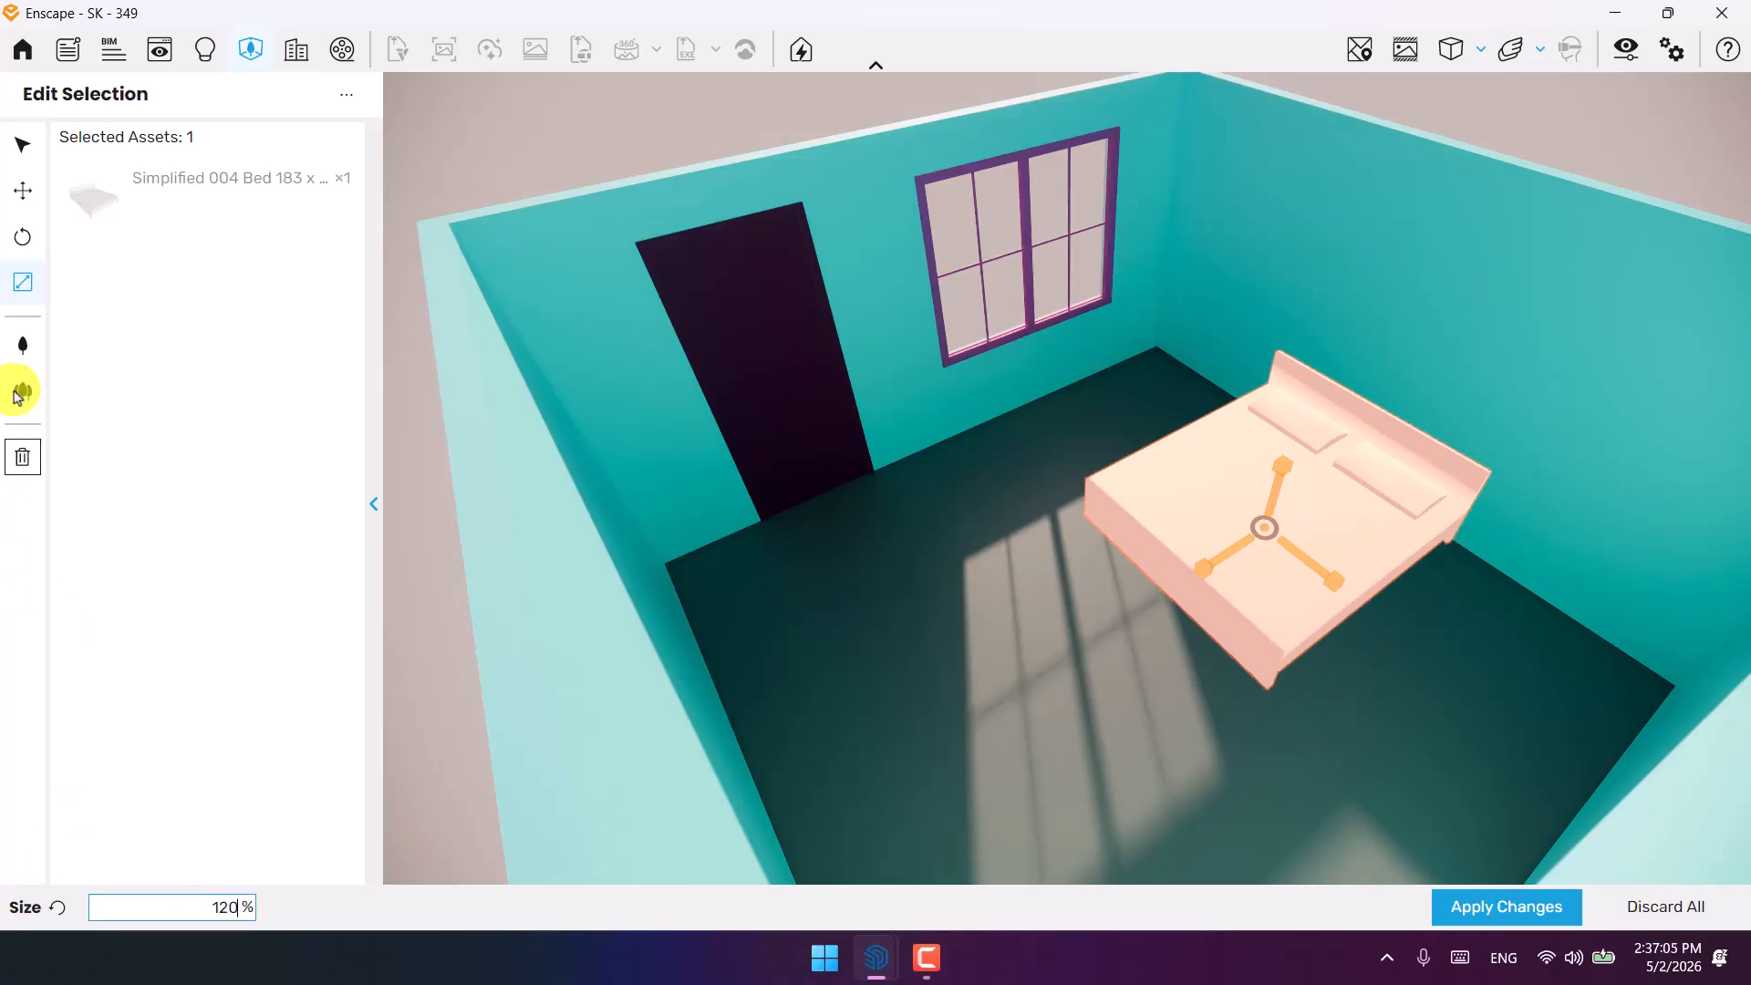
# Move the bed to about X 1.441, Y 0.200, Z -2.804 and apply the asset changes.
pyautogui.click(23, 190)
pyautogui.moveTo(1268, 532); pyautogui.dragTo(1246, 521)
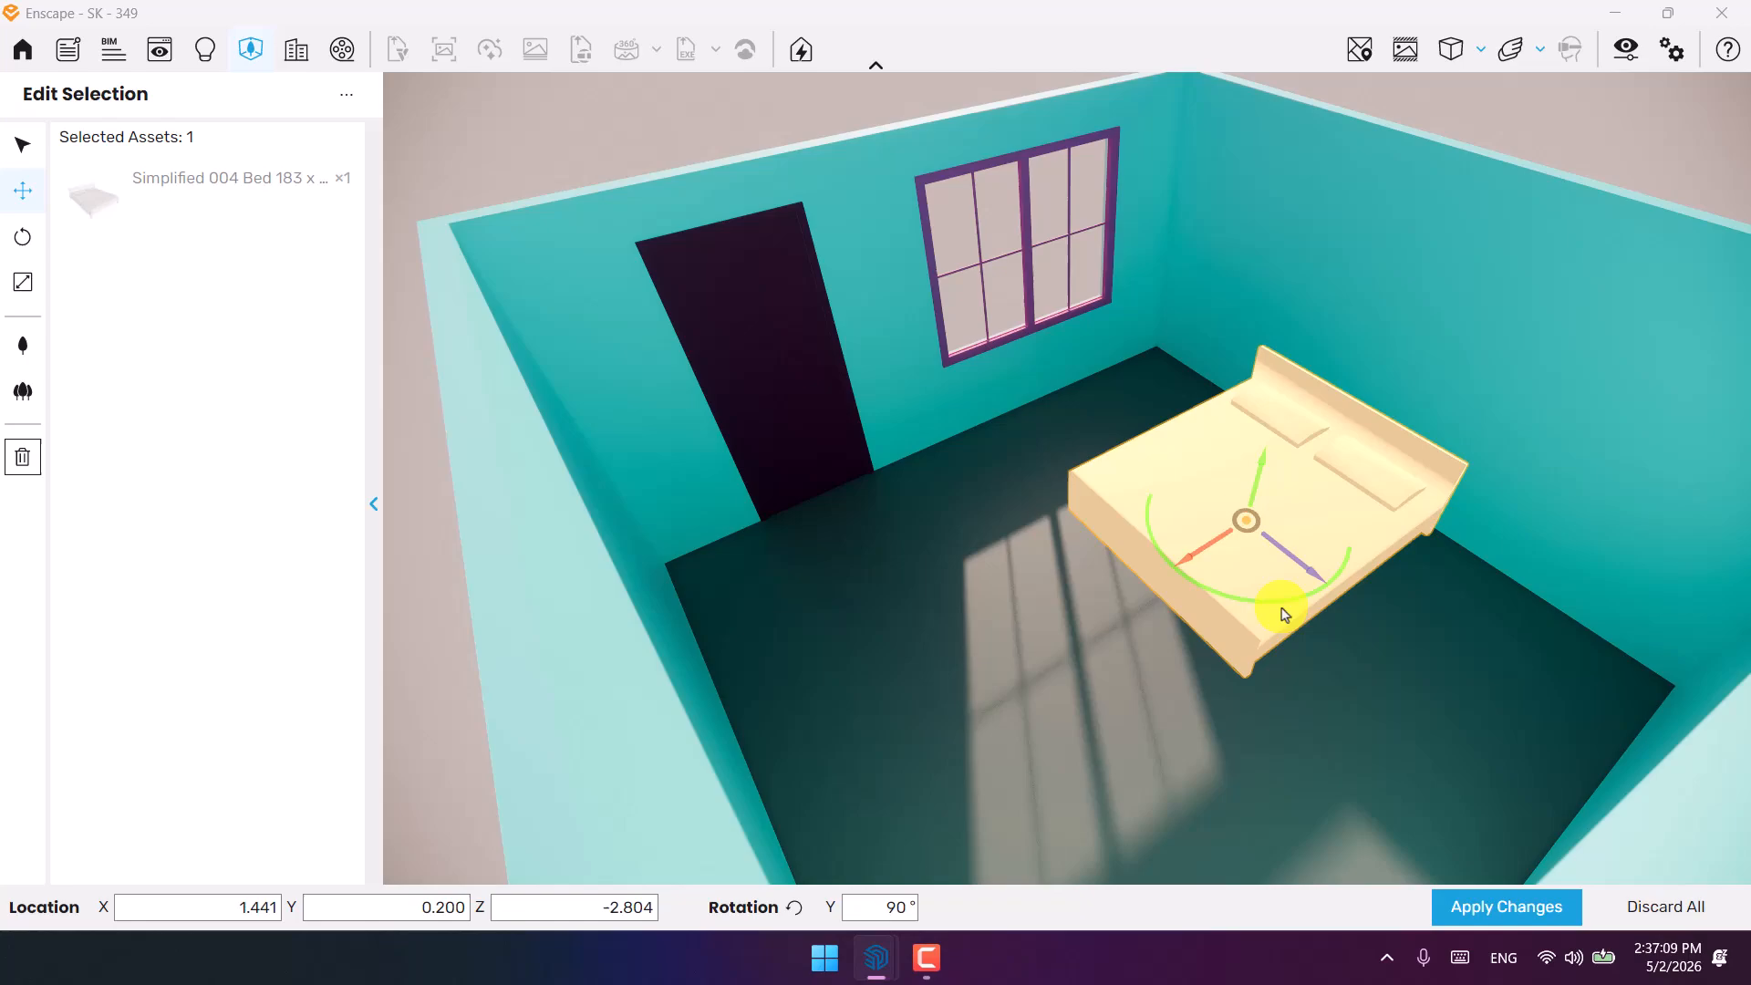
pyautogui.click(1496, 905)
# View the bed from its foot end and search the asset library for "table".
pyautogui.moveTo(1003, 511); pyautogui.dragTo(1250, 520, button='right')
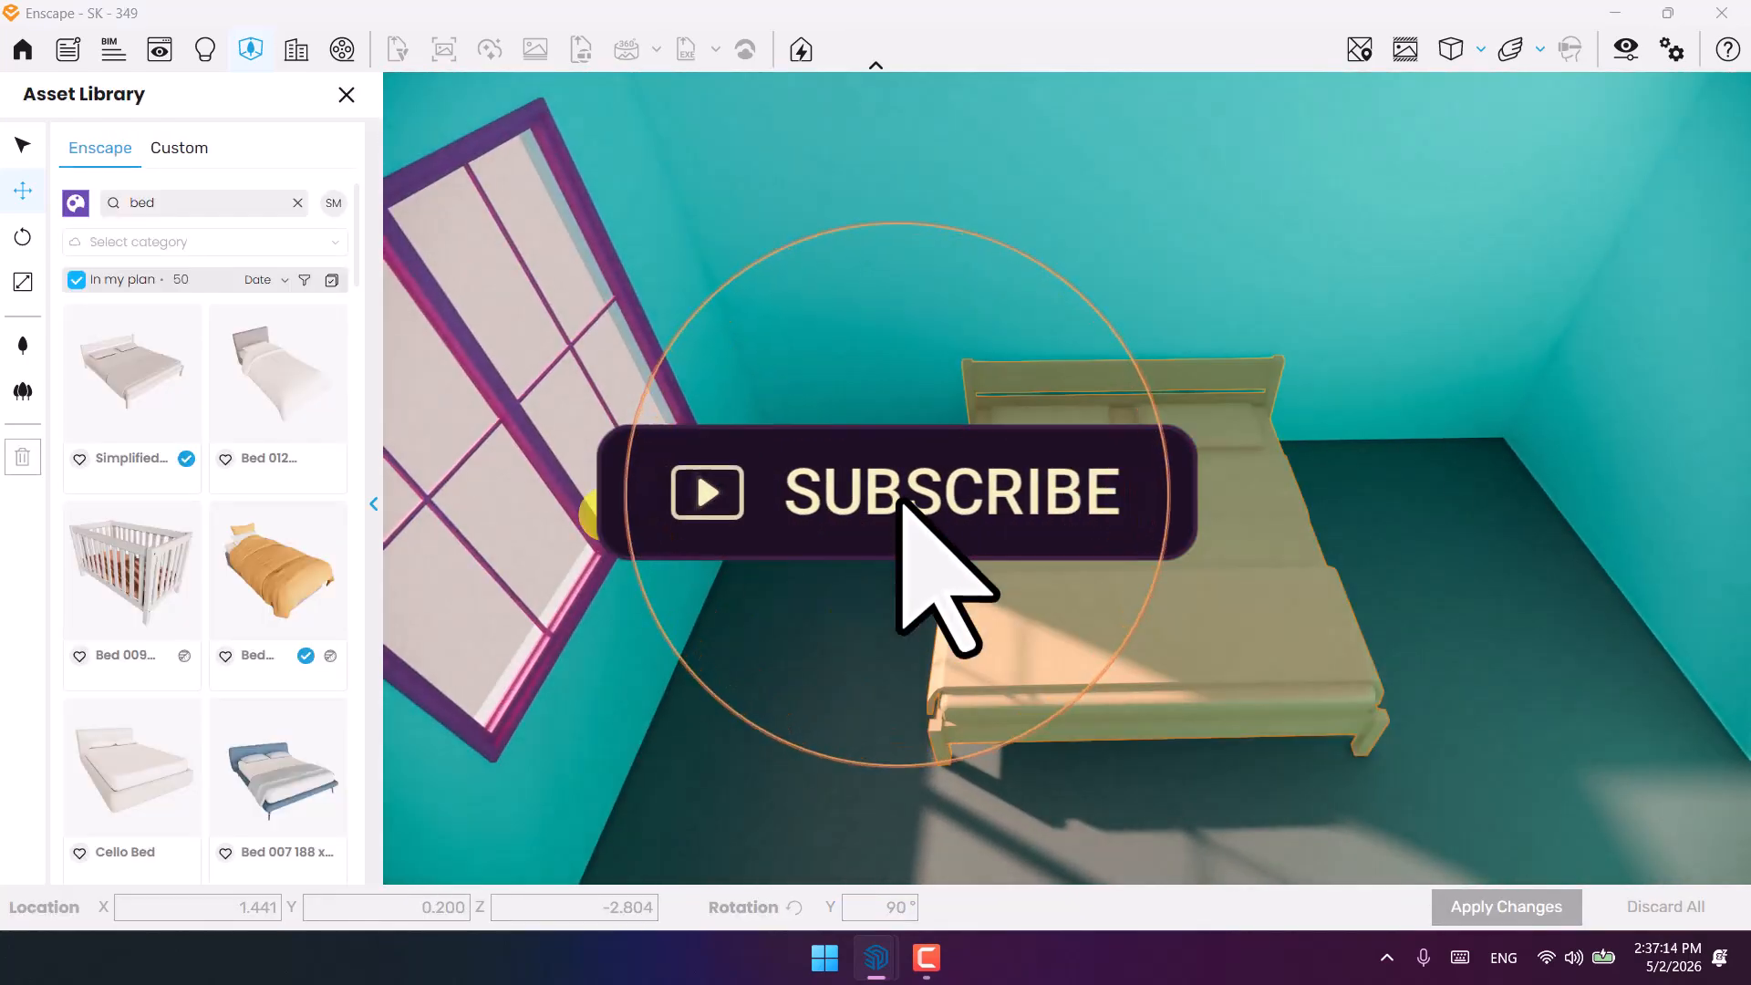
pyautogui.click(150, 204)
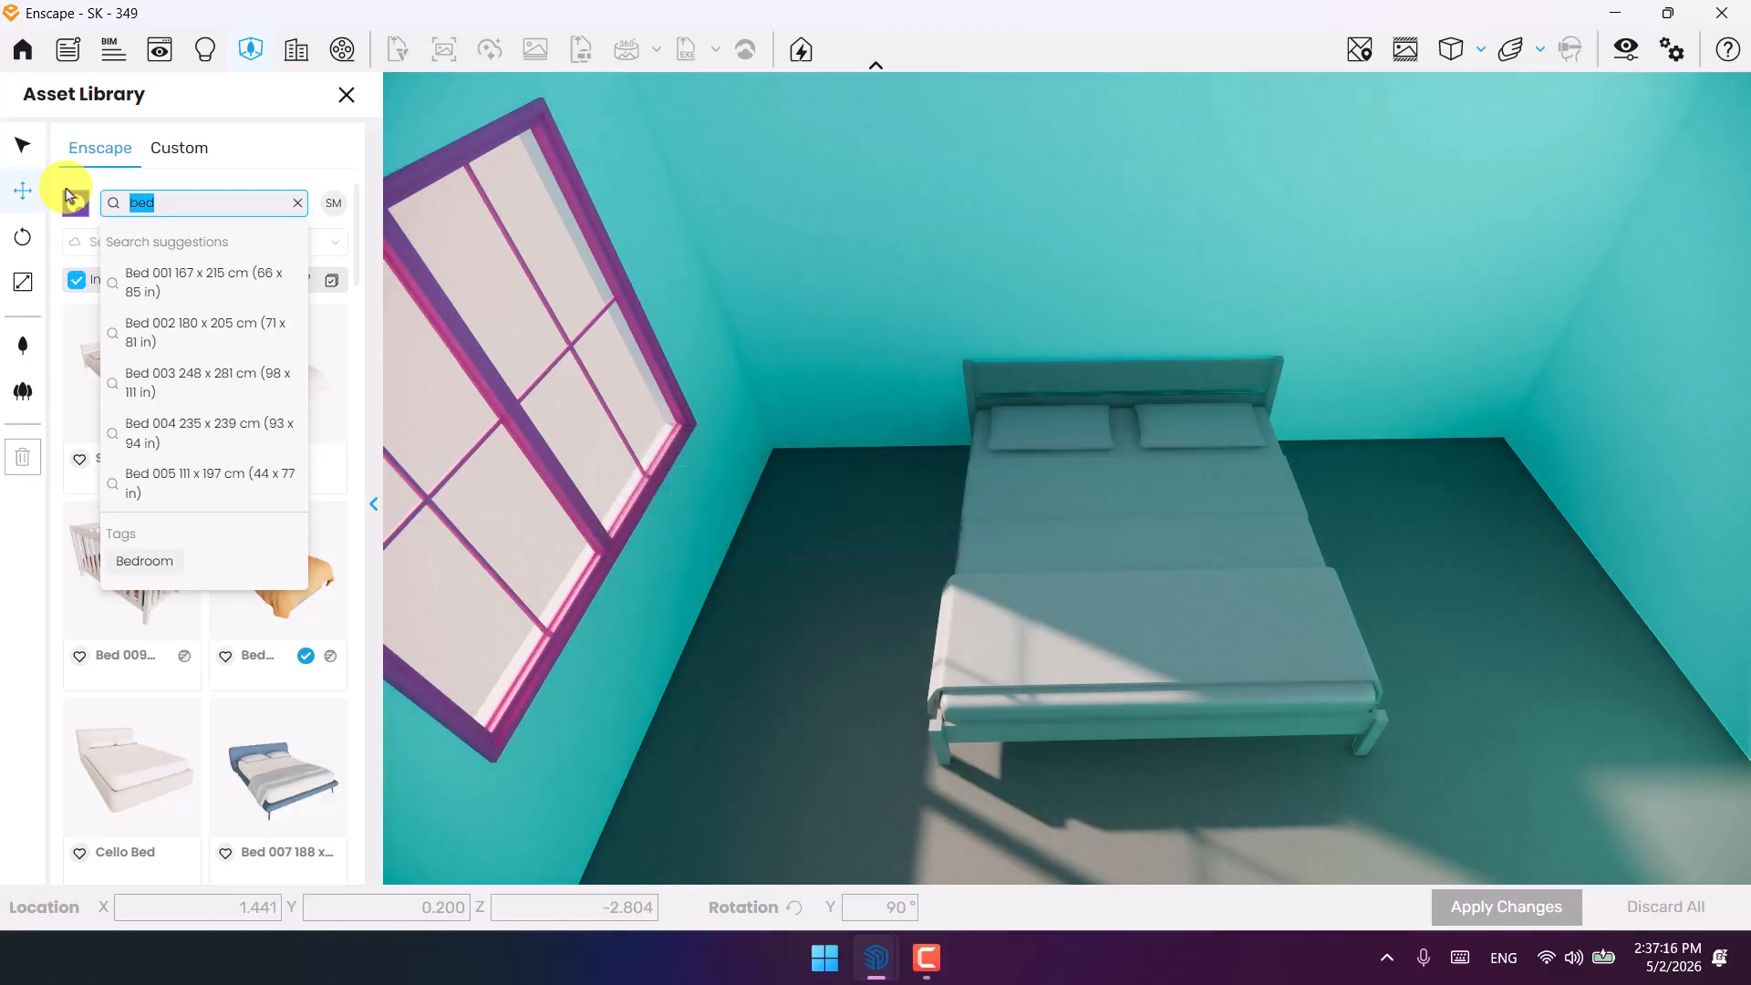
pyautogui.write('table')
pyautogui.press('Return')
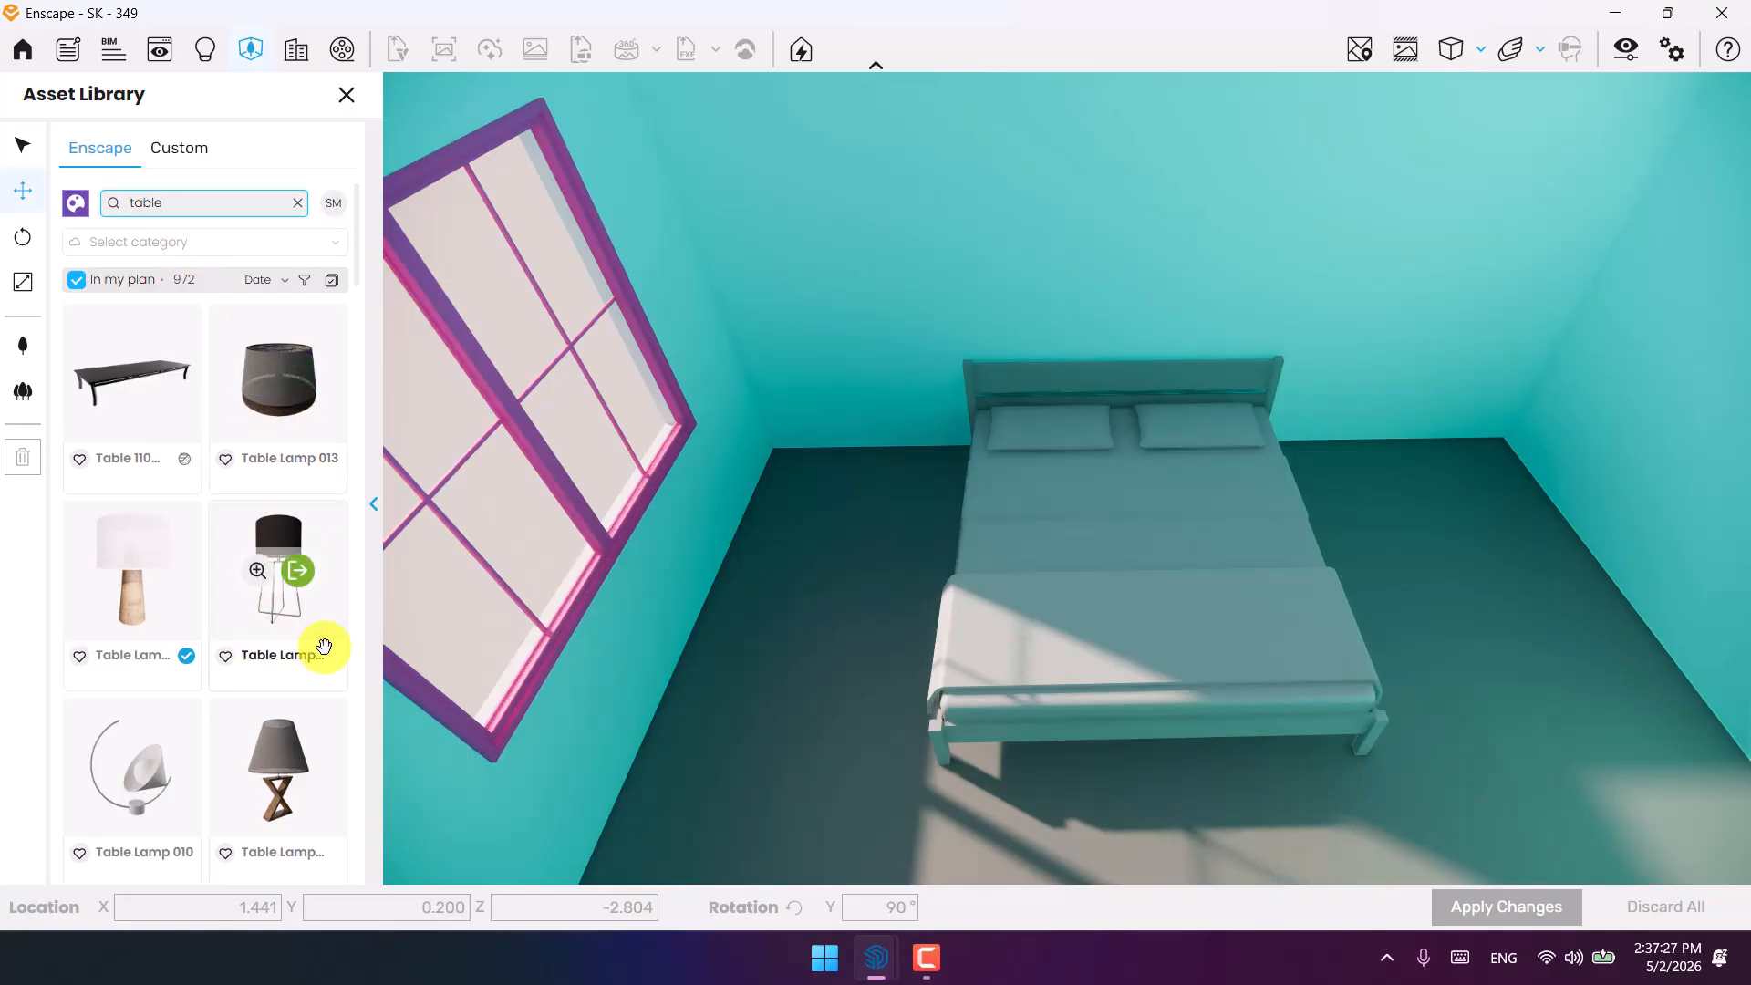
# Place Table Lamp 013 from the asset library on the floor beside the headboard, on the side away from the window.
pyautogui.scroll(-3, 264, 639)
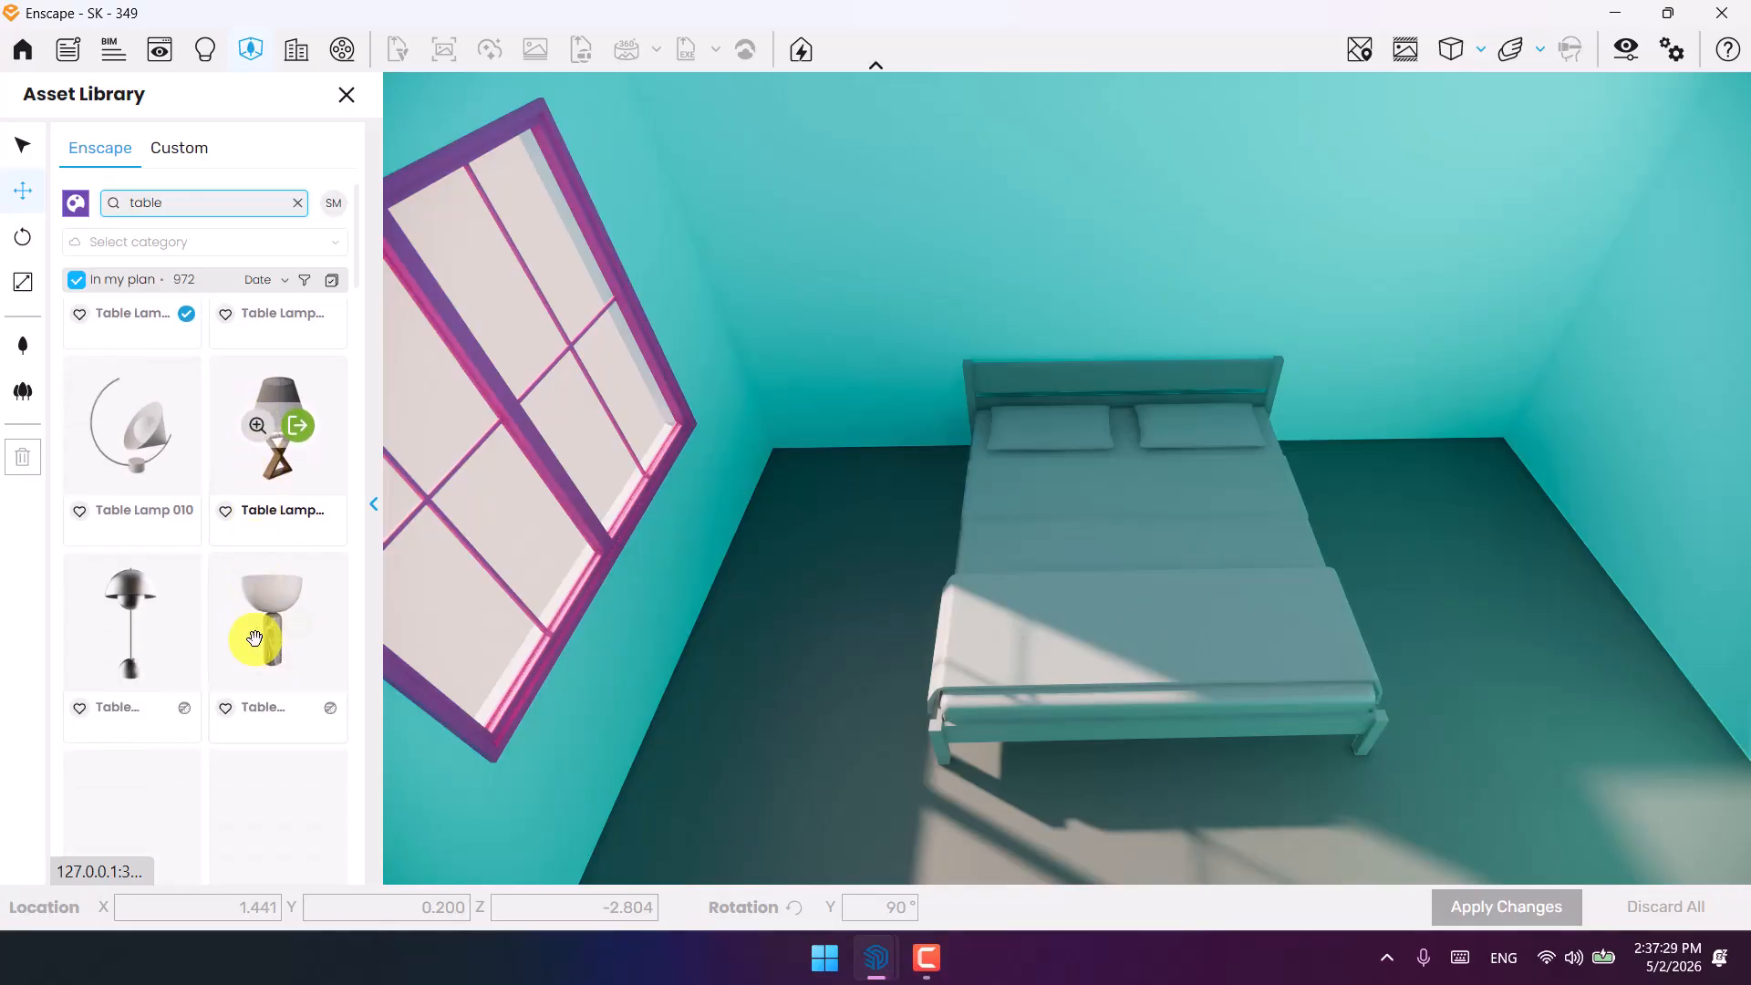
pyautogui.scroll(3, 260, 632)
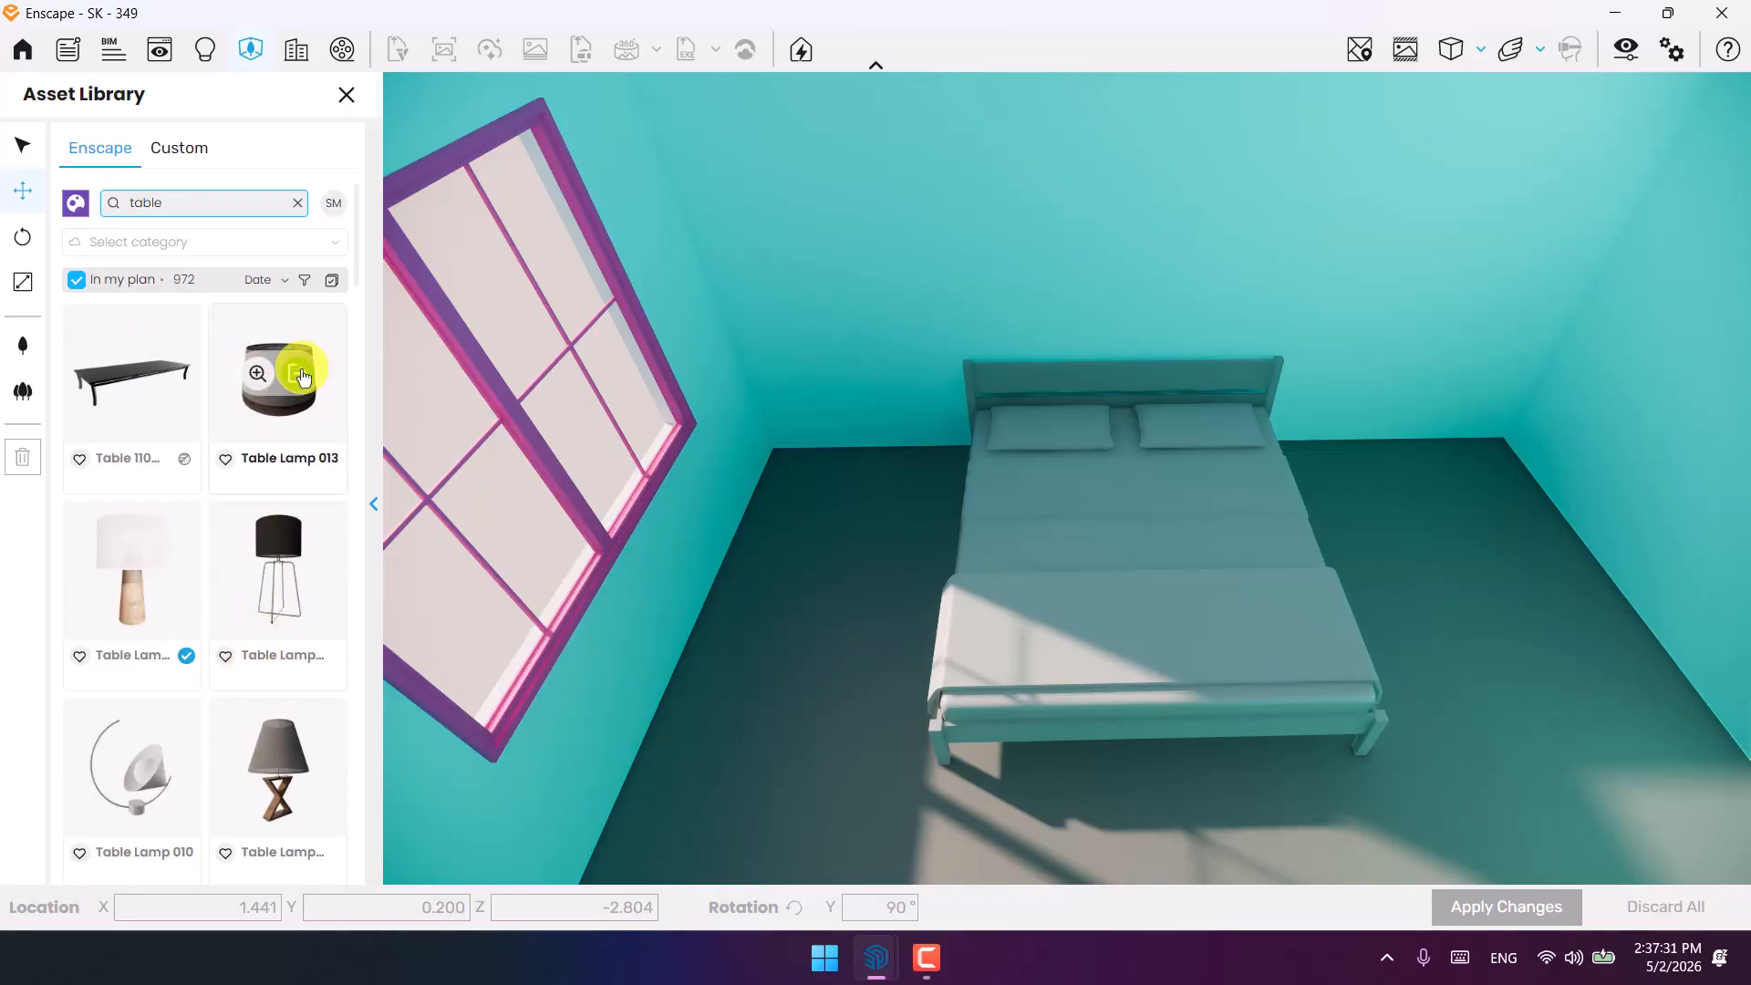
pyautogui.click(300, 374)
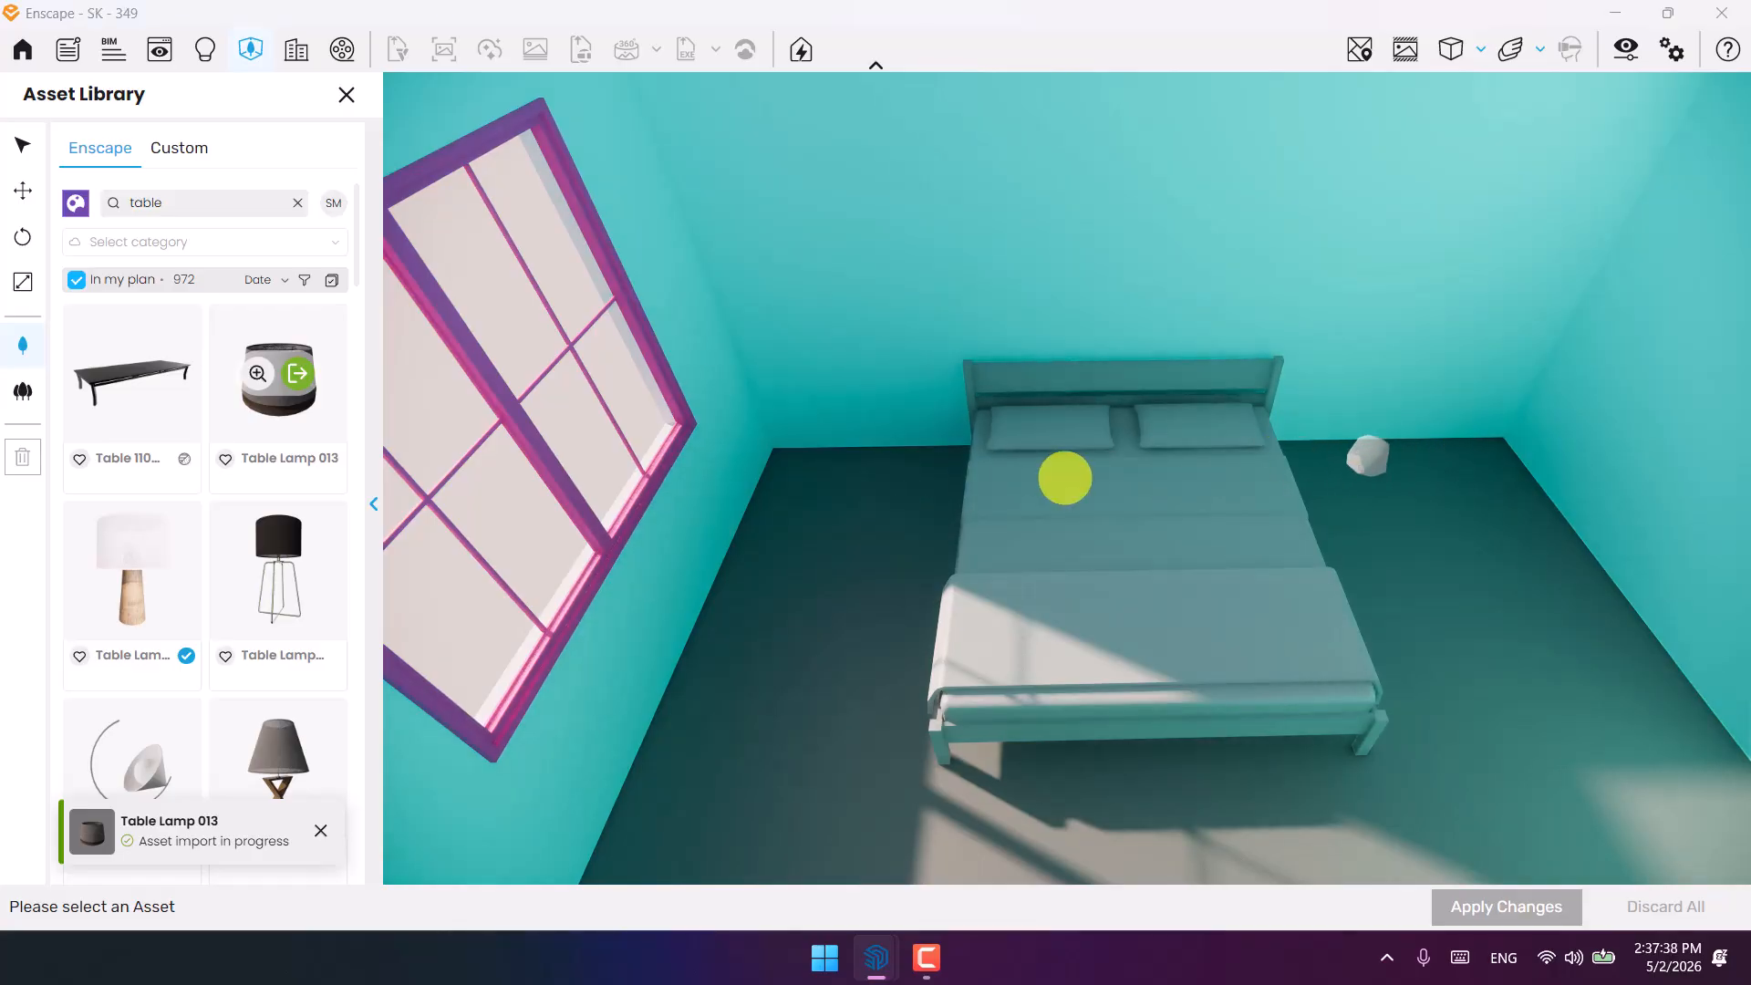
pyautogui.moveTo(1063, 477); pyautogui.dragTo(1055, 494, button='right')
pyautogui.scroll(3, 1300, 438)
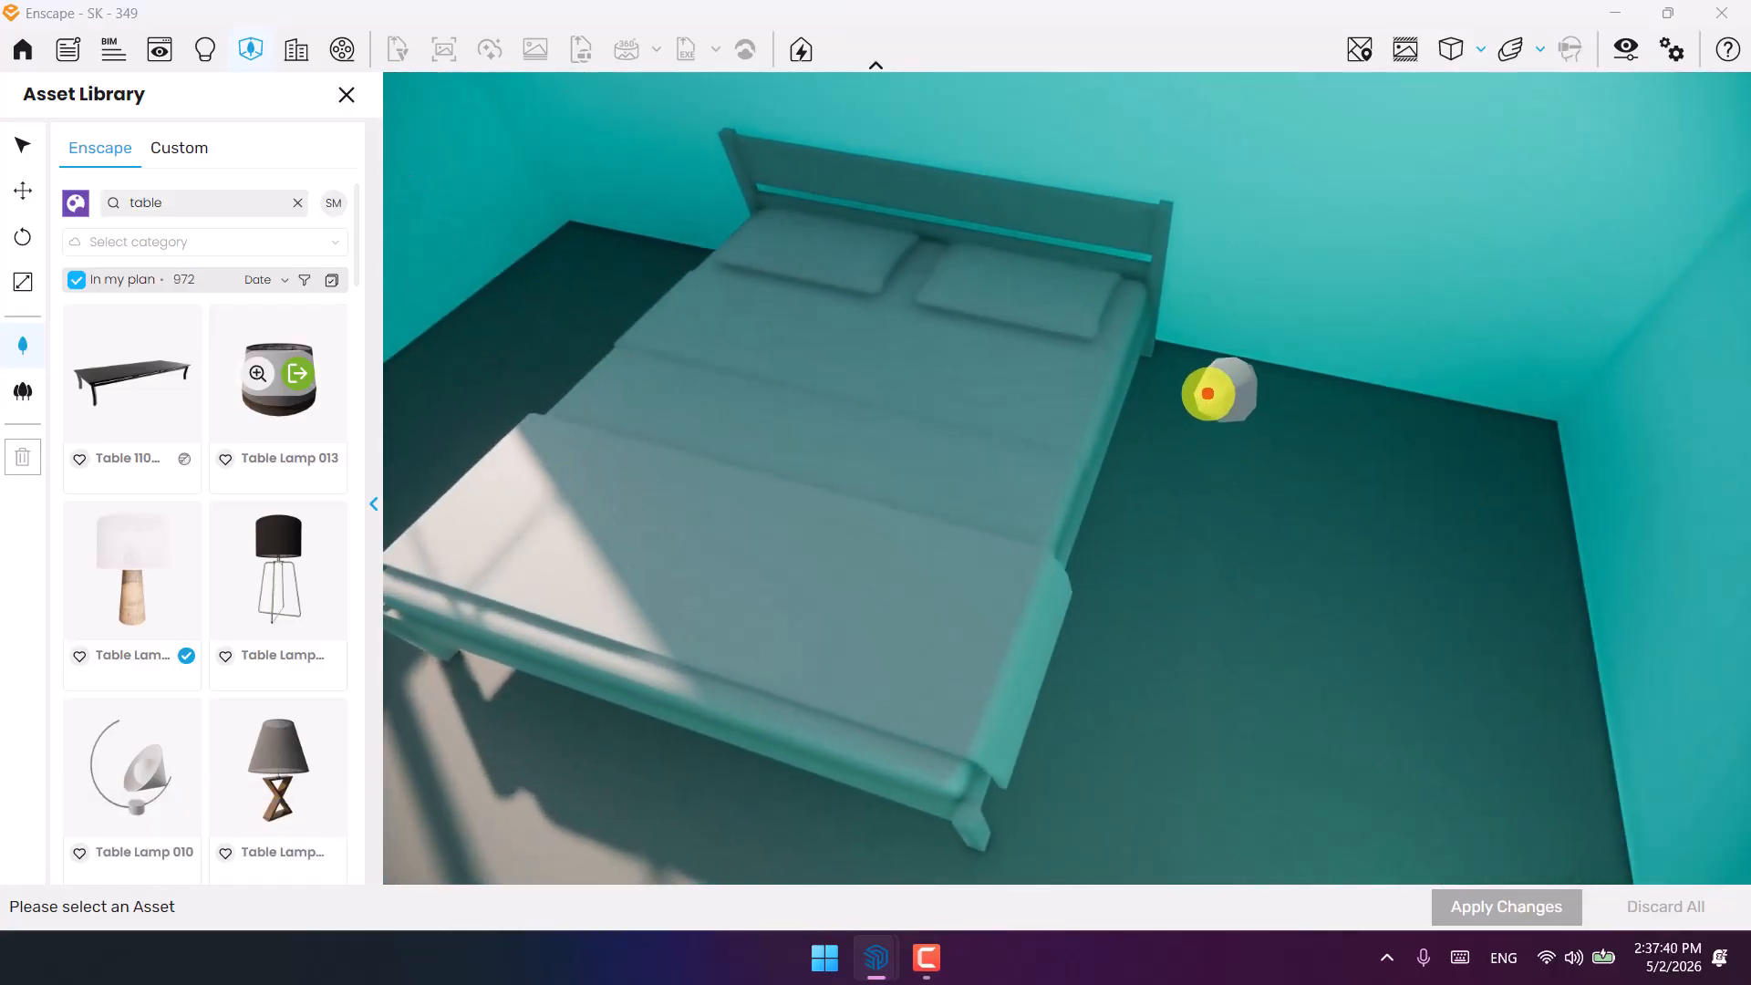
pyautogui.click(1186, 381)
# Enlarge the placed lamp, move it to about X 0.446, Y 0.200, Z -4.292 and apply the asset changes.
pyautogui.click(1202, 385)
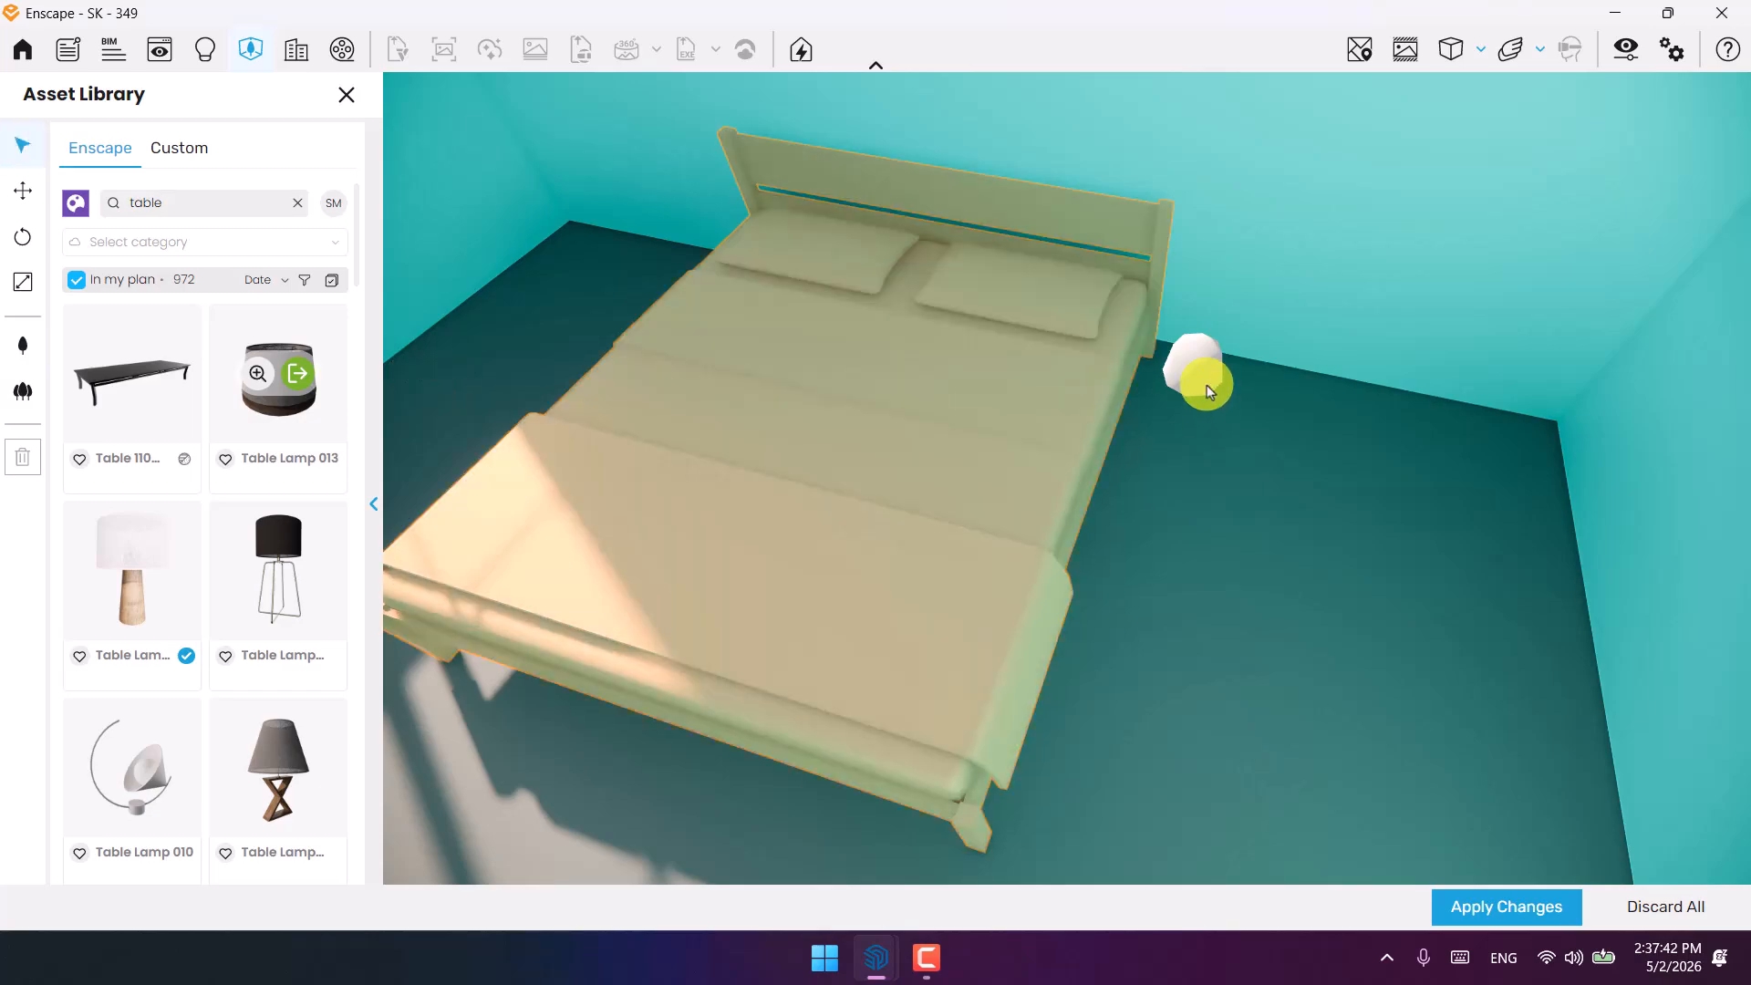
pyautogui.click(23, 280)
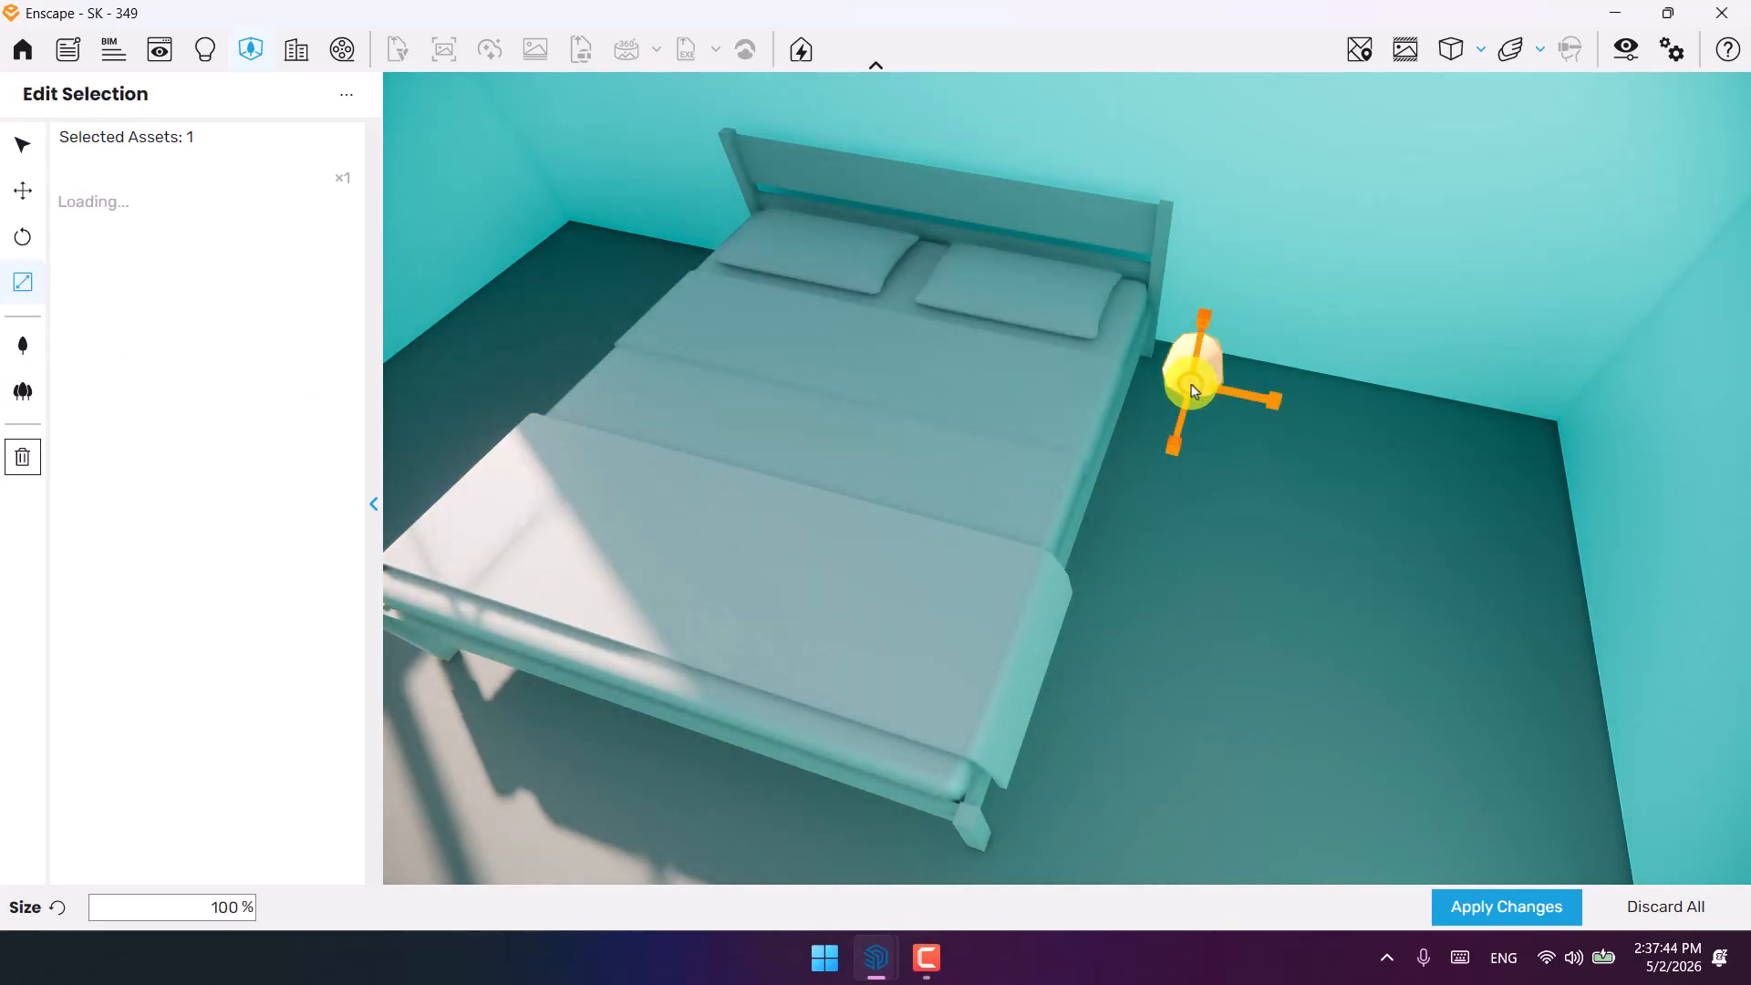
pyautogui.moveTo(1193, 390); pyautogui.dragTo(1067, 477)
pyautogui.click(22, 189)
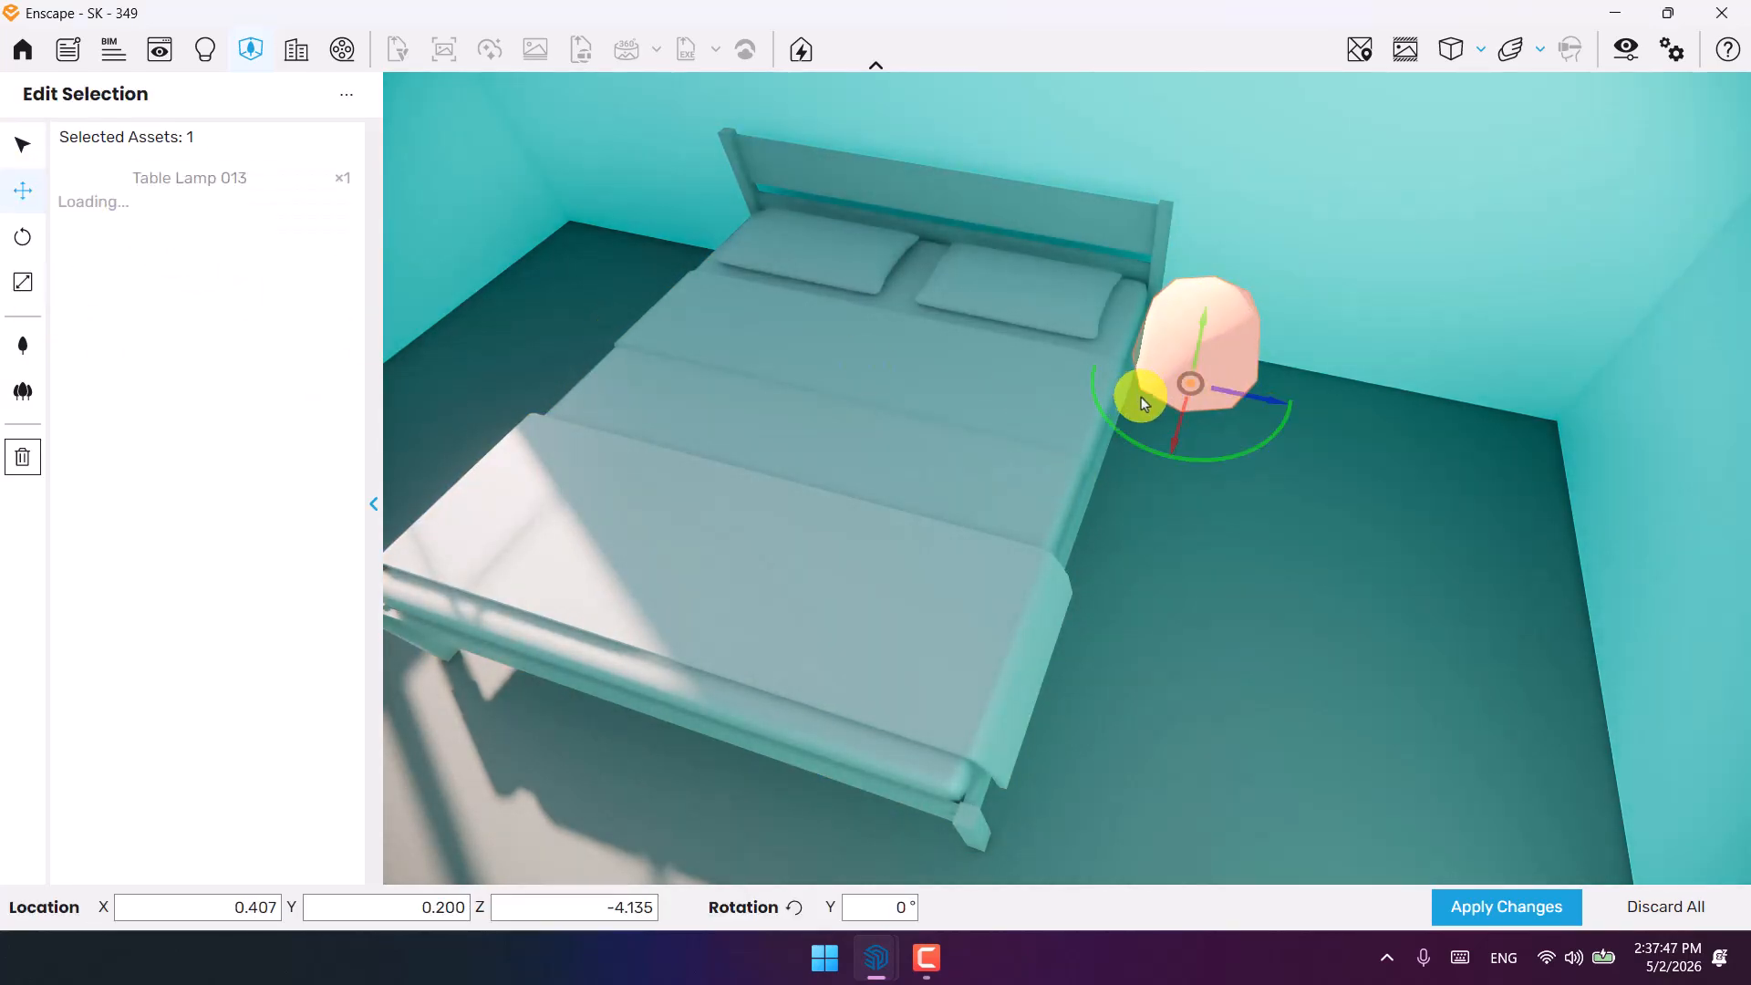
pyautogui.moveTo(1219, 389); pyautogui.dragTo(1208, 431)
pyautogui.click(1458, 903)
# Place Table 070 from the asset library on the floor beside the headboard, on the window side of the bed.
pyautogui.click(867, 716)
pyautogui.click(280, 600)
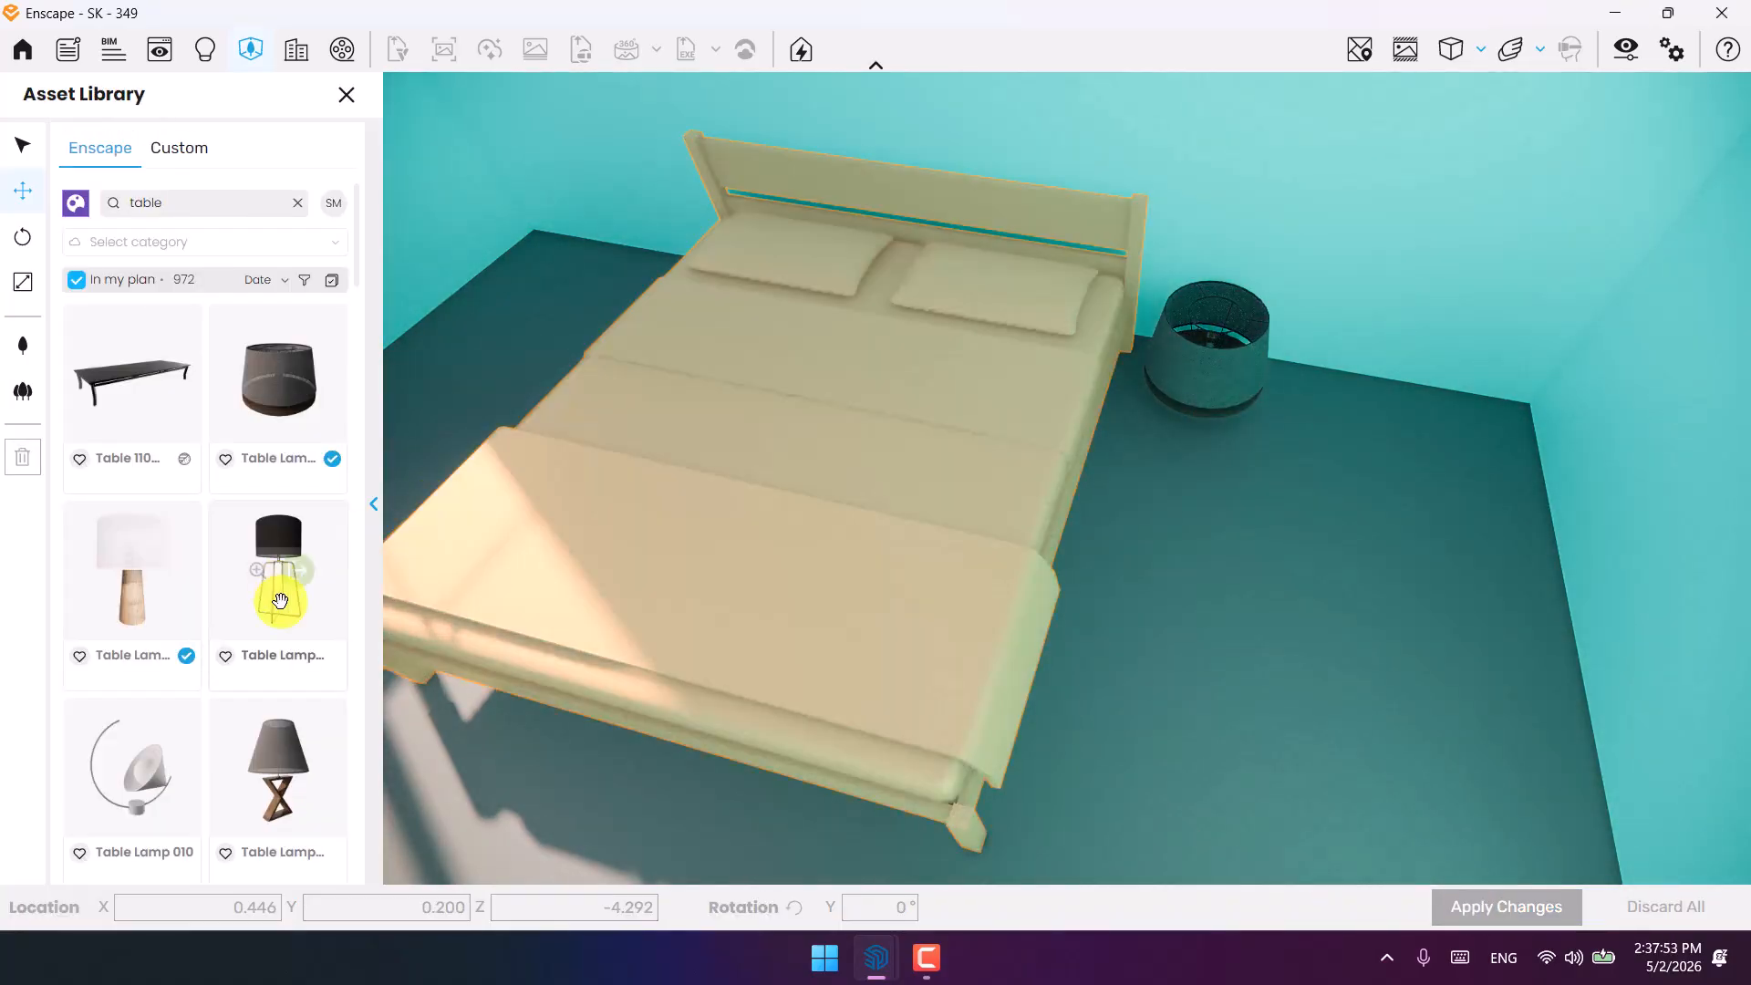
pyautogui.scroll(-10, 274, 657)
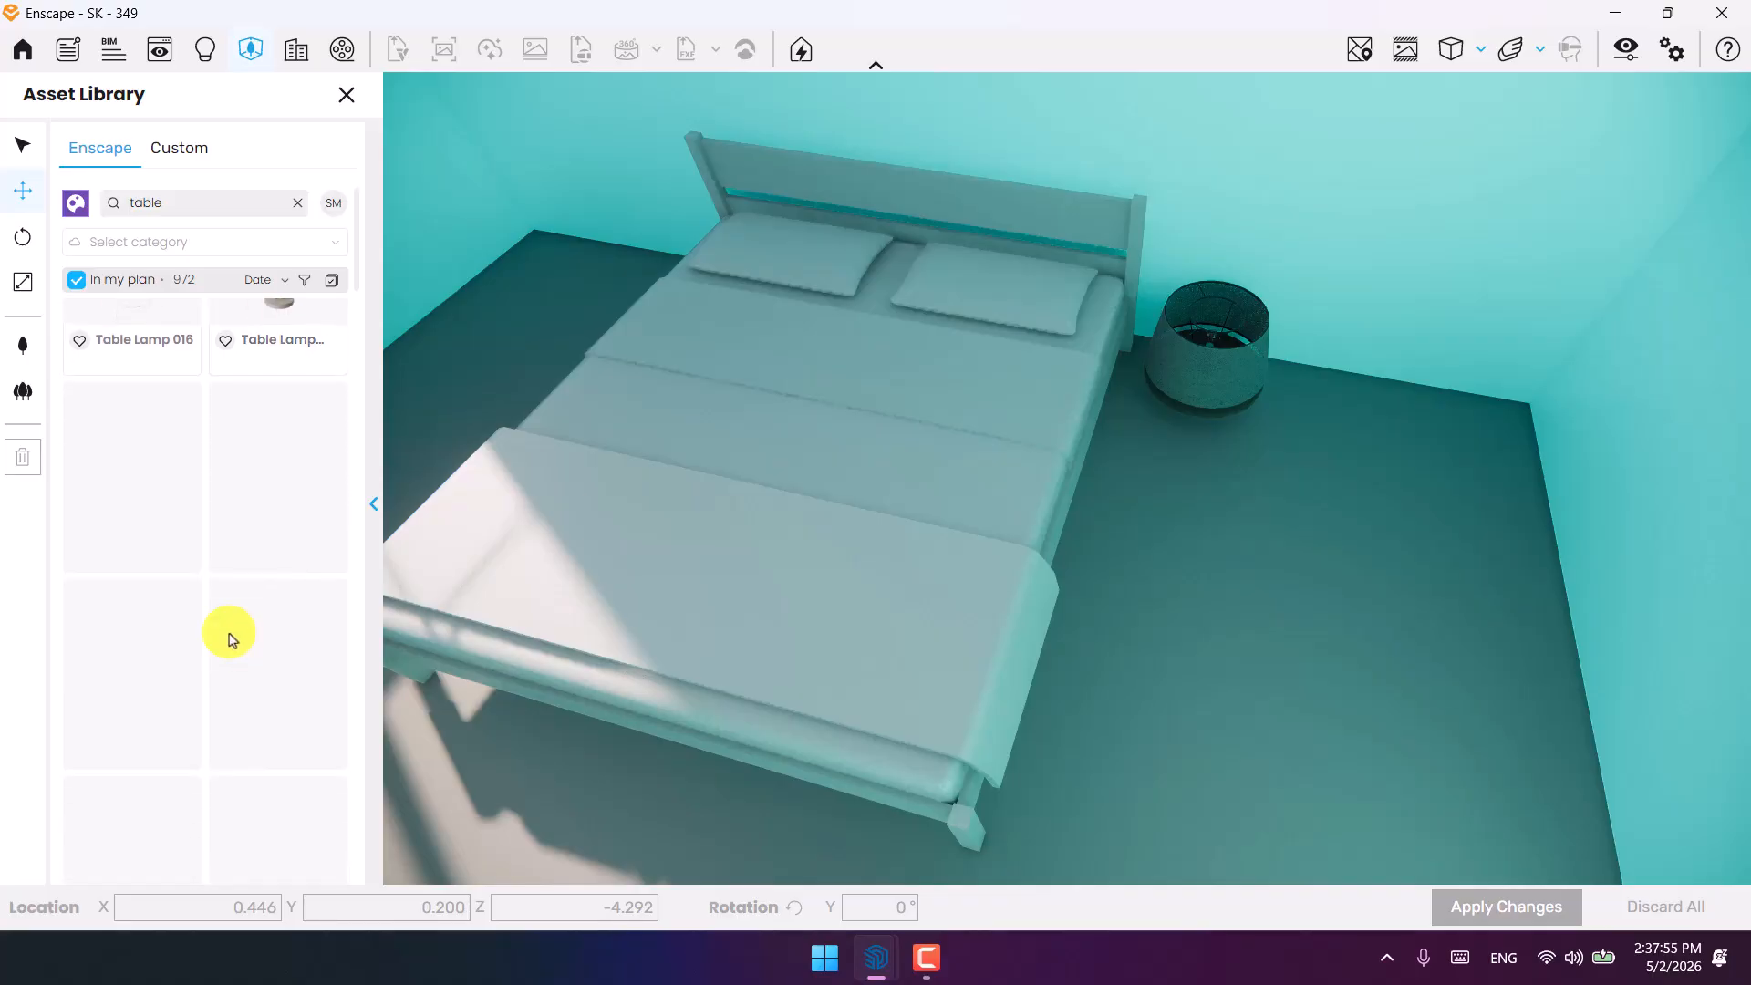
pyautogui.scroll(-1, 229, 635)
pyautogui.scroll(-2, 162, 639)
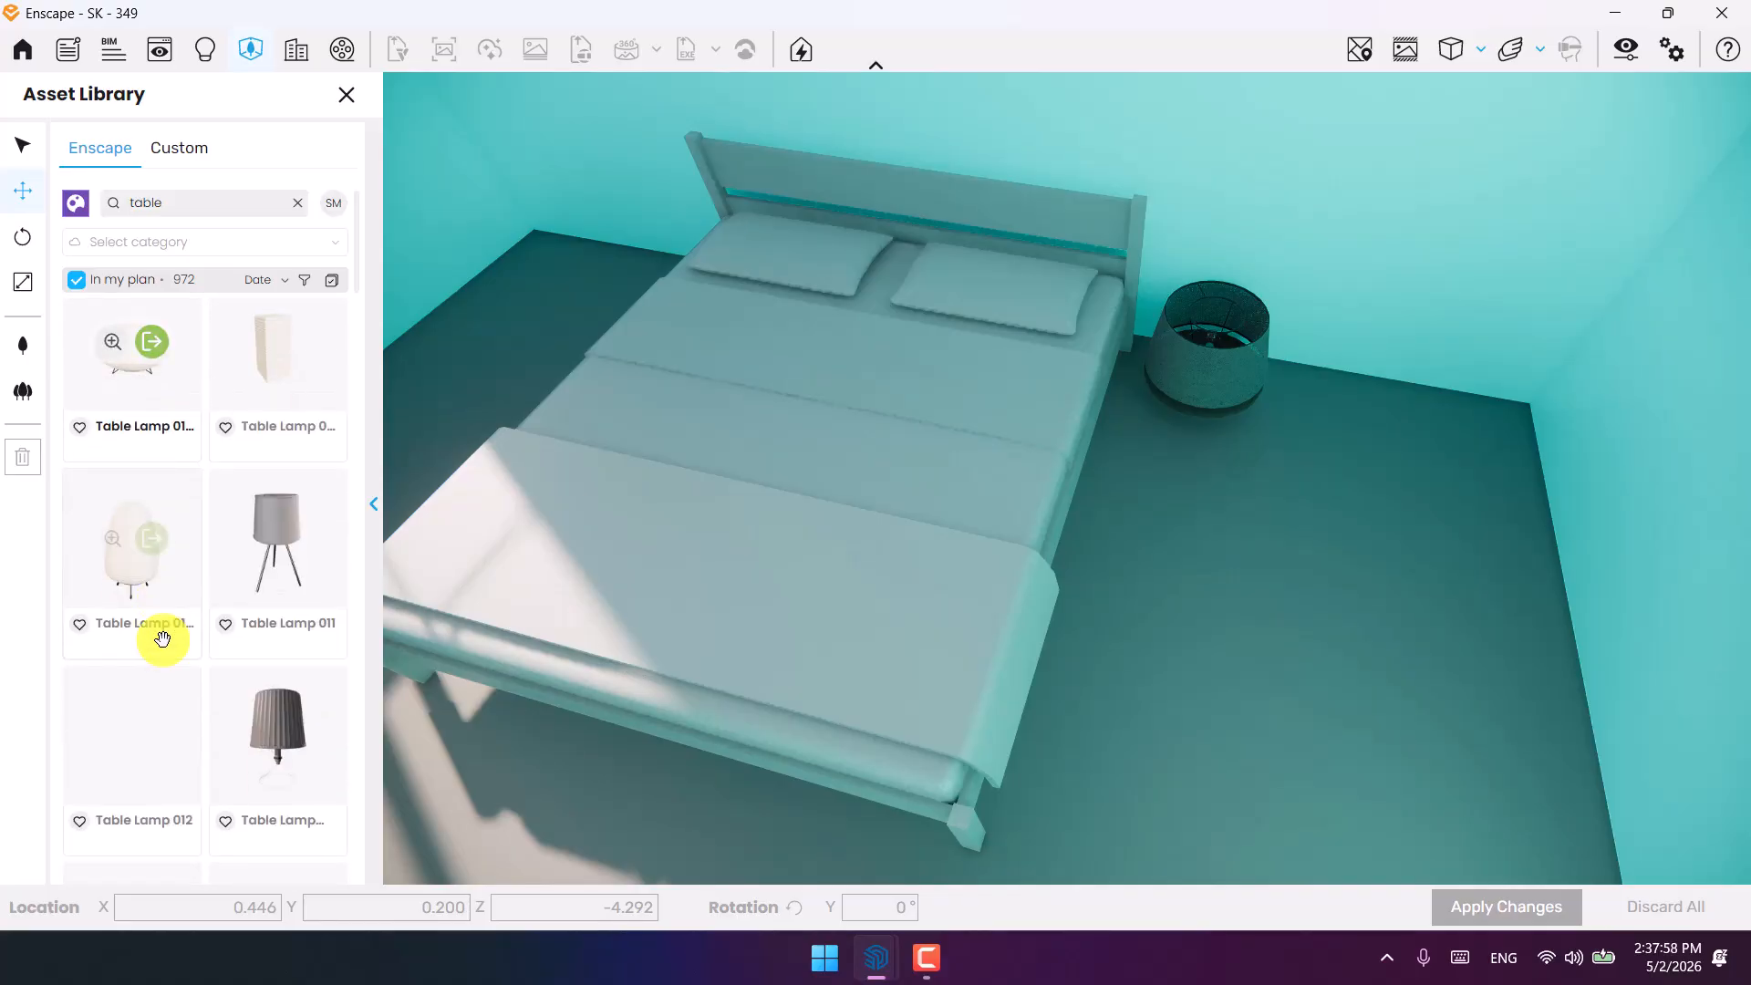
pyautogui.scroll(-5, 160, 639)
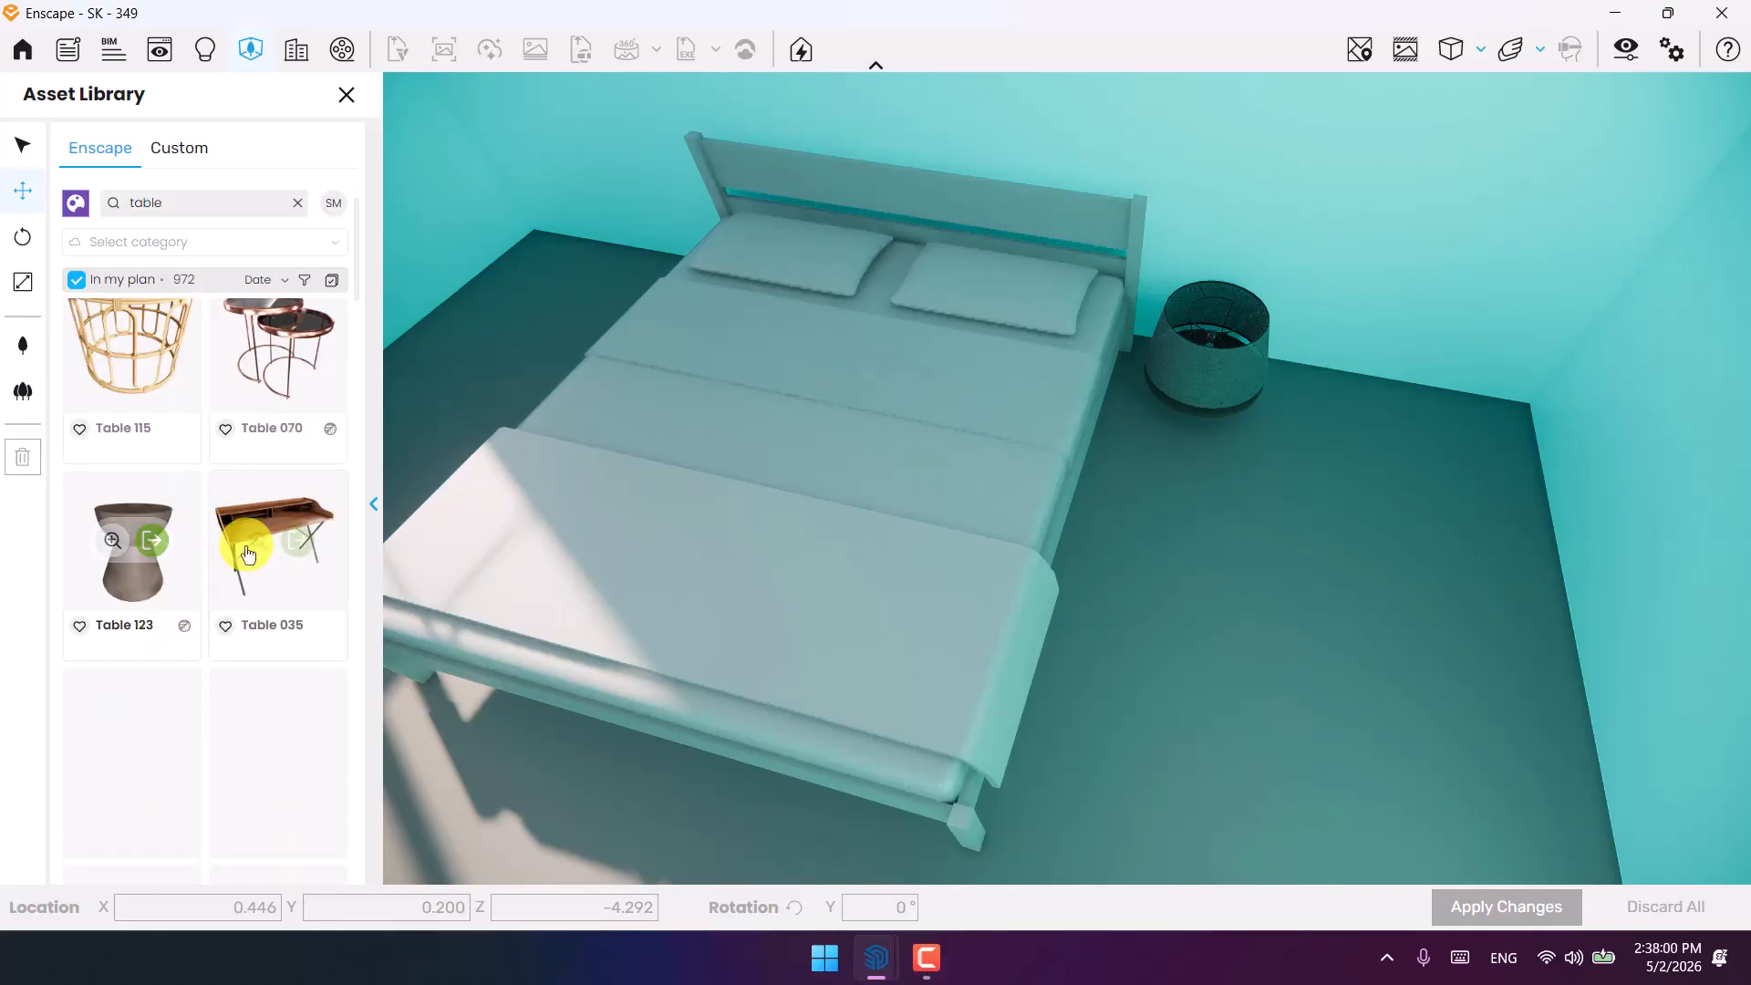
pyautogui.scroll(2, 248, 554)
pyautogui.click(296, 572)
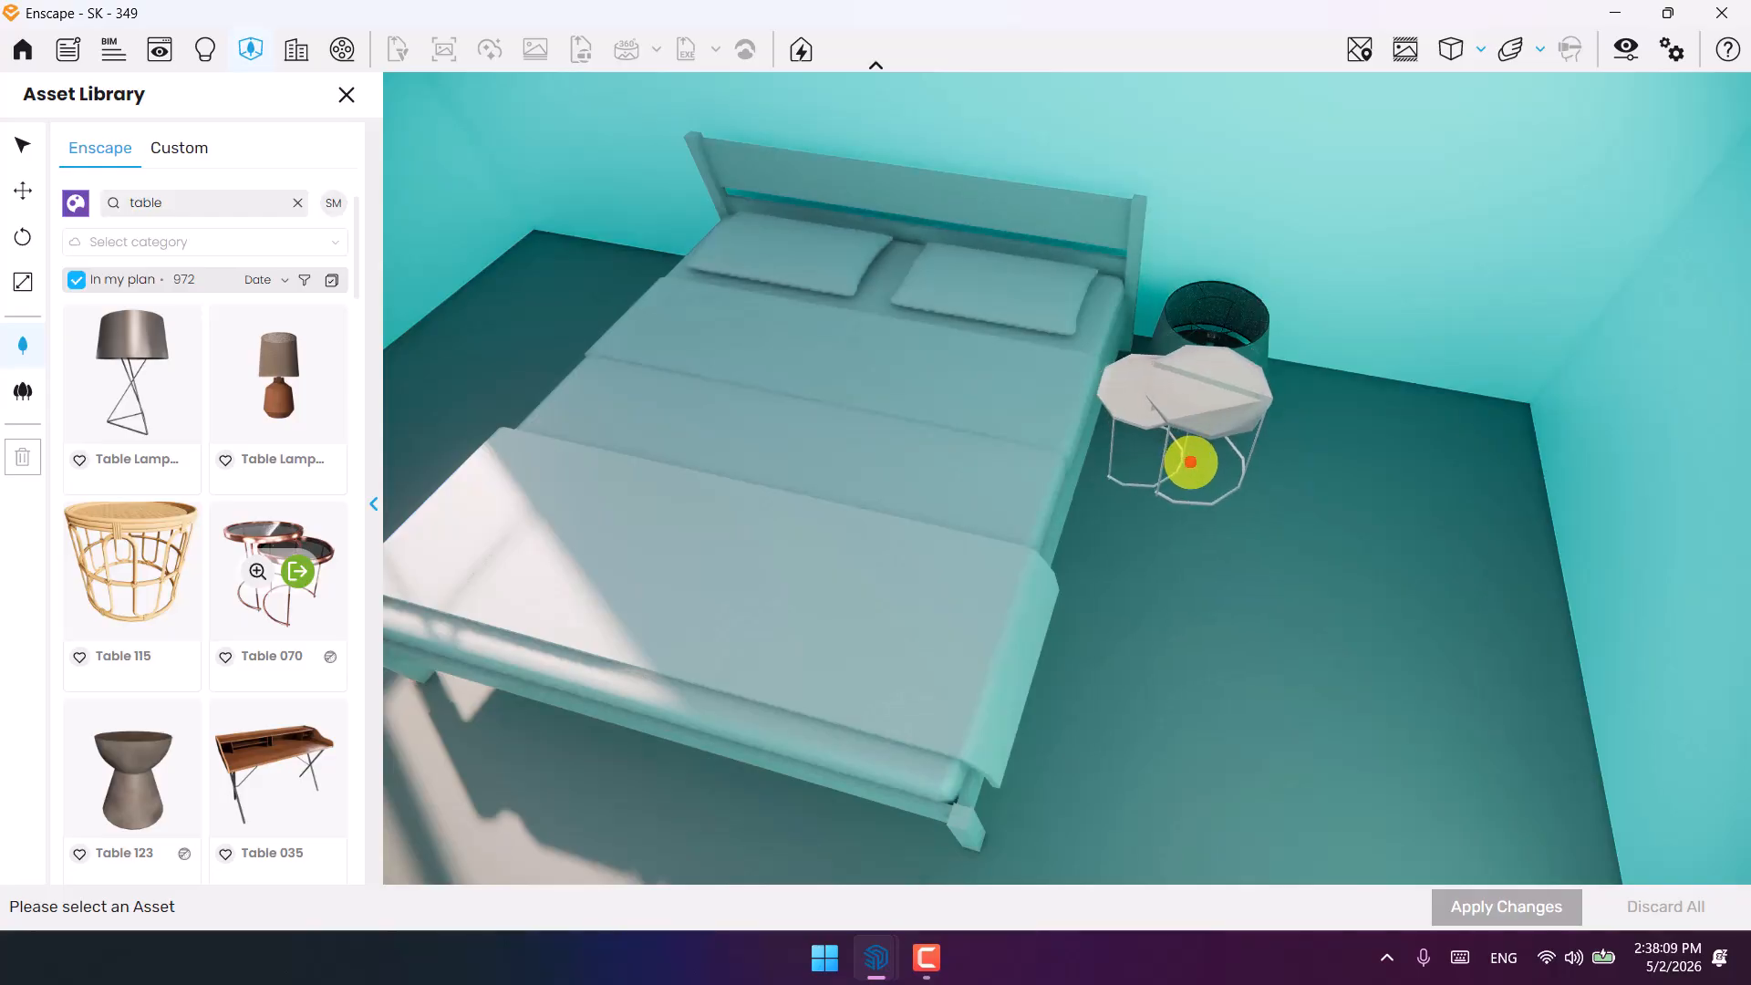
pyautogui.moveTo(1315, 440); pyautogui.dragTo(1145, 379, button='right')
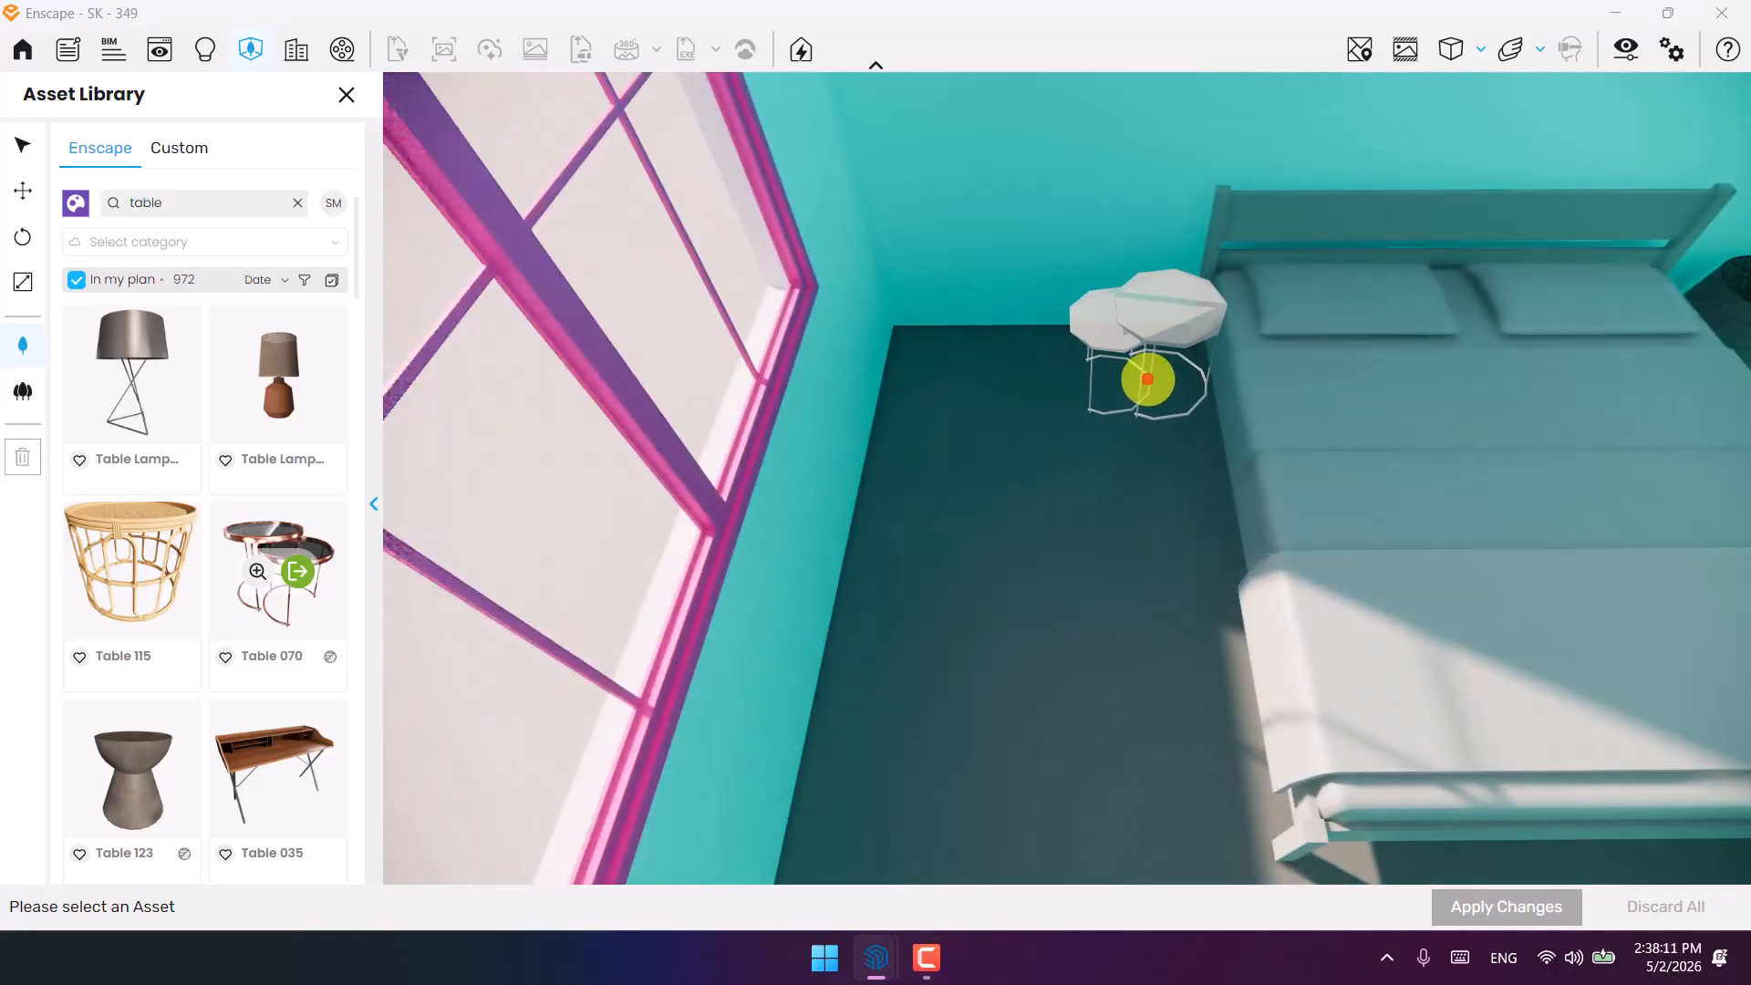
pyautogui.click(1137, 363)
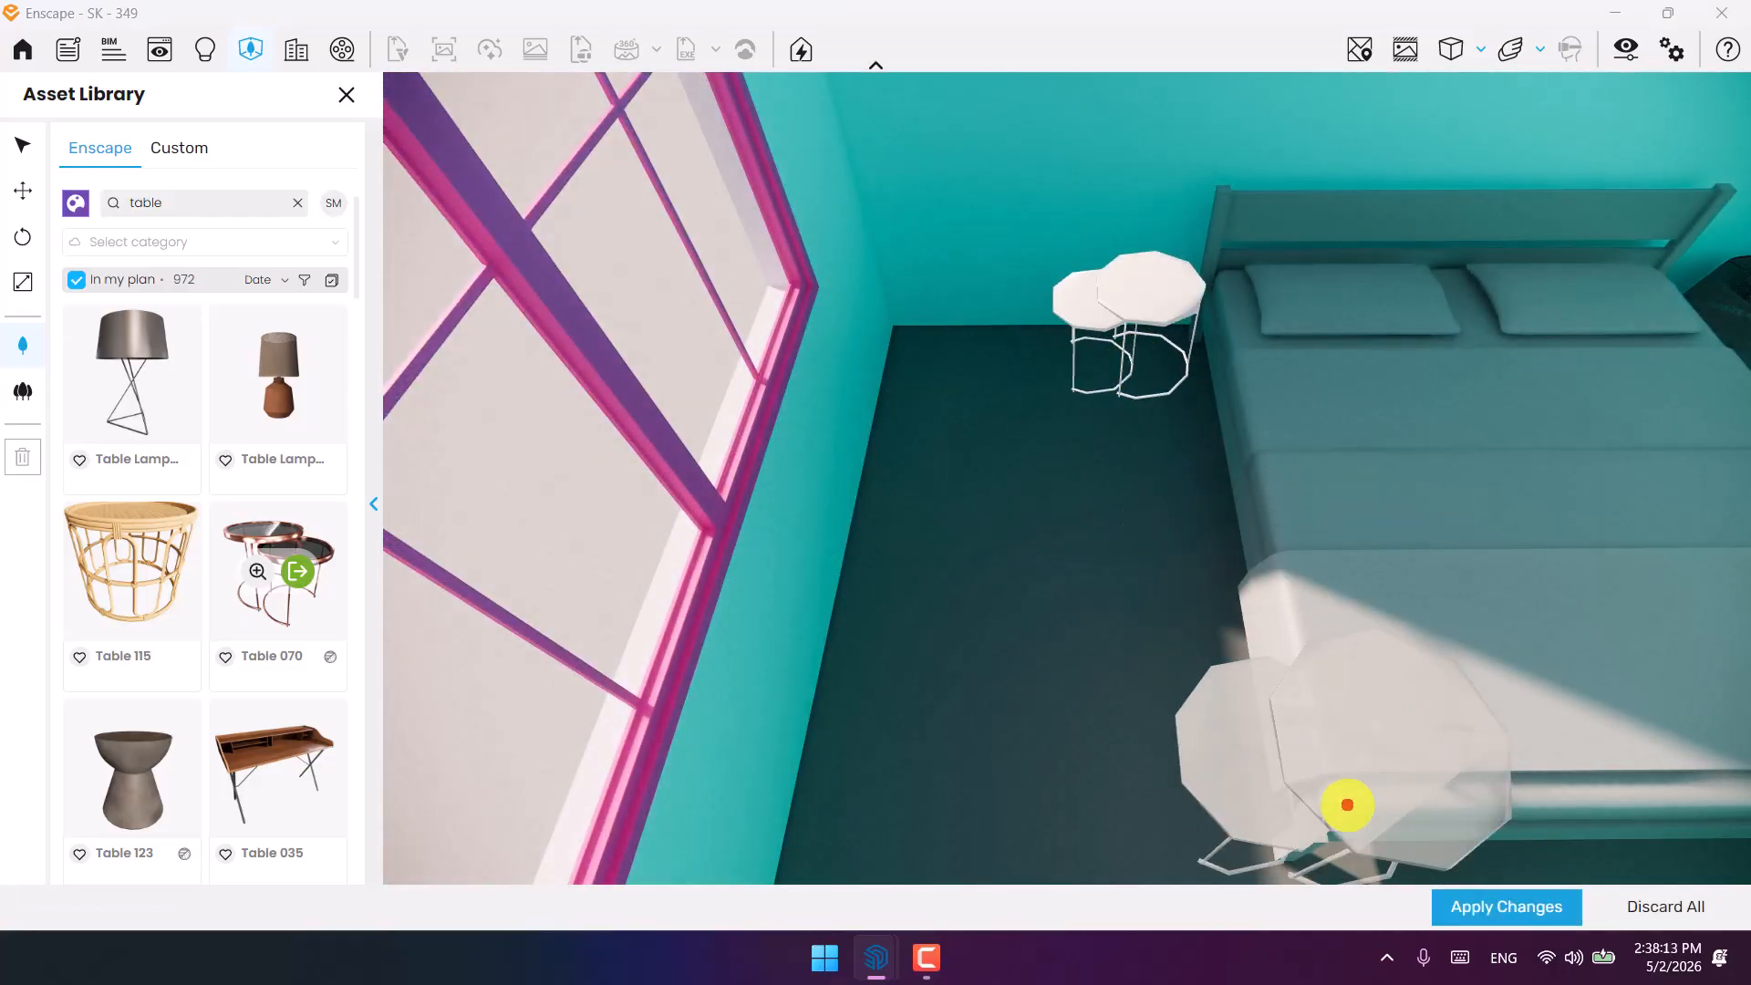
pyautogui.press('Escape')
# Rotate the nesting tables to about 107.7° around Y and apply the asset changes.
pyautogui.click(1155, 291)
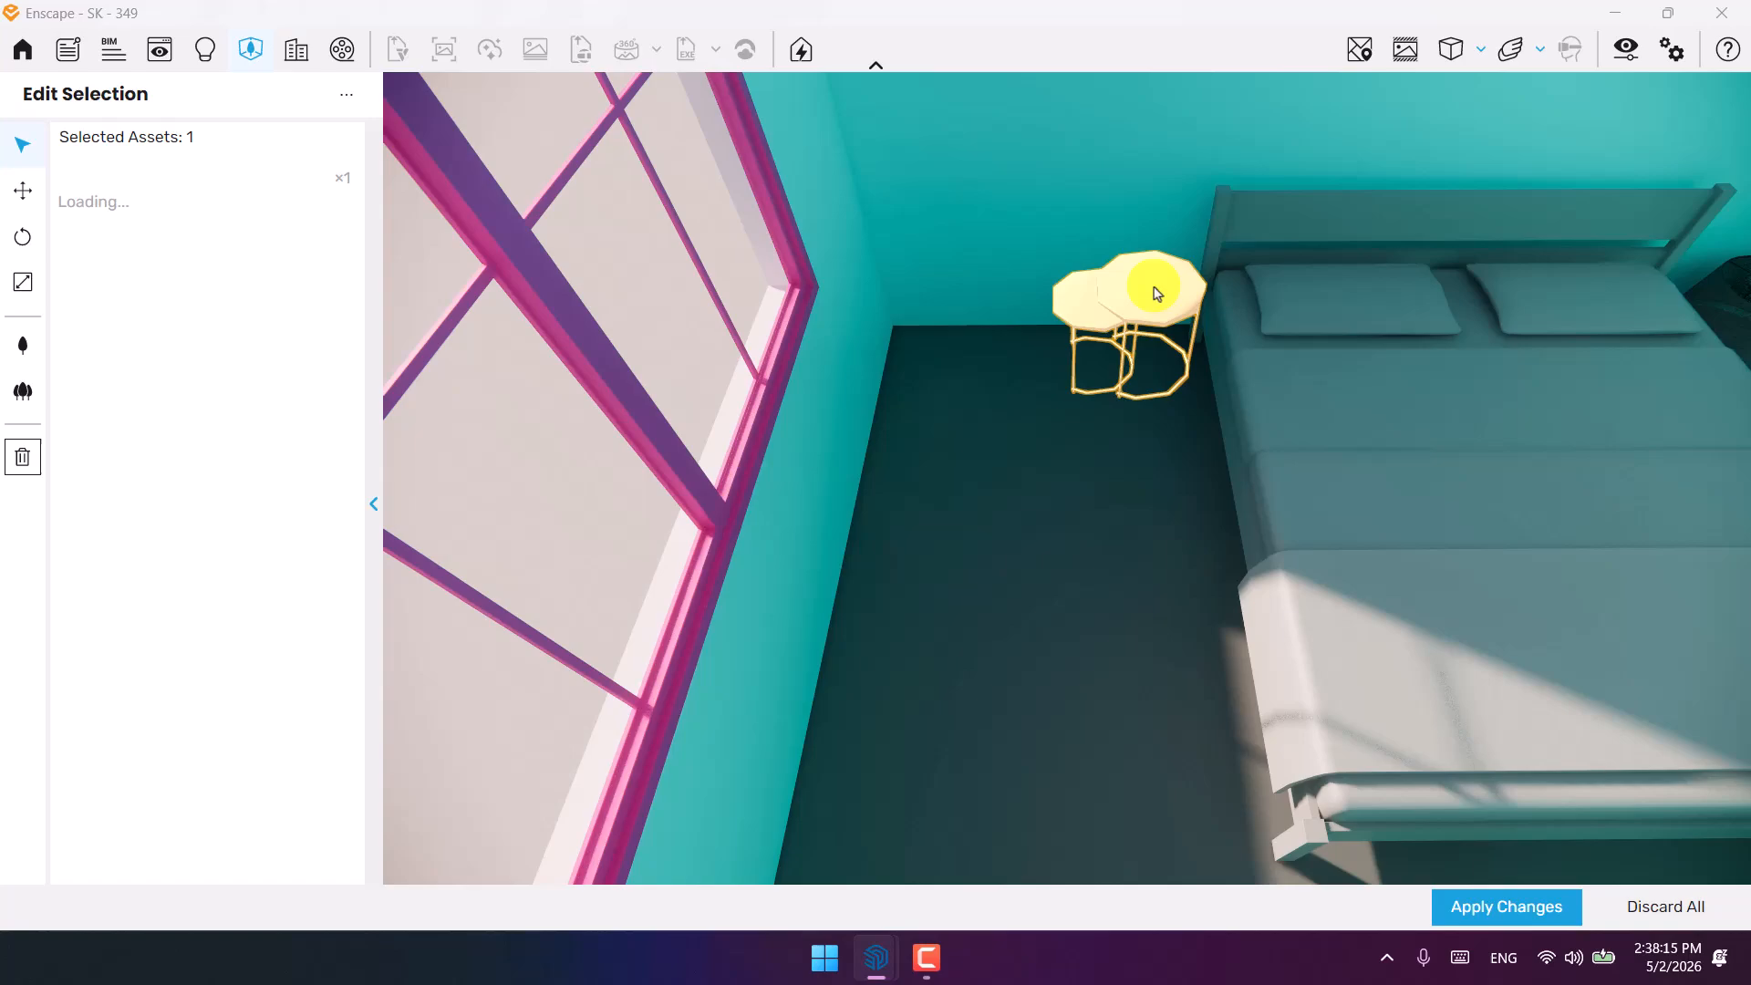
pyautogui.click(23, 236)
pyautogui.moveTo(1061, 416); pyautogui.dragTo(1067, 477)
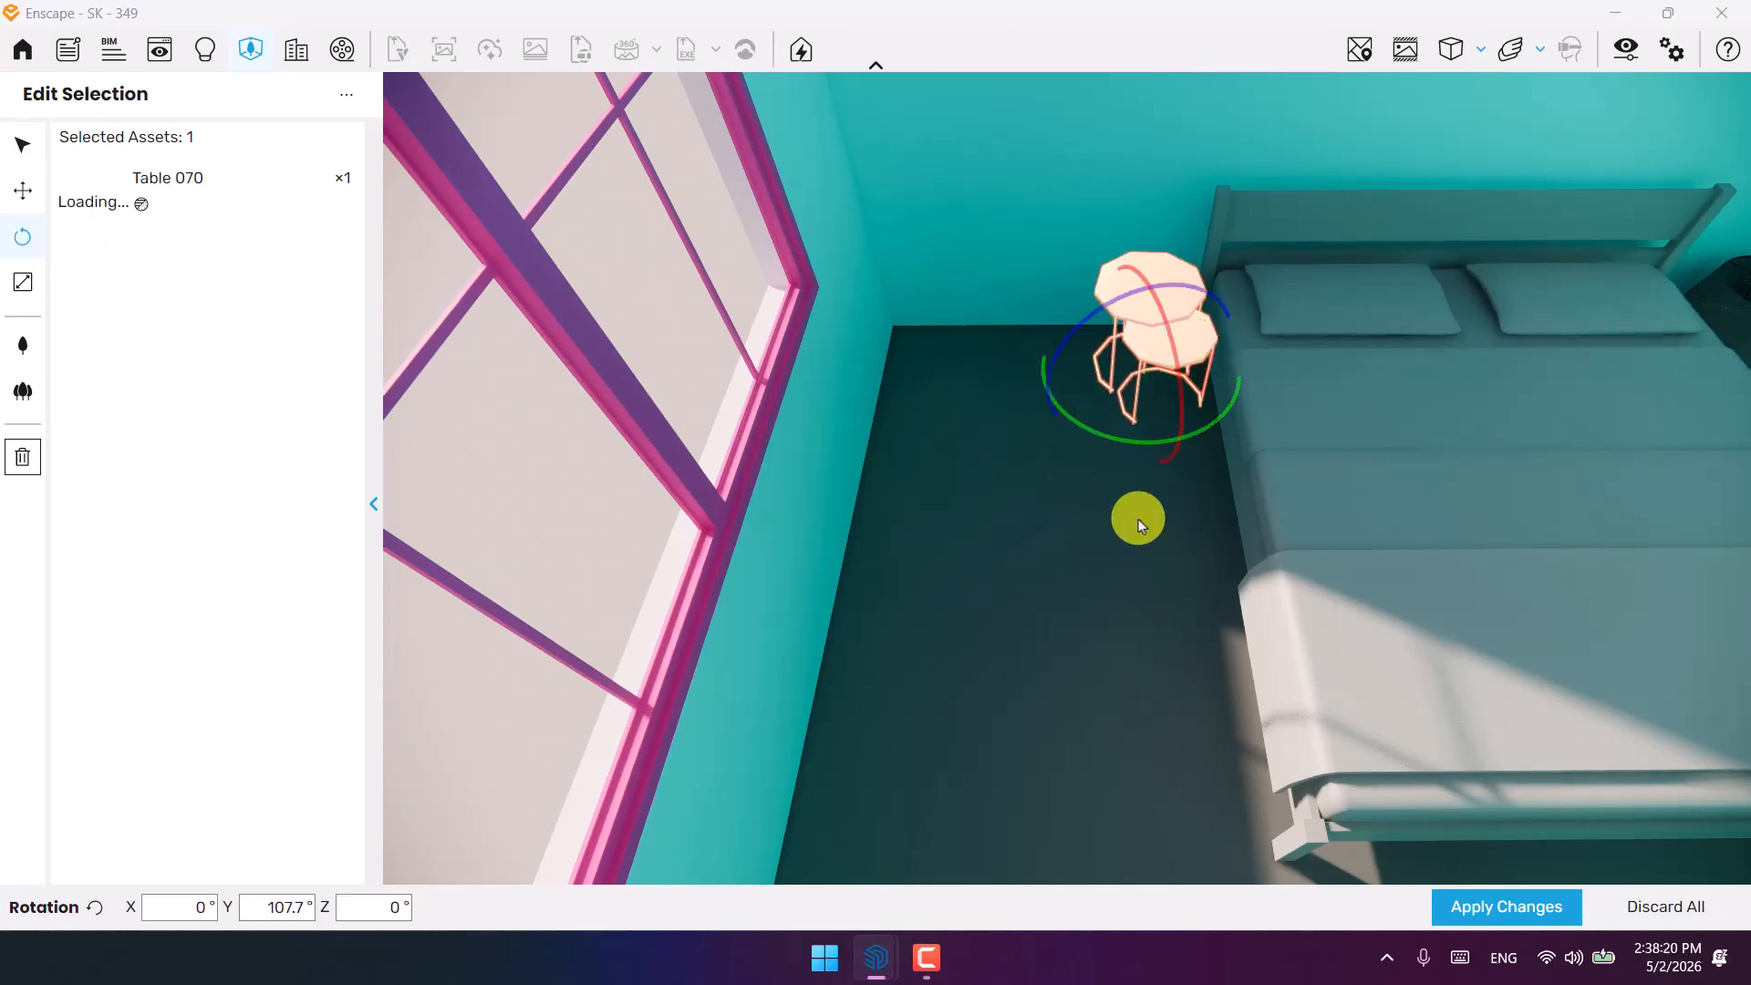
pyautogui.click(1507, 906)
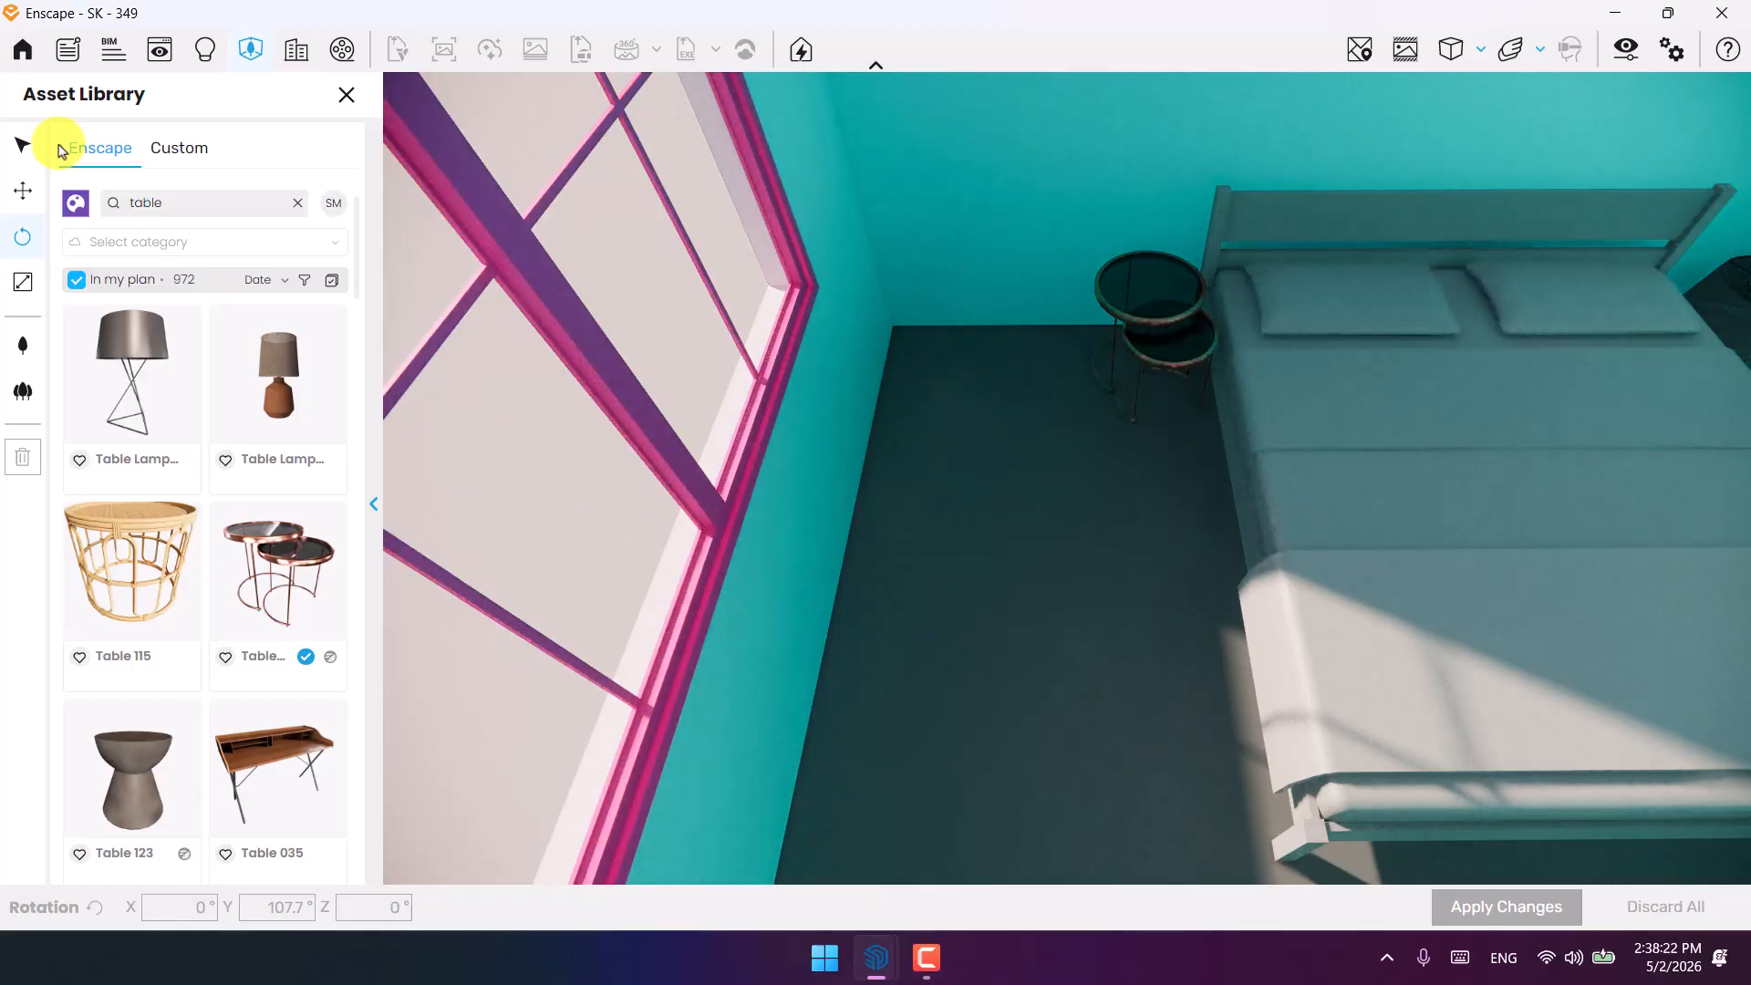
# Open the asset options of Table 070 and set its Material 1 to the dark glossy variant.
pyautogui.click(23, 145)
pyautogui.moveTo(1067, 477); pyautogui.dragTo(1016, 438, button='right')
pyautogui.click(1018, 445)
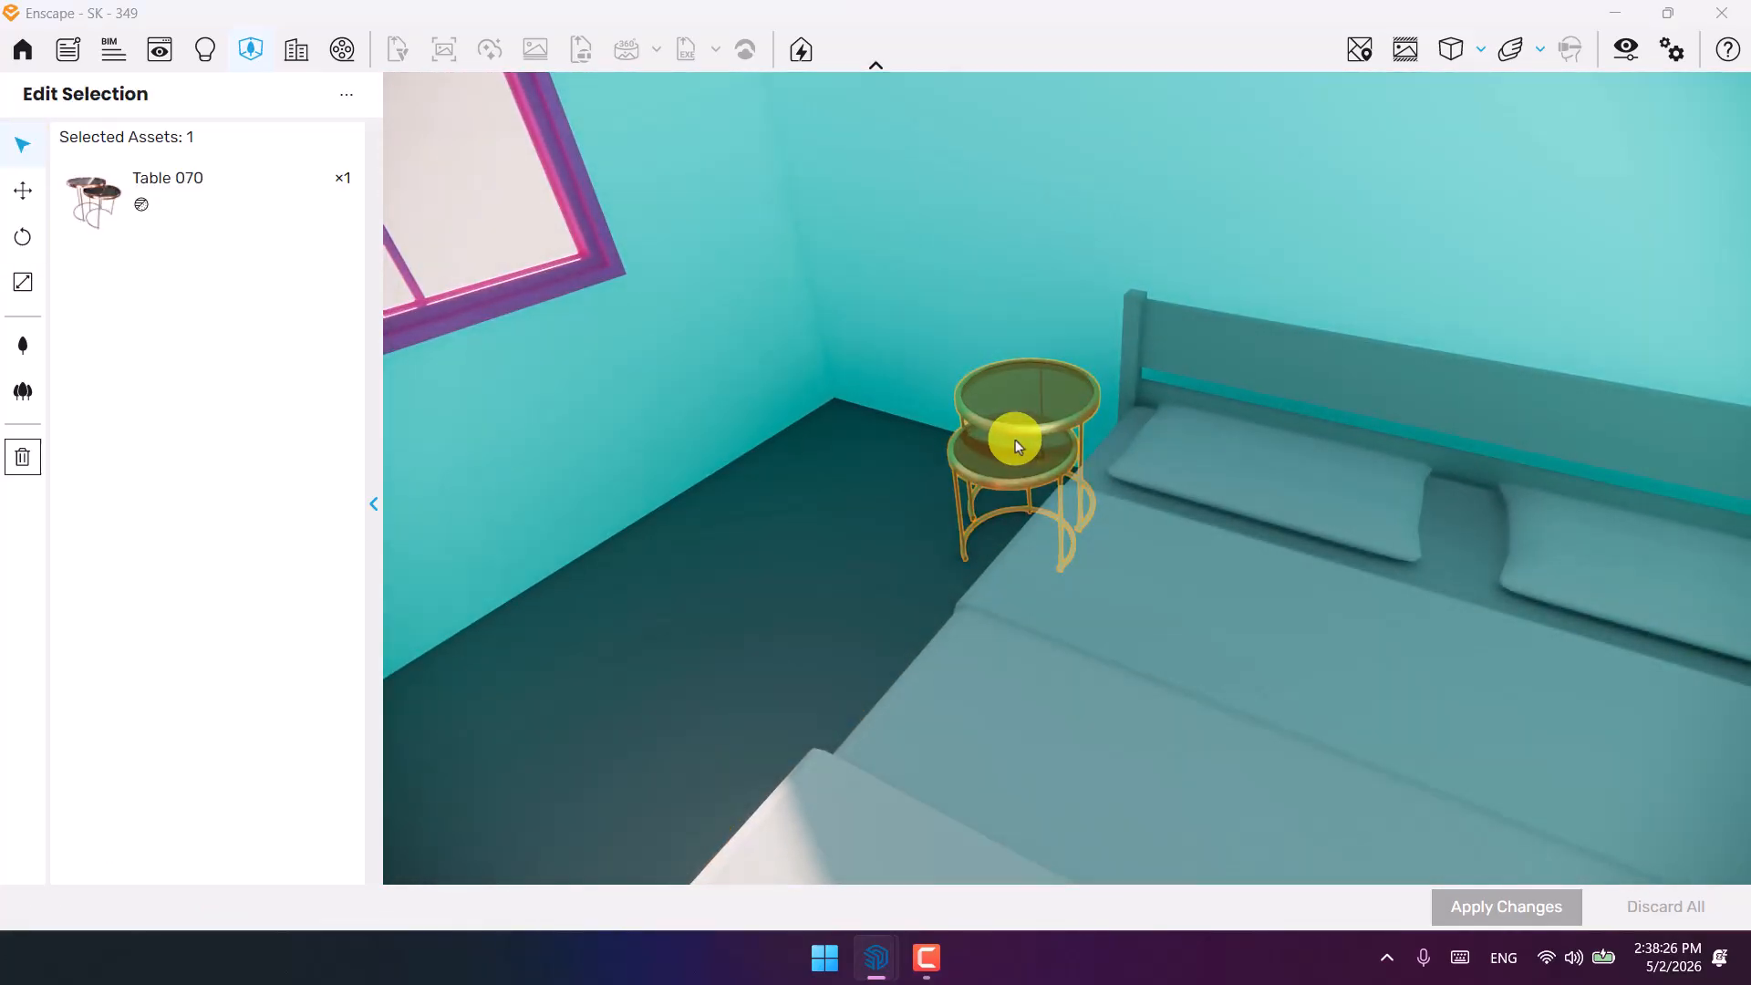
pyautogui.click(115, 215)
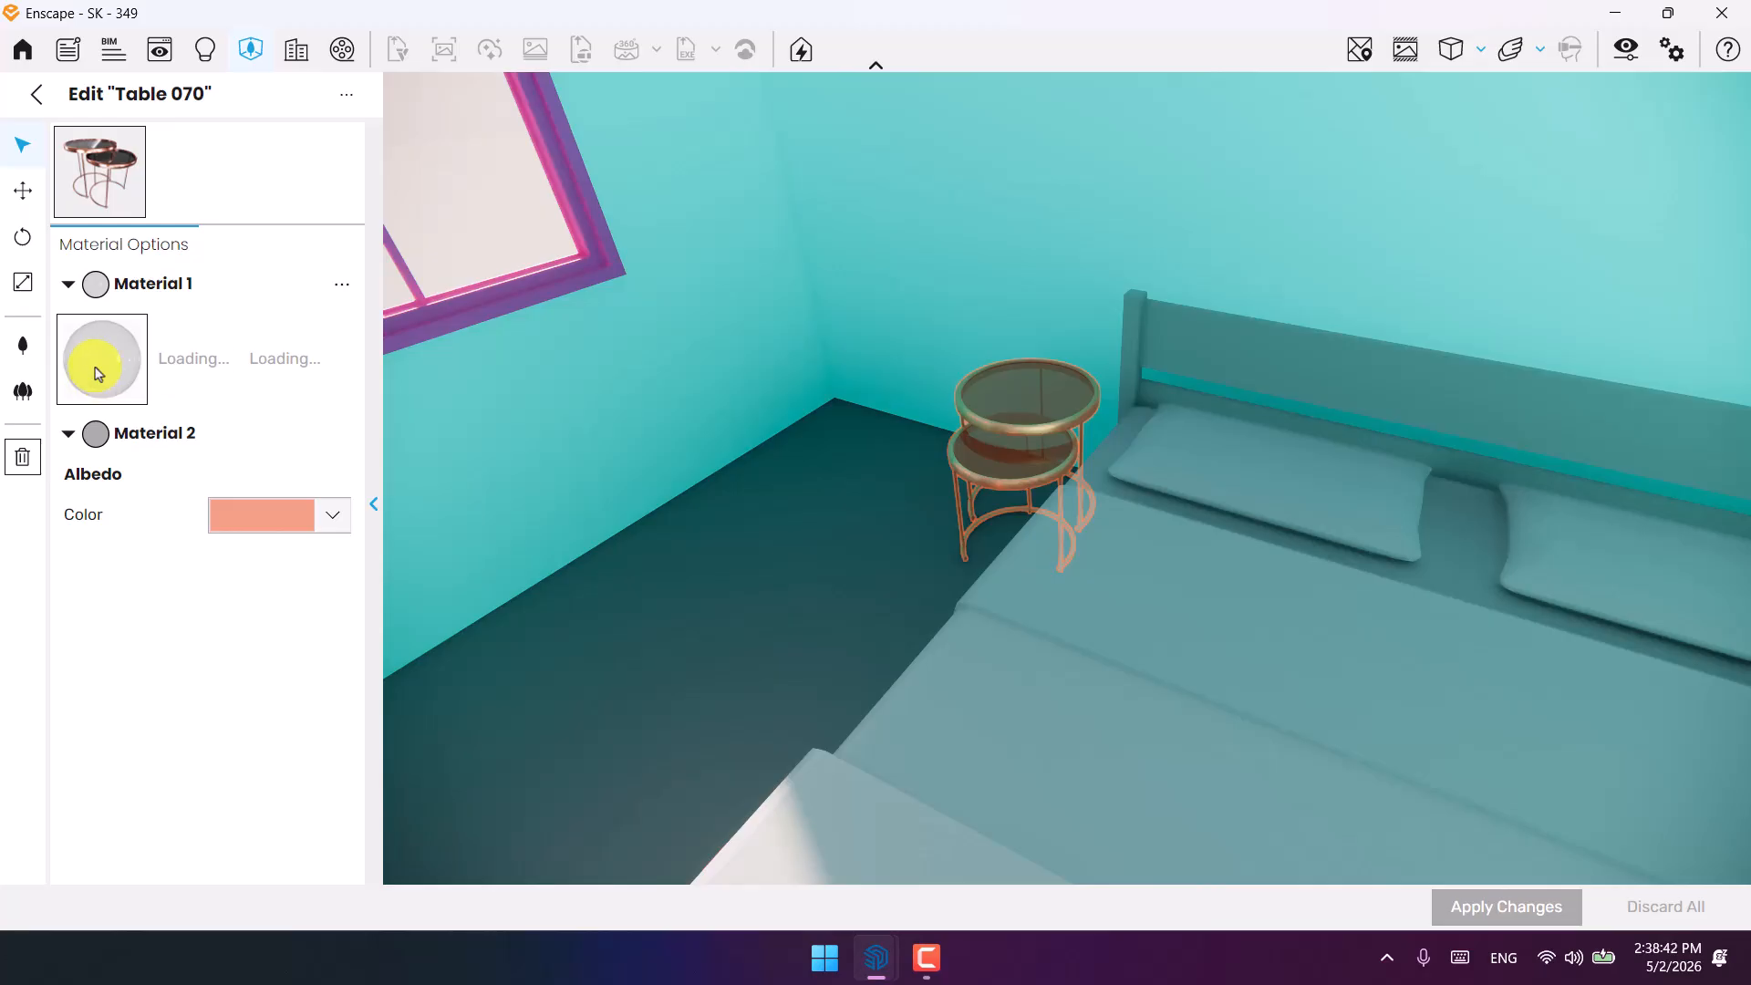
pyautogui.scroll(4, 1063, 474)
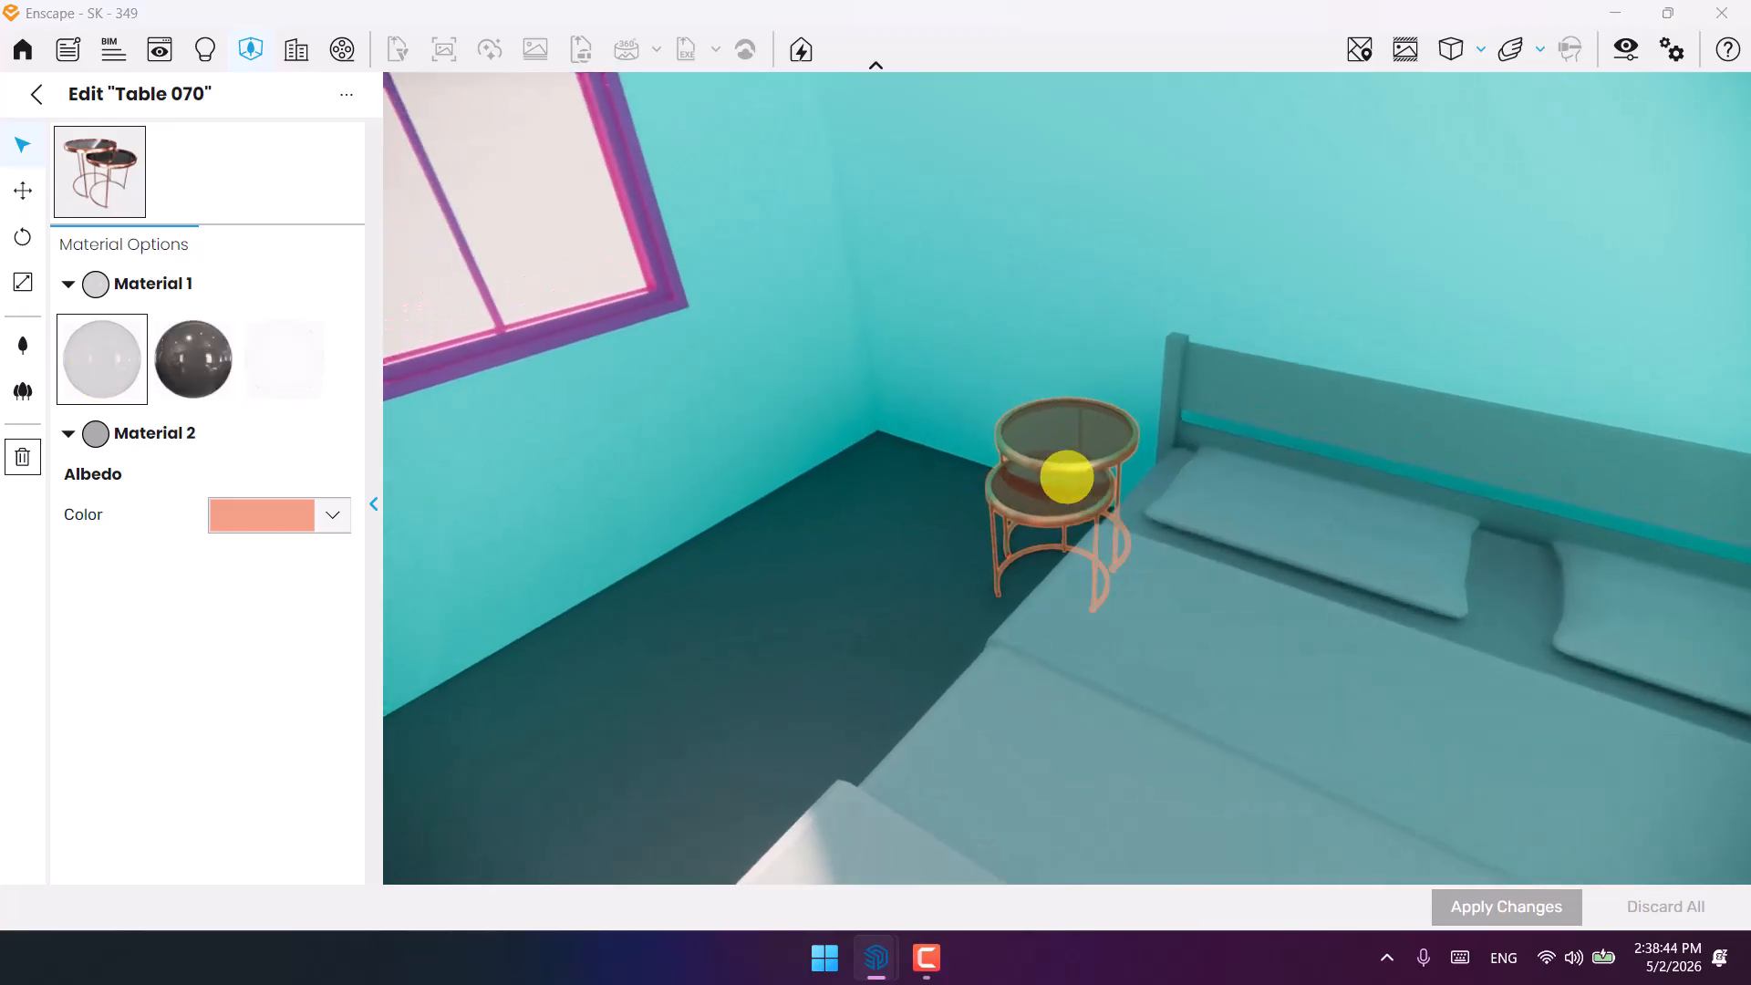
pyautogui.click(194, 358)
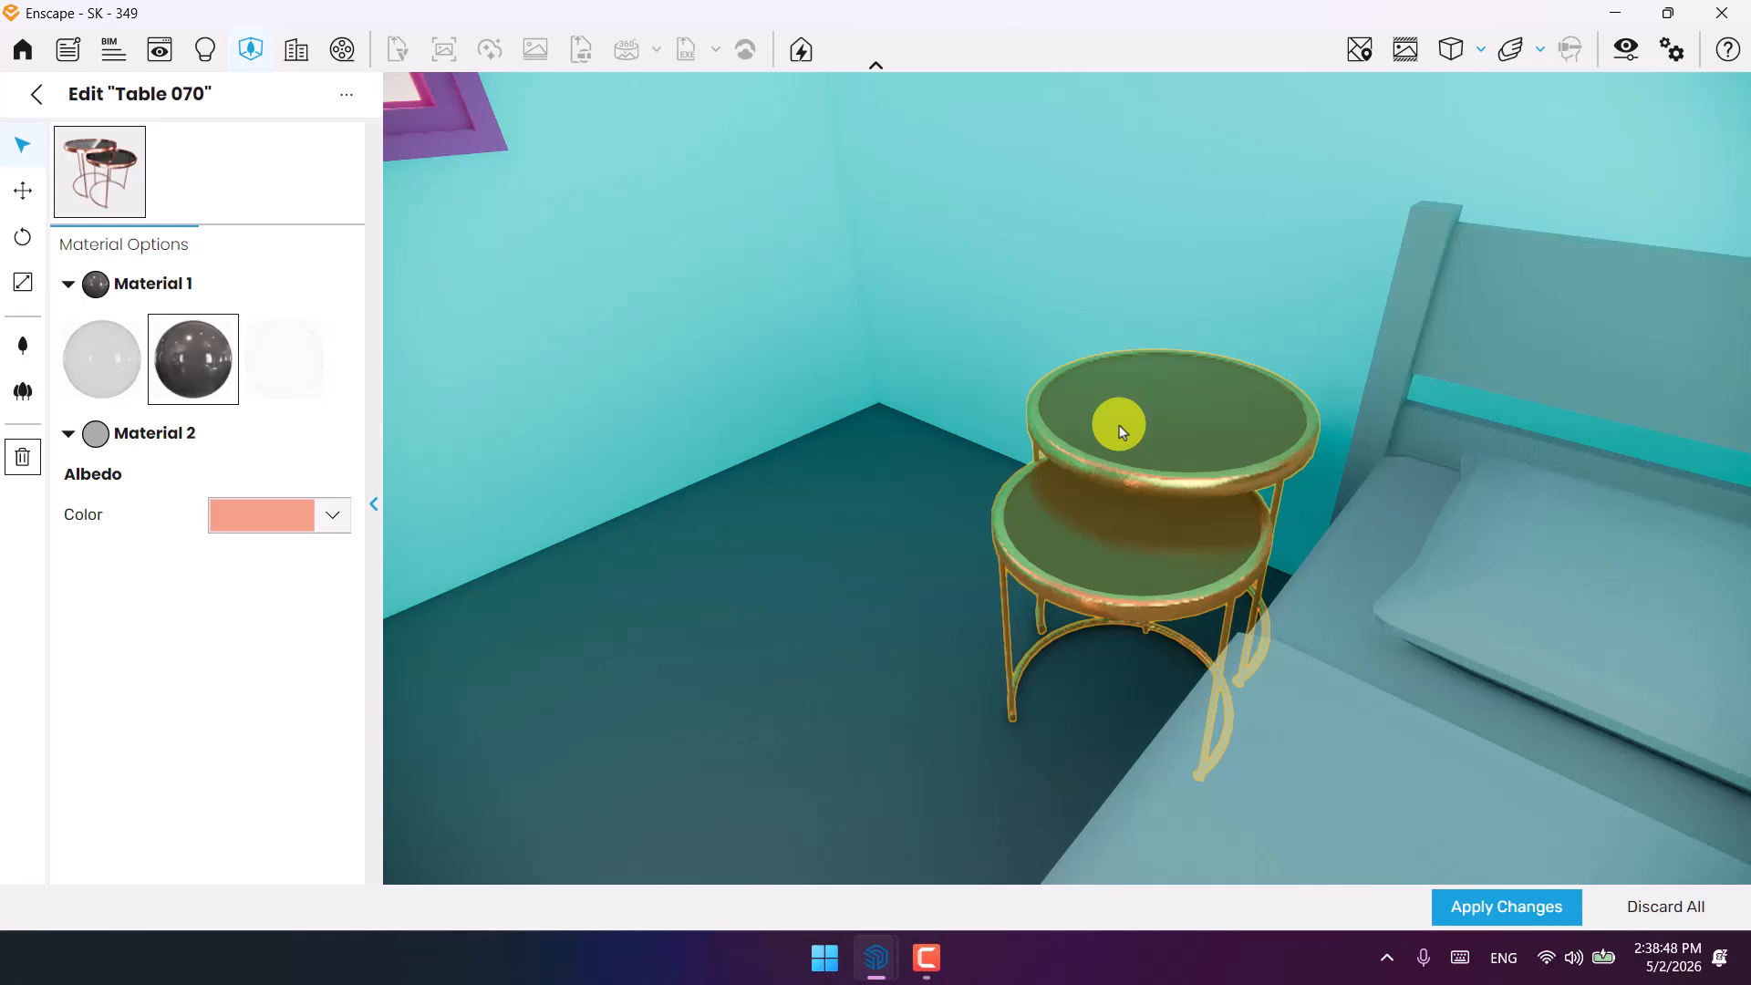
# Set the Albedo color of the table's Material 2 to RGB 242, 190, 136 and apply the asset changes.
pyautogui.click(334, 516)
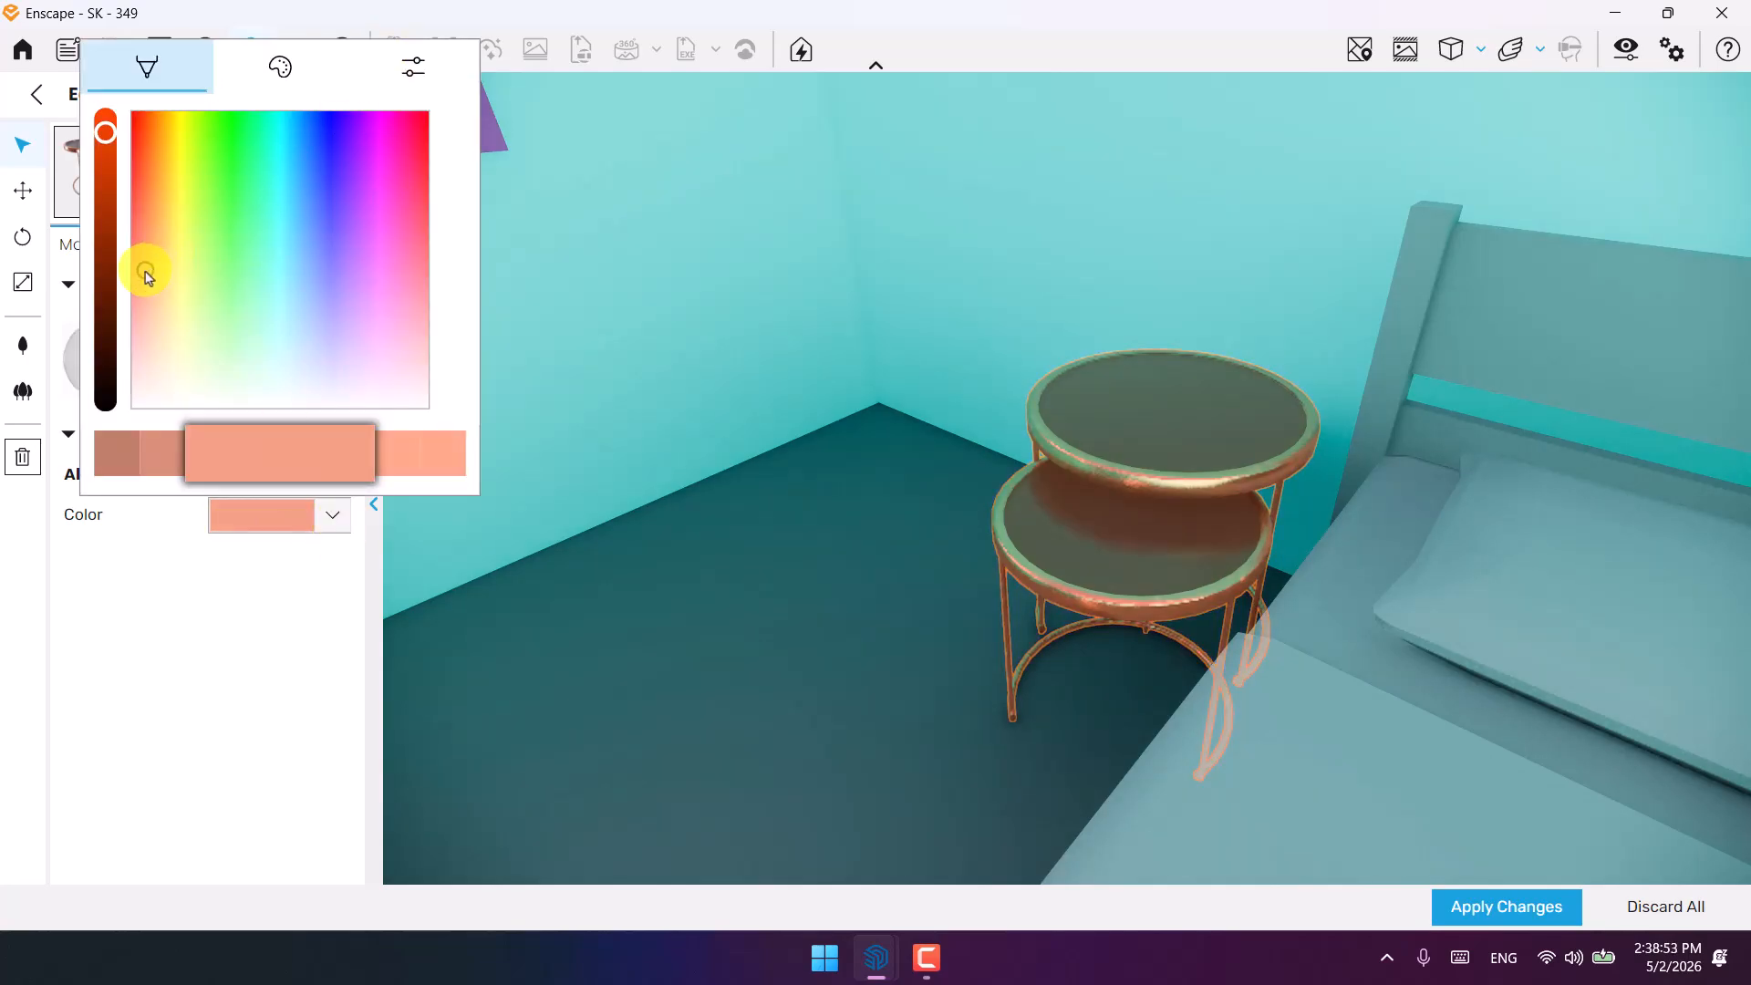
pyautogui.moveTo(146, 271); pyautogui.dragTo(161, 271)
pyautogui.click(413, 68)
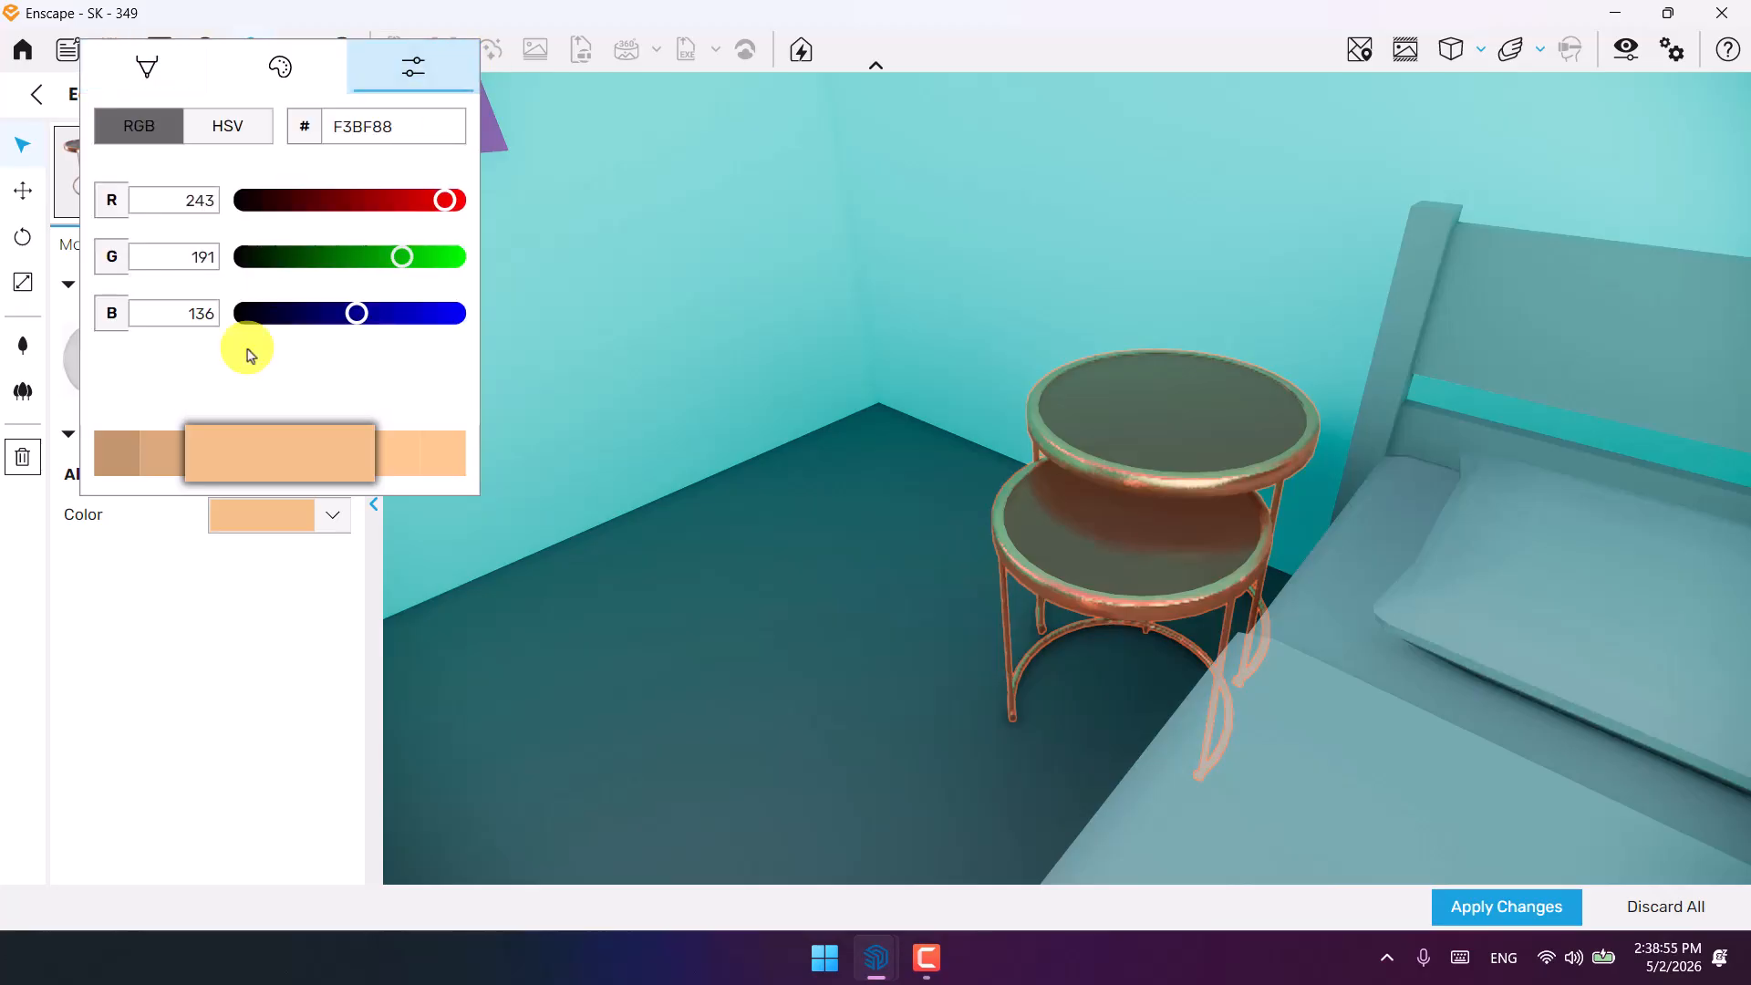
pyautogui.write('242')
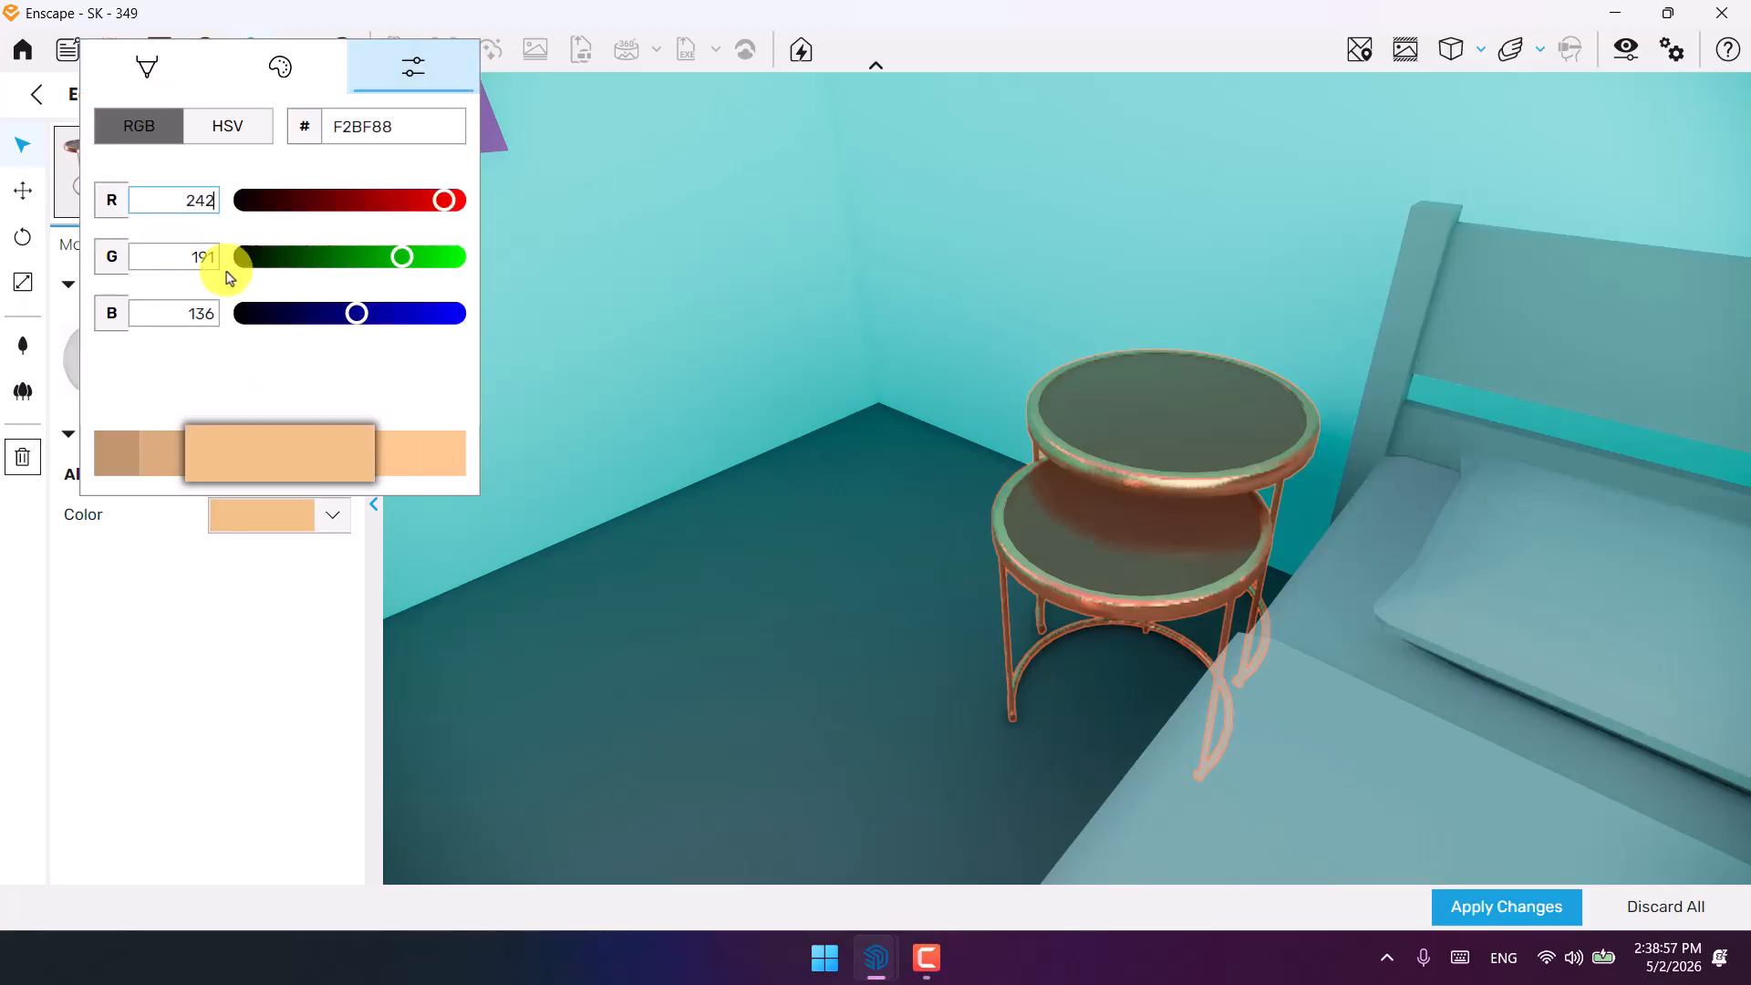
pyautogui.write('190')
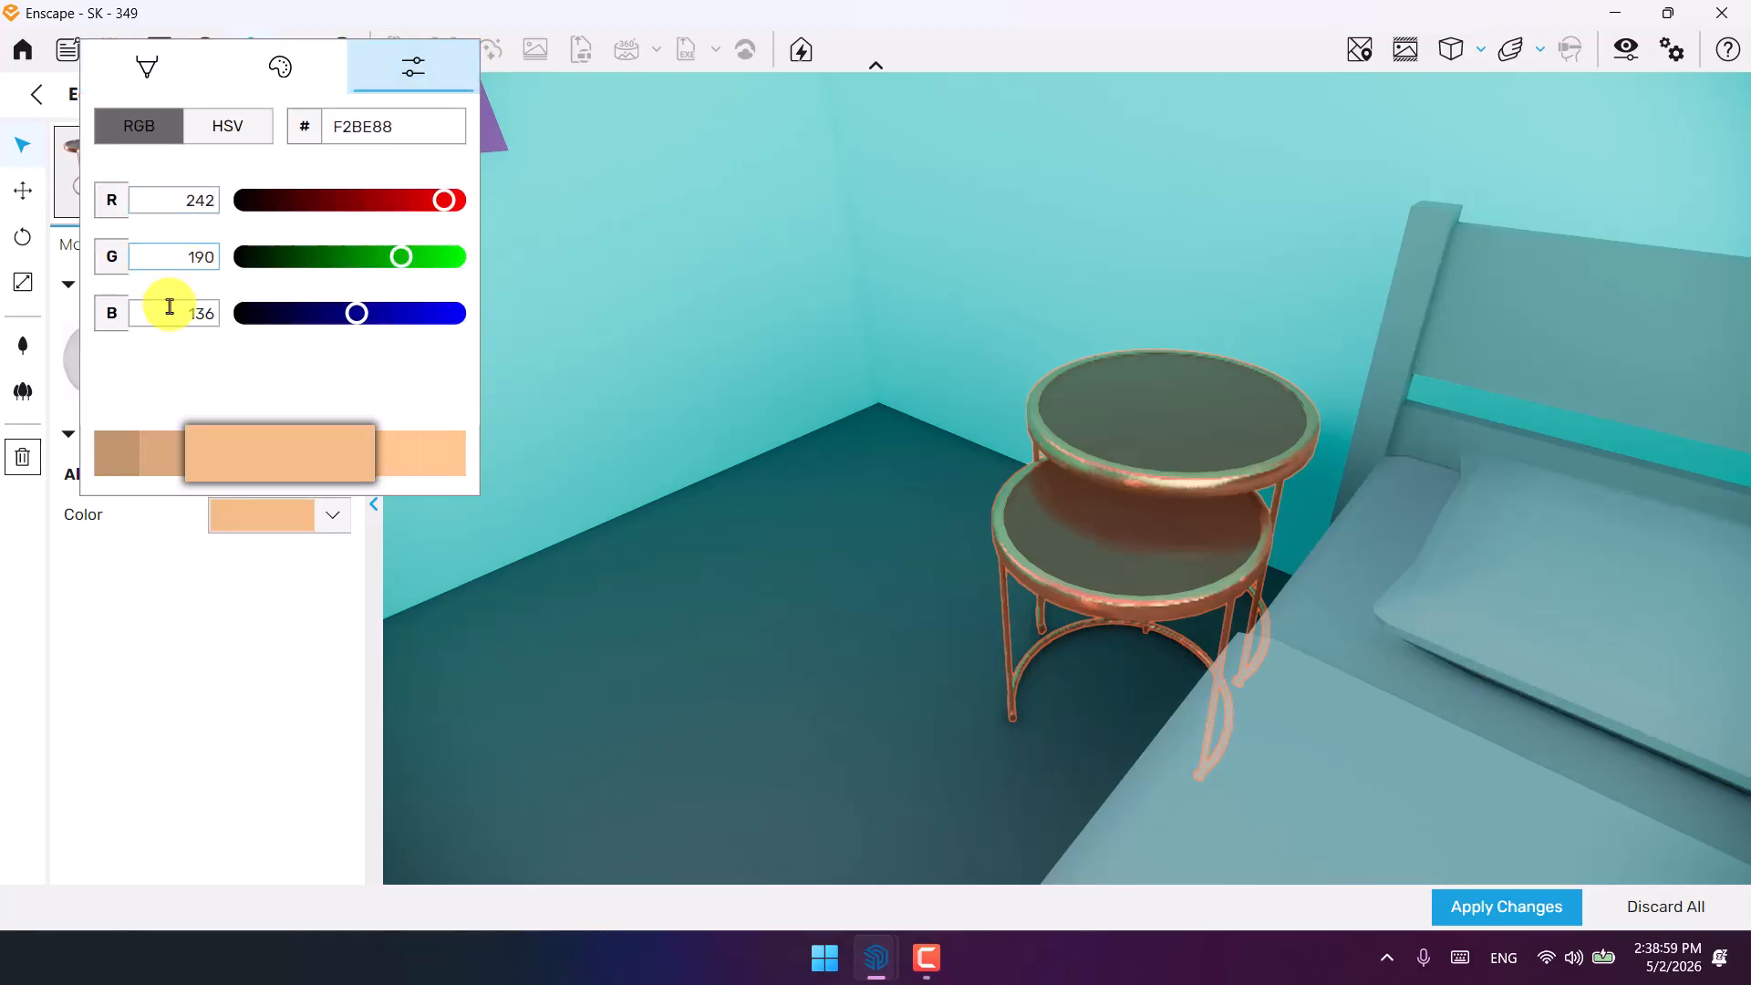
pyautogui.click(309, 736)
pyautogui.click(1517, 907)
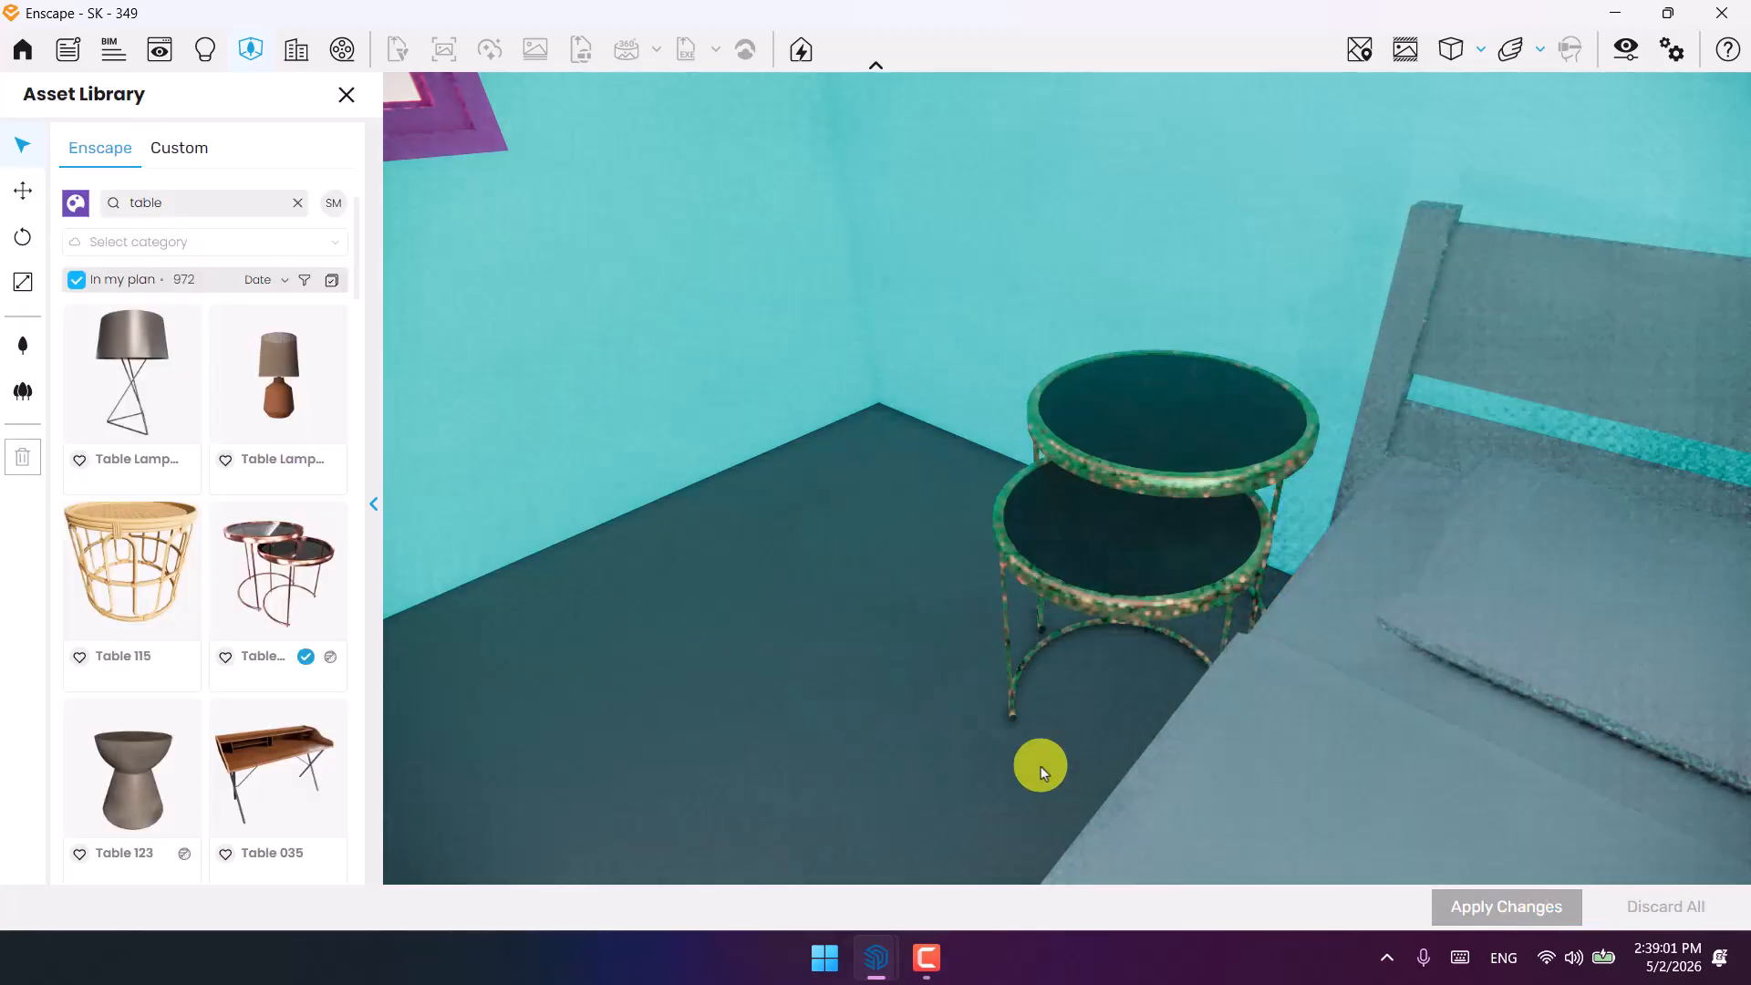
# Examine the bed and its two side pieces from the foot end and browse further table assets.
pyautogui.scroll(-8, 1064, 477)
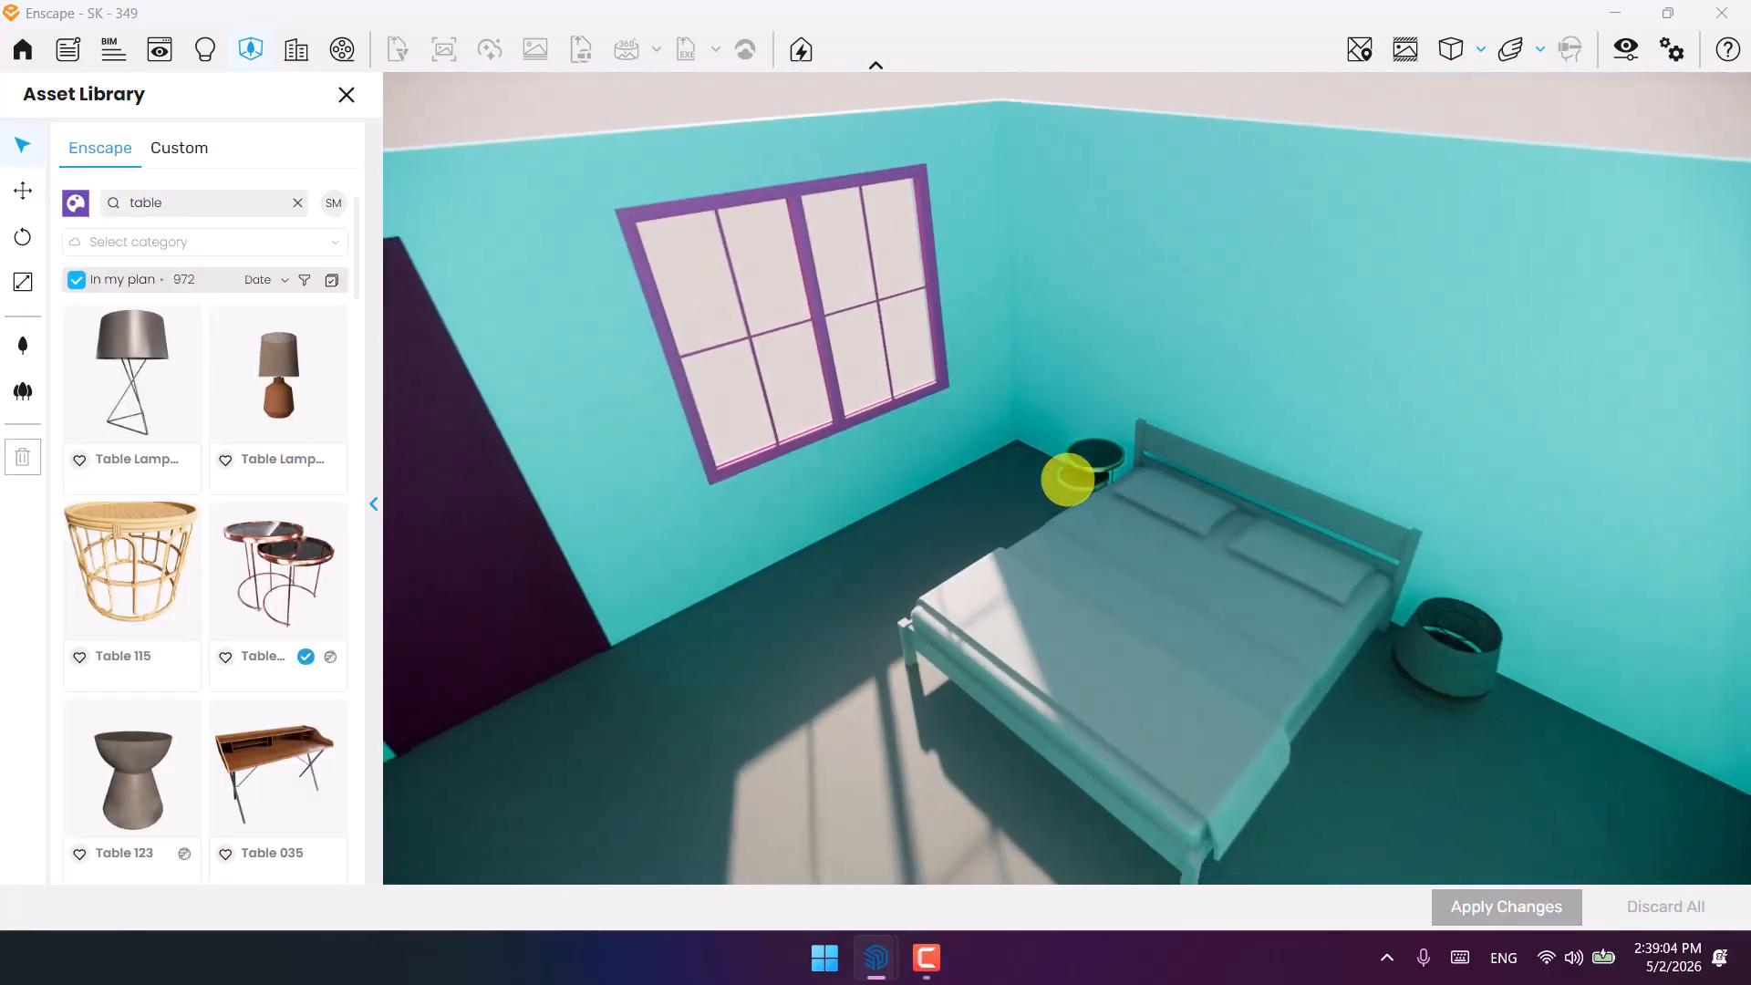
pyautogui.scroll(-3, 1069, 478)
pyautogui.moveTo(1072, 477); pyautogui.dragTo(1067, 478, button='right')
pyautogui.scroll(3, 1066, 478)
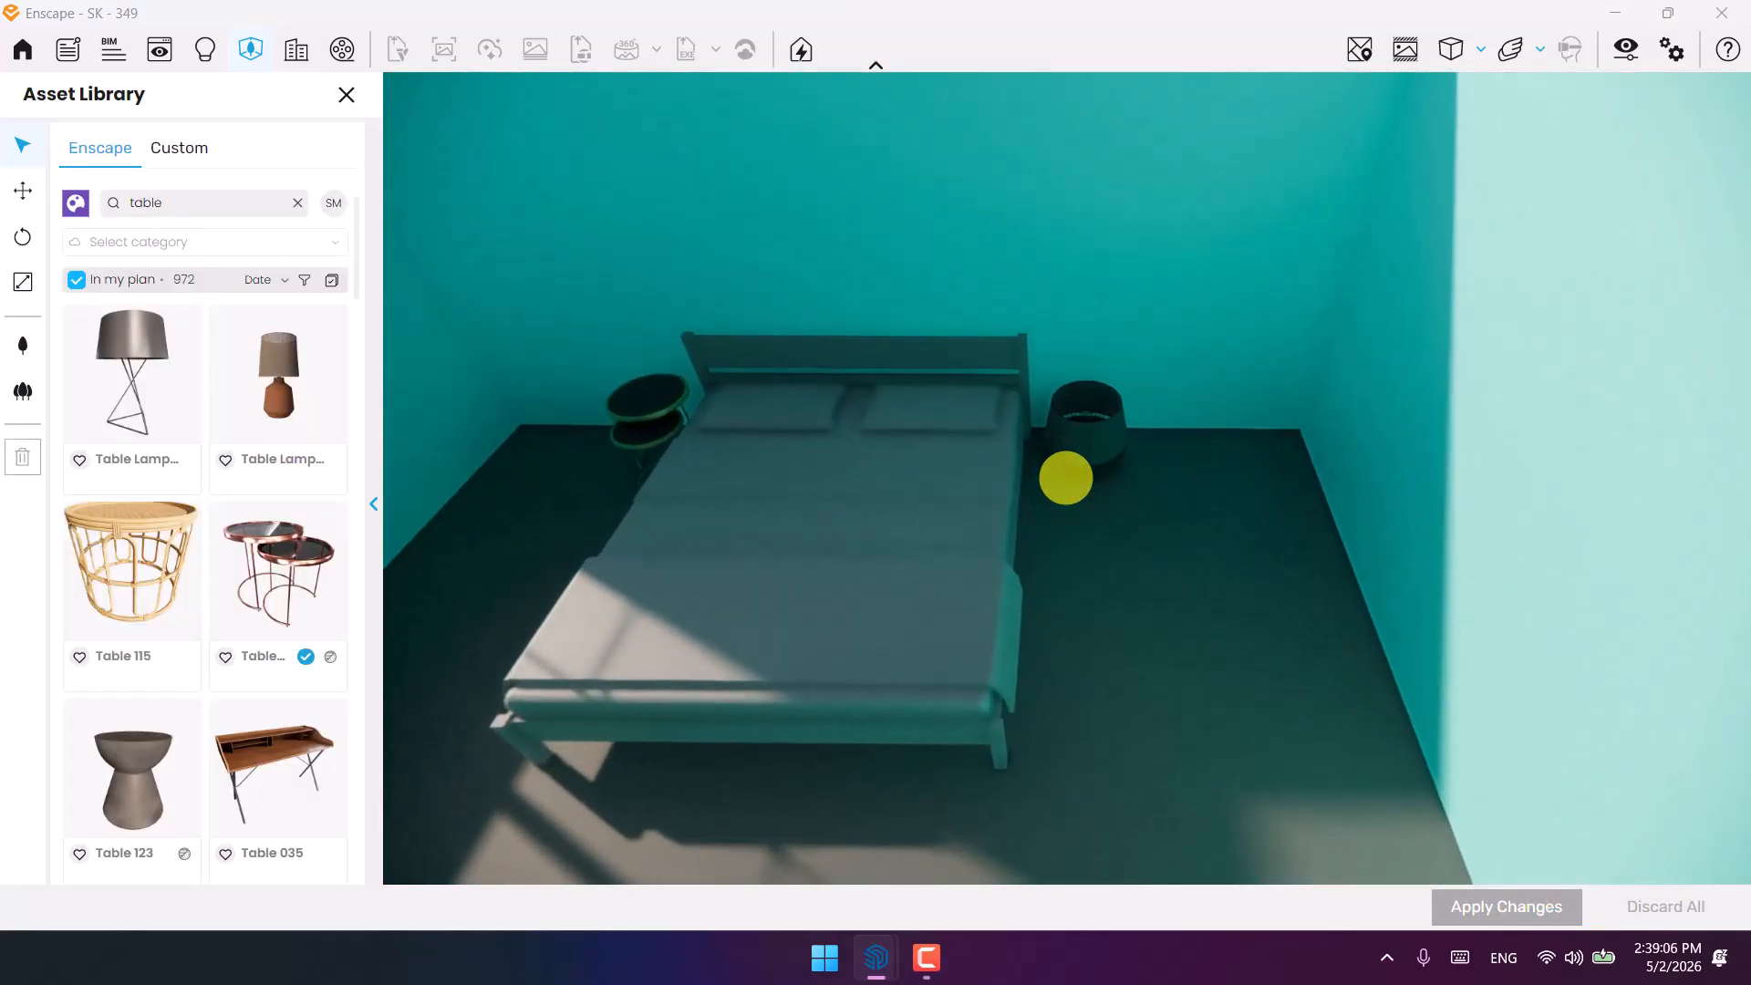
pyautogui.moveTo(1066, 478); pyautogui.dragTo(1066, 478, button='middle')
pyautogui.scroll(-2, 291, 534)
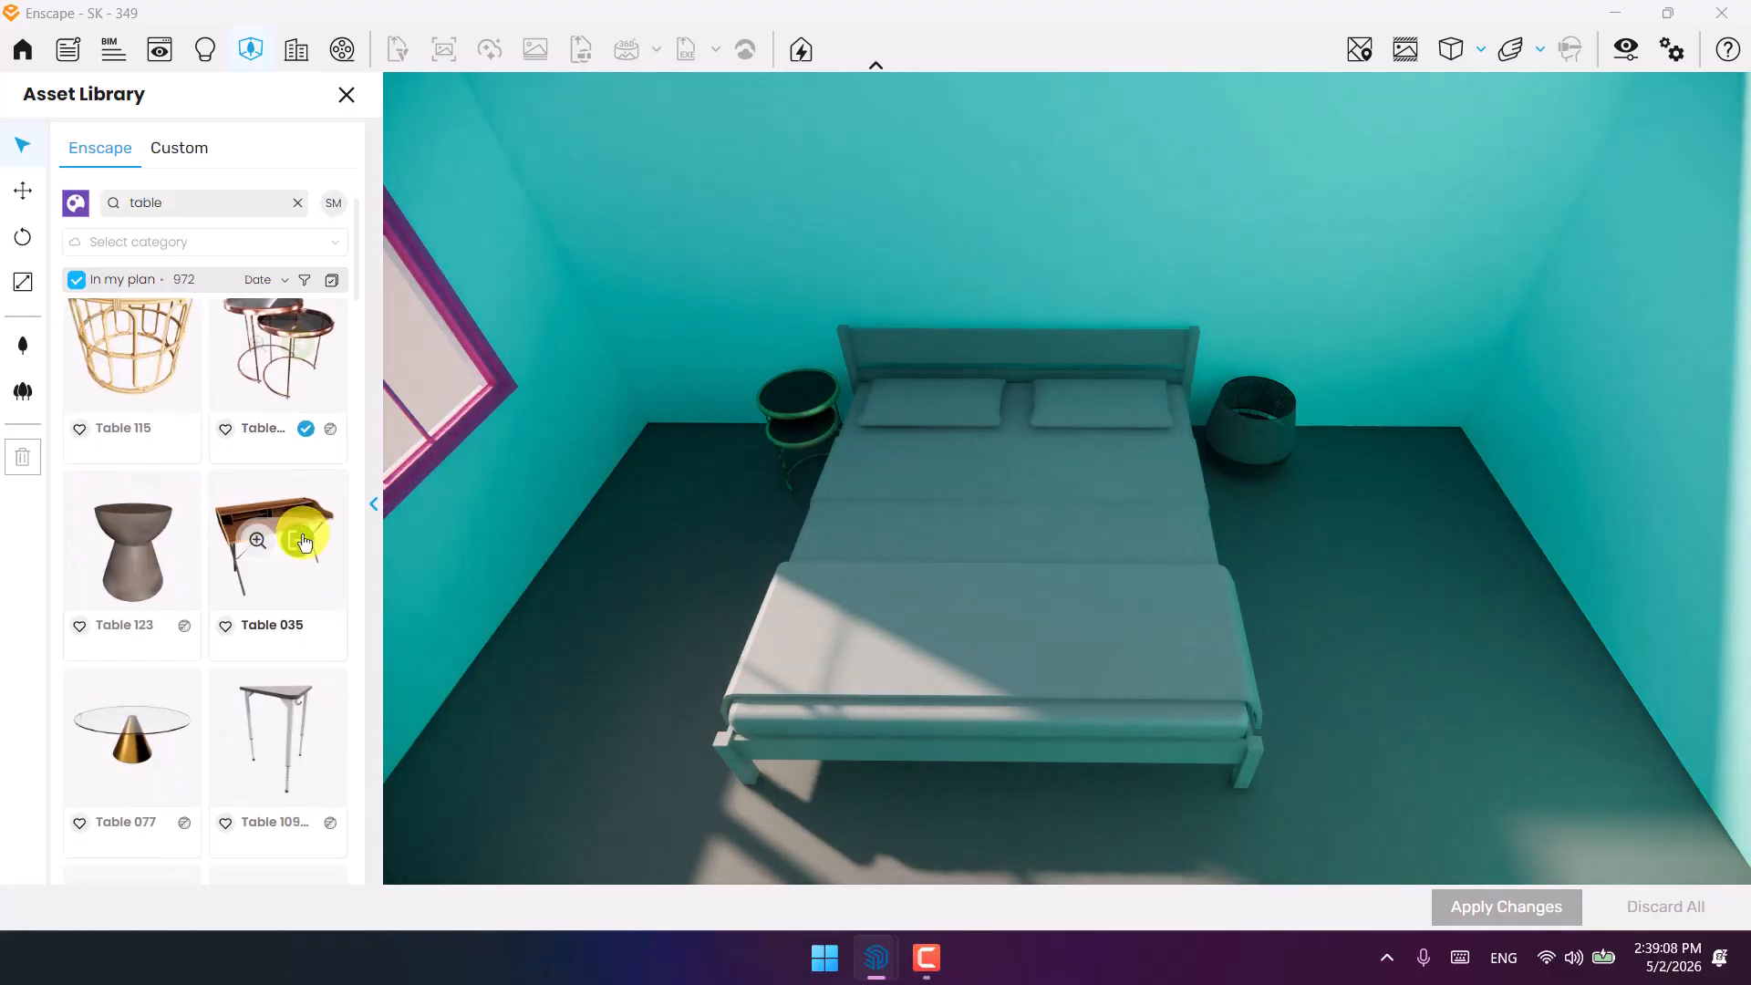
pyautogui.moveTo(310, 554)
pyautogui.scroll(-1, 306, 550)
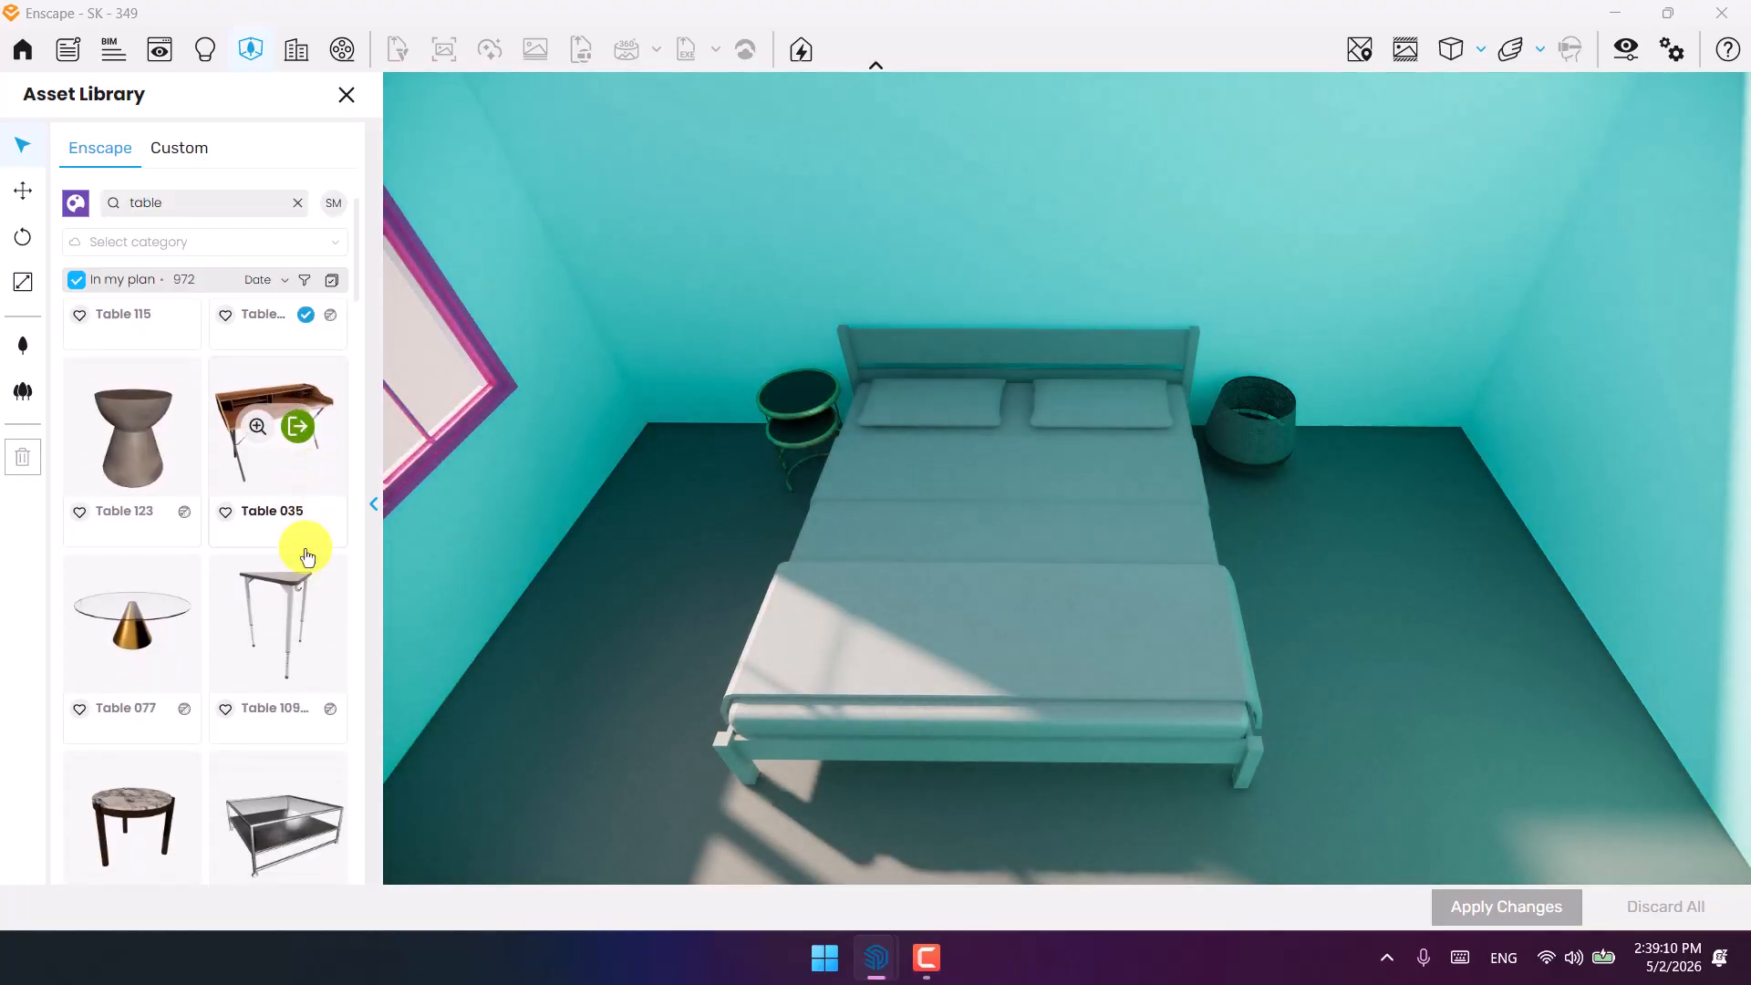
pyautogui.scroll(1, 307, 550)
# Search the asset library for rug, place Rug 031 on the floor at the foot of the bed and apply the changes.
pyautogui.click(82, 206)
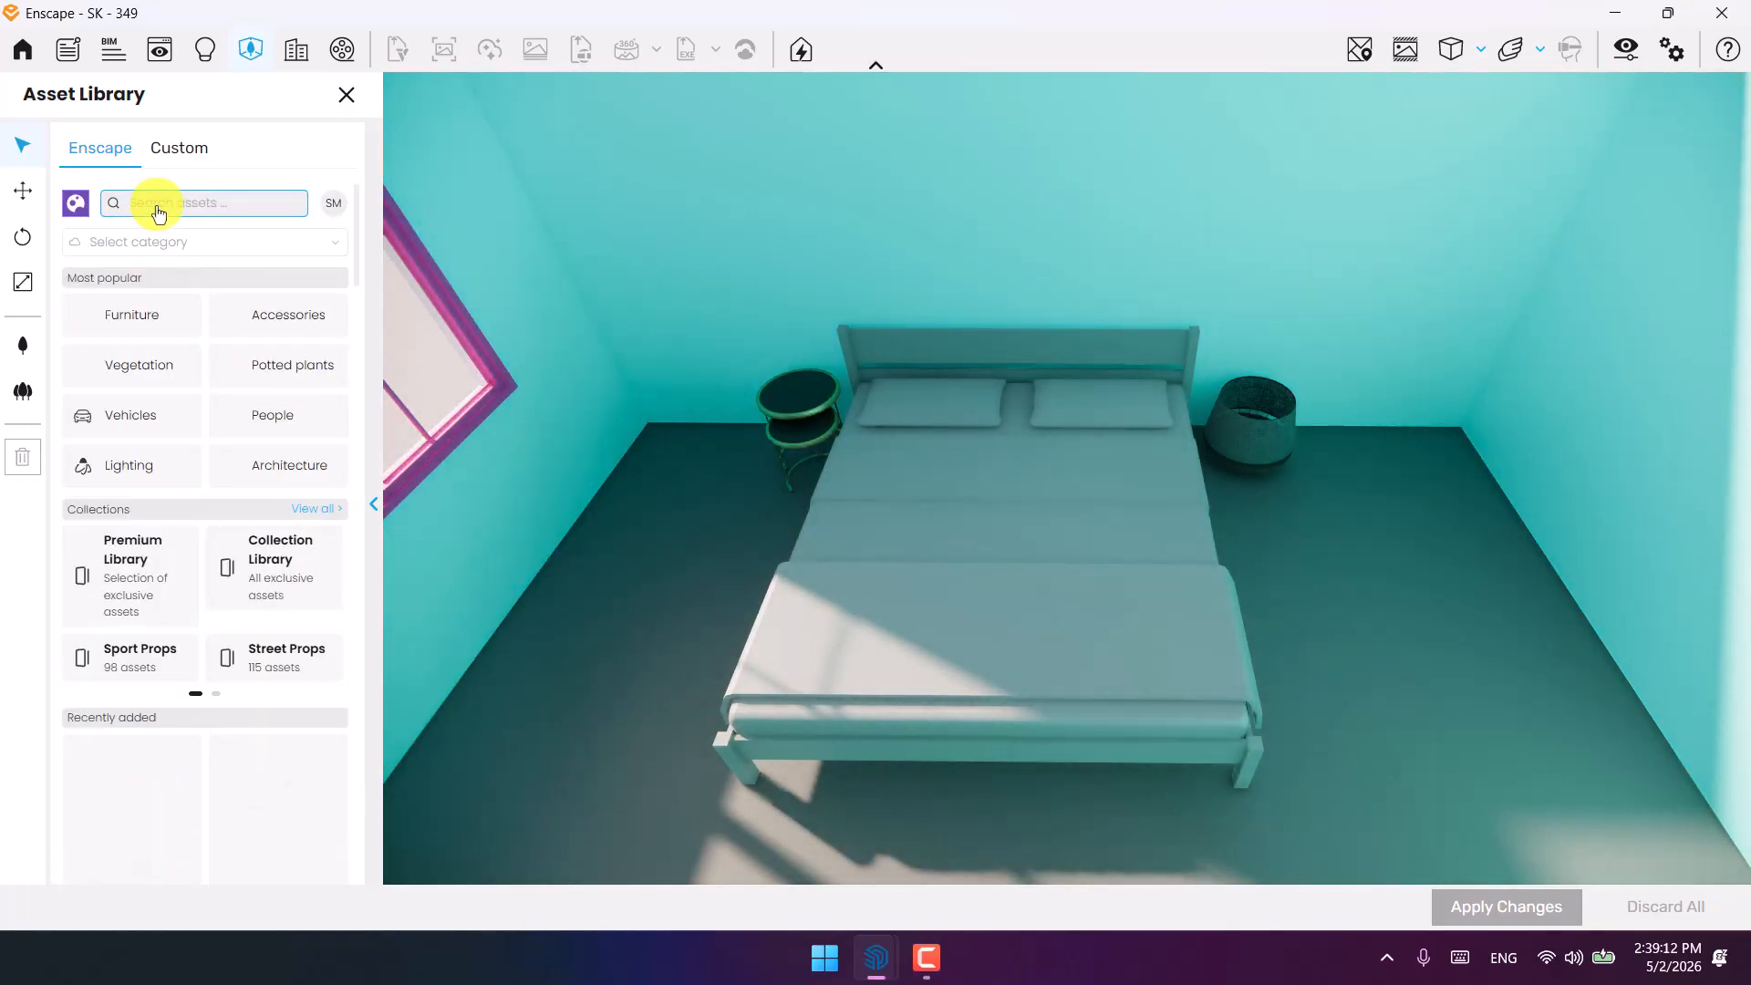
pyautogui.click(158, 206)
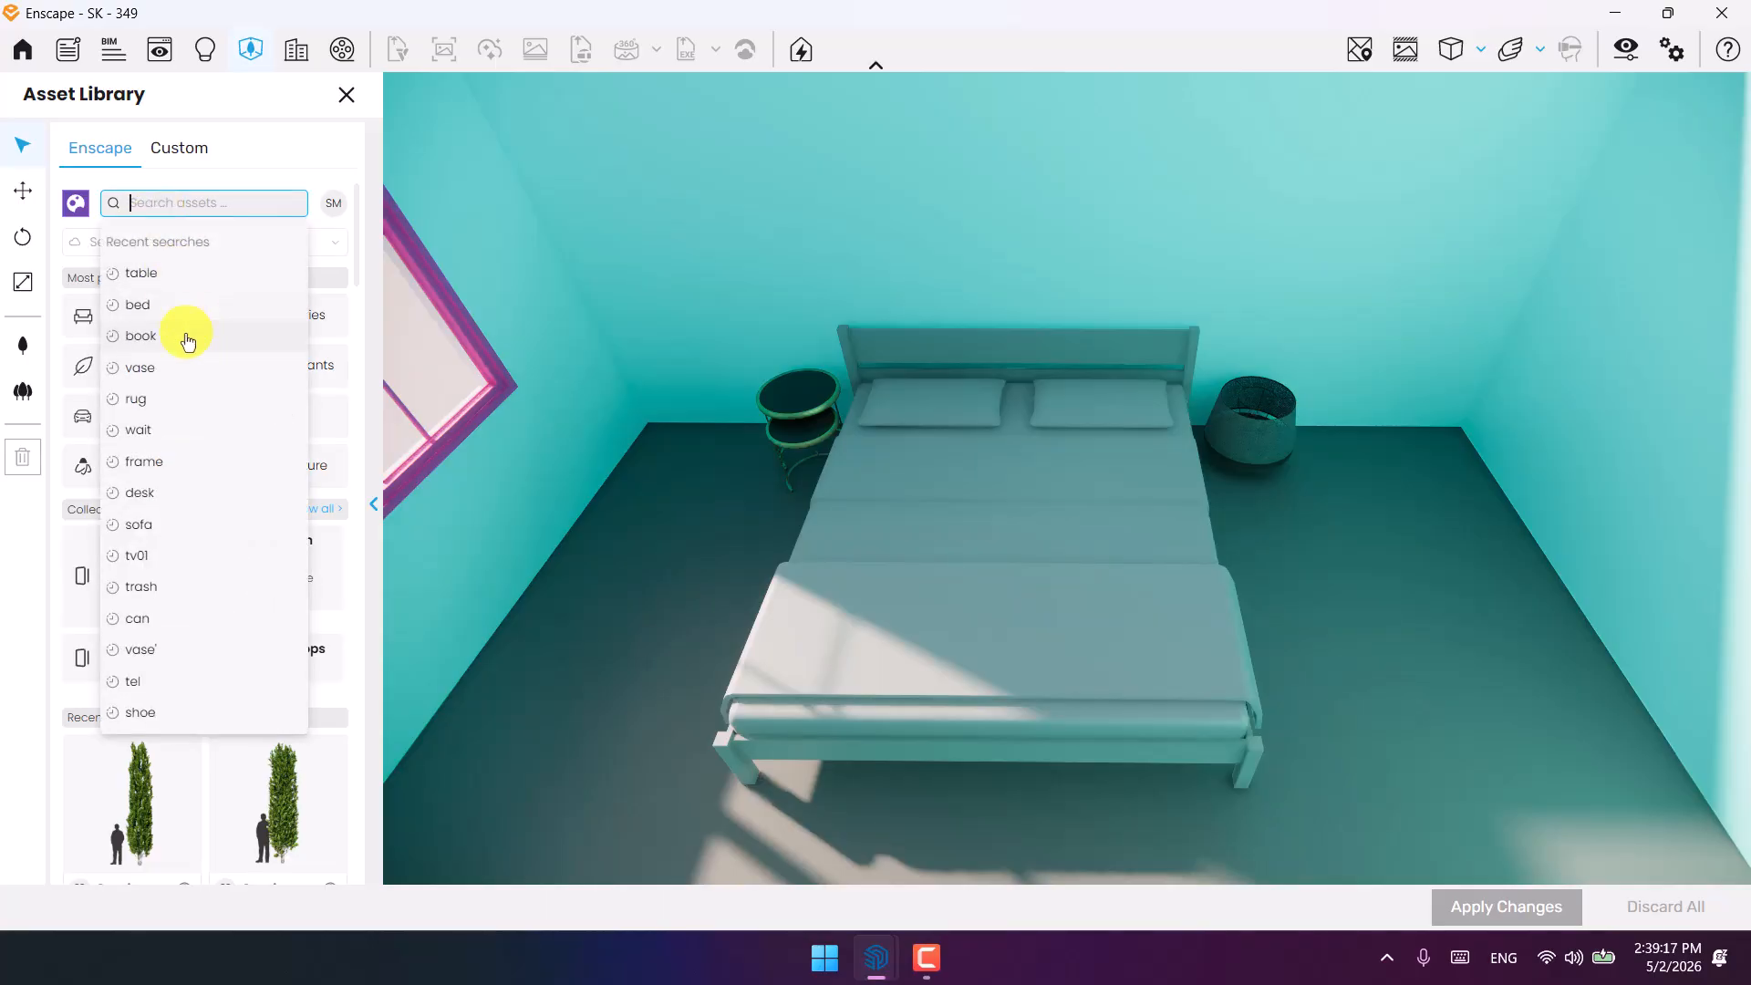
pyautogui.click(166, 208)
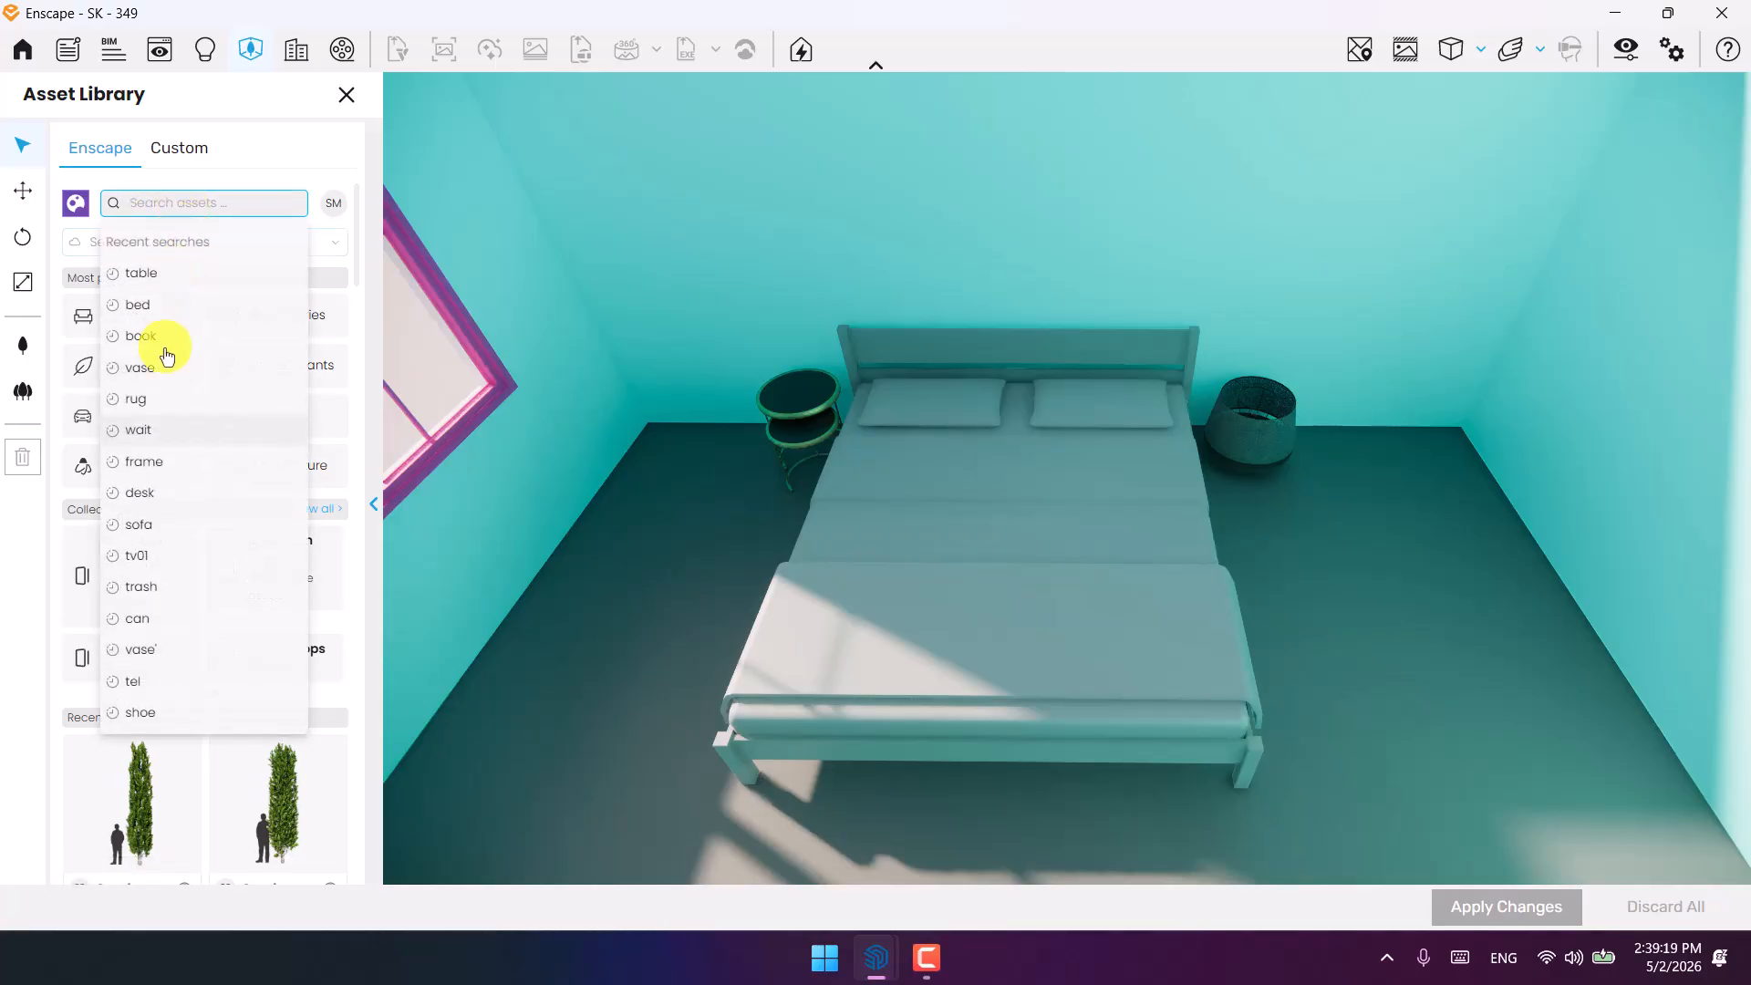
pyautogui.click(158, 401)
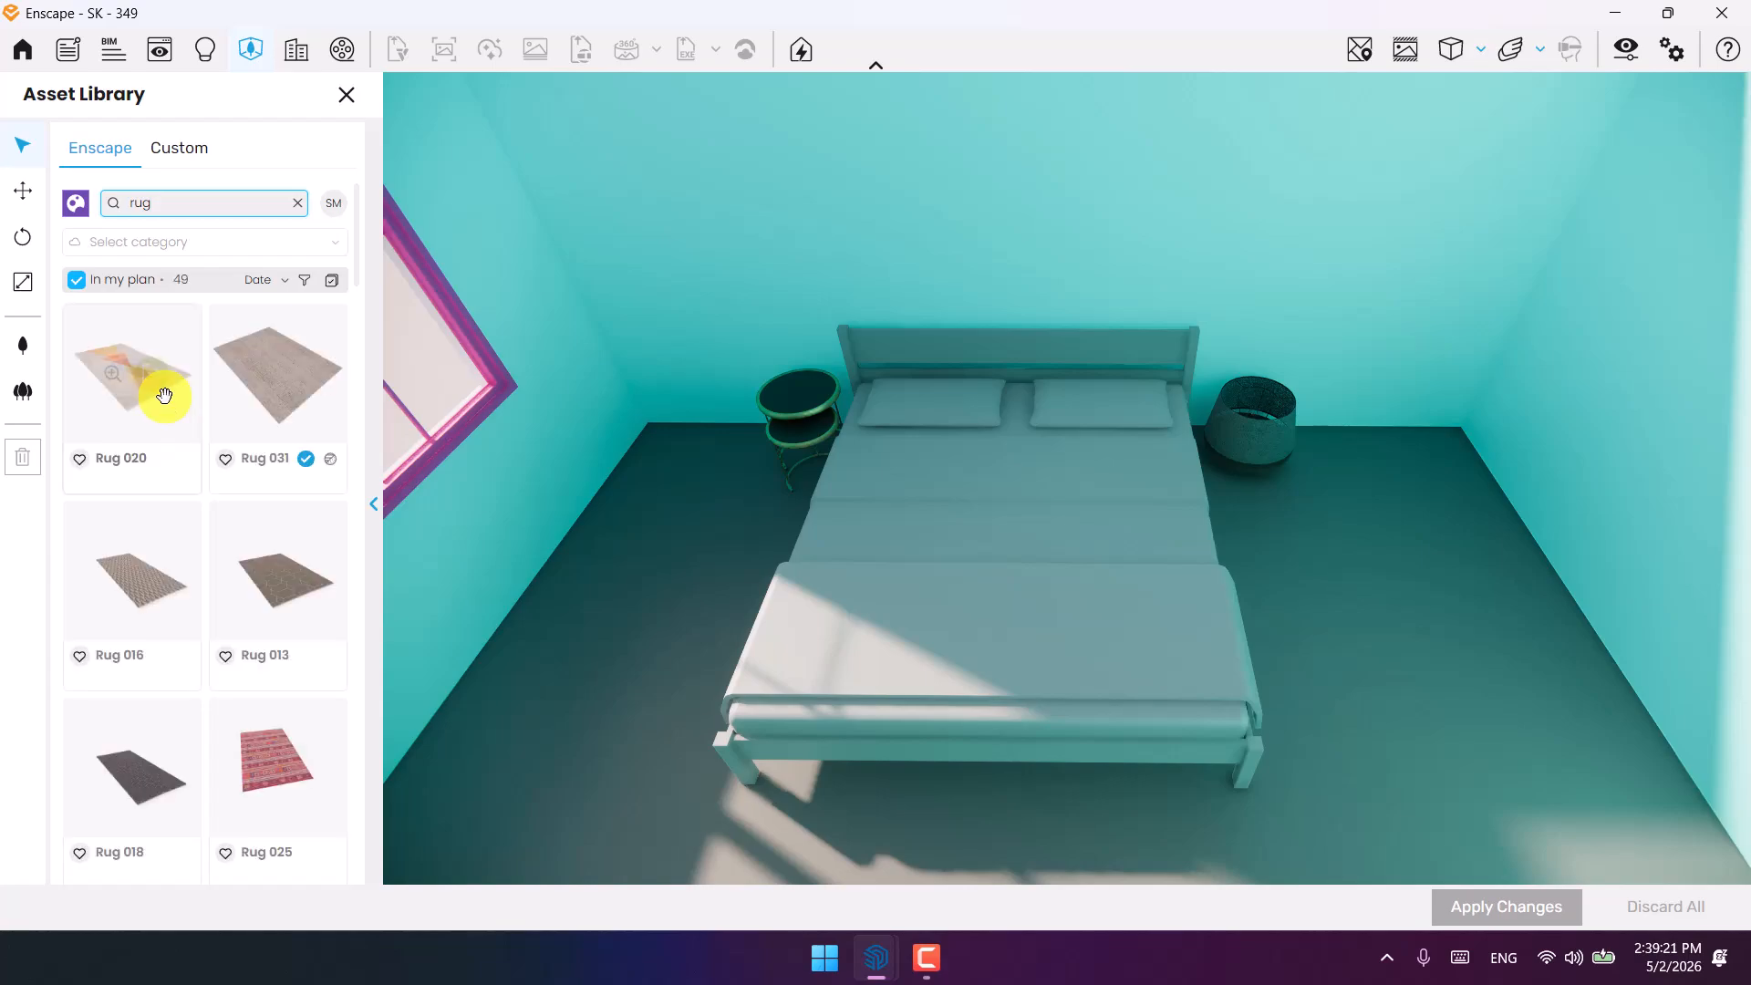
pyautogui.click(305, 388)
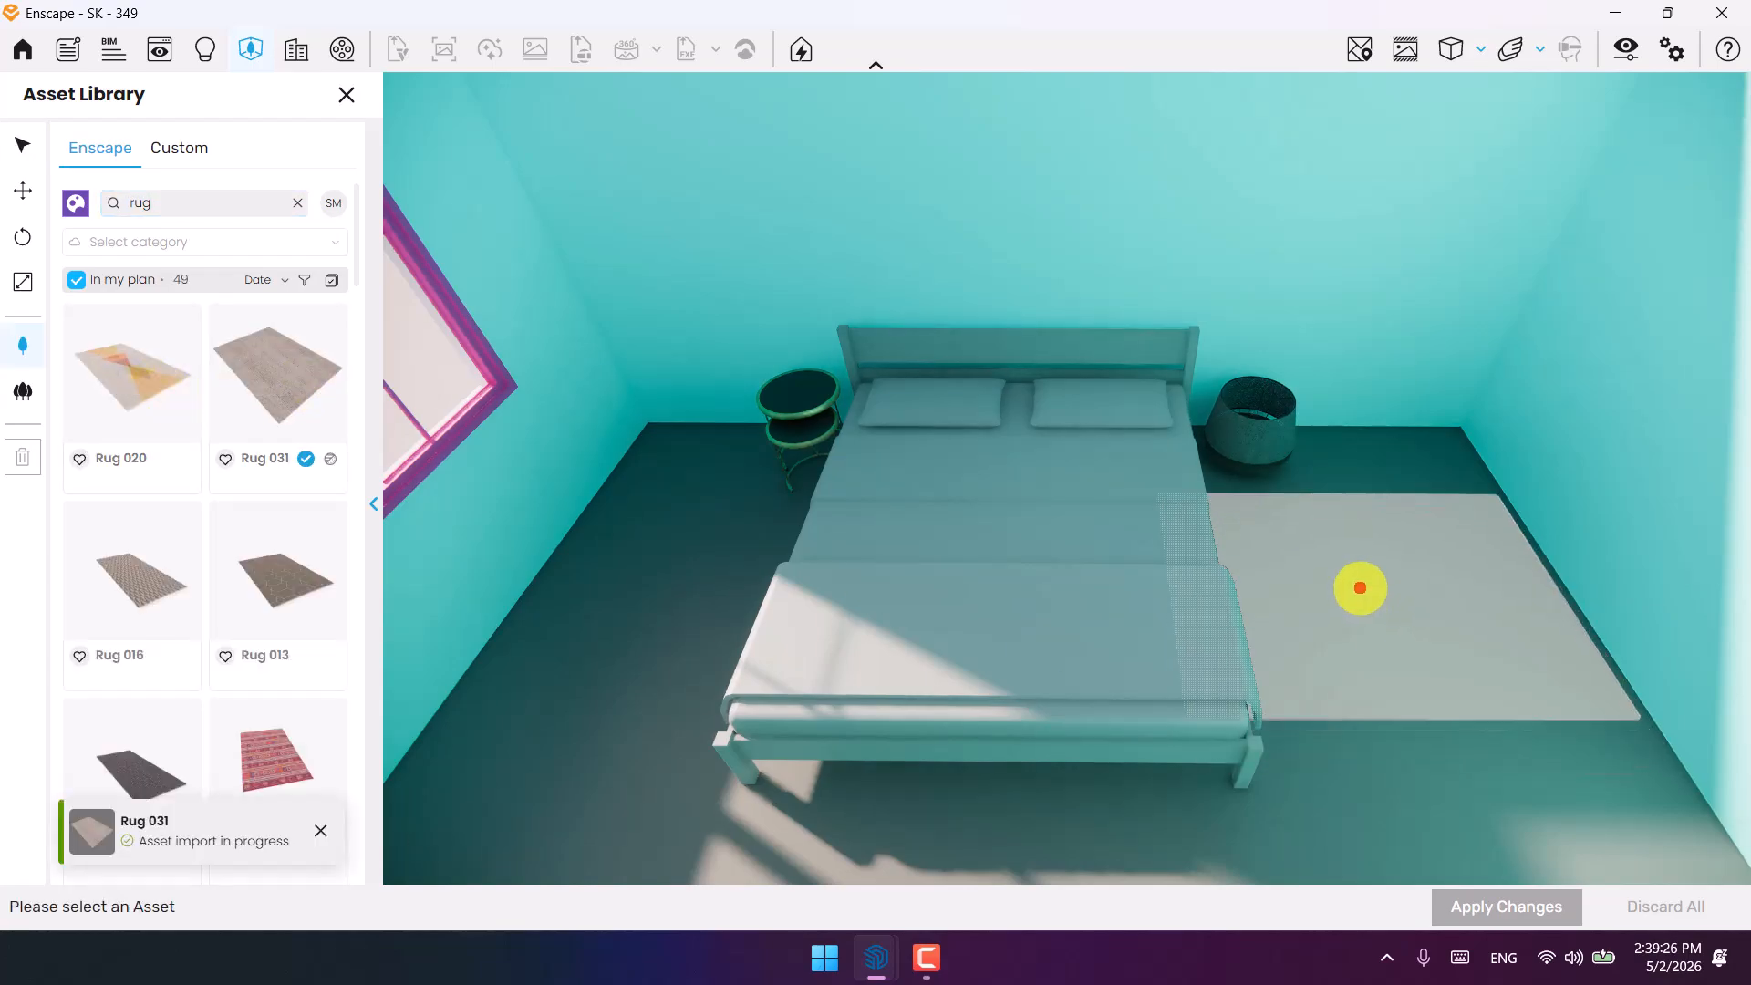
pyautogui.scroll(-5, 1321, 572)
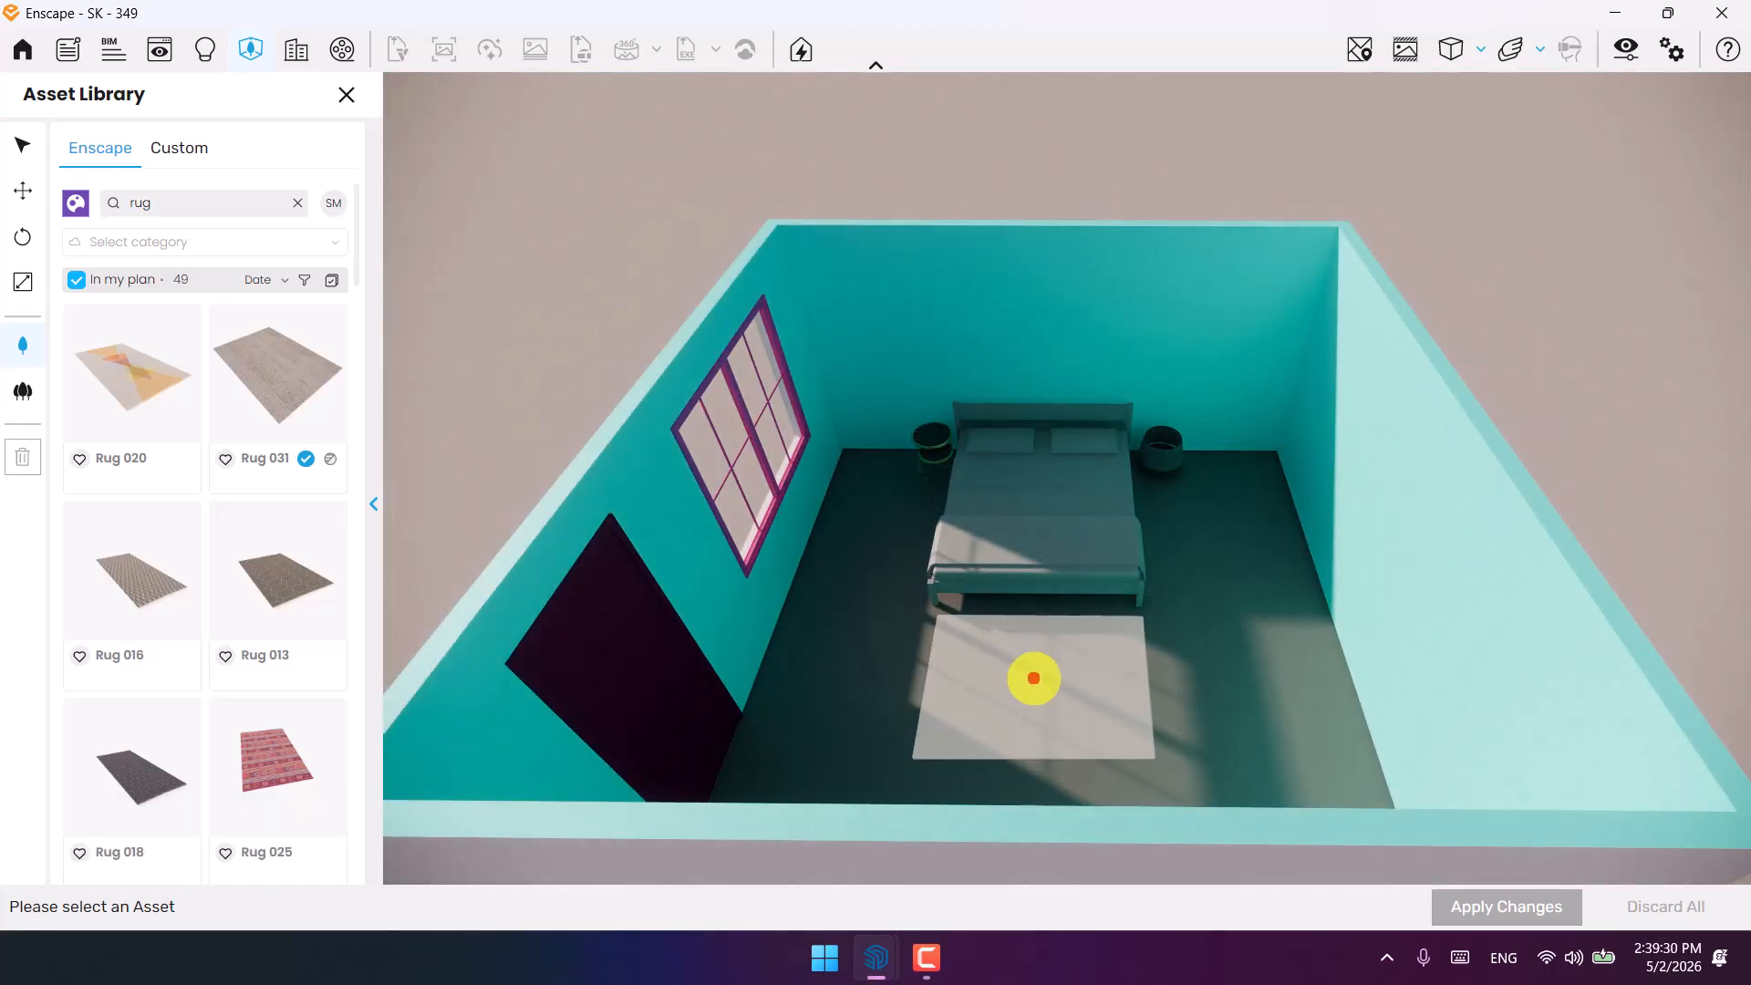
pyautogui.click(1030, 678)
pyautogui.click(1507, 908)
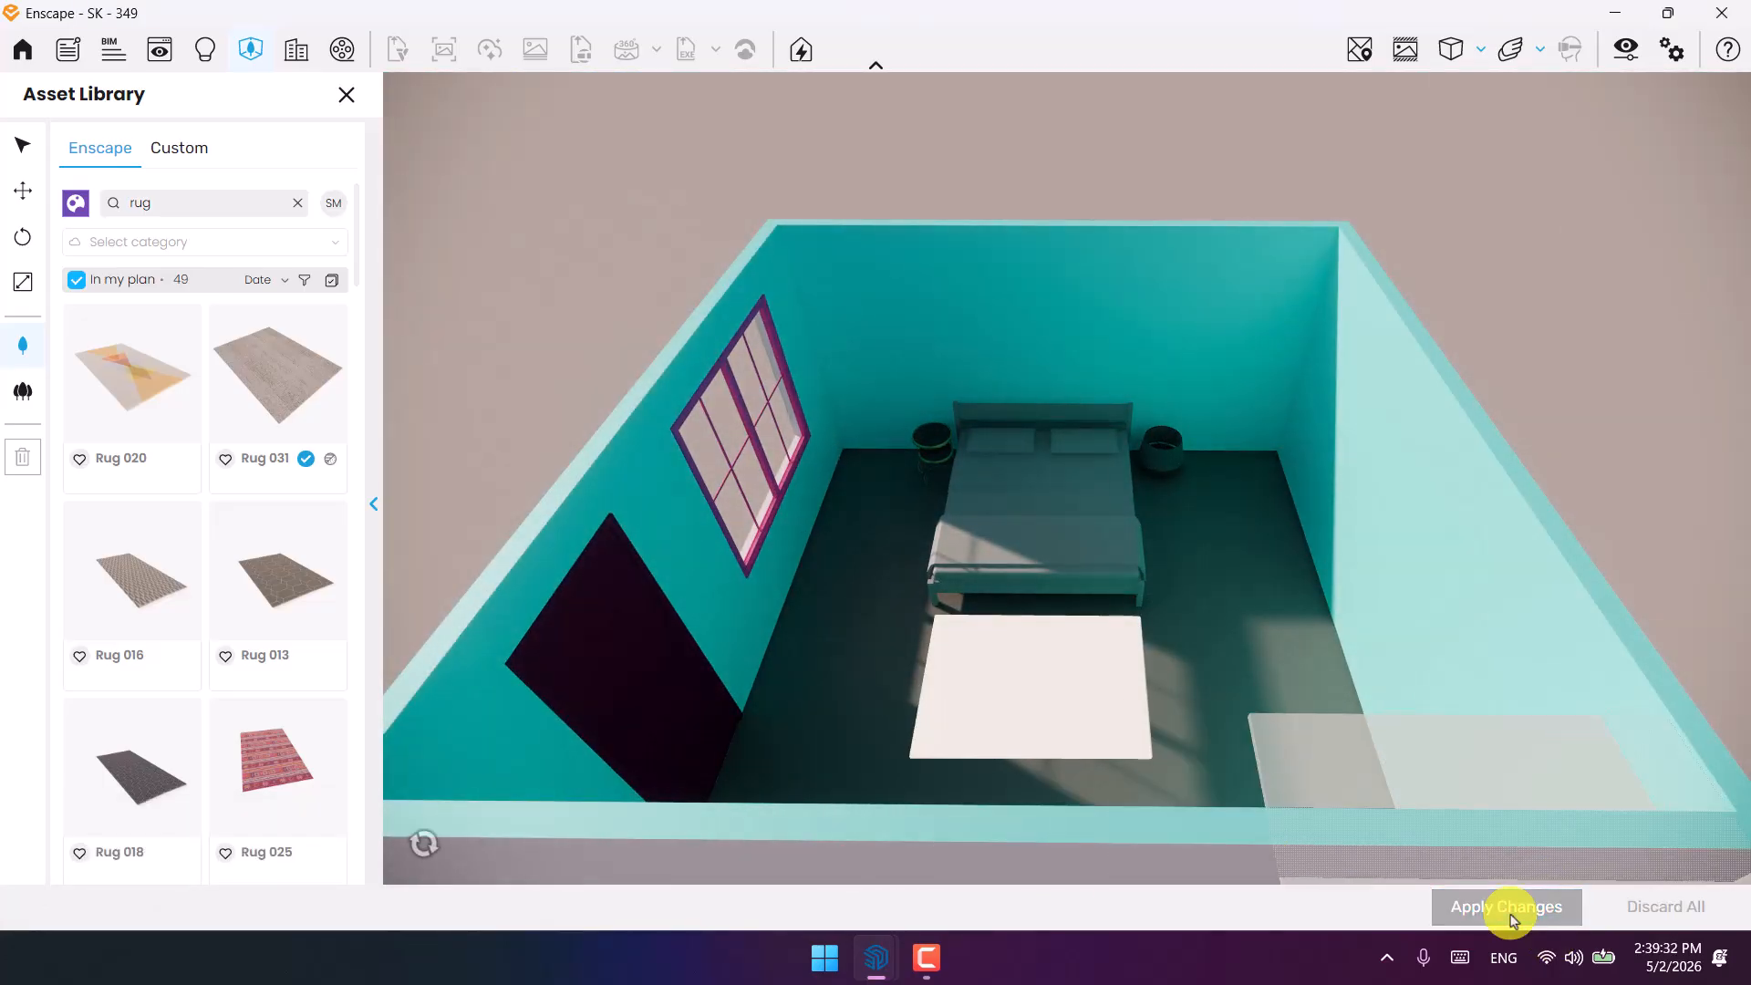
# Look through the remaining rug assets and search the library for frame.
pyautogui.moveTo(281, 646)
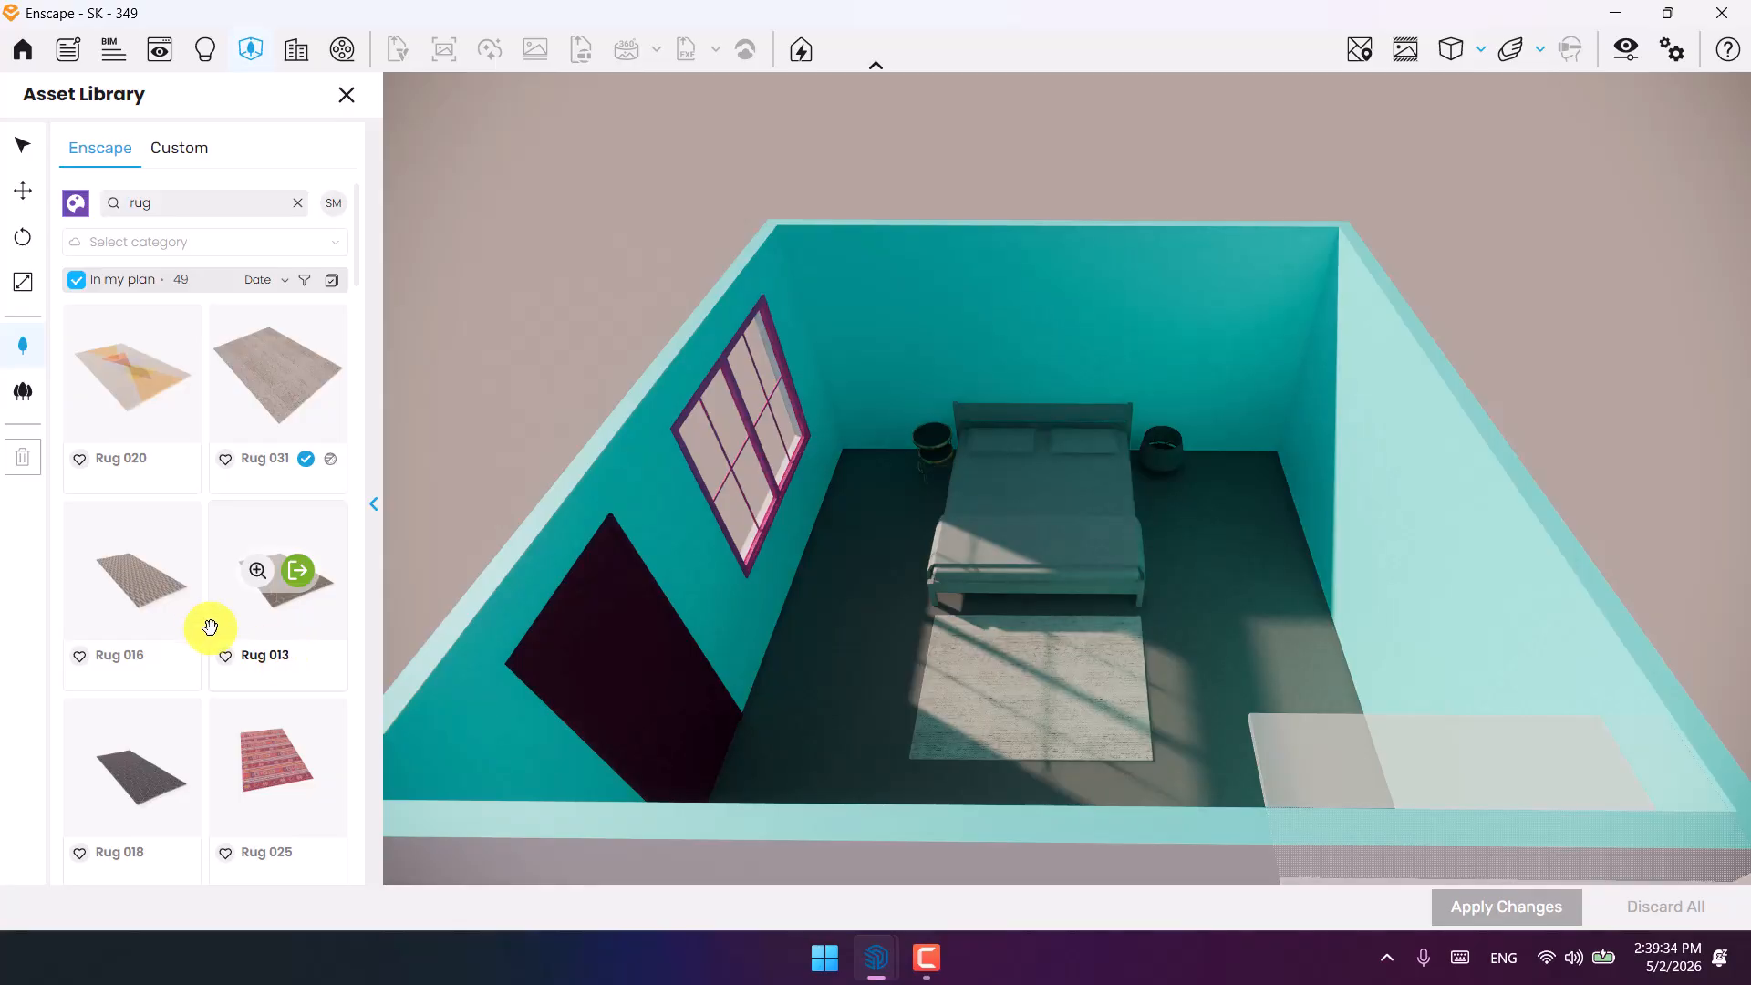
pyautogui.scroll(-3, 210, 627)
pyautogui.scroll(-3, 266, 430)
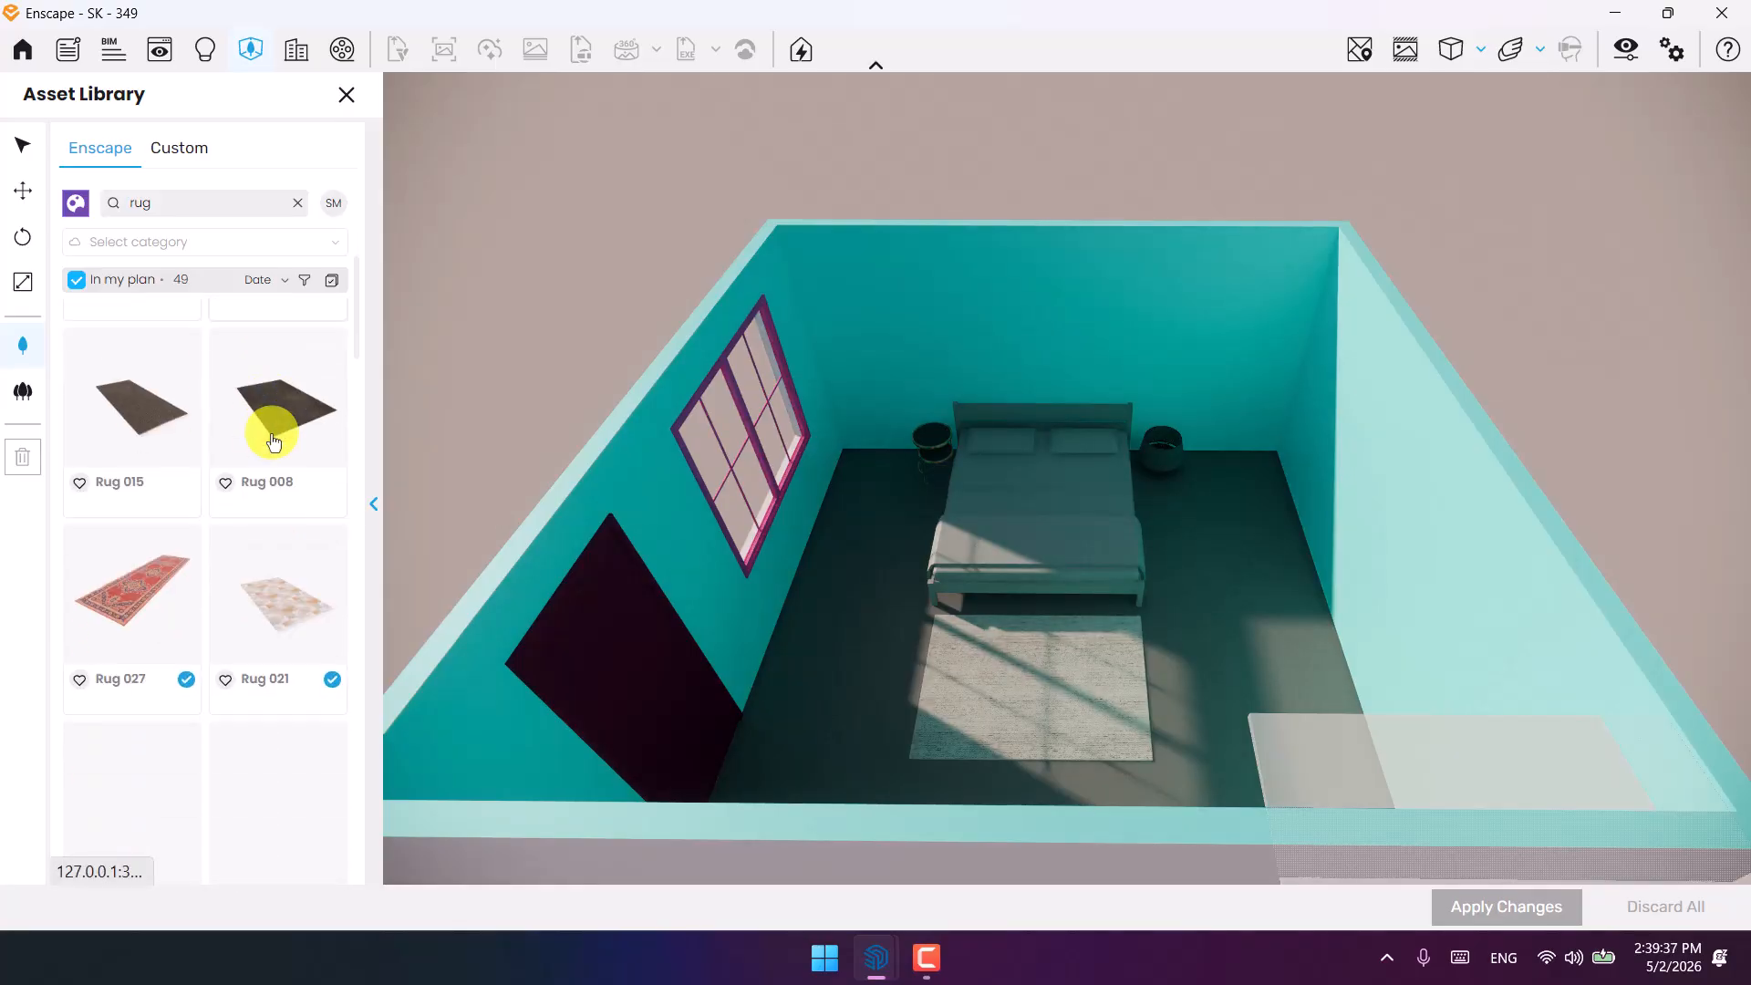
pyautogui.click(79, 215)
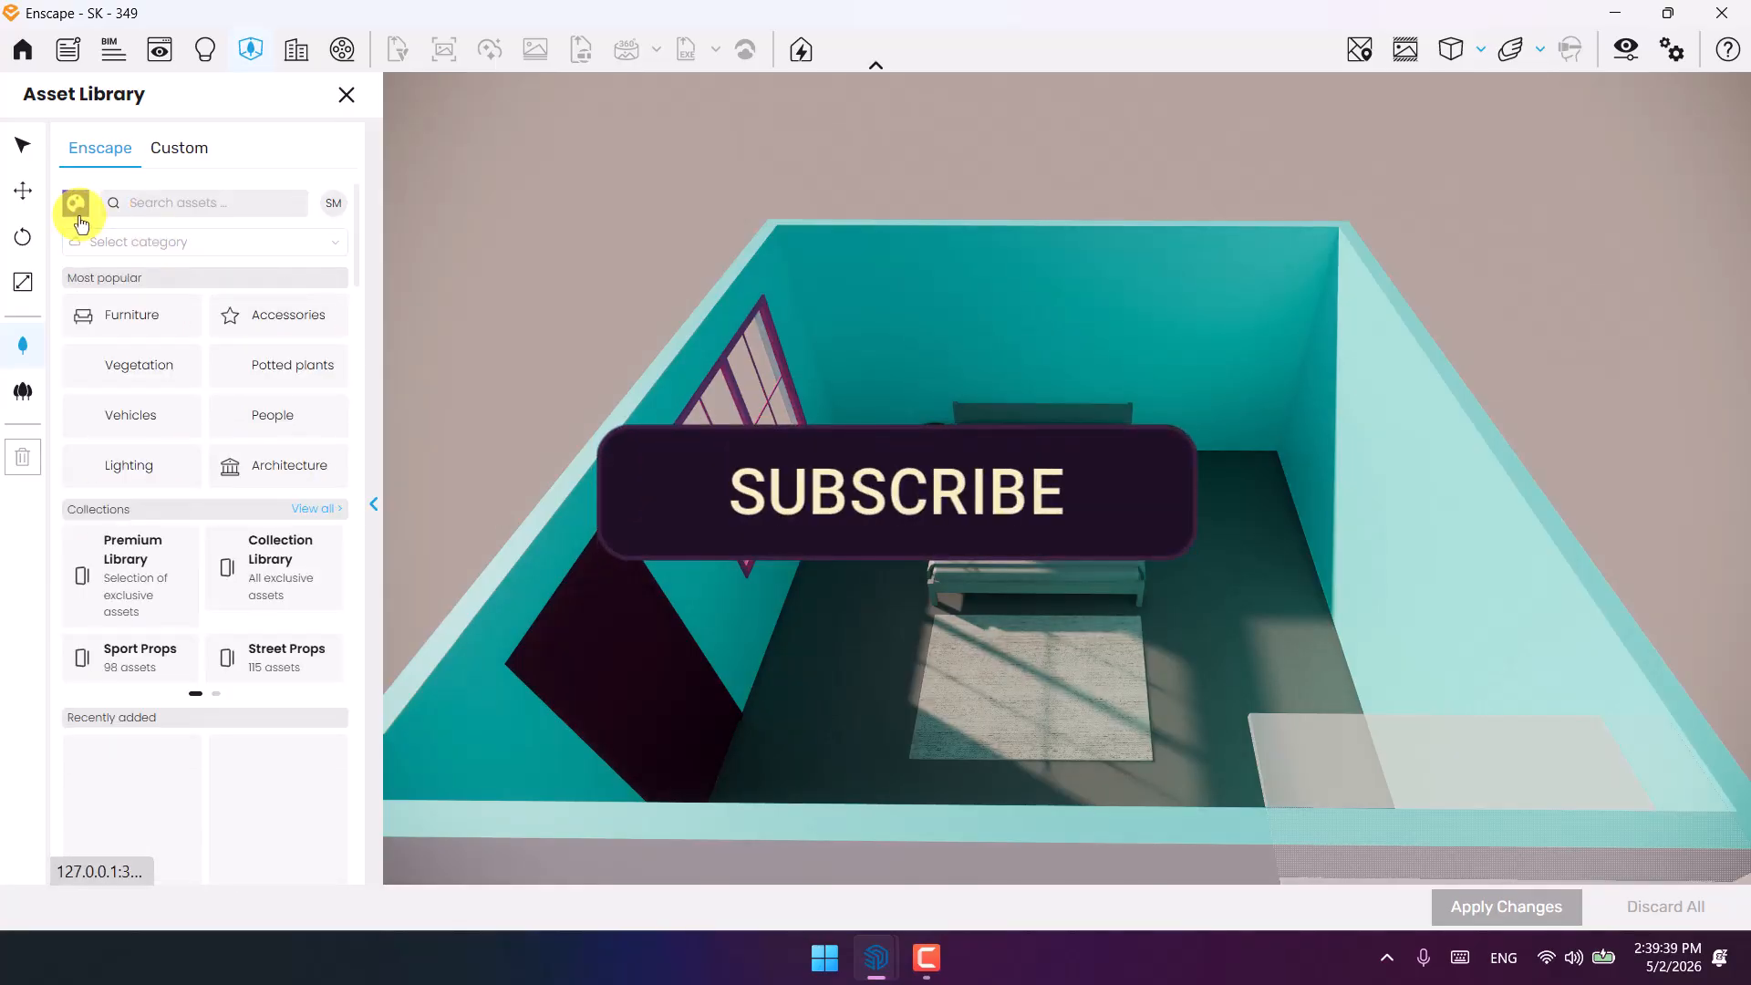
pyautogui.click(176, 202)
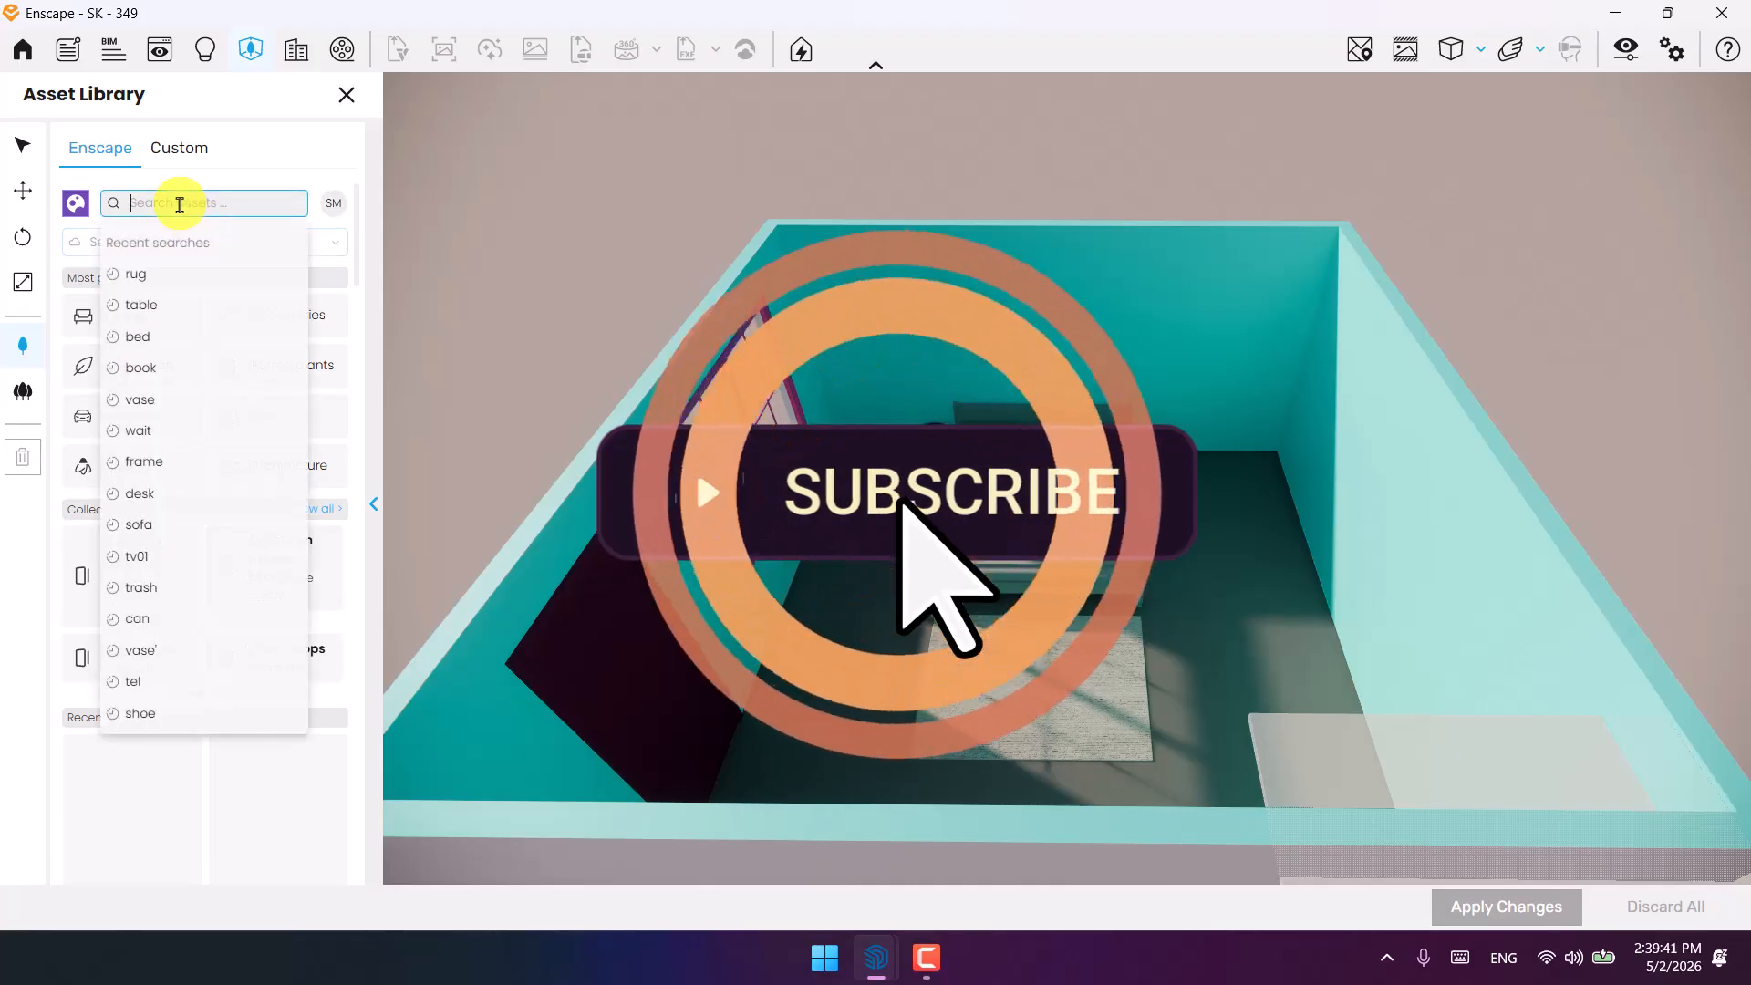
pyautogui.click(205, 465)
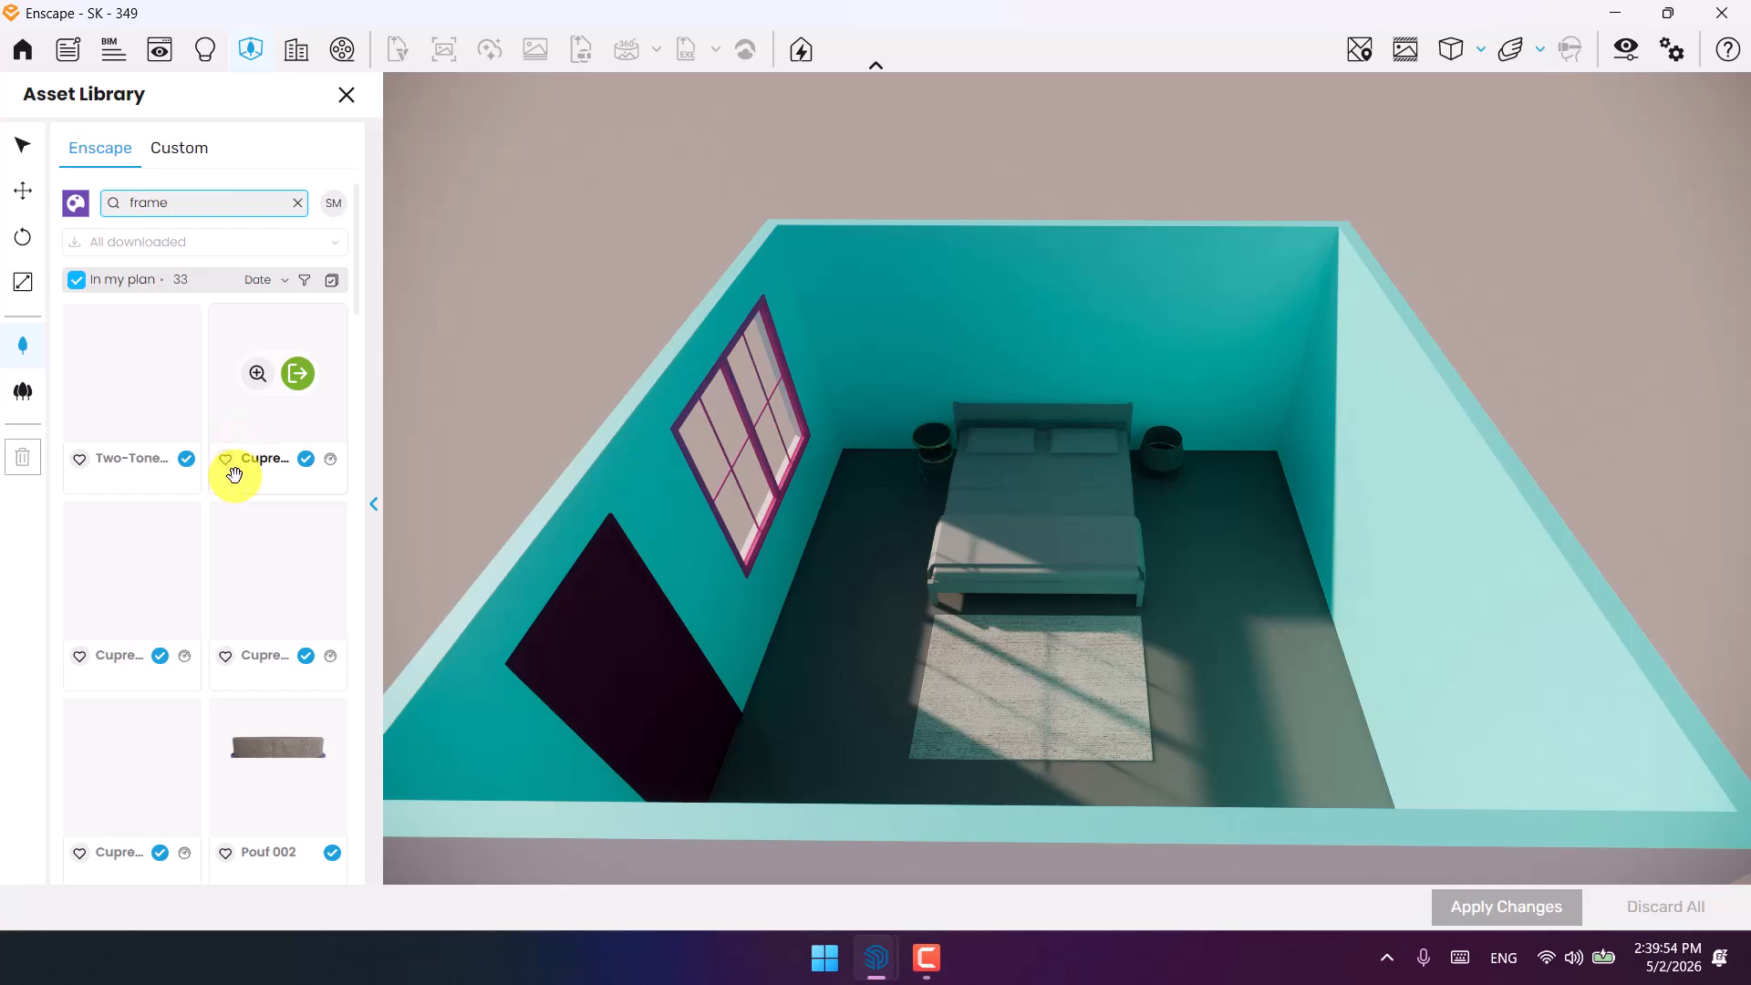
pyautogui.scroll(-3, 234, 474)
pyautogui.scroll(3, 239, 488)
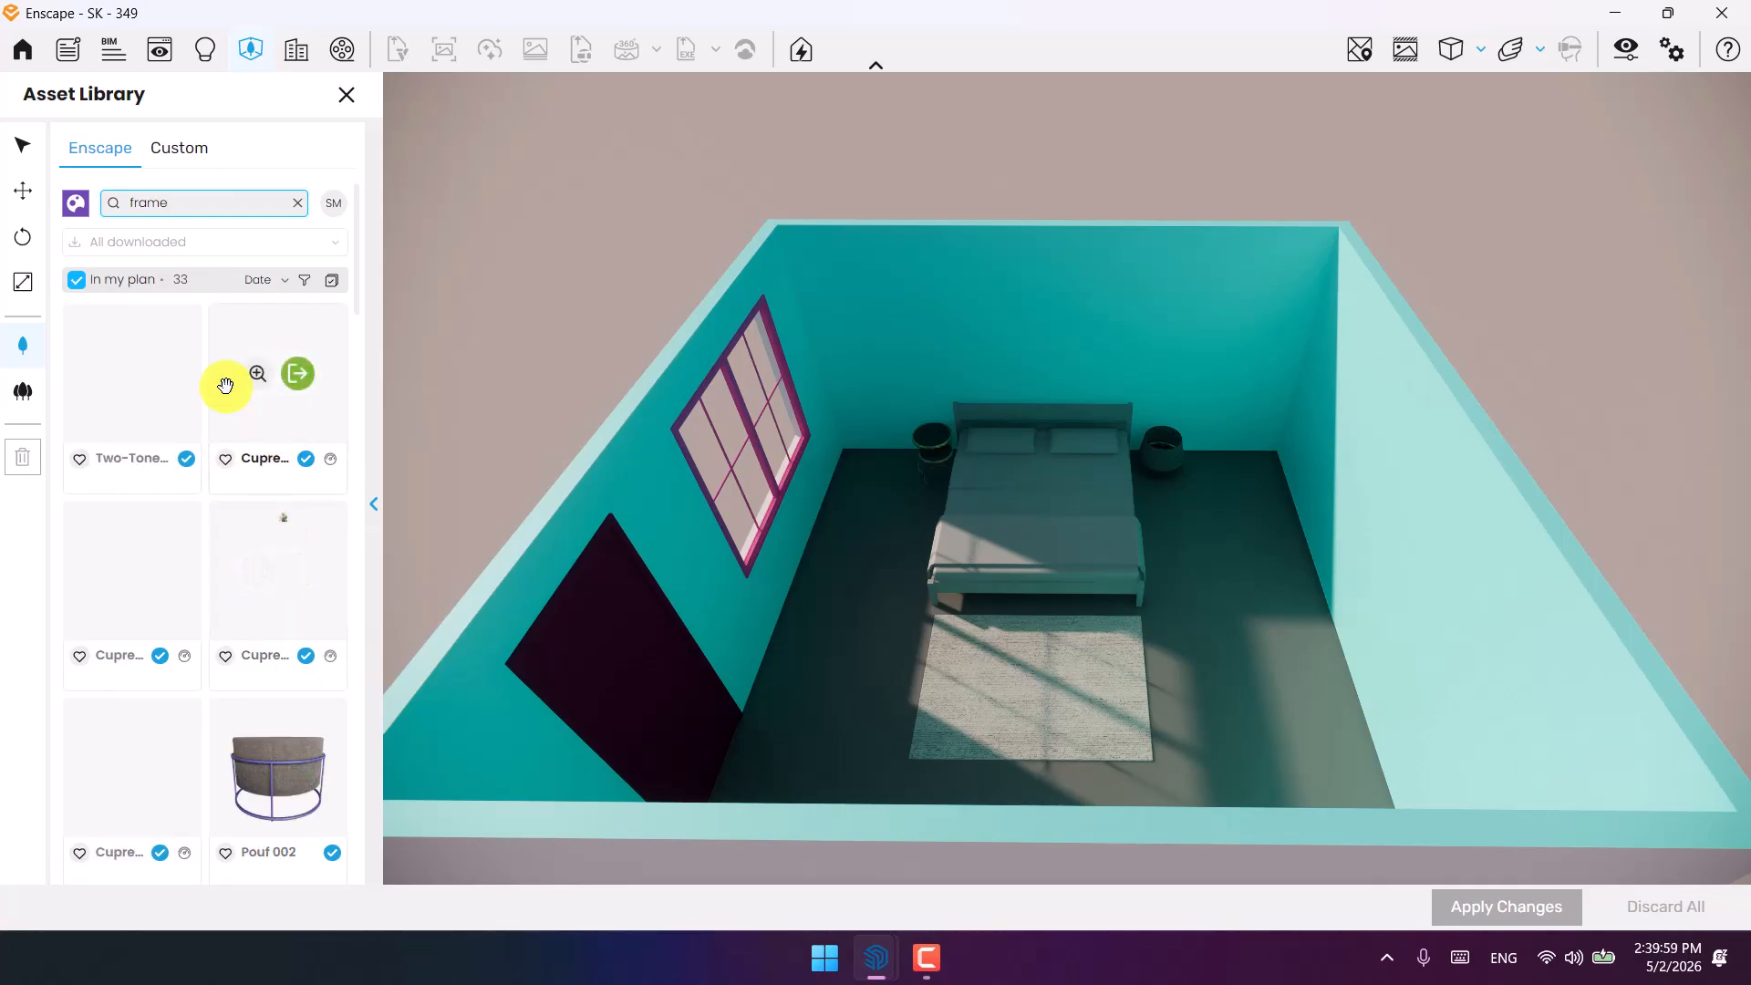
# Browse the online Accessories category under 3D Models for a wall decoration.
pyautogui.click(84, 210)
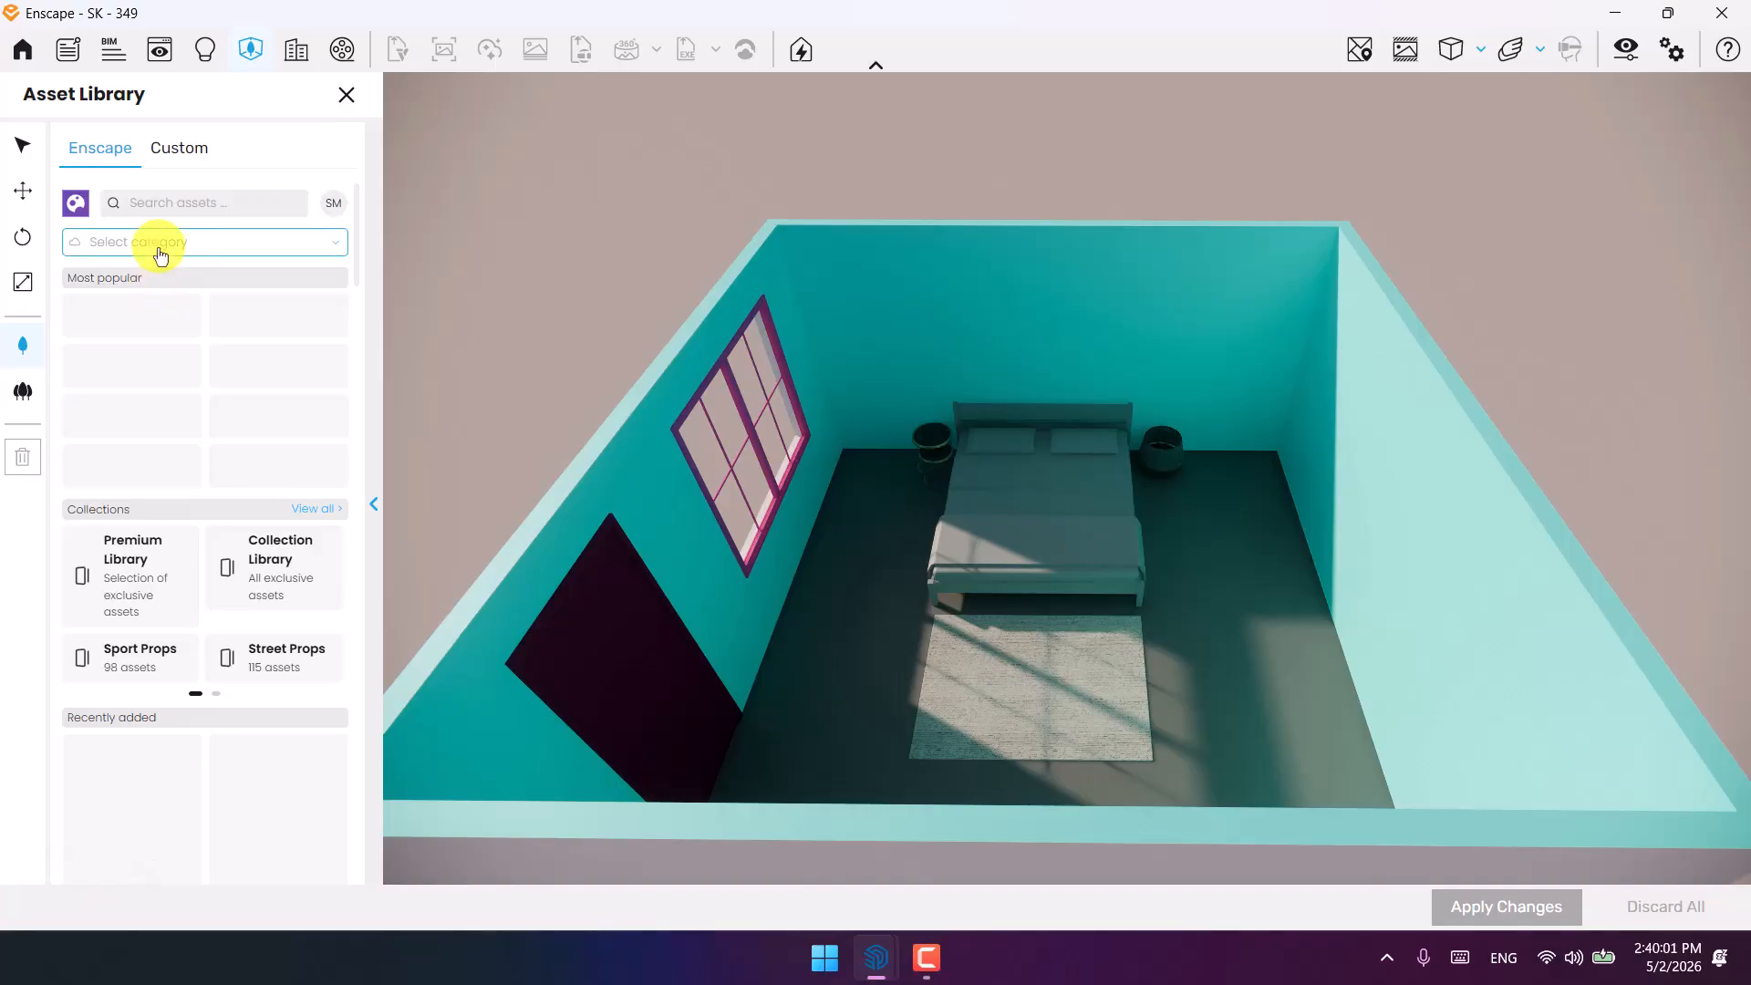
pyautogui.click(161, 243)
pyautogui.click(78, 315)
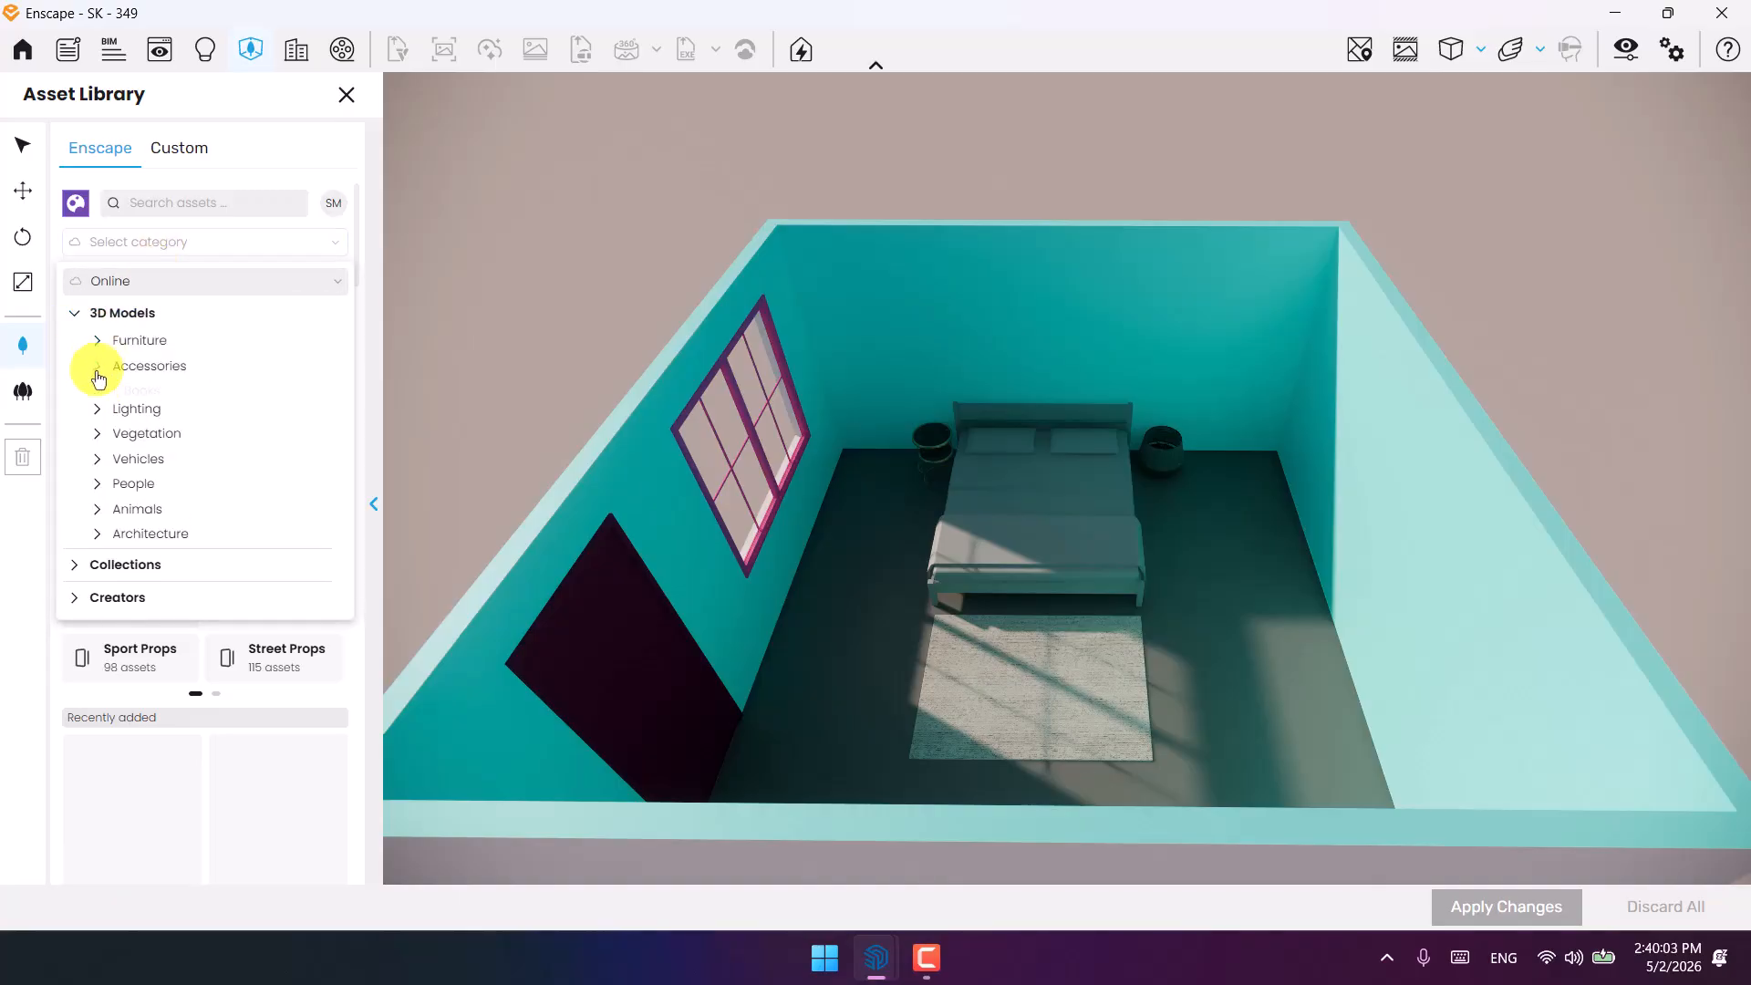
pyautogui.click(98, 367)
pyautogui.click(146, 367)
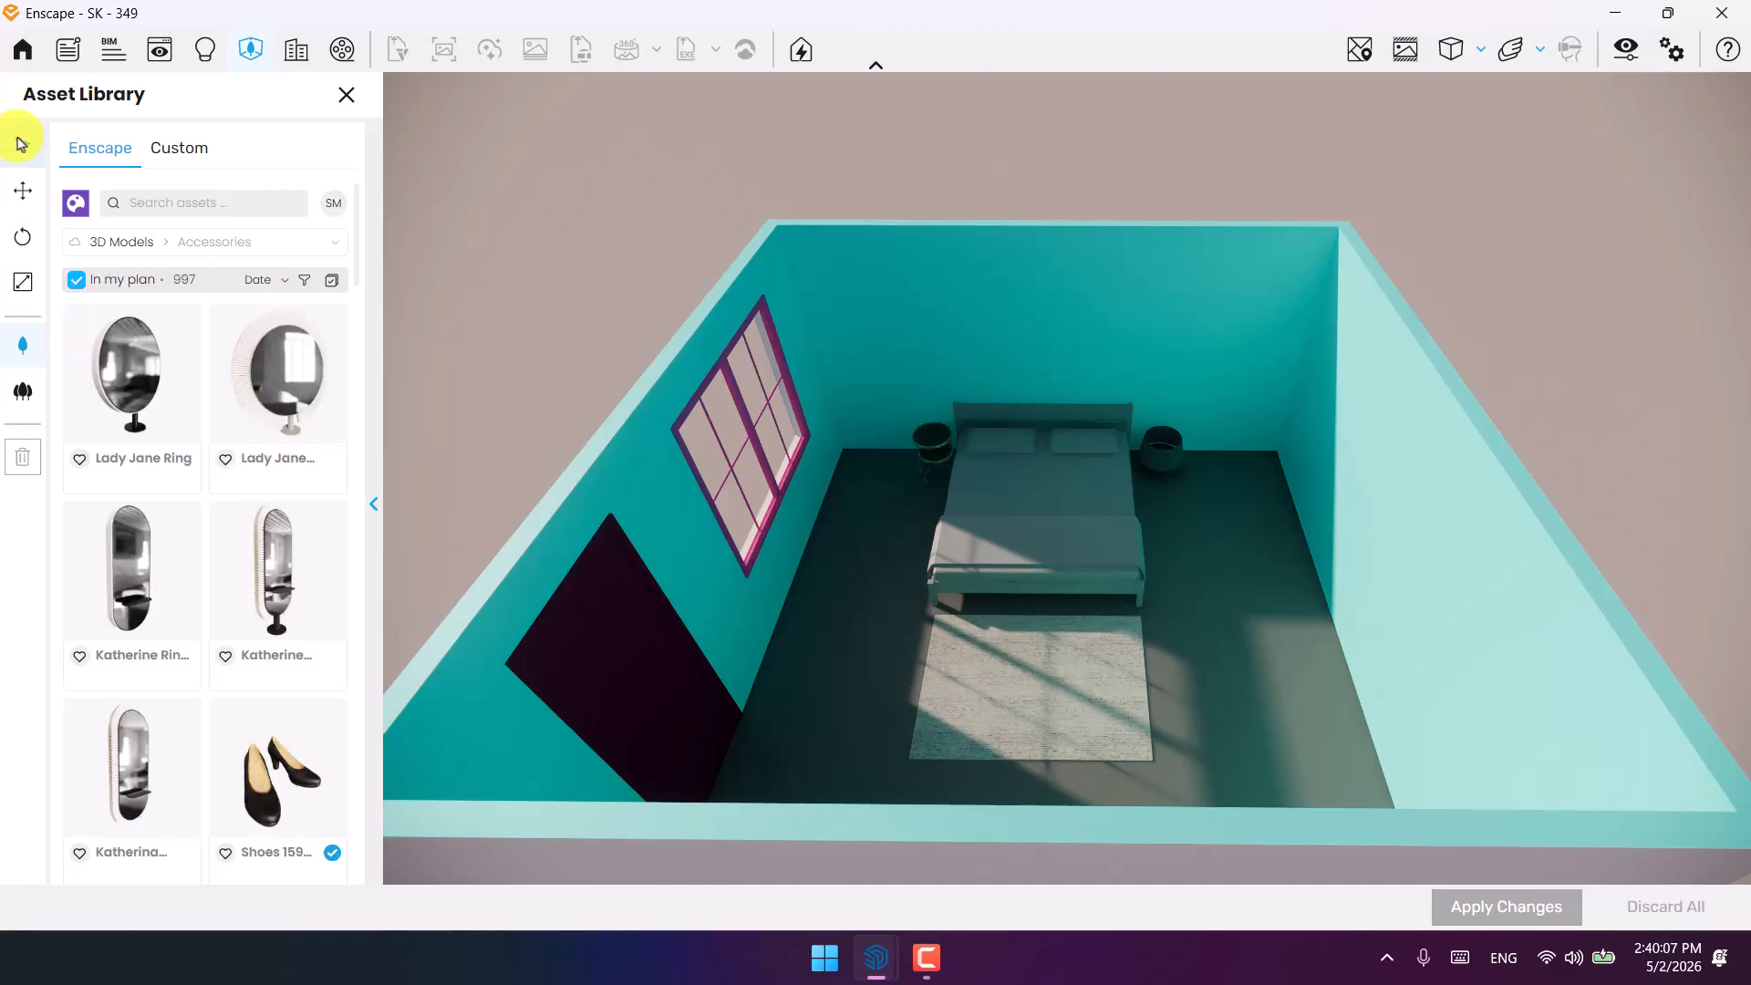
pyautogui.click(22, 144)
pyautogui.scroll(-5, 263, 551)
pyautogui.scroll(-5, 263, 552)
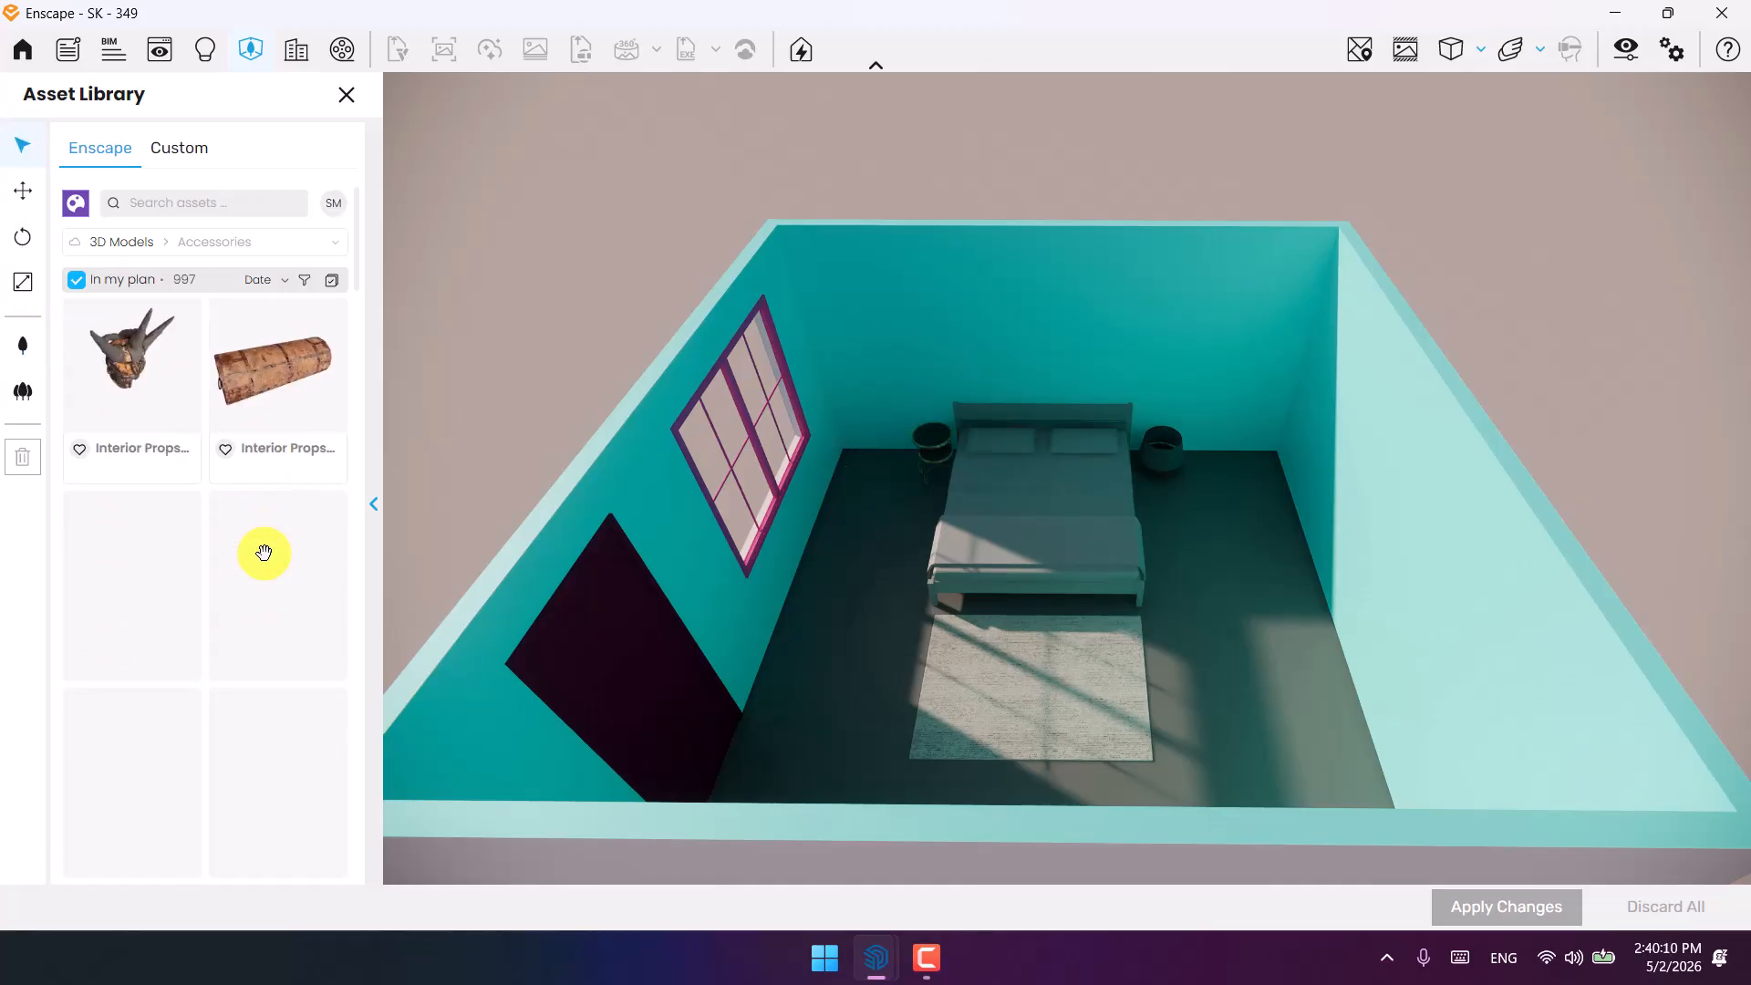
pyautogui.scroll(-10, 263, 552)
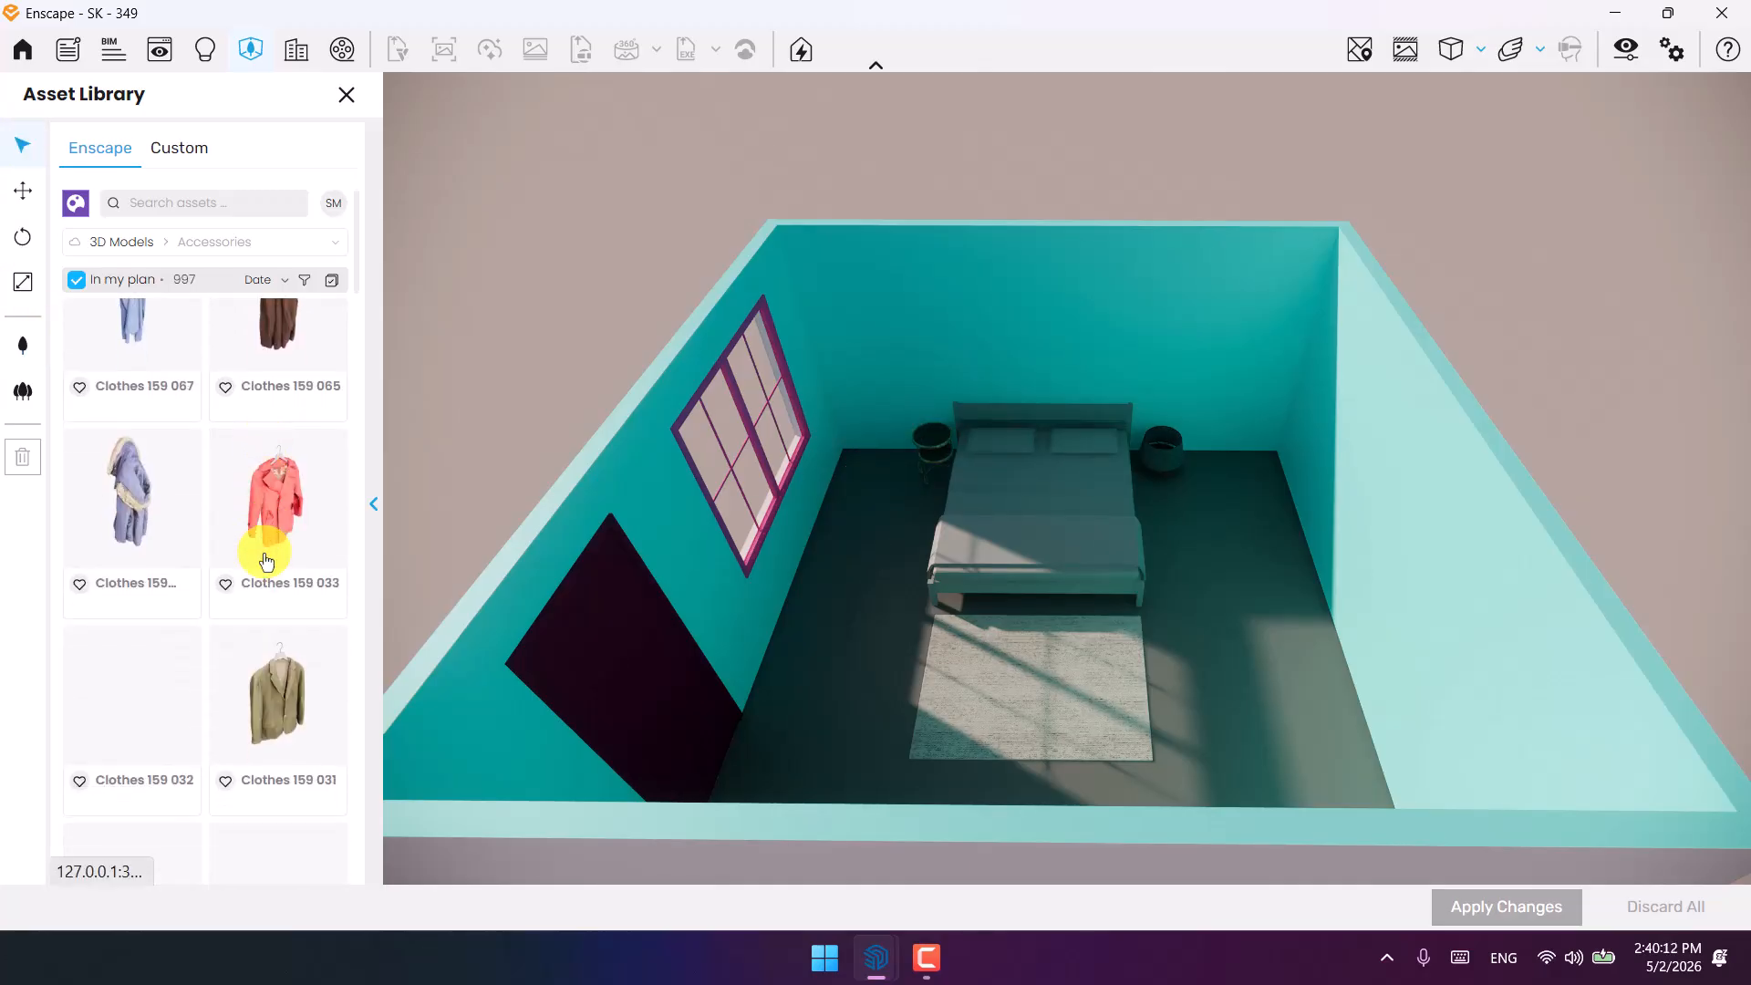
pyautogui.scroll(-10, 265, 560)
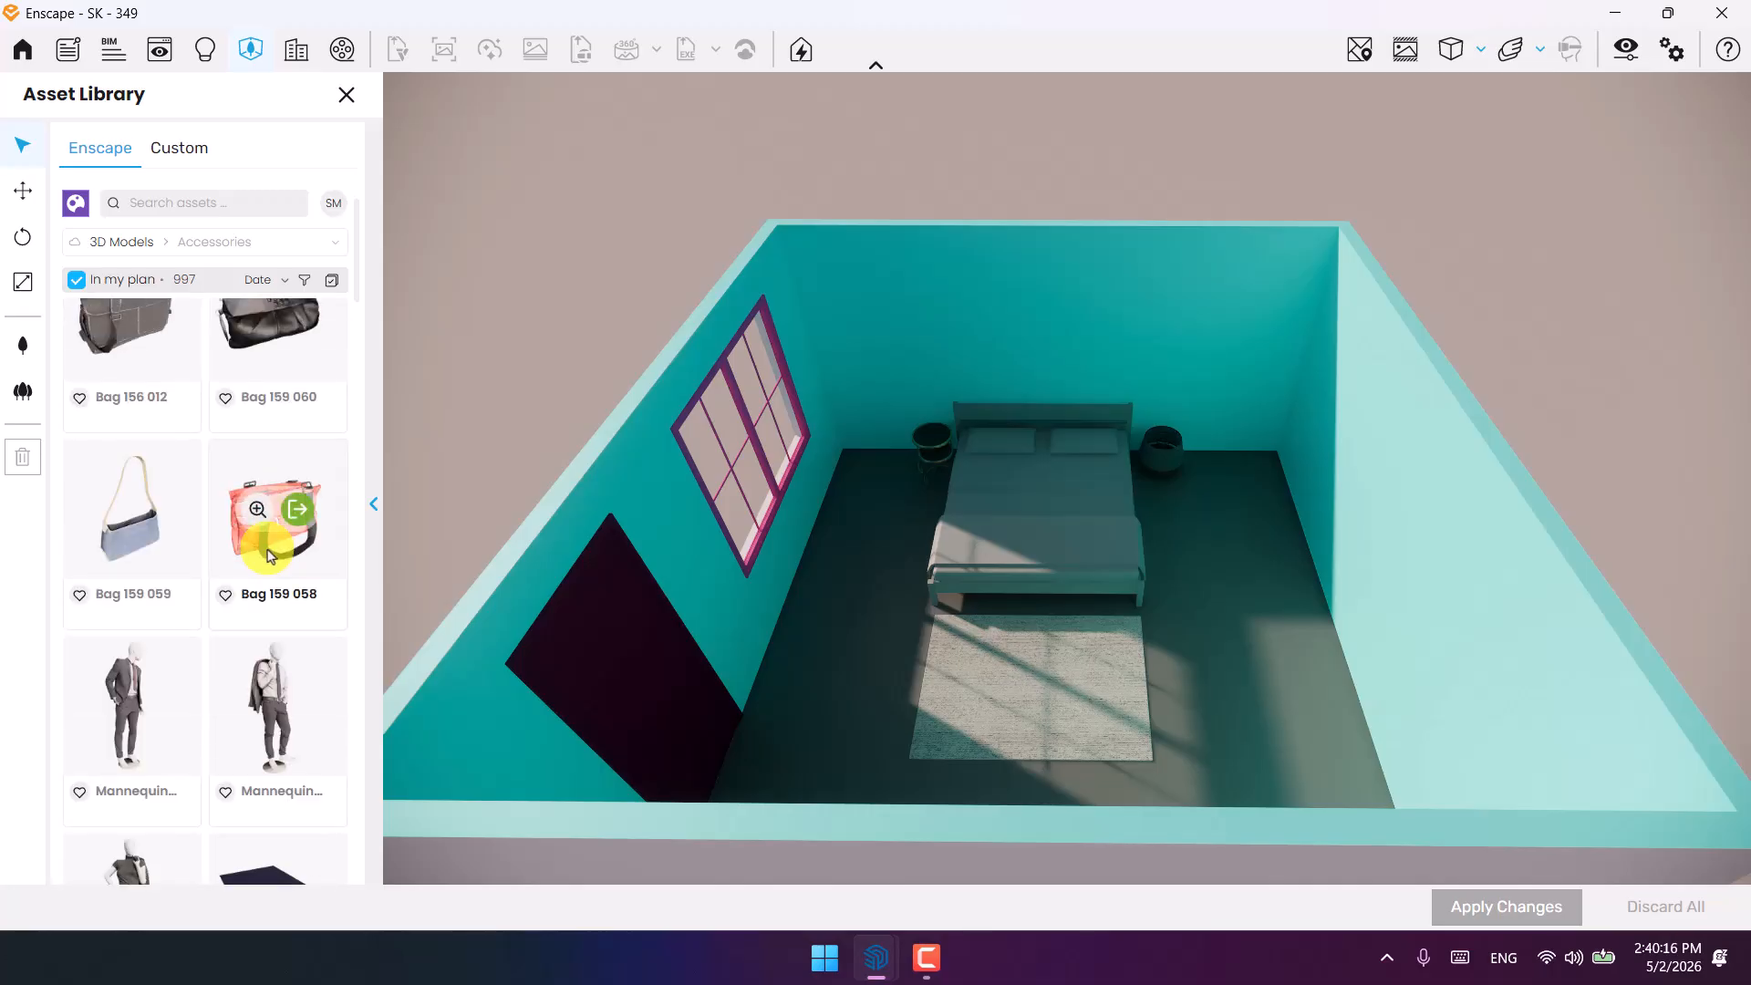
pyautogui.scroll(-10, 268, 556)
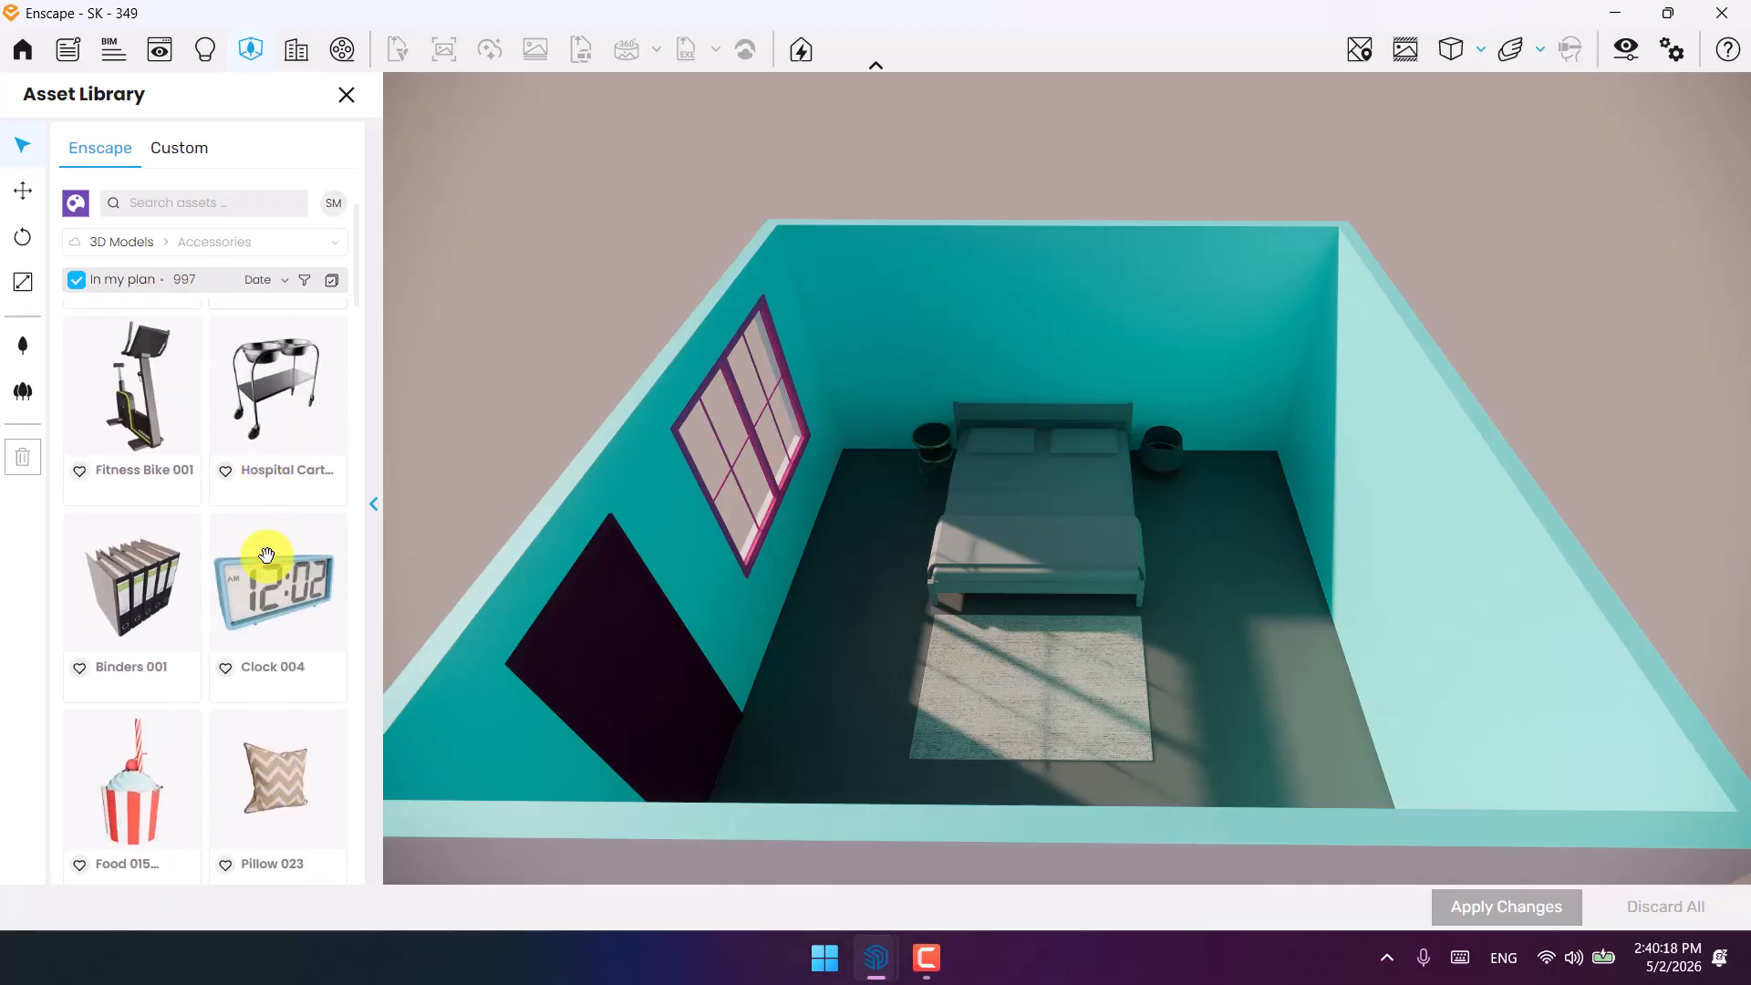
pyautogui.scroll(-10, 266, 560)
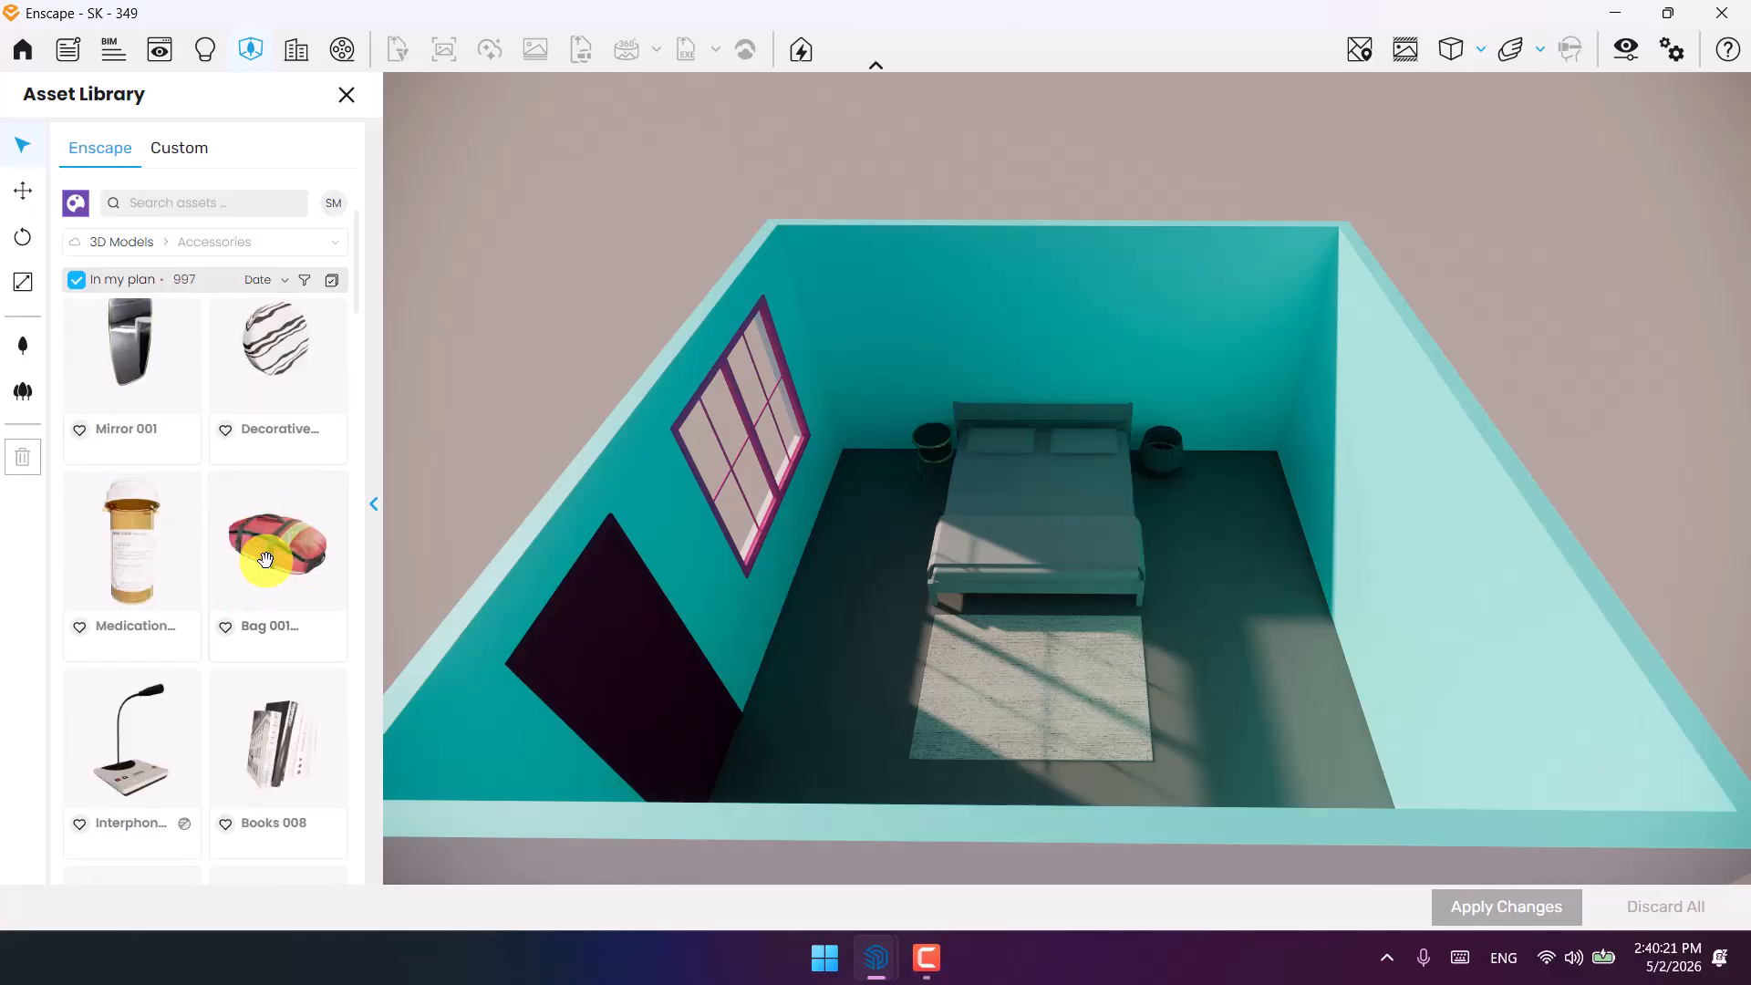
pyautogui.scroll(-10, 266, 560)
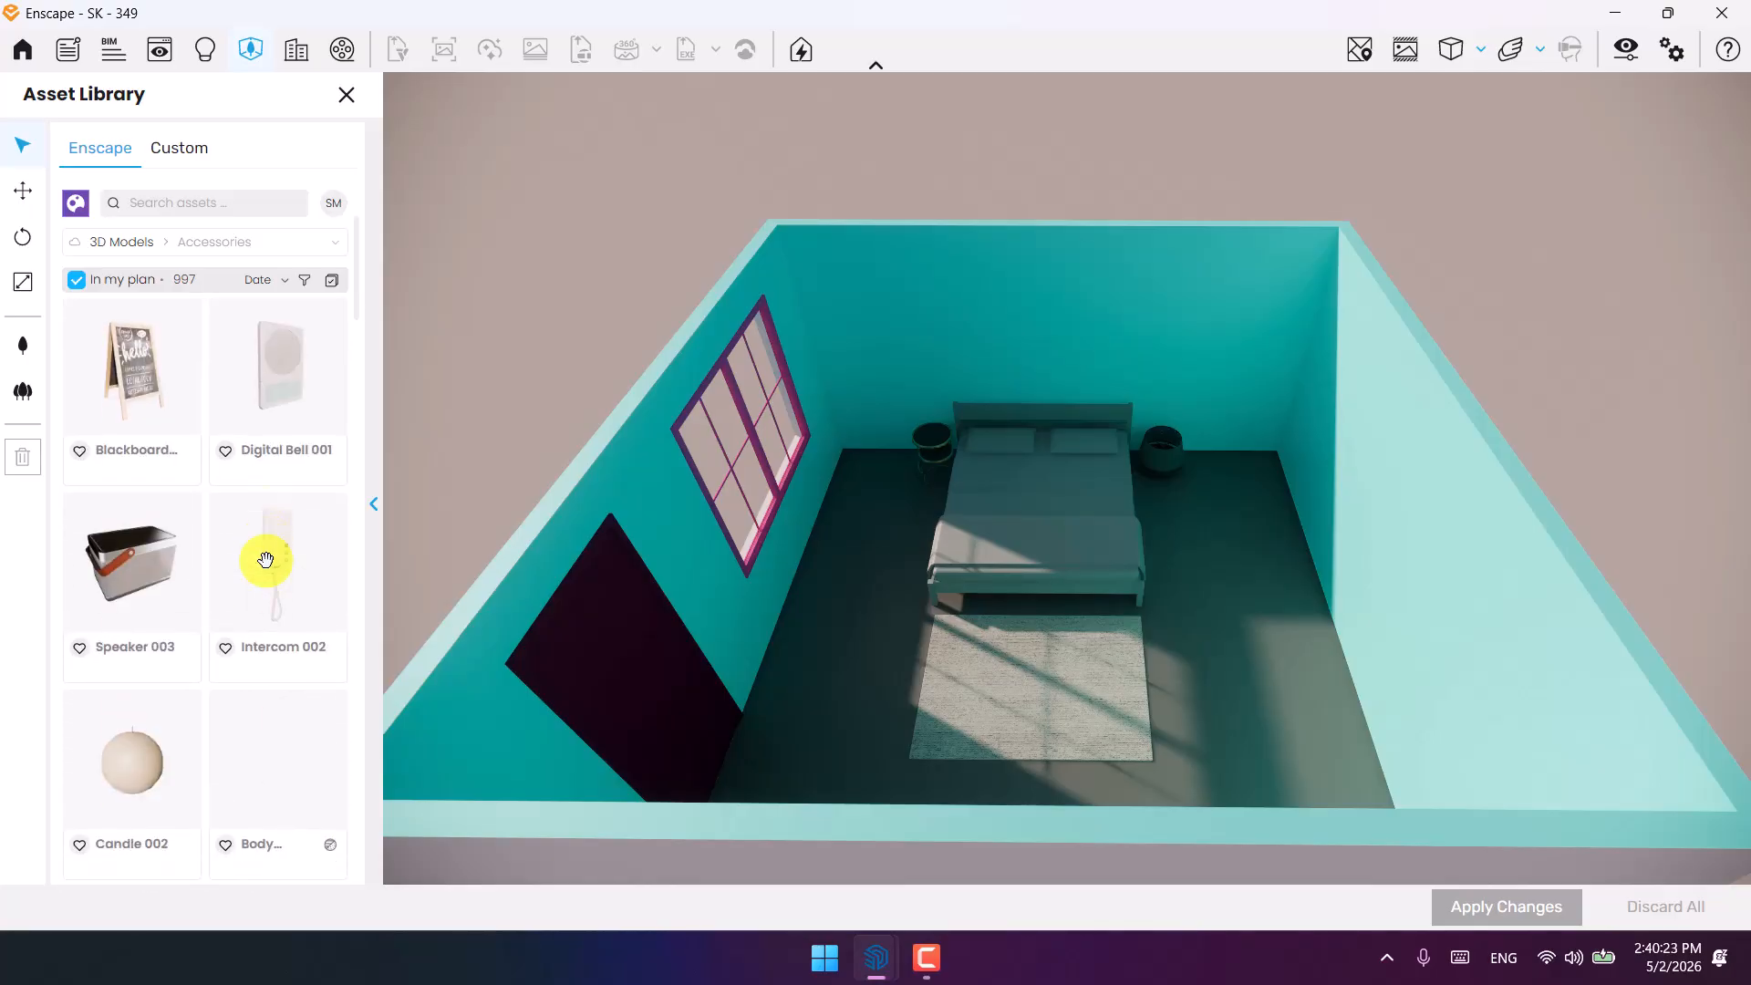
pyautogui.scroll(-10, 266, 560)
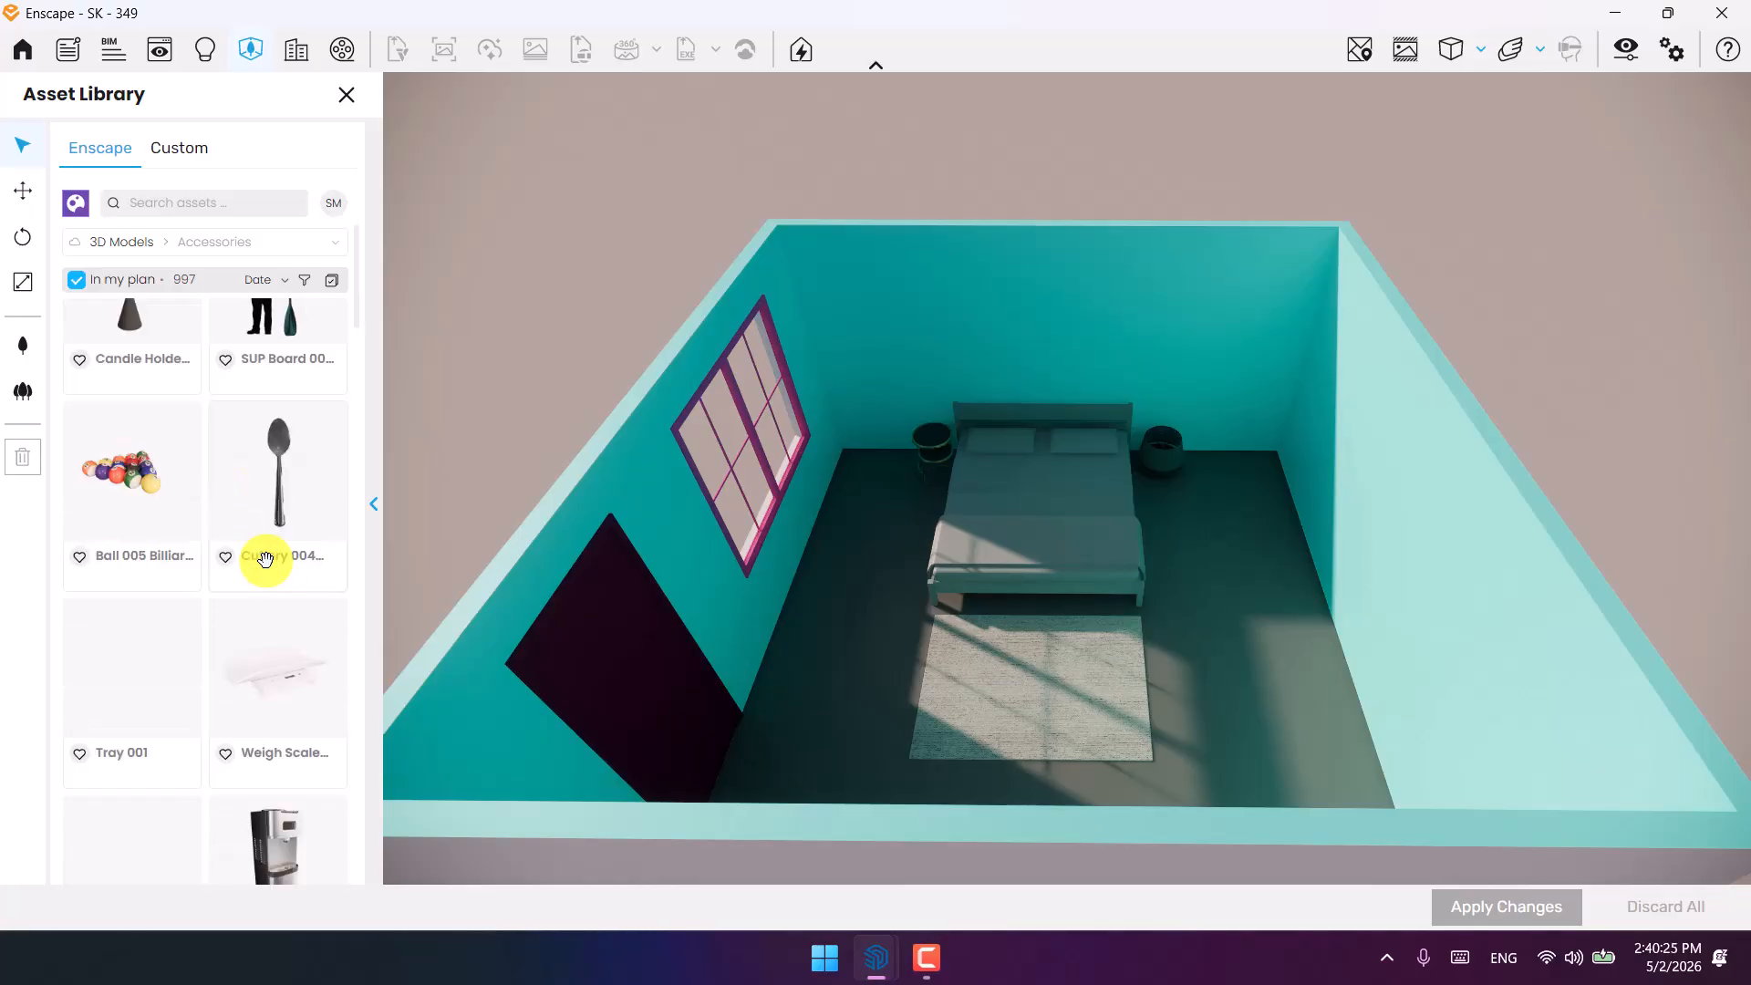
pyautogui.scroll(-10, 266, 560)
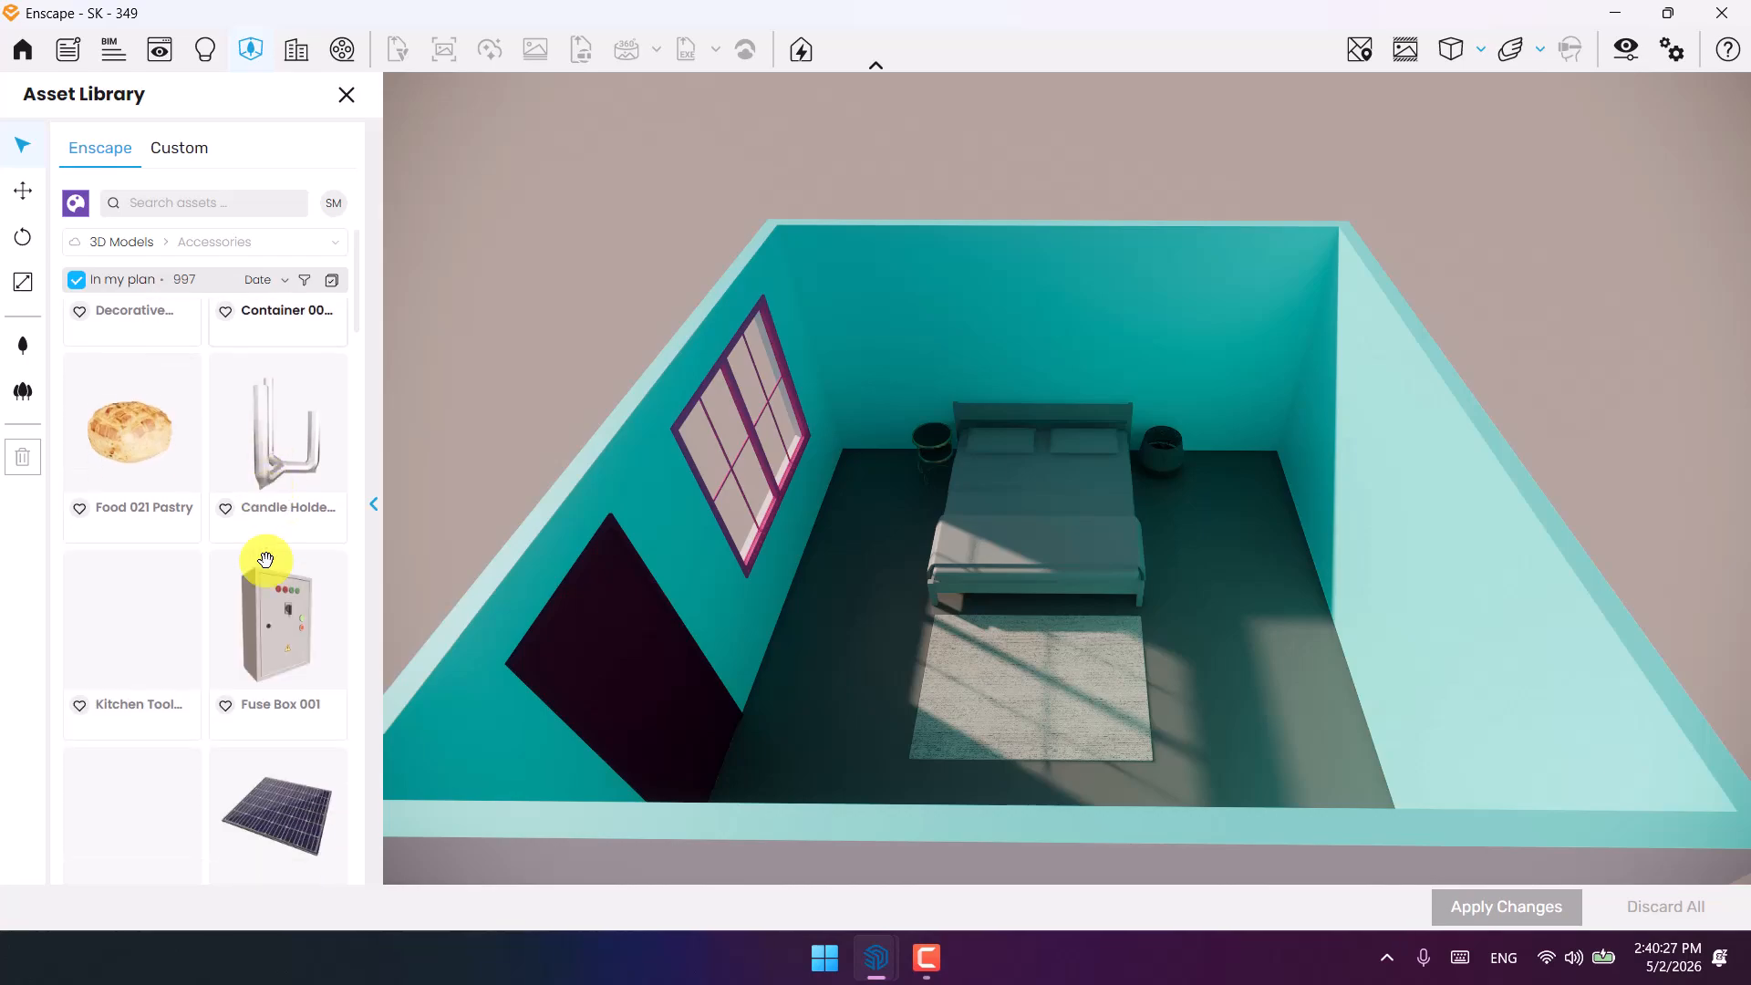
pyautogui.scroll(-5, 265, 559)
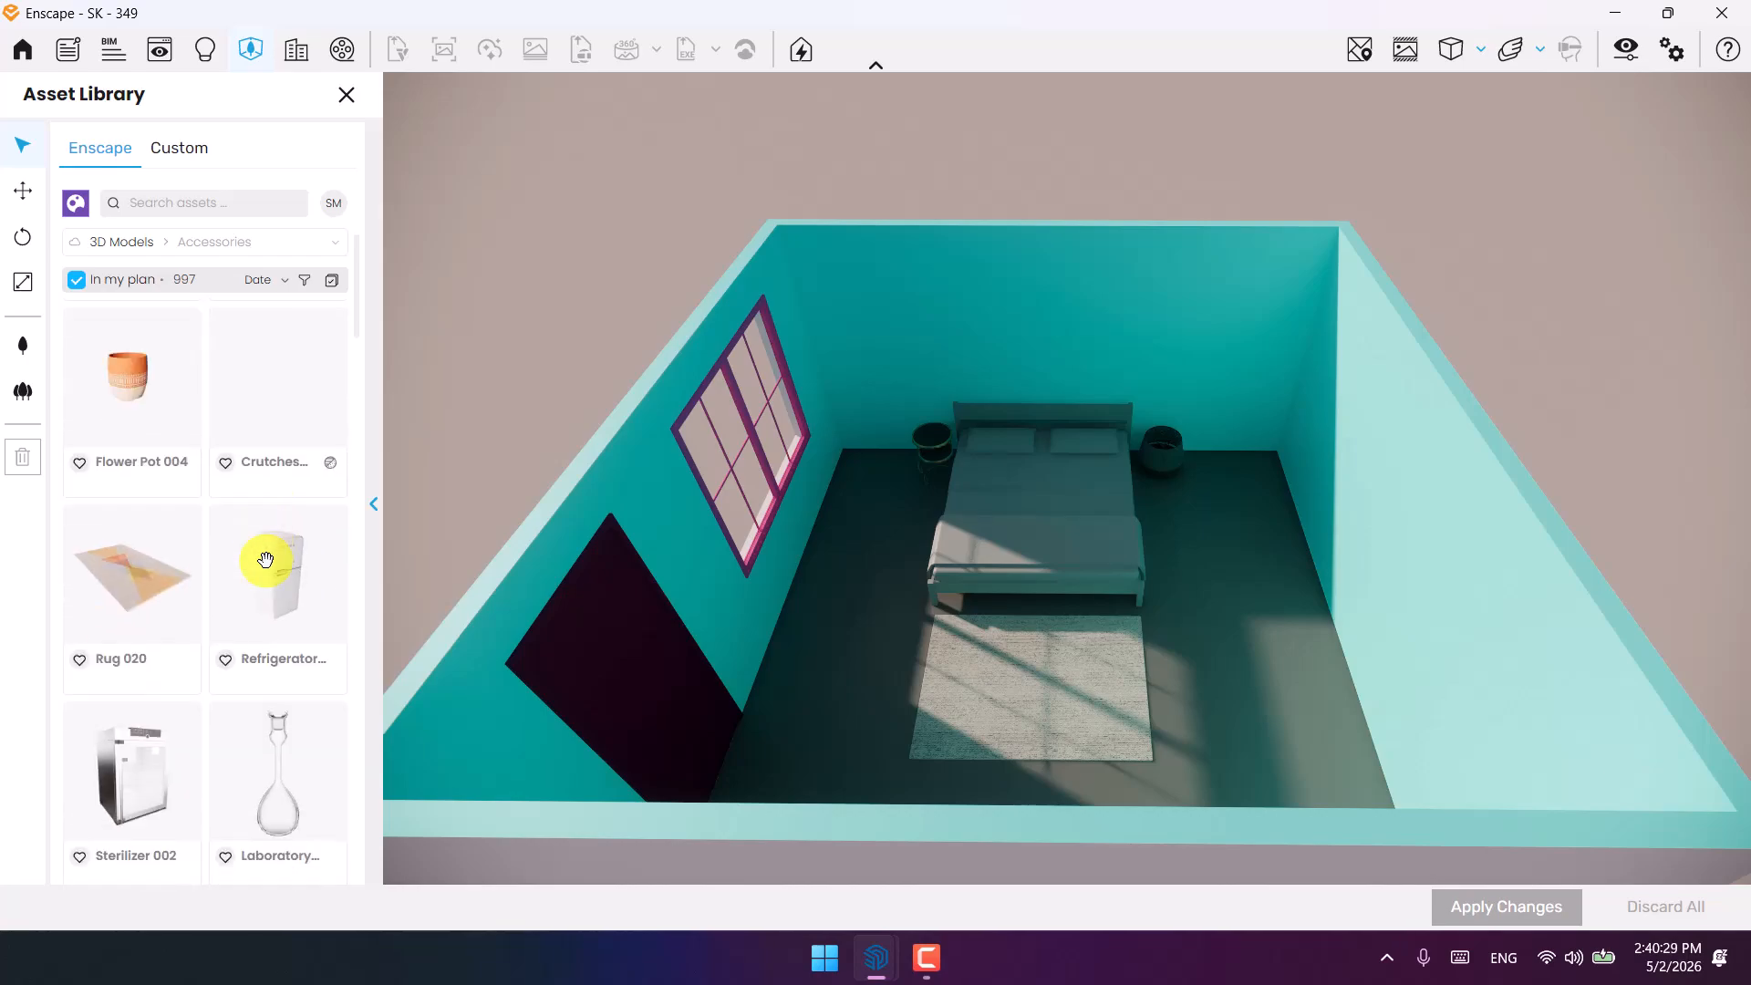
# Search the asset library for paint and place Painting 001 on the side wall opposite the window.
pyautogui.click(178, 203)
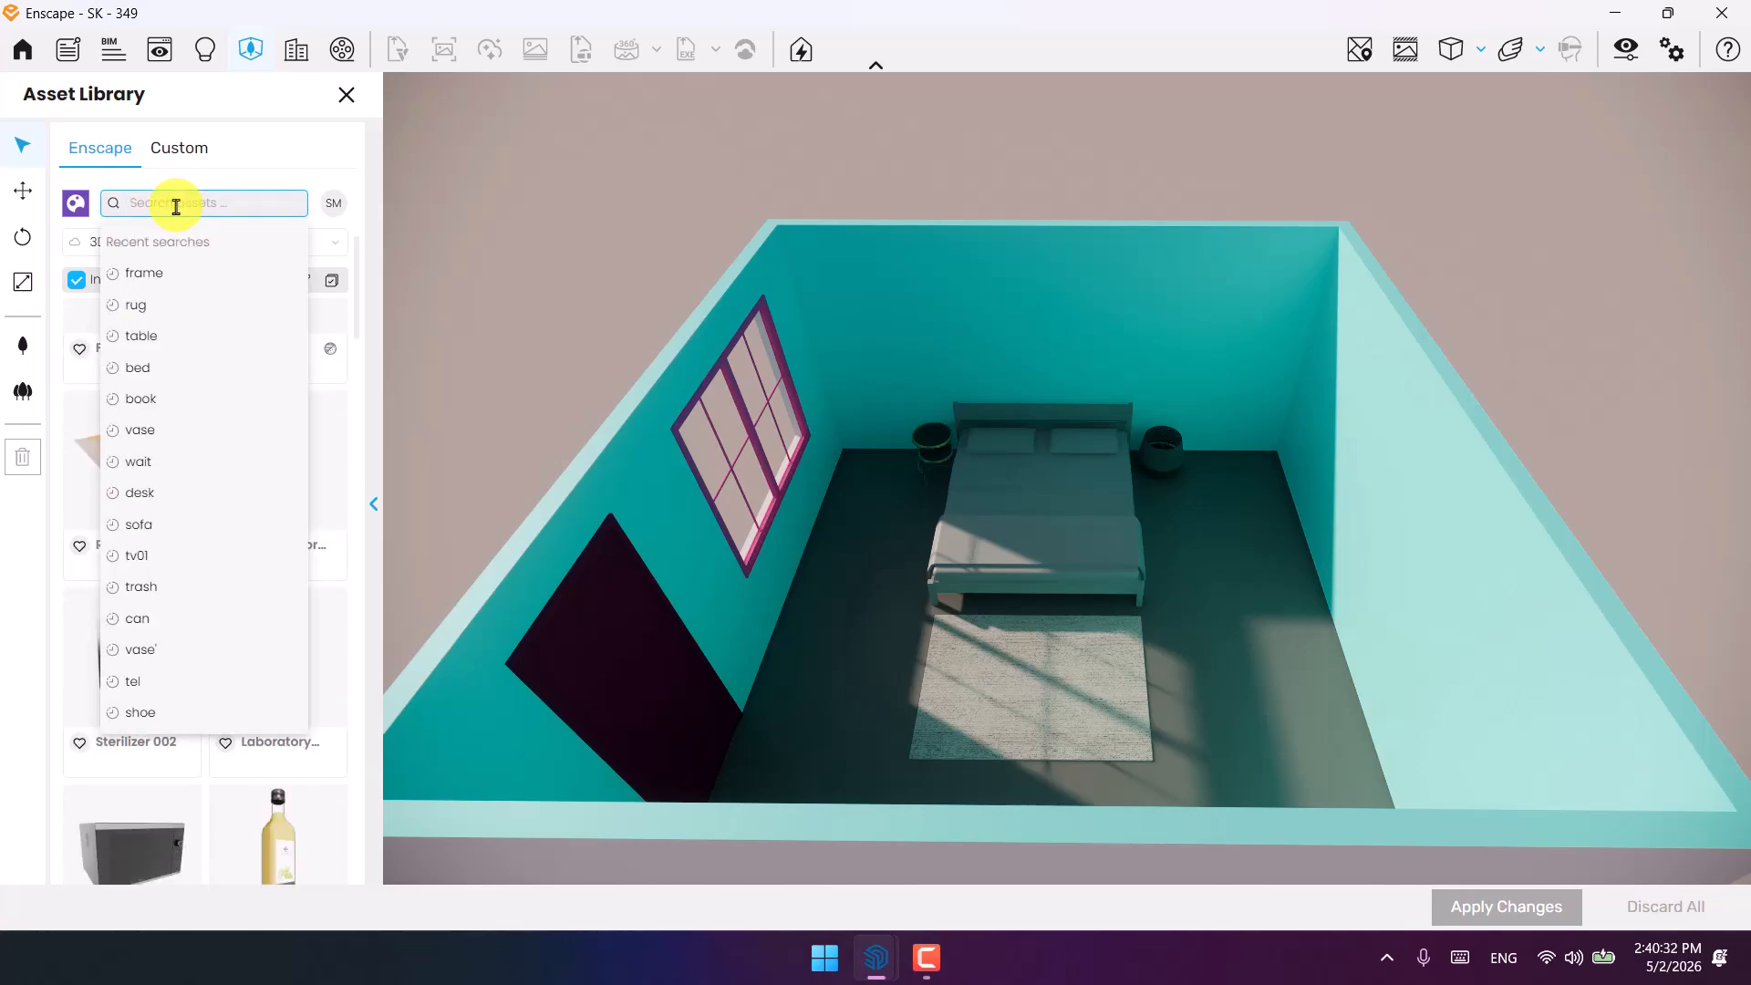
pyautogui.write('paint')
pyautogui.press('Return')
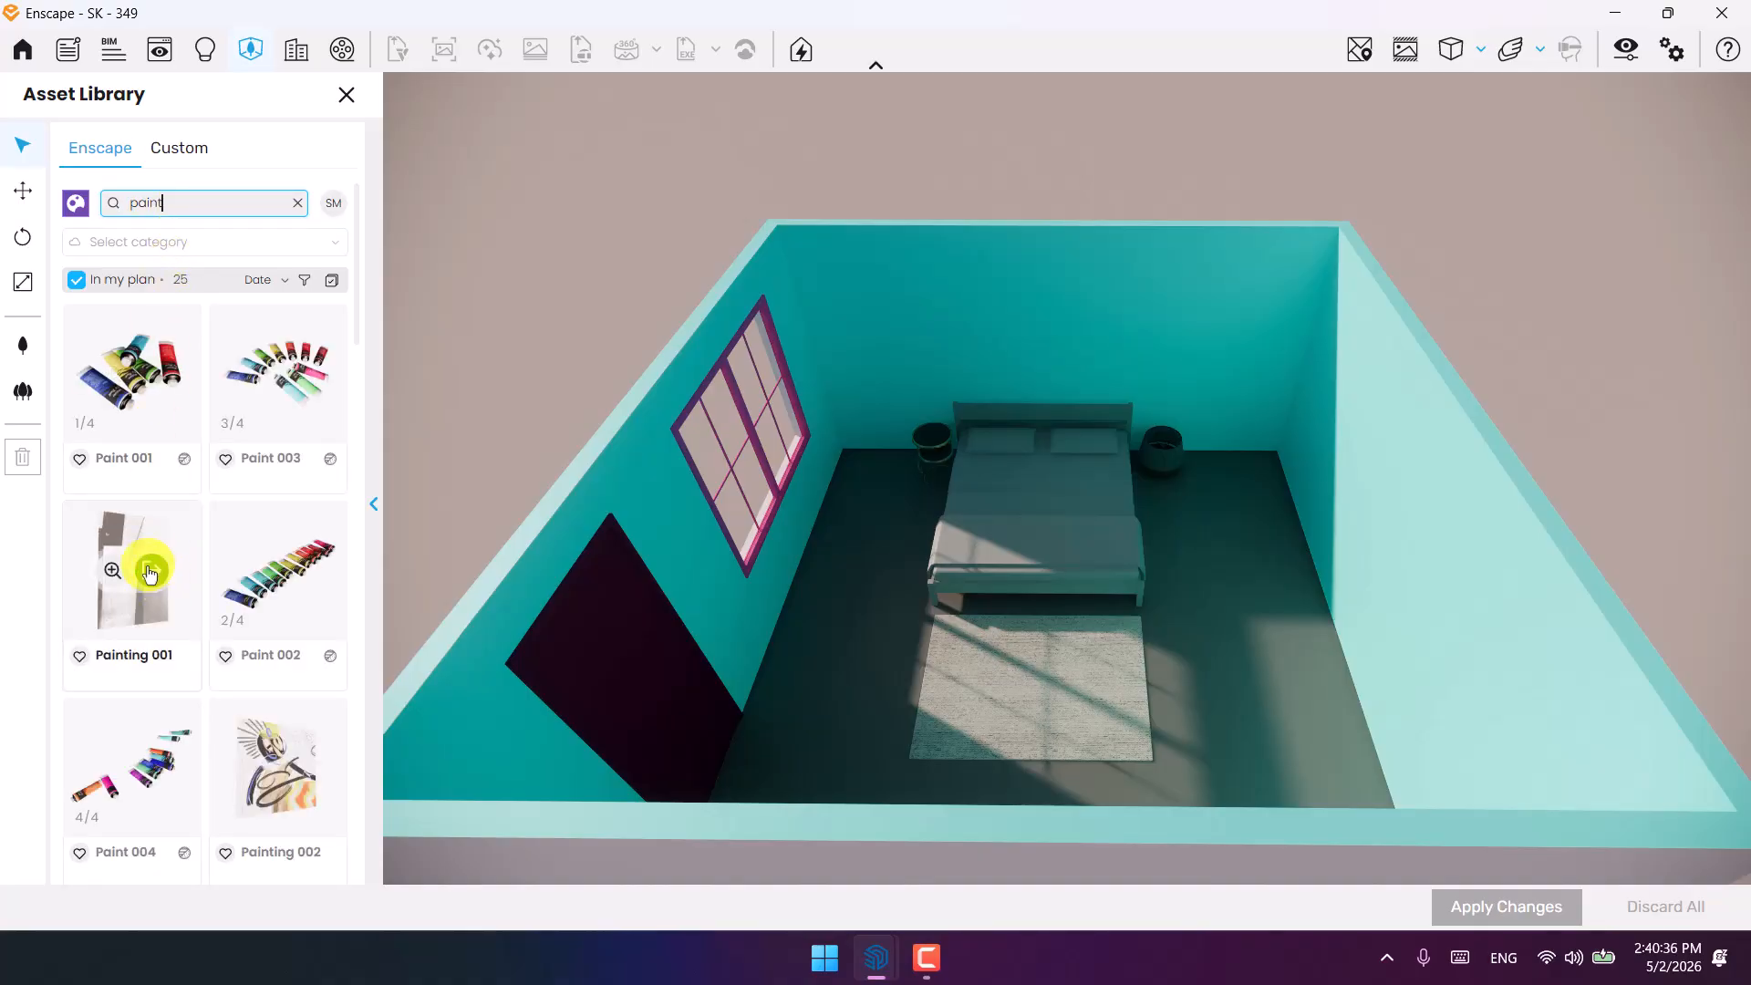
pyautogui.click(150, 571)
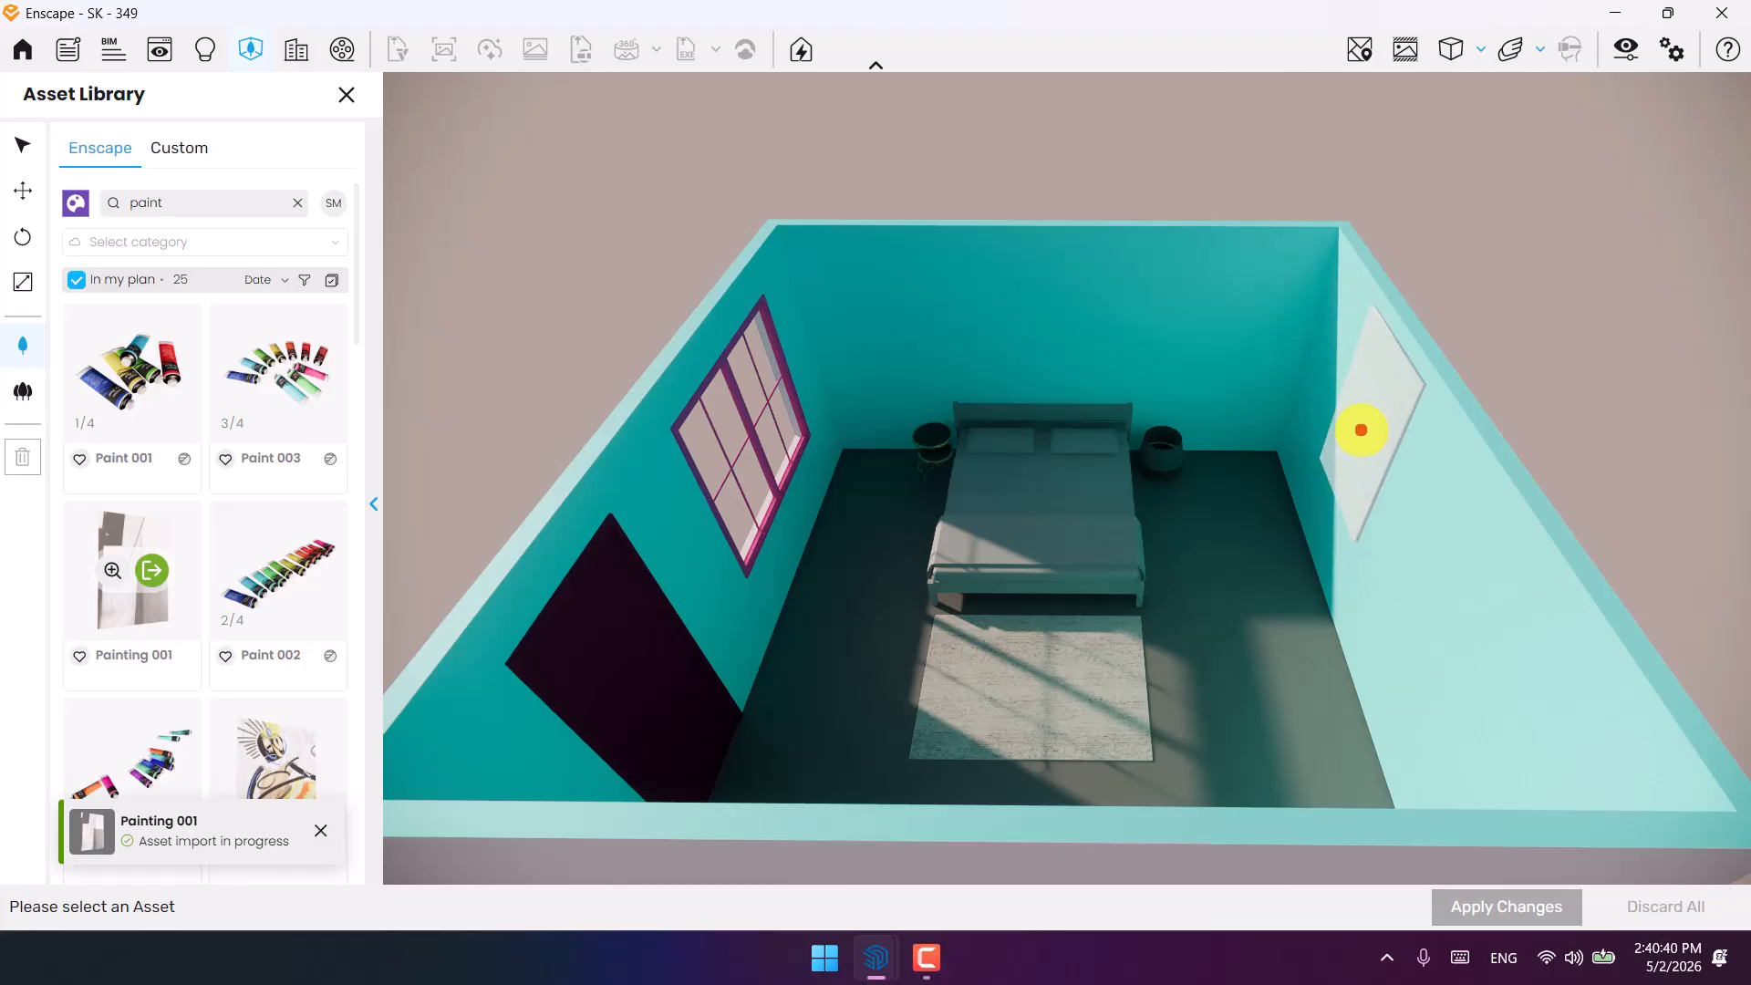
pyautogui.click(1360, 429)
# Rotate the painting to 90° around Y and move it onto the wall above the bed, at about X 0.140, Y 2.127, Z -2.817.
pyautogui.click(24, 147)
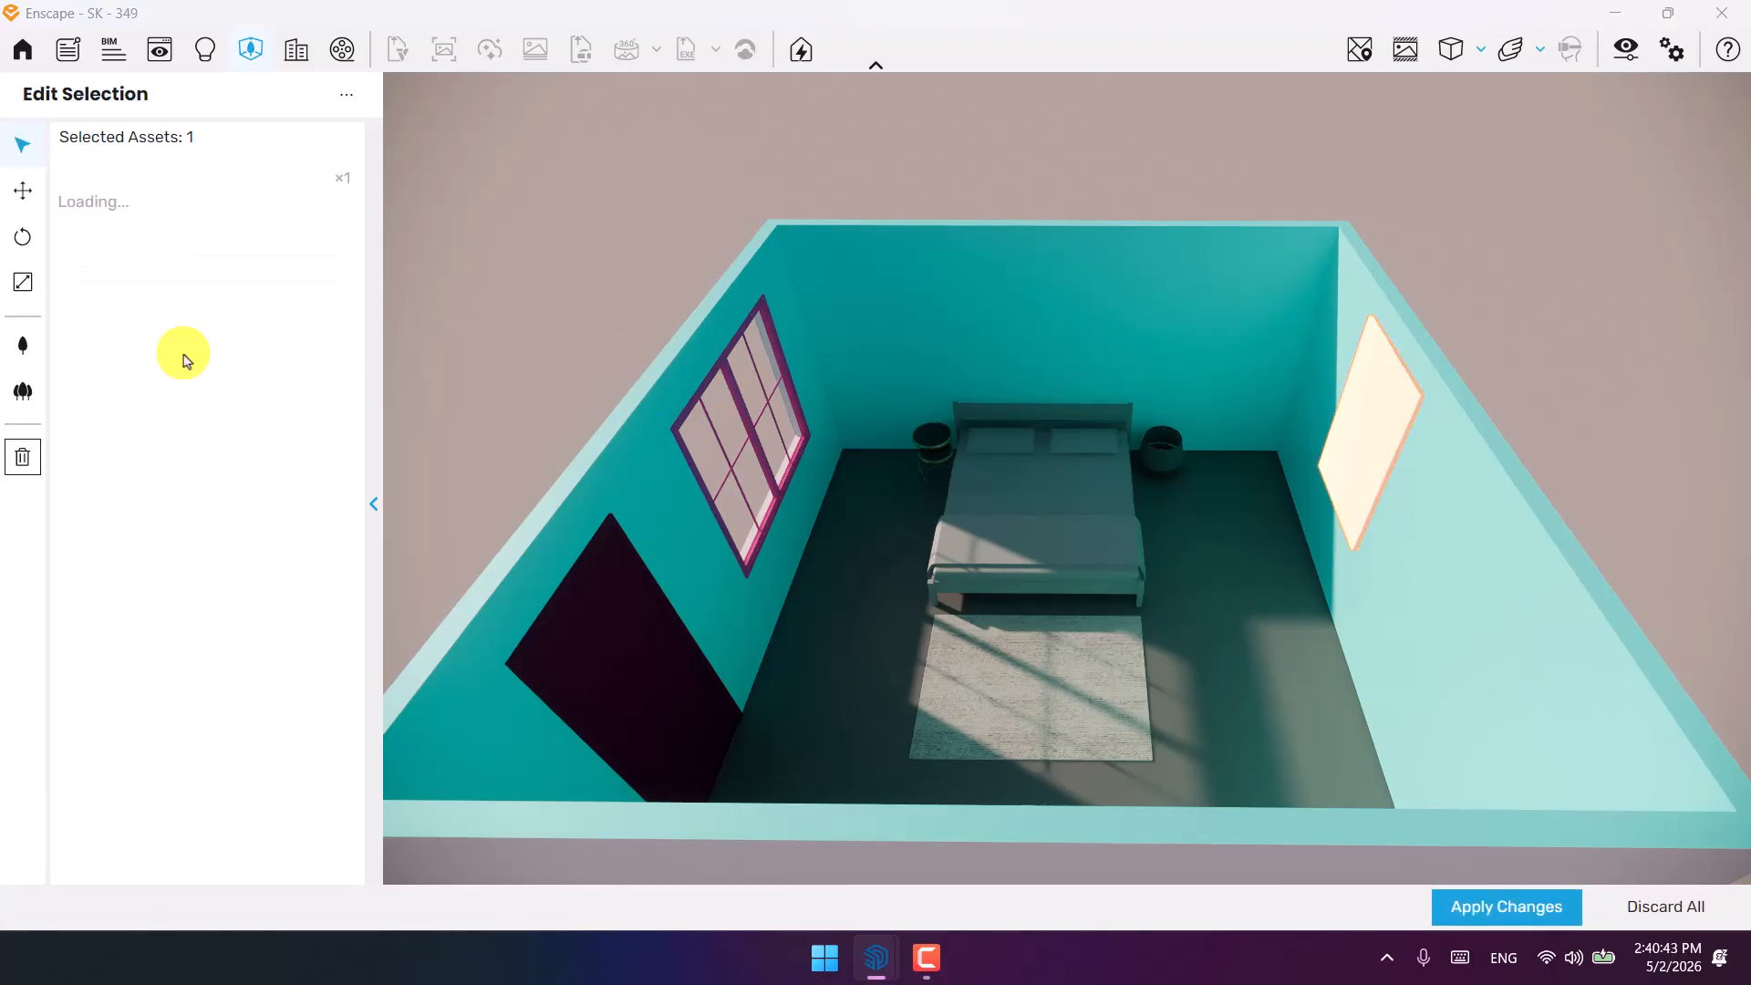
pyautogui.click(25, 242)
pyautogui.moveTo(1282, 474); pyautogui.dragTo(1067, 477)
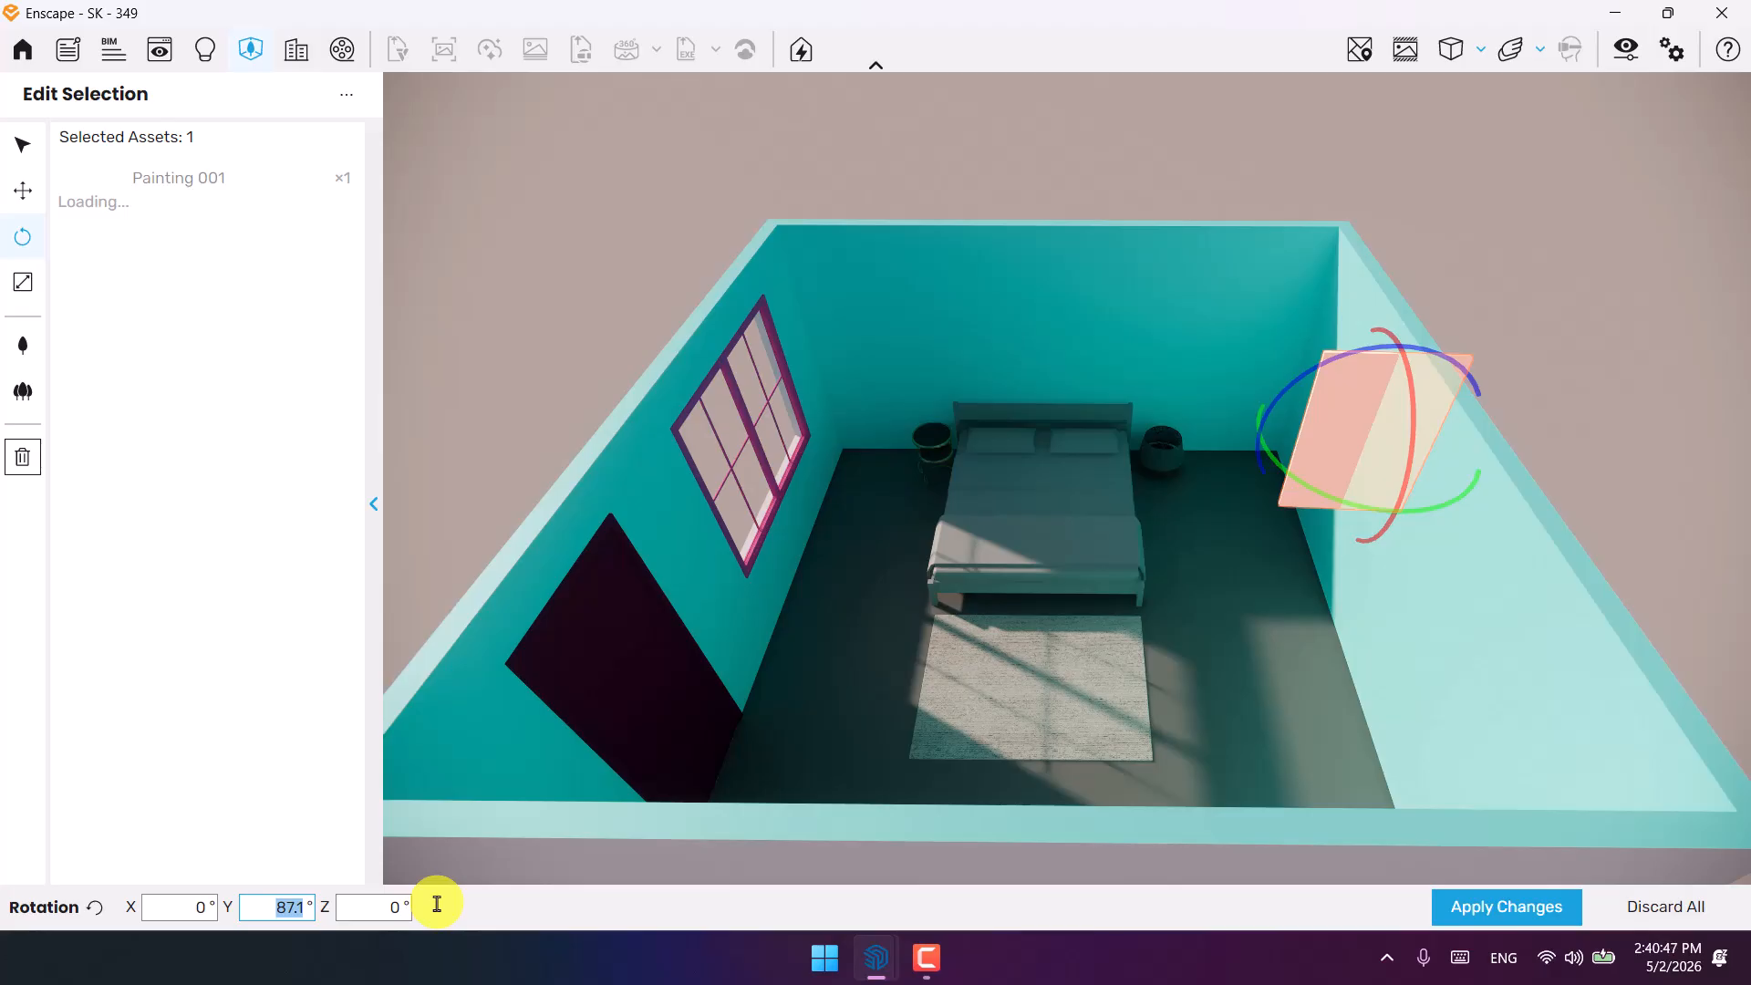
pyautogui.write('90')
pyautogui.click(23, 189)
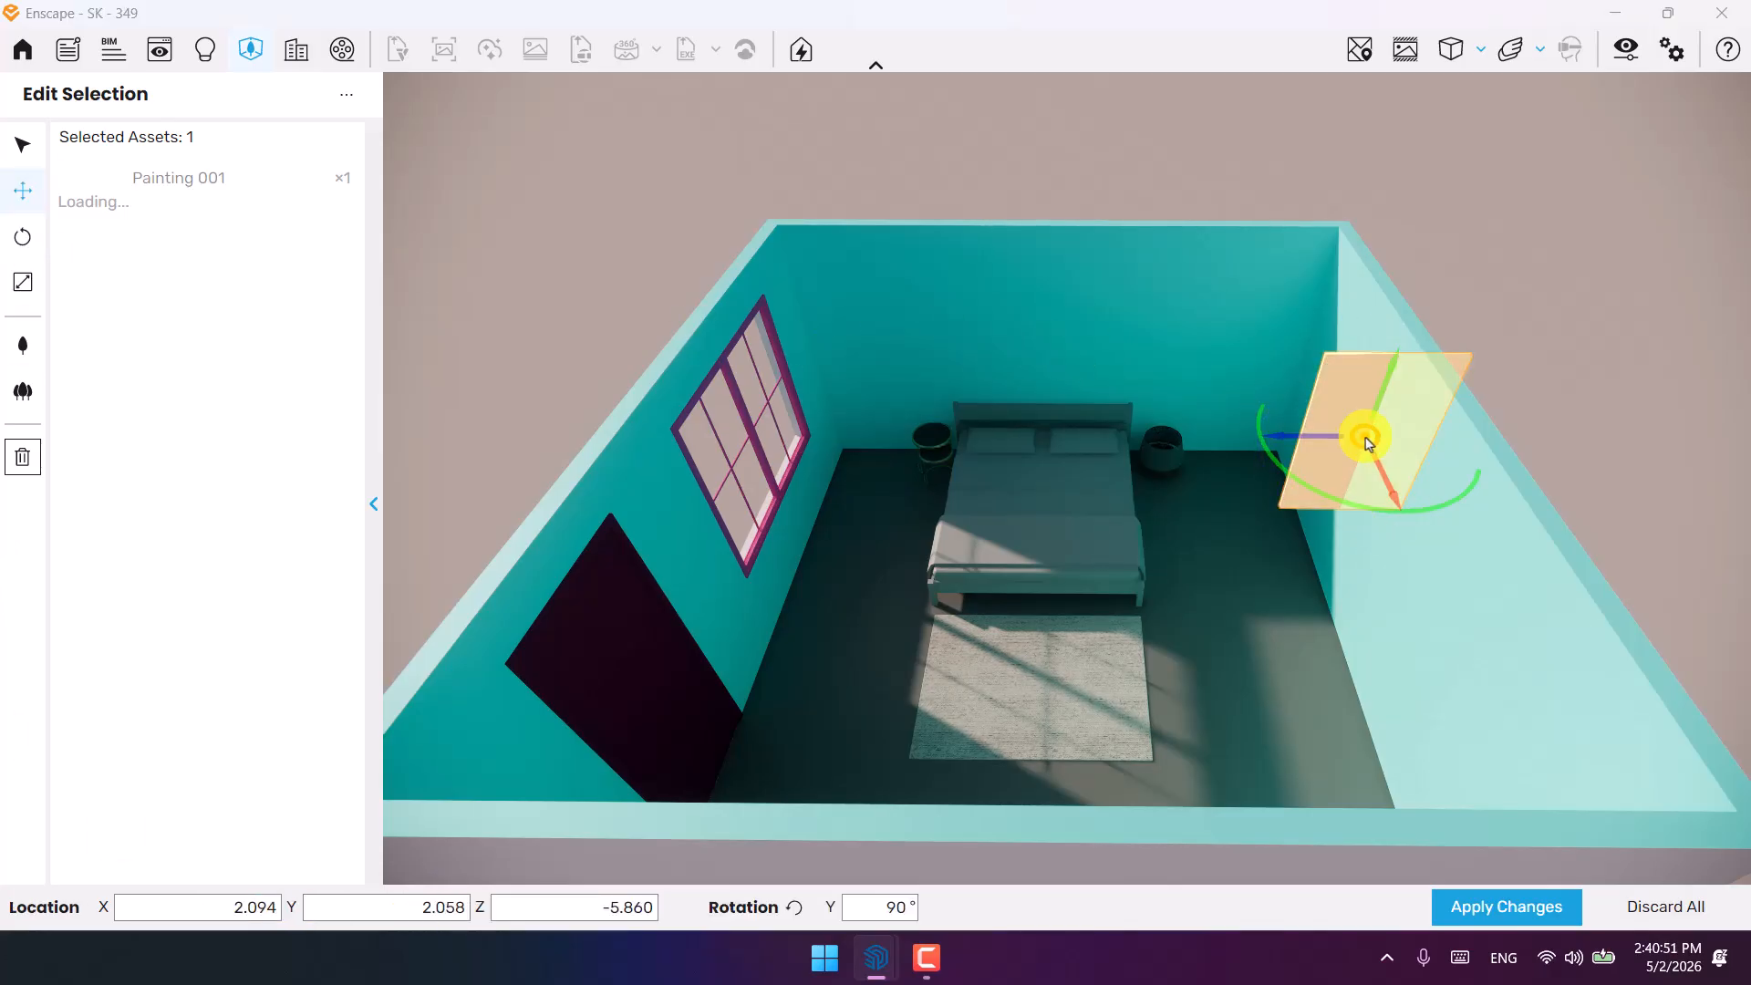
pyautogui.moveTo(1368, 442); pyautogui.dragTo(1033, 333)
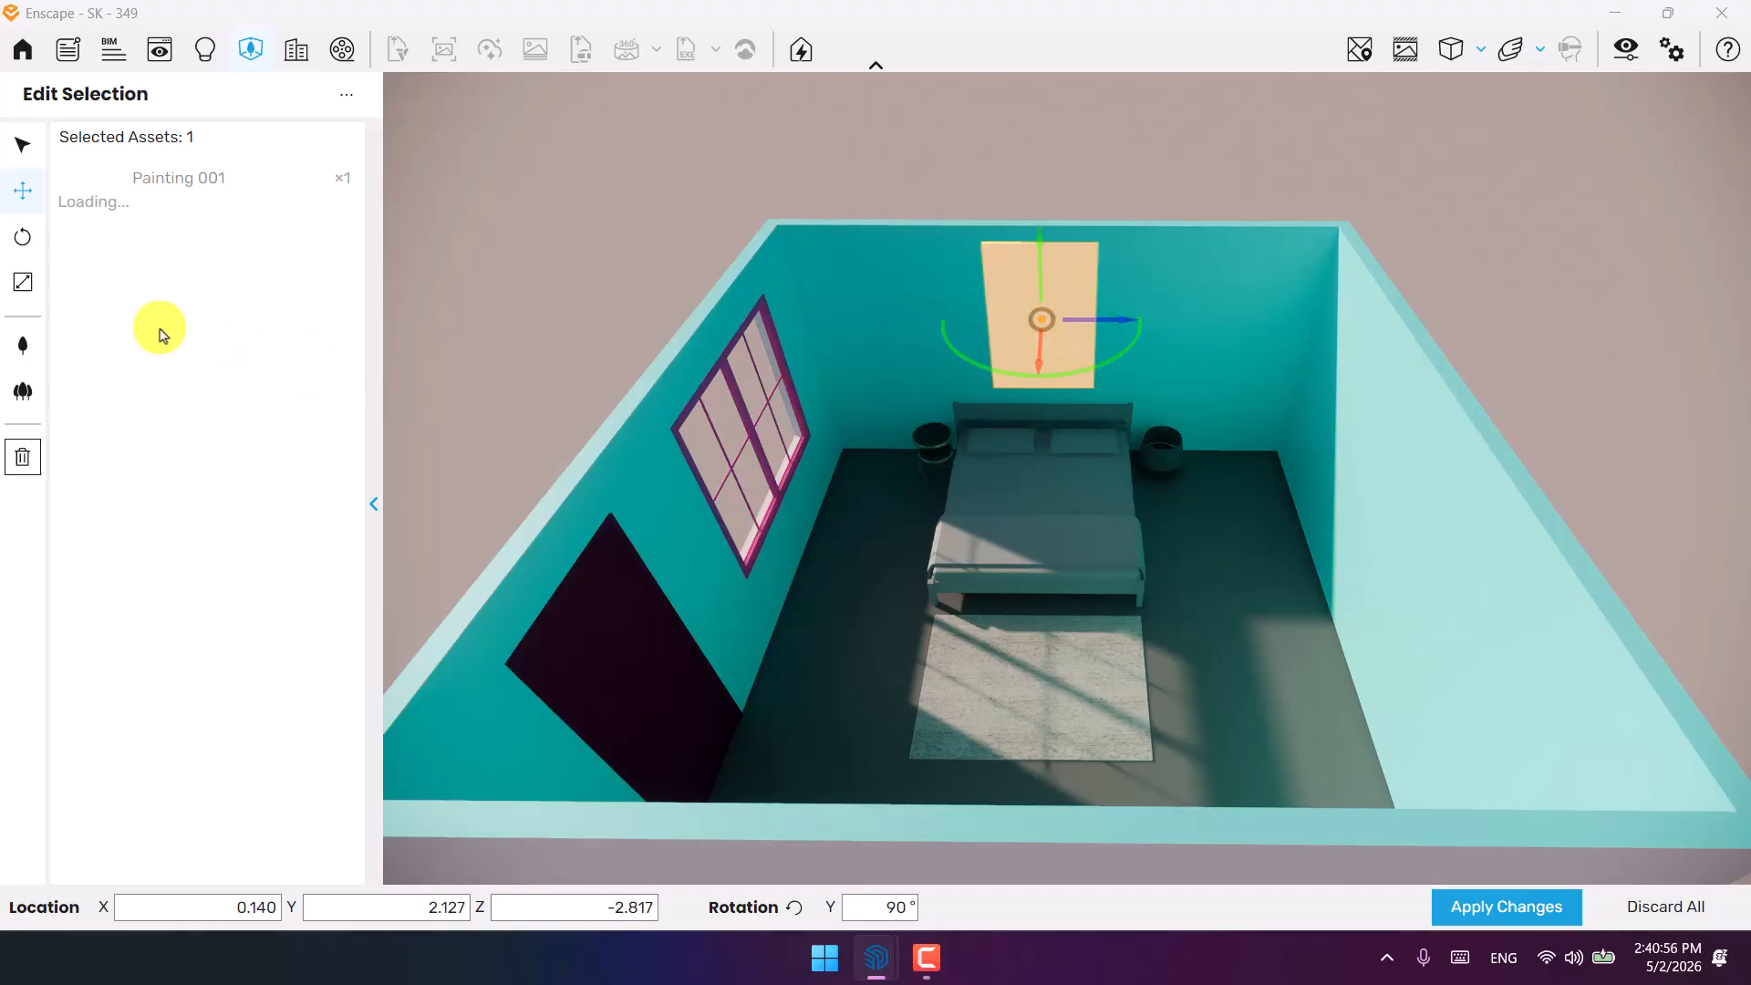
# Scale the painting down, lower it toward the headboard to about Y 1.917 and apply the asset changes.
pyautogui.click(23, 282)
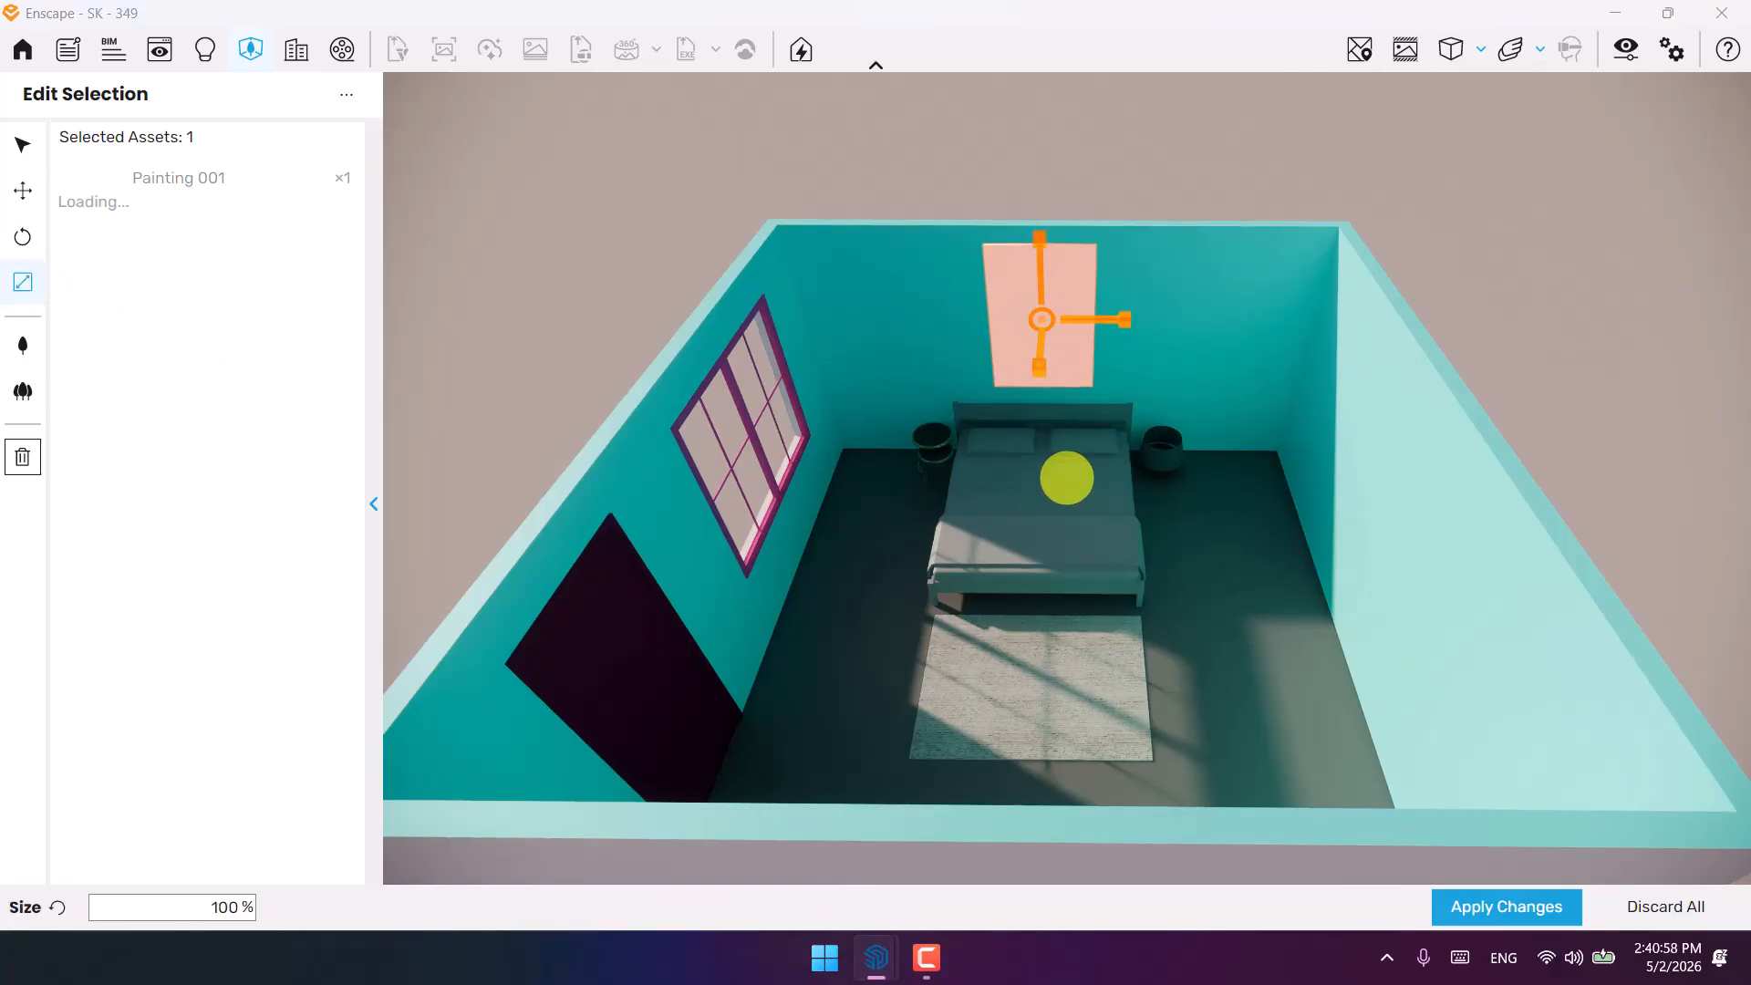
pyautogui.click(23, 191)
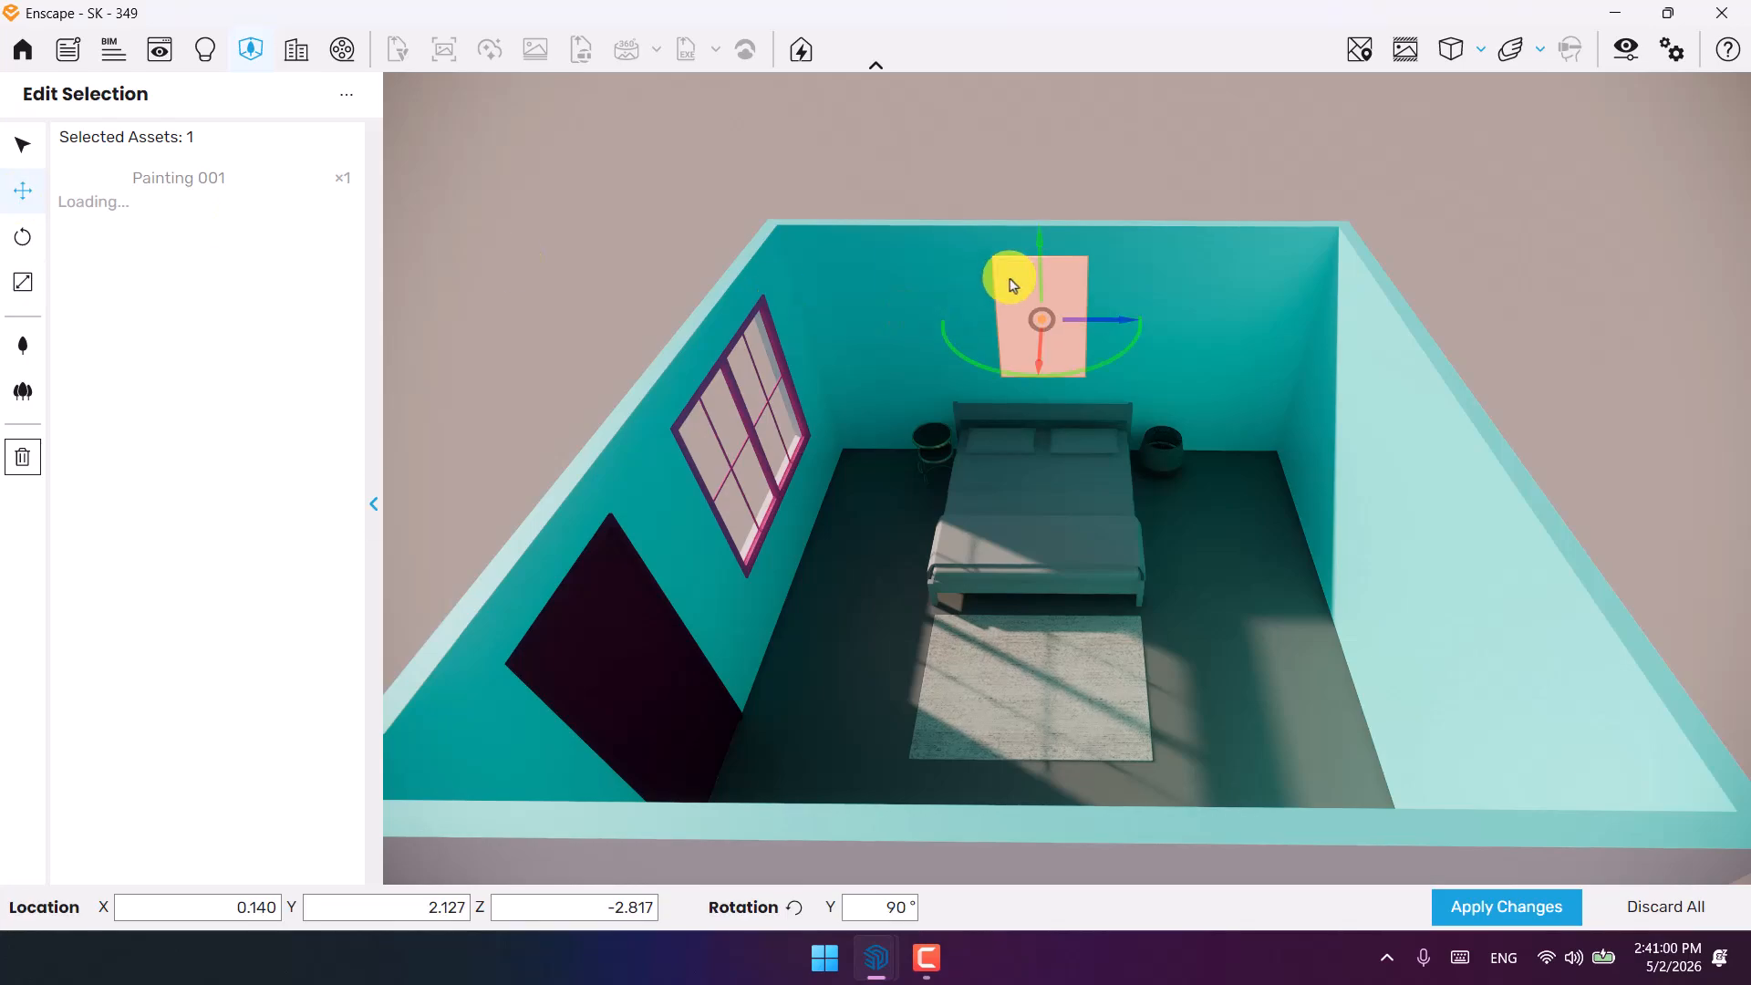
pyautogui.moveTo(1044, 276); pyautogui.dragTo(1044, 315)
pyautogui.click(1470, 906)
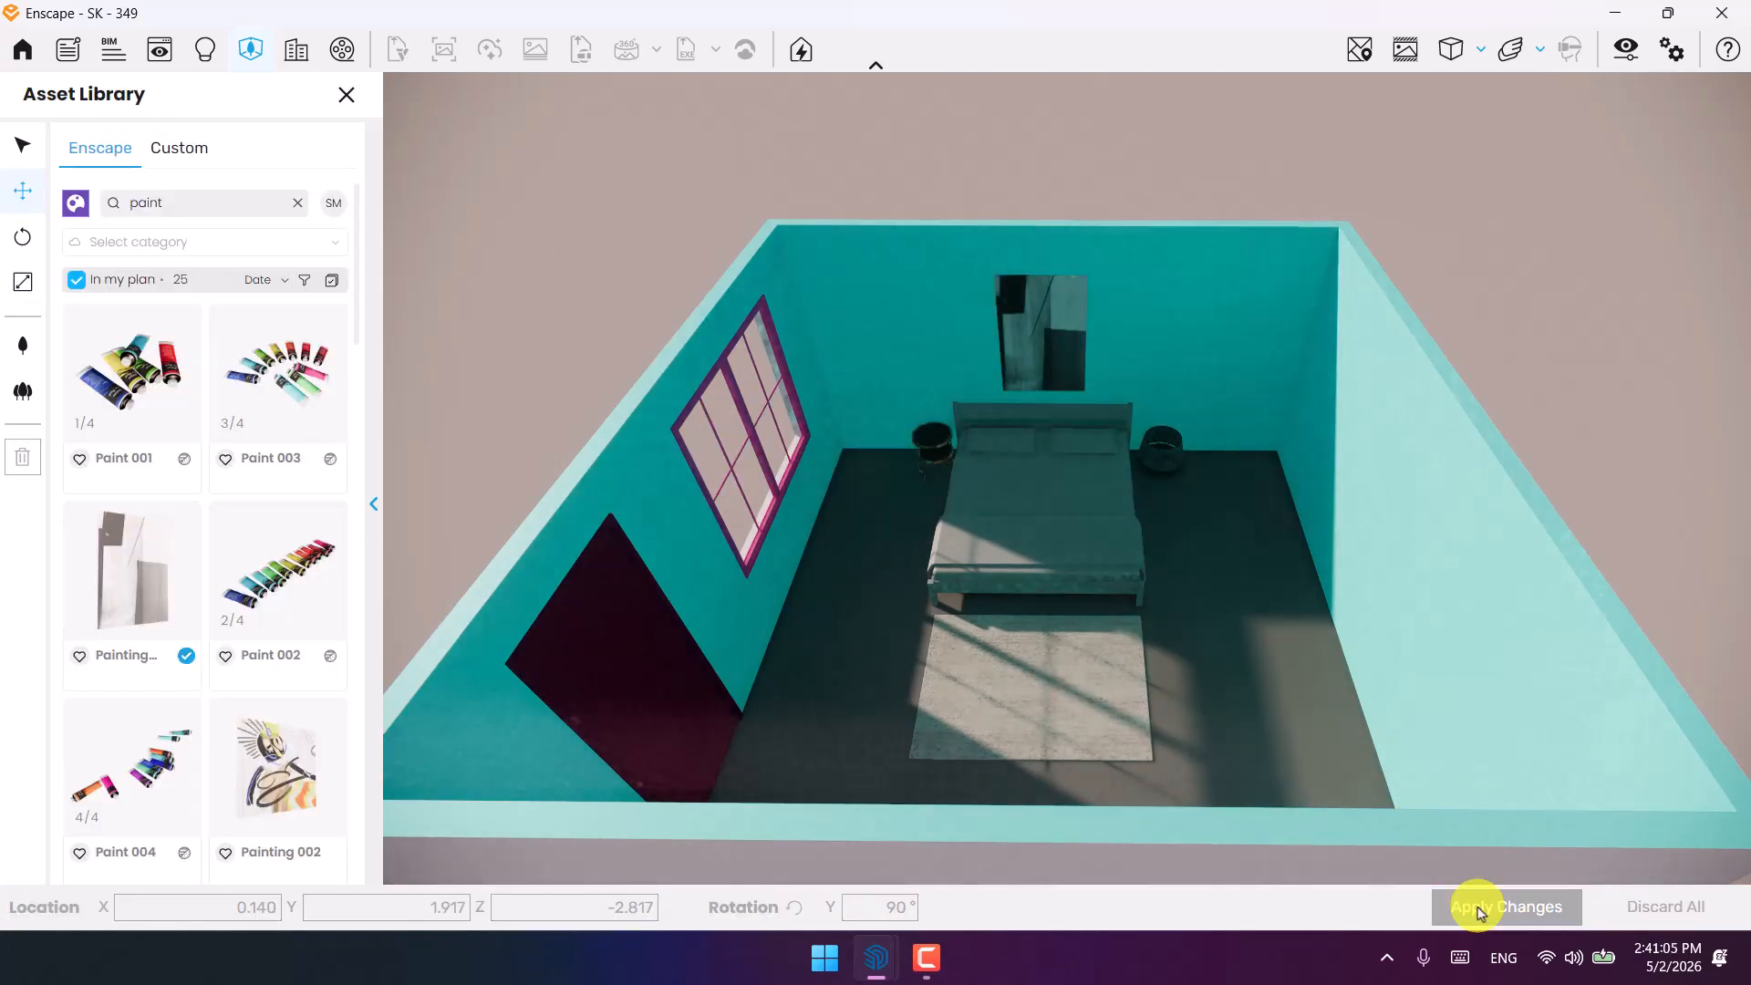
# Leave the asset library and recall Scene 1 in the SketchUp window.
pyautogui.click(23, 145)
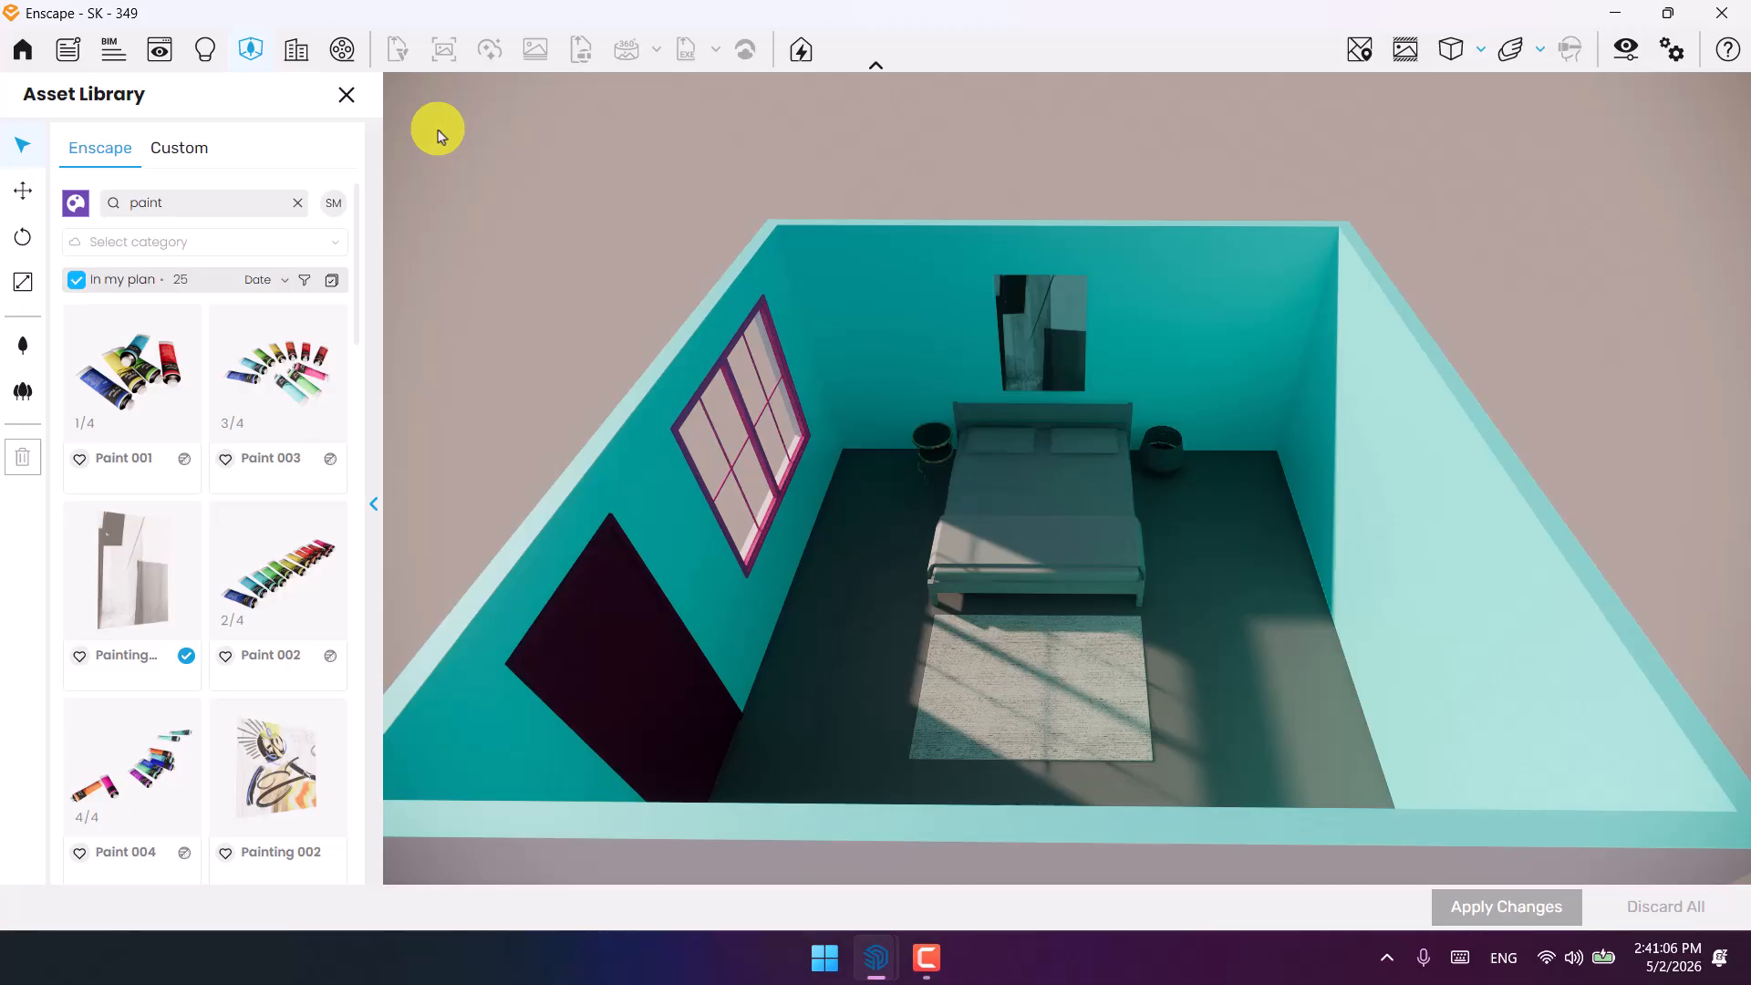
pyautogui.click(347, 96)
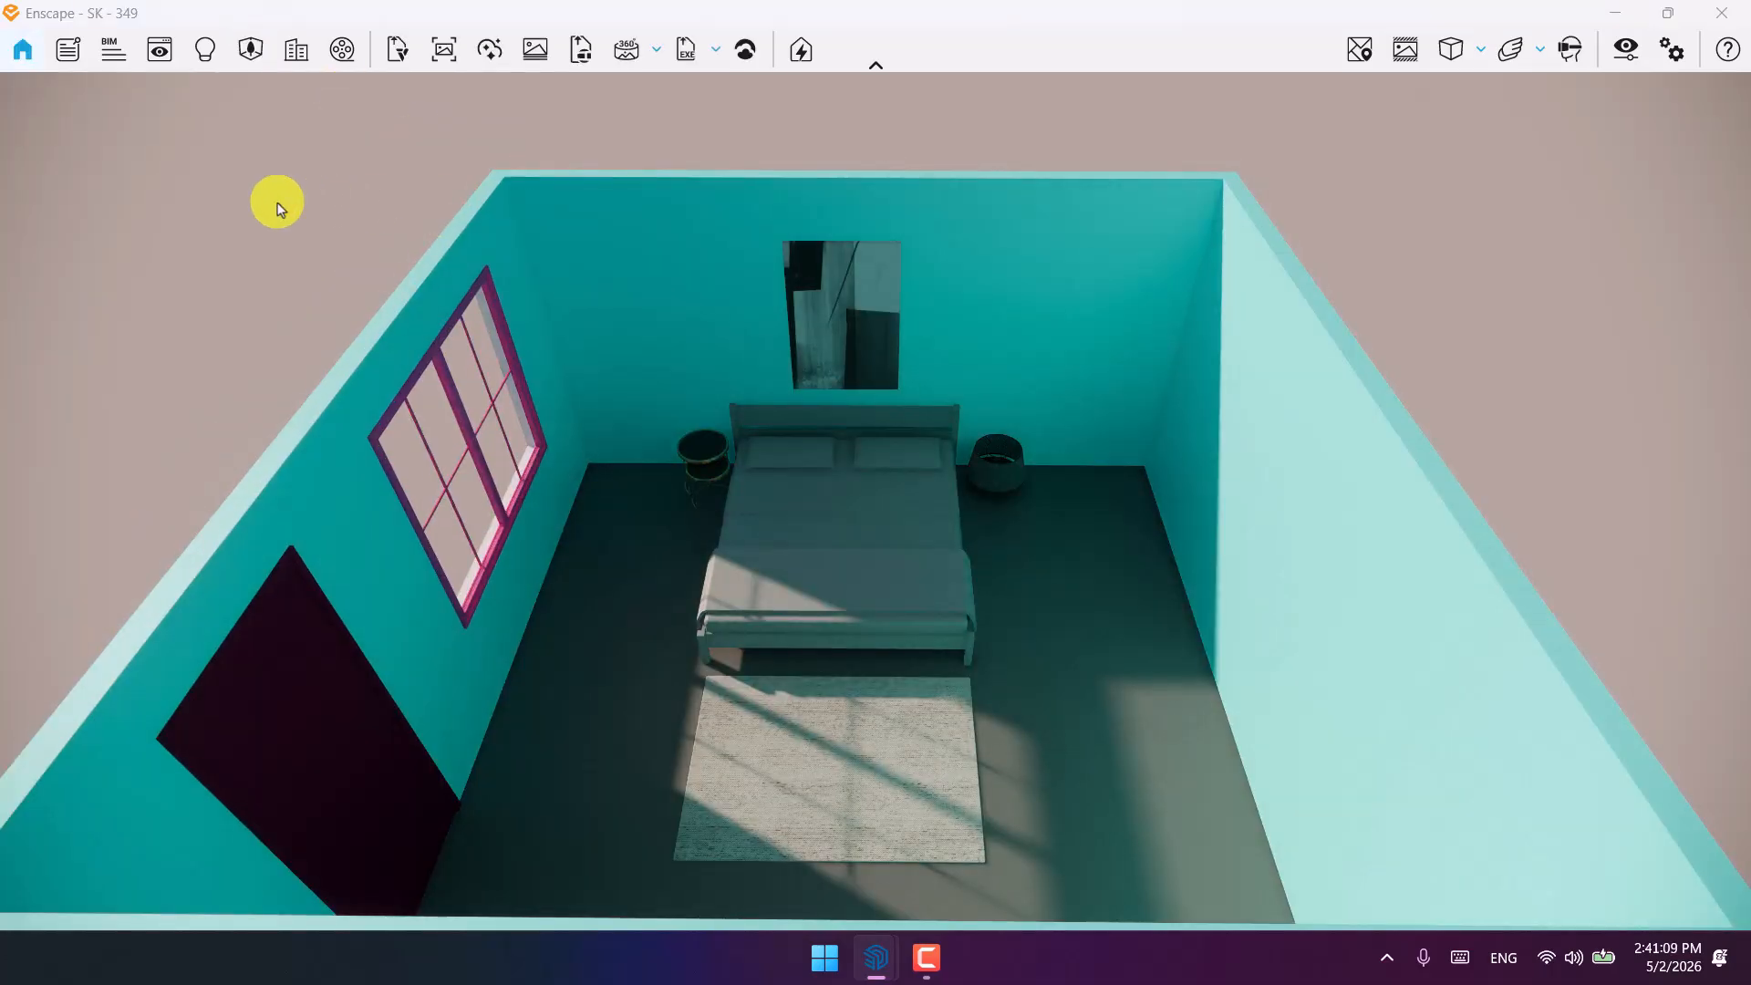
pyautogui.click(887, 967)
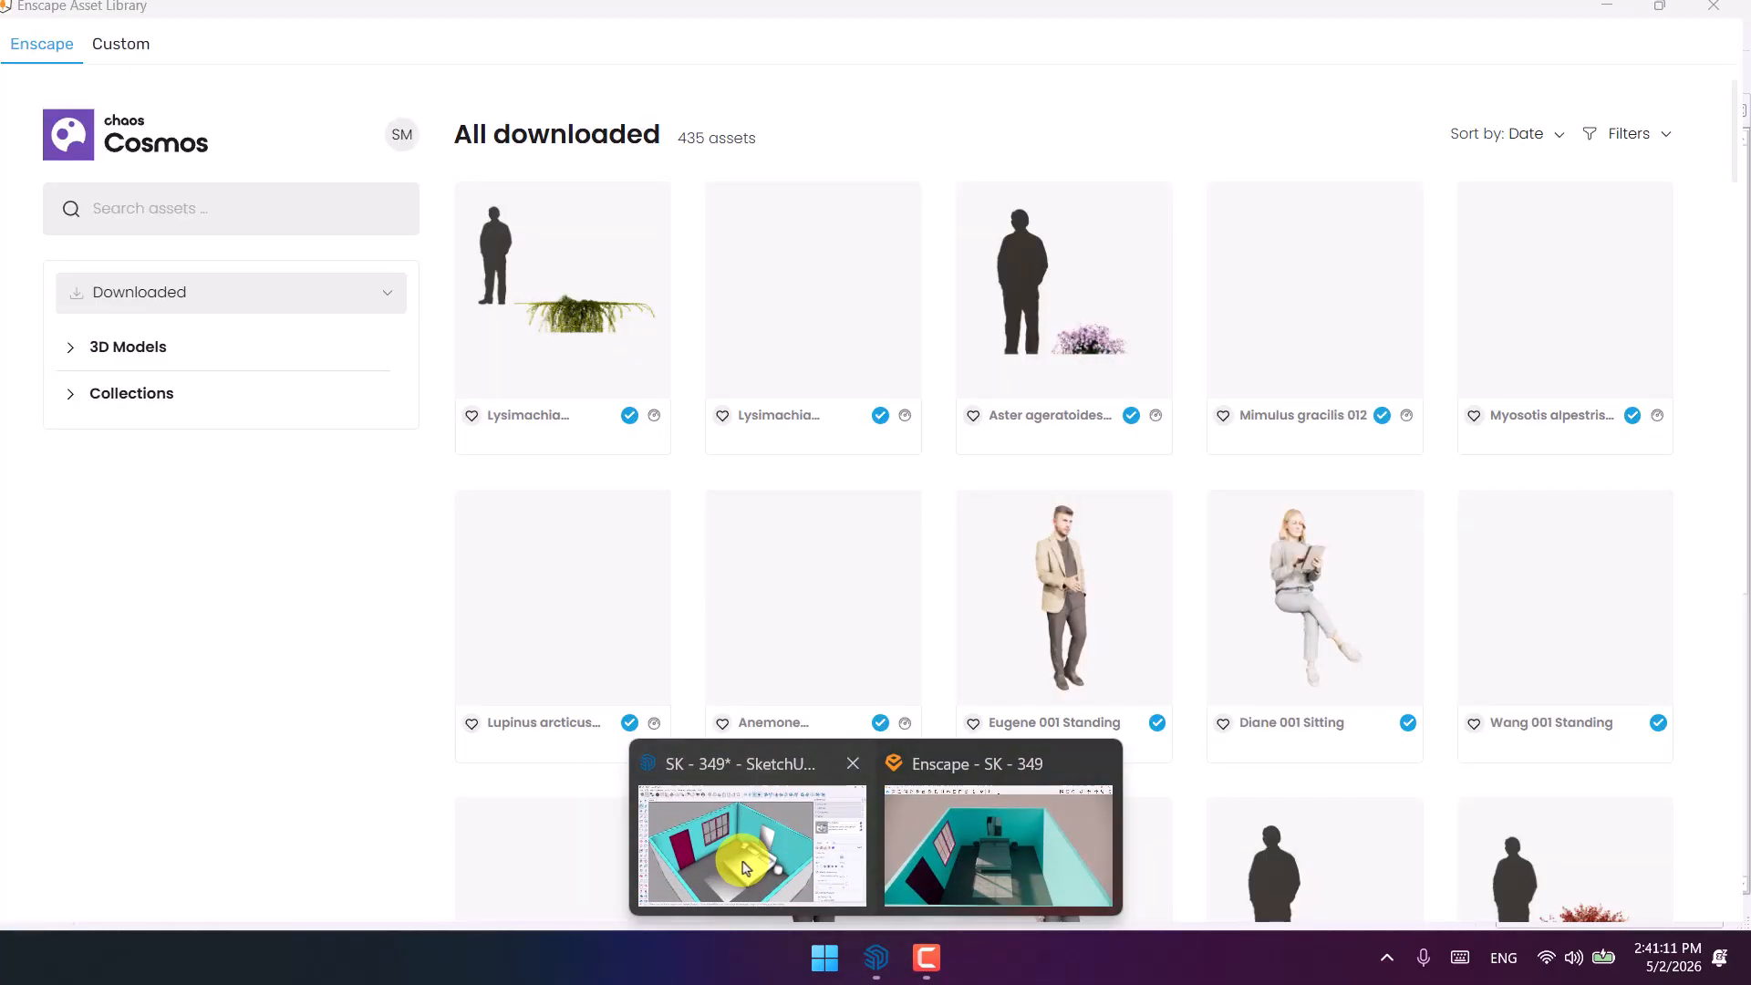
pyautogui.click(747, 867)
pyautogui.press('space')
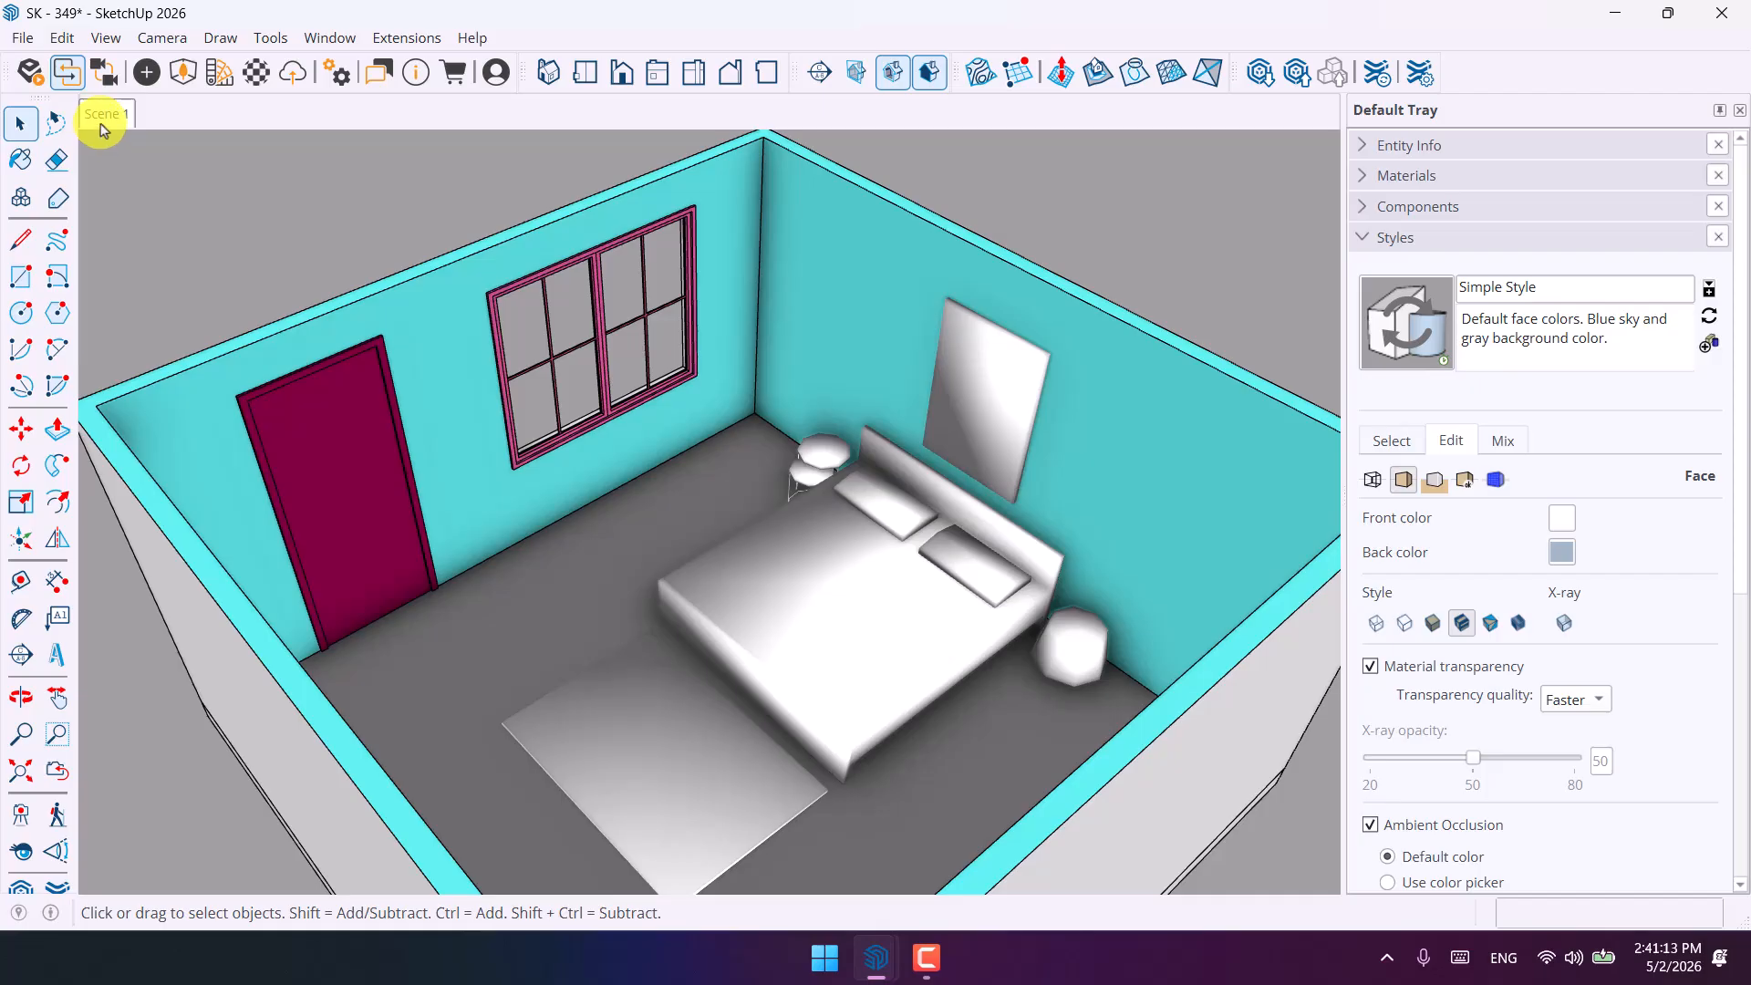
pyautogui.click(100, 120)
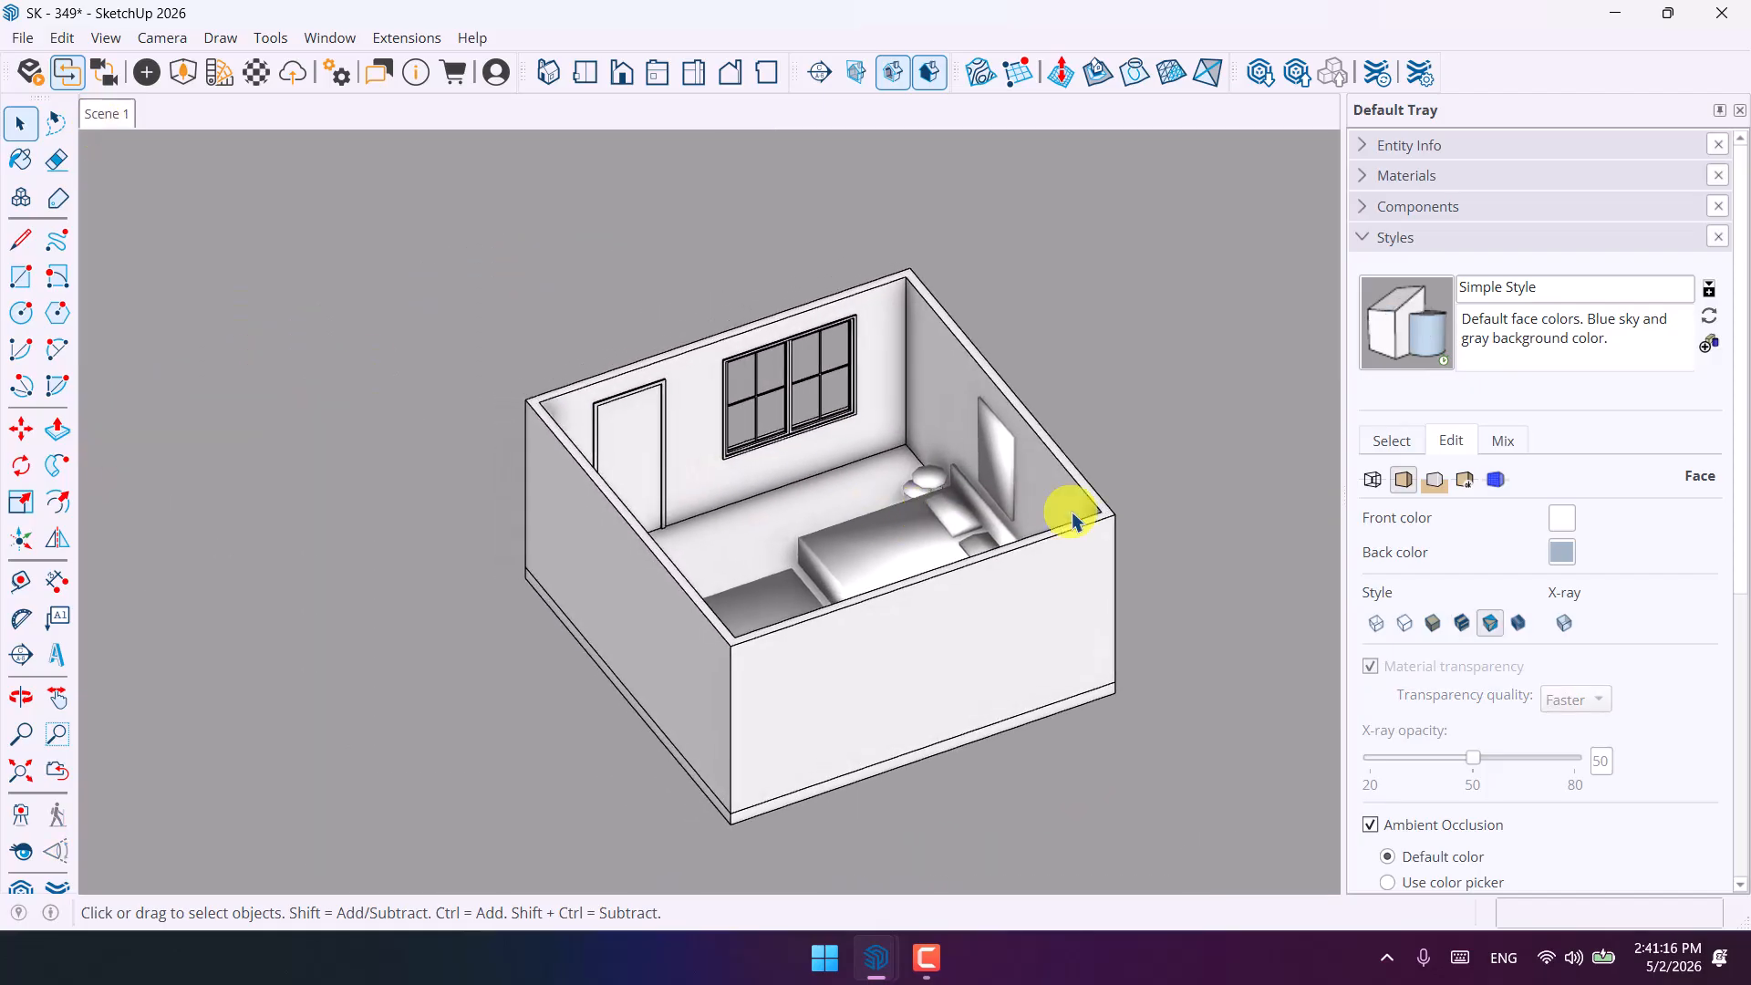
# Switch to the Enscape window and set its camera projection to Orthographic.
pyautogui.click(879, 964)
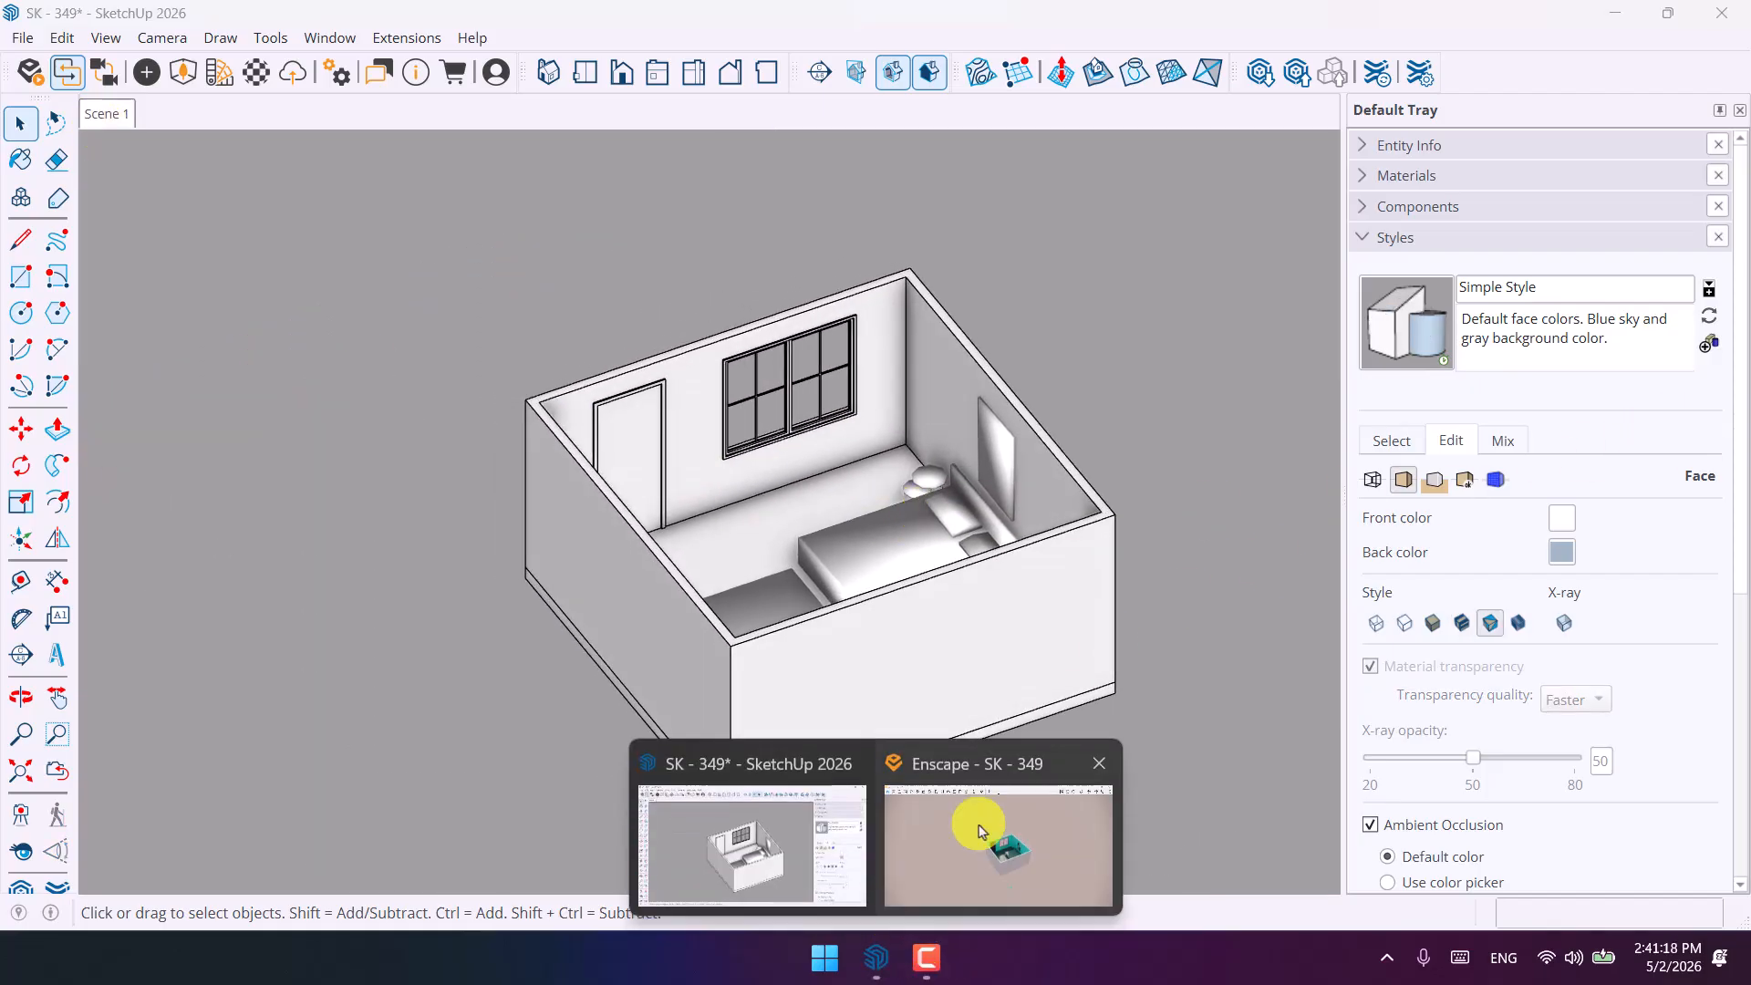
pyautogui.click(977, 824)
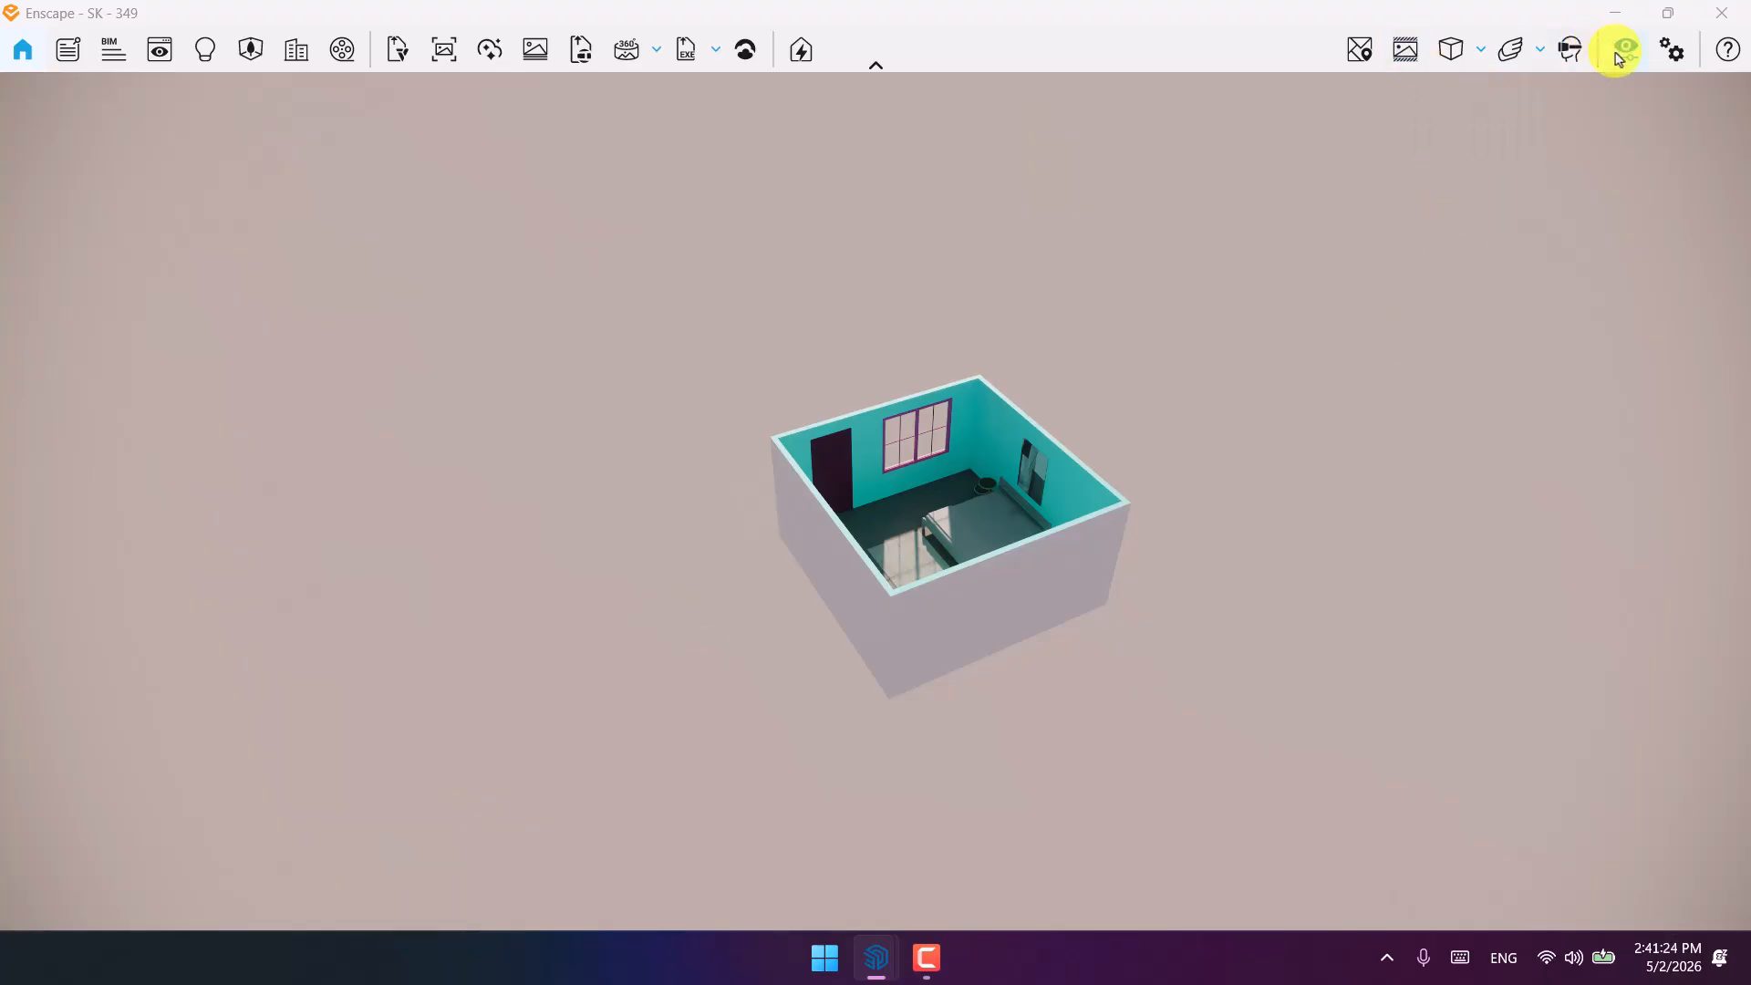
pyautogui.click(1470, 58)
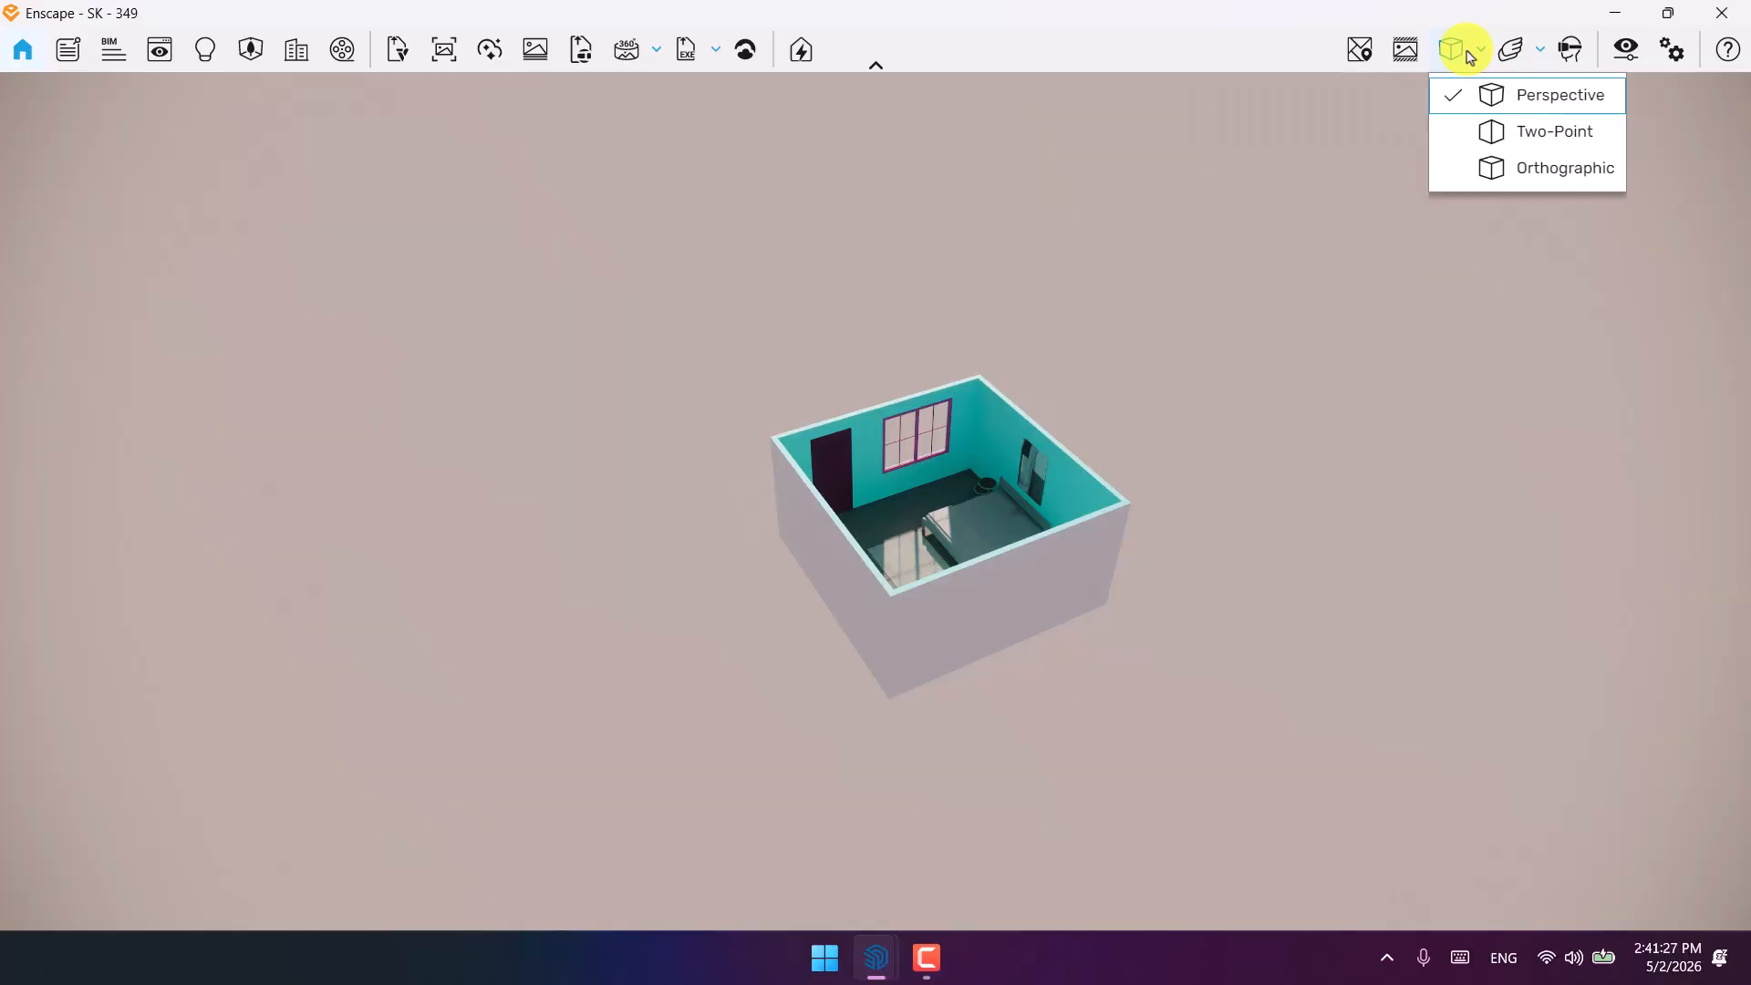
pyautogui.click(1553, 171)
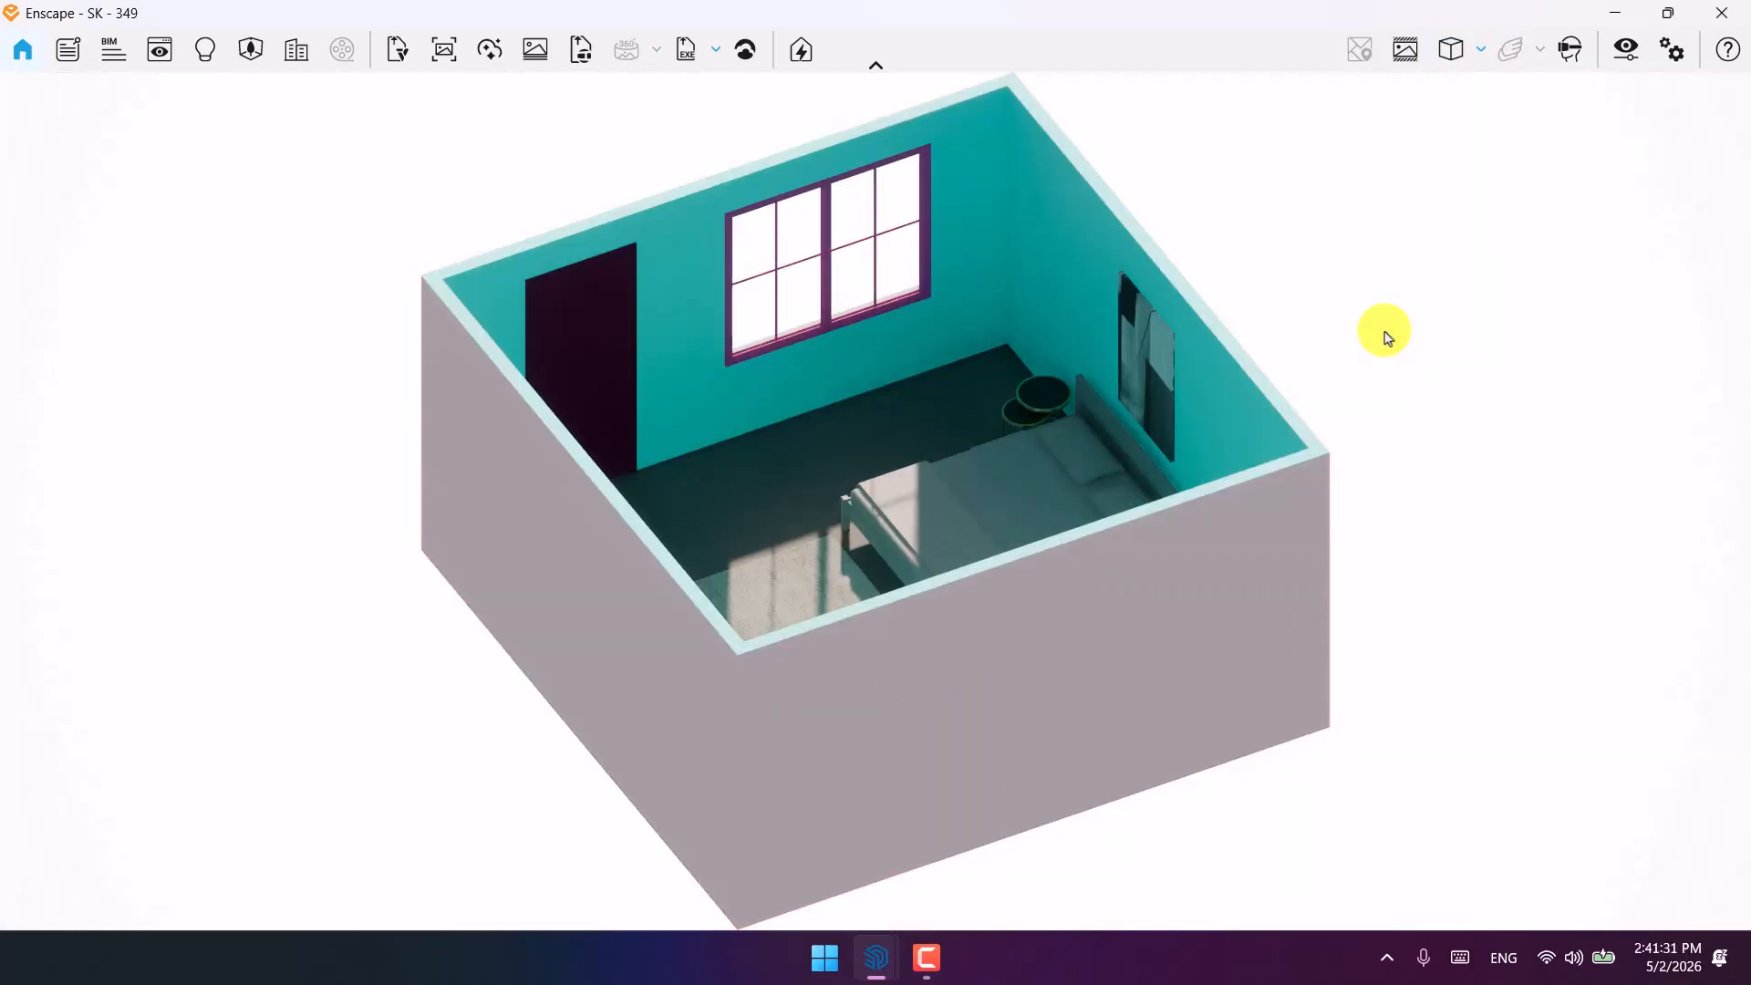
# Load the saved Scene 1 view in Enscape and close the view management.
pyautogui.click(160, 49)
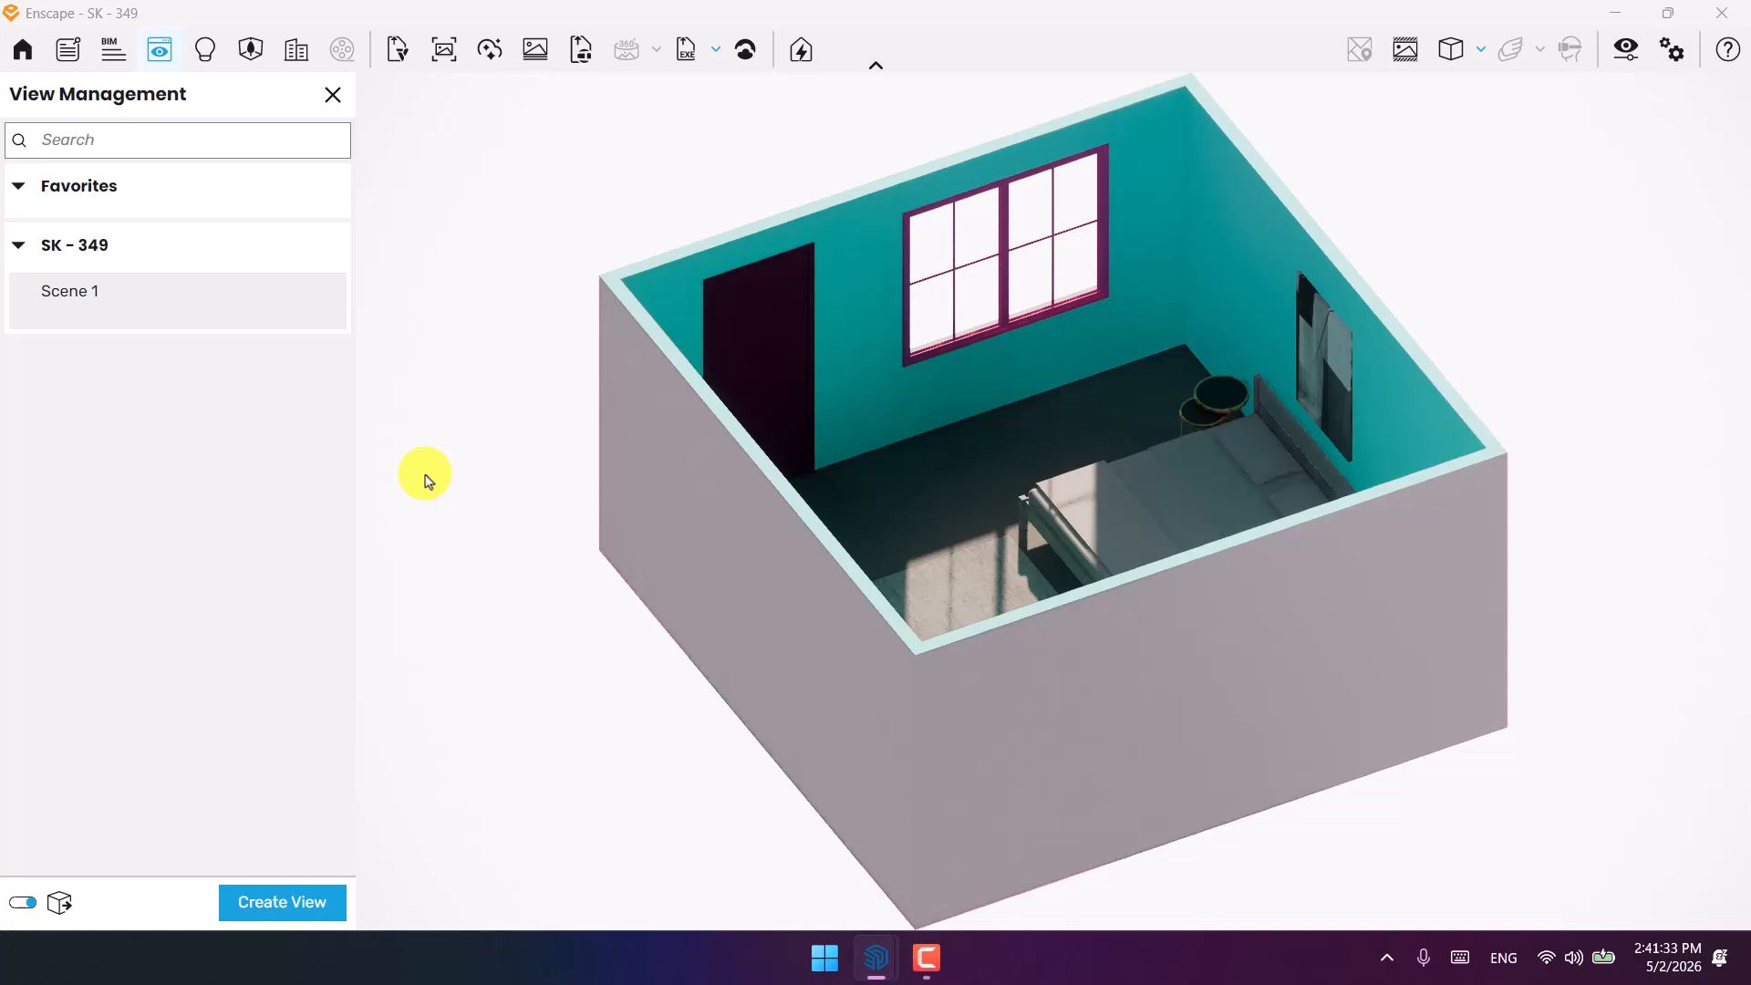
pyautogui.click(98, 305)
pyautogui.click(333, 95)
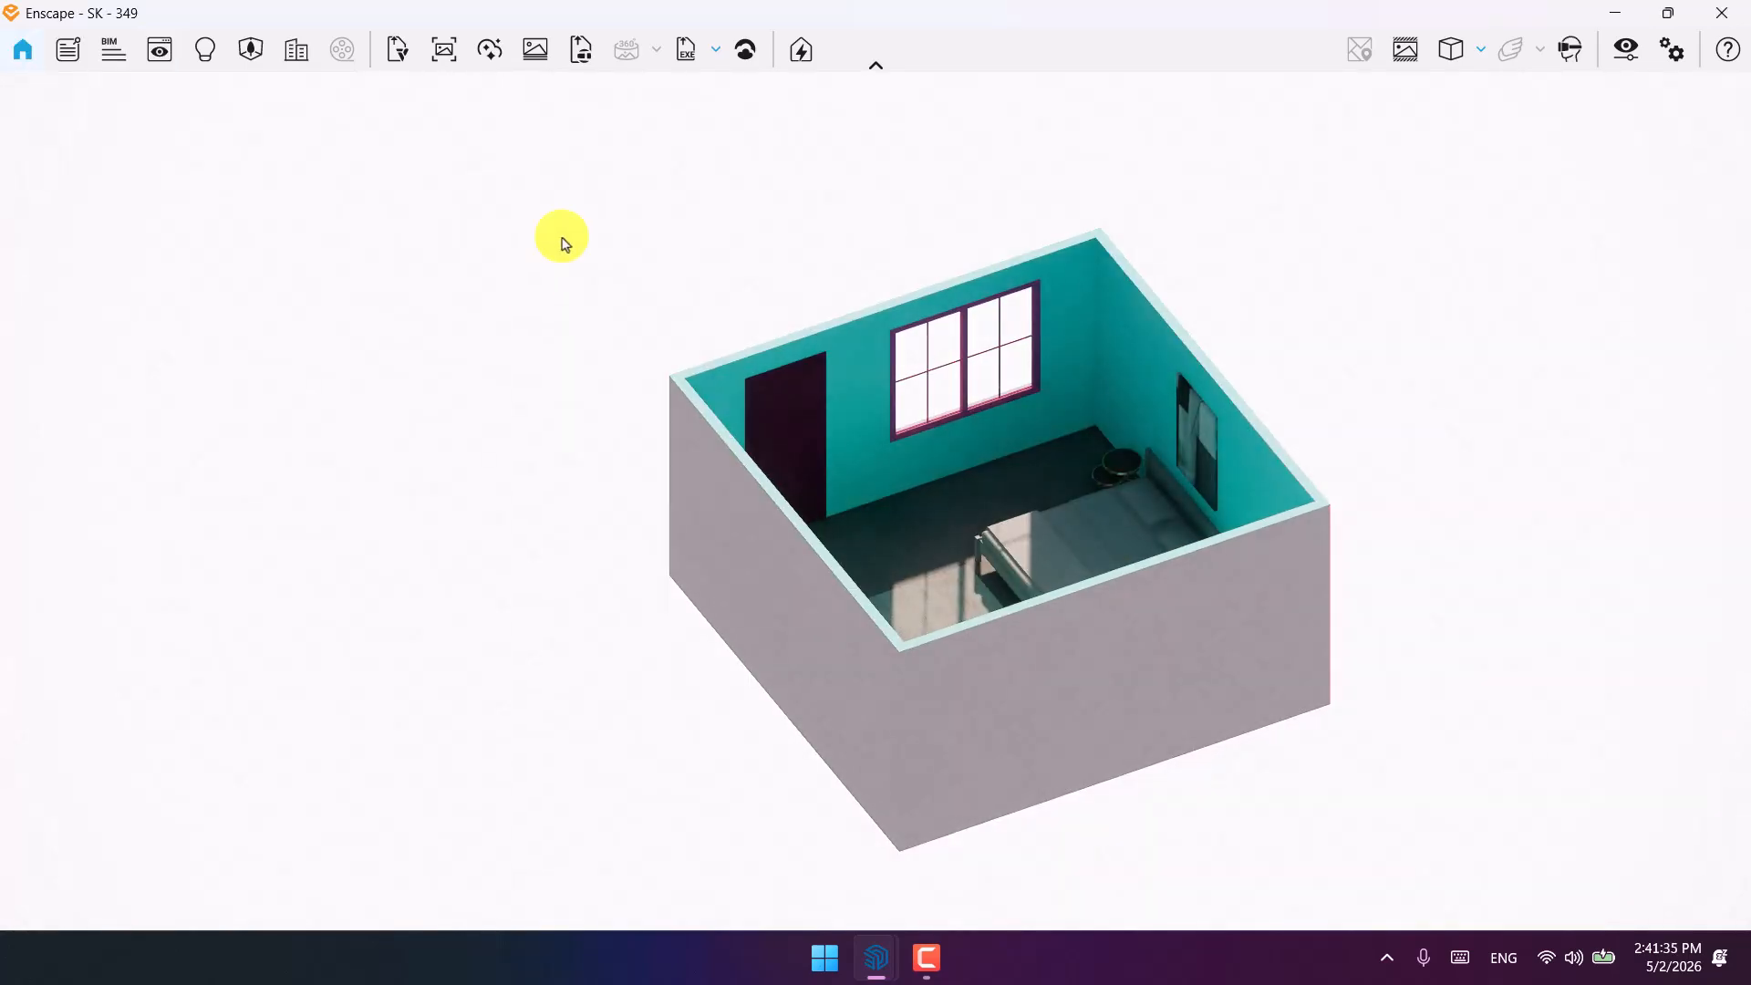
# Arrange SketchUp and Enscape side by side, close SketchUp's Default Tray and move the section tools to a separate row.
pyautogui.press('super+Right')
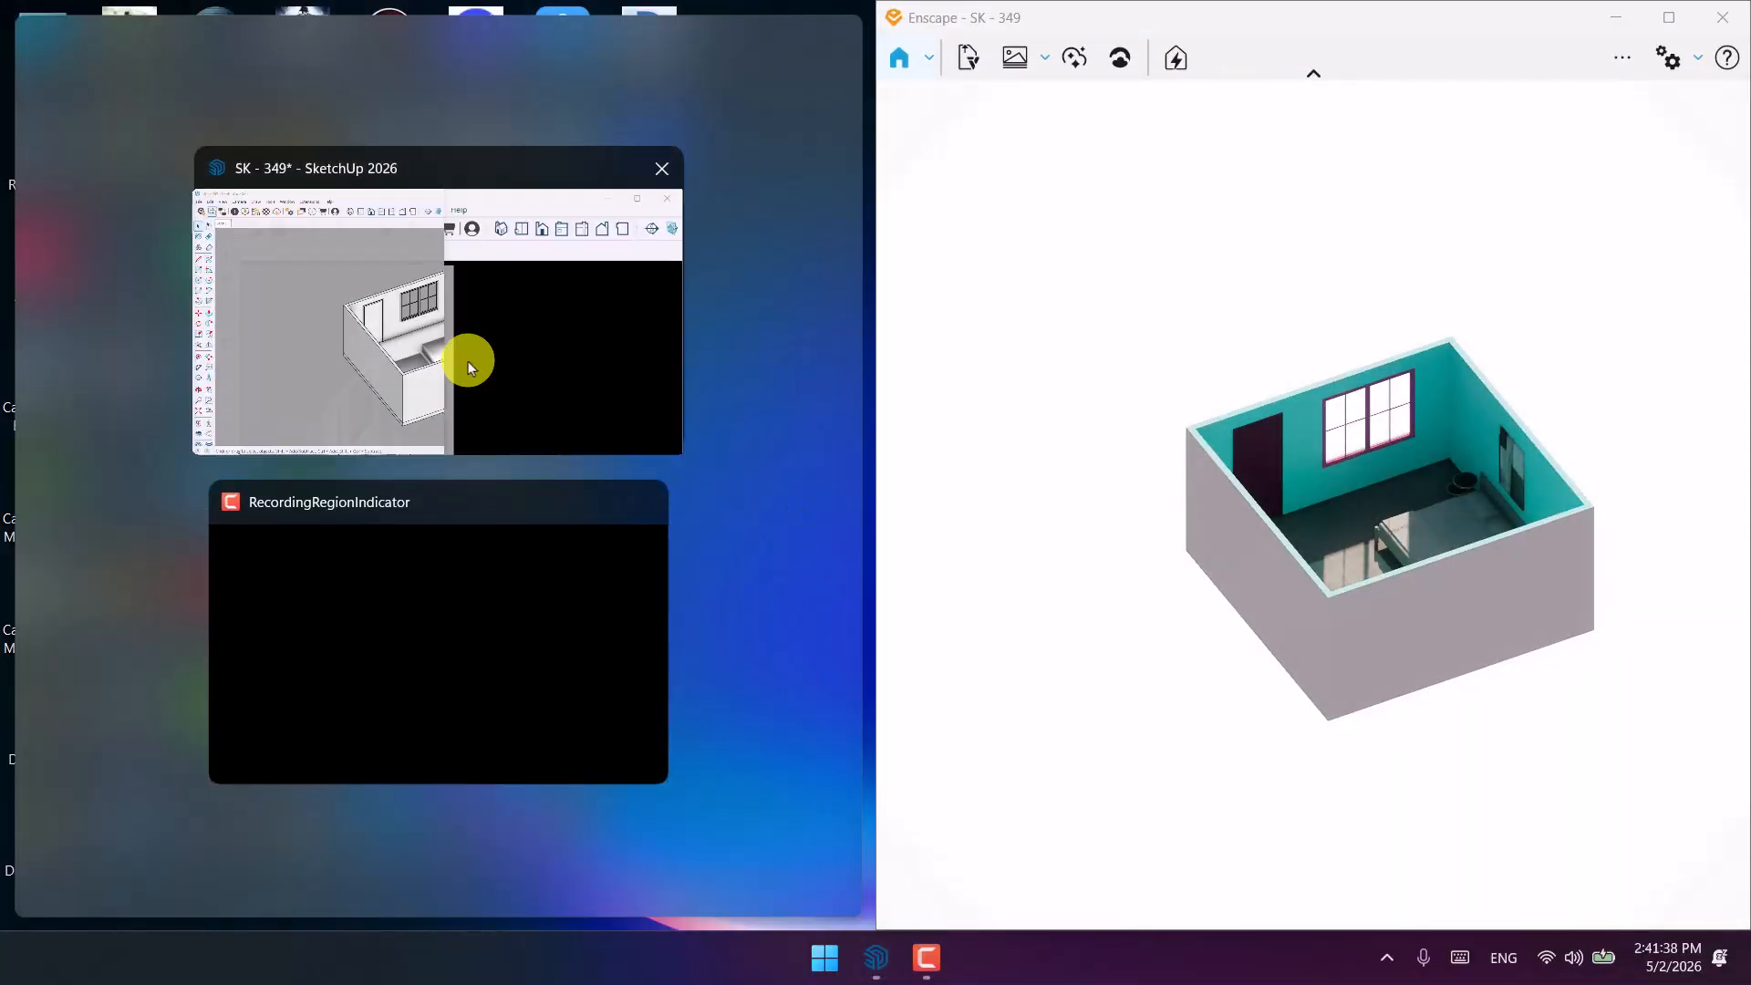
pyautogui.click(468, 362)
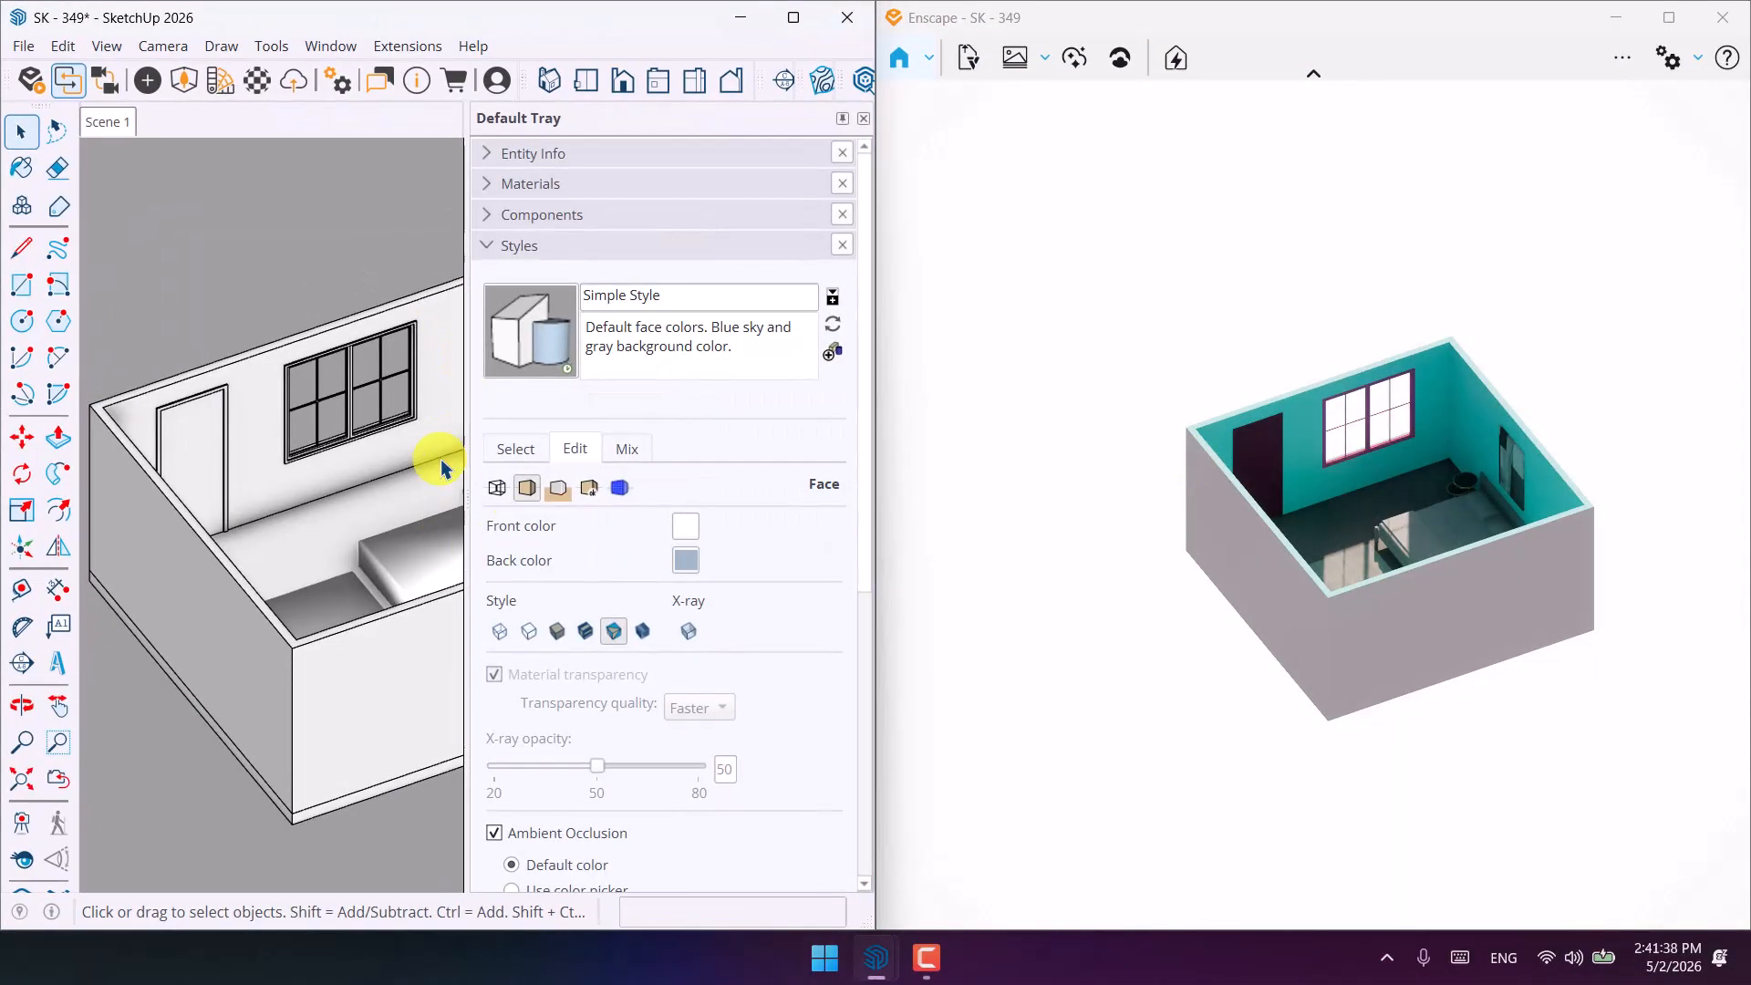
pyautogui.click(863, 120)
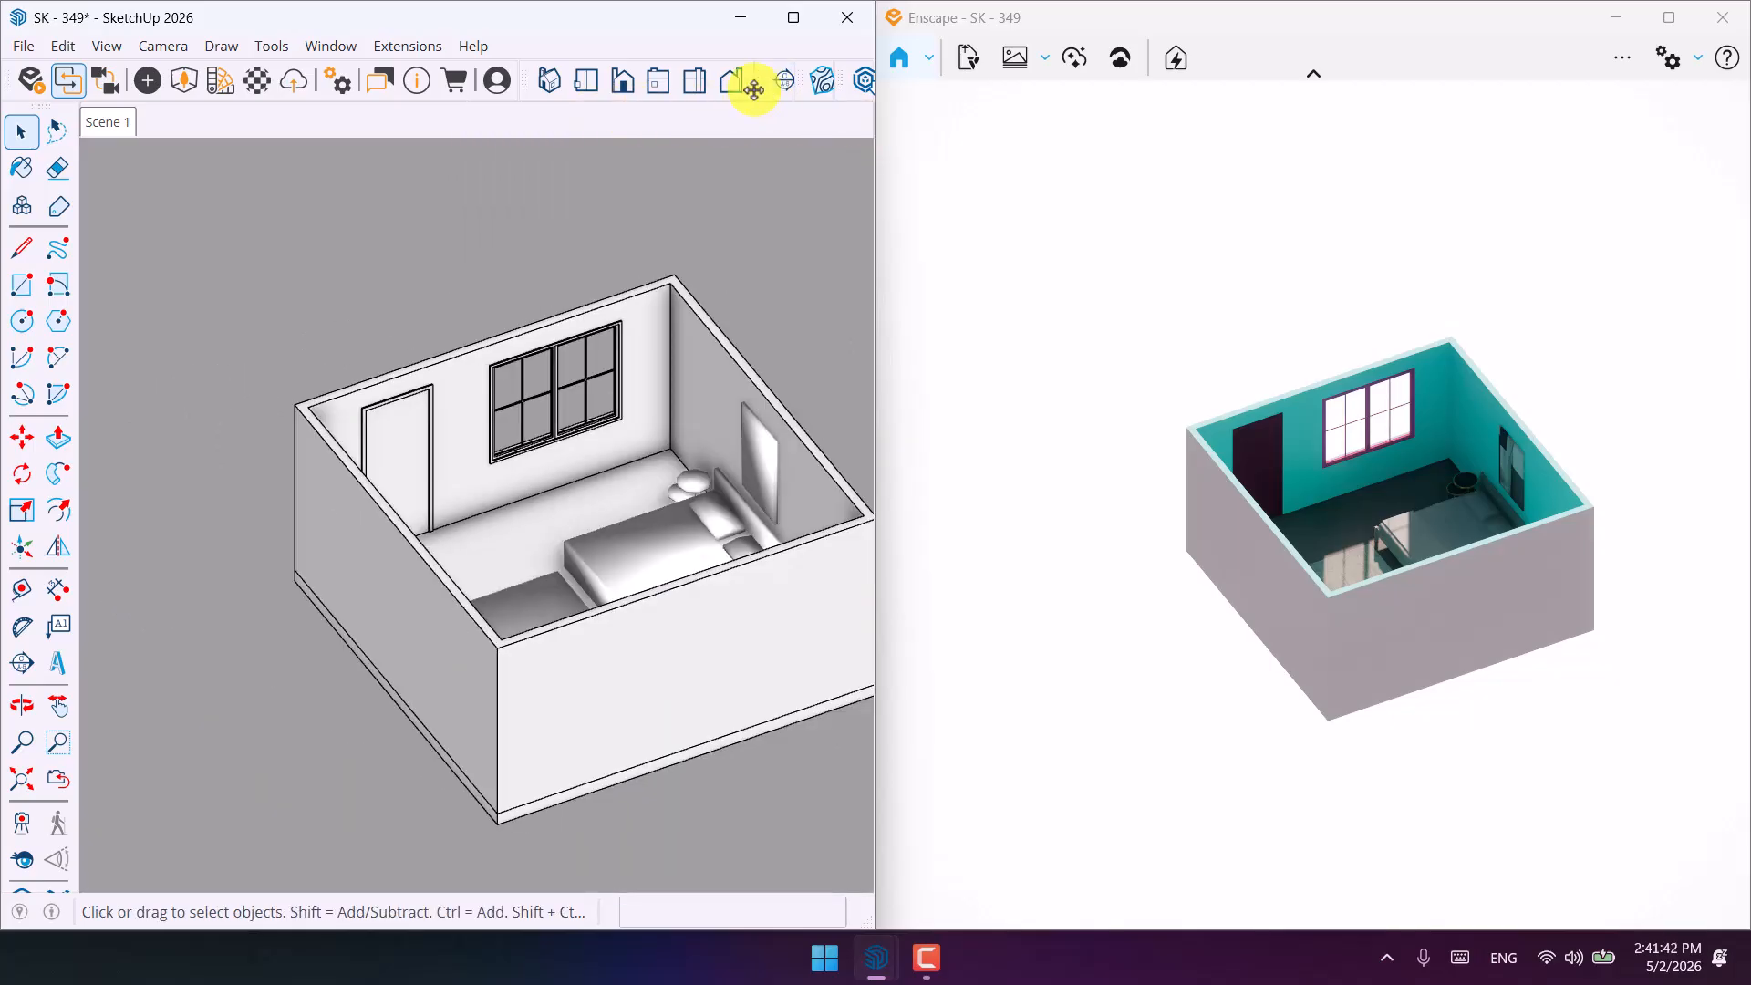
pyautogui.moveTo(758, 86); pyautogui.dragTo(13, 119)
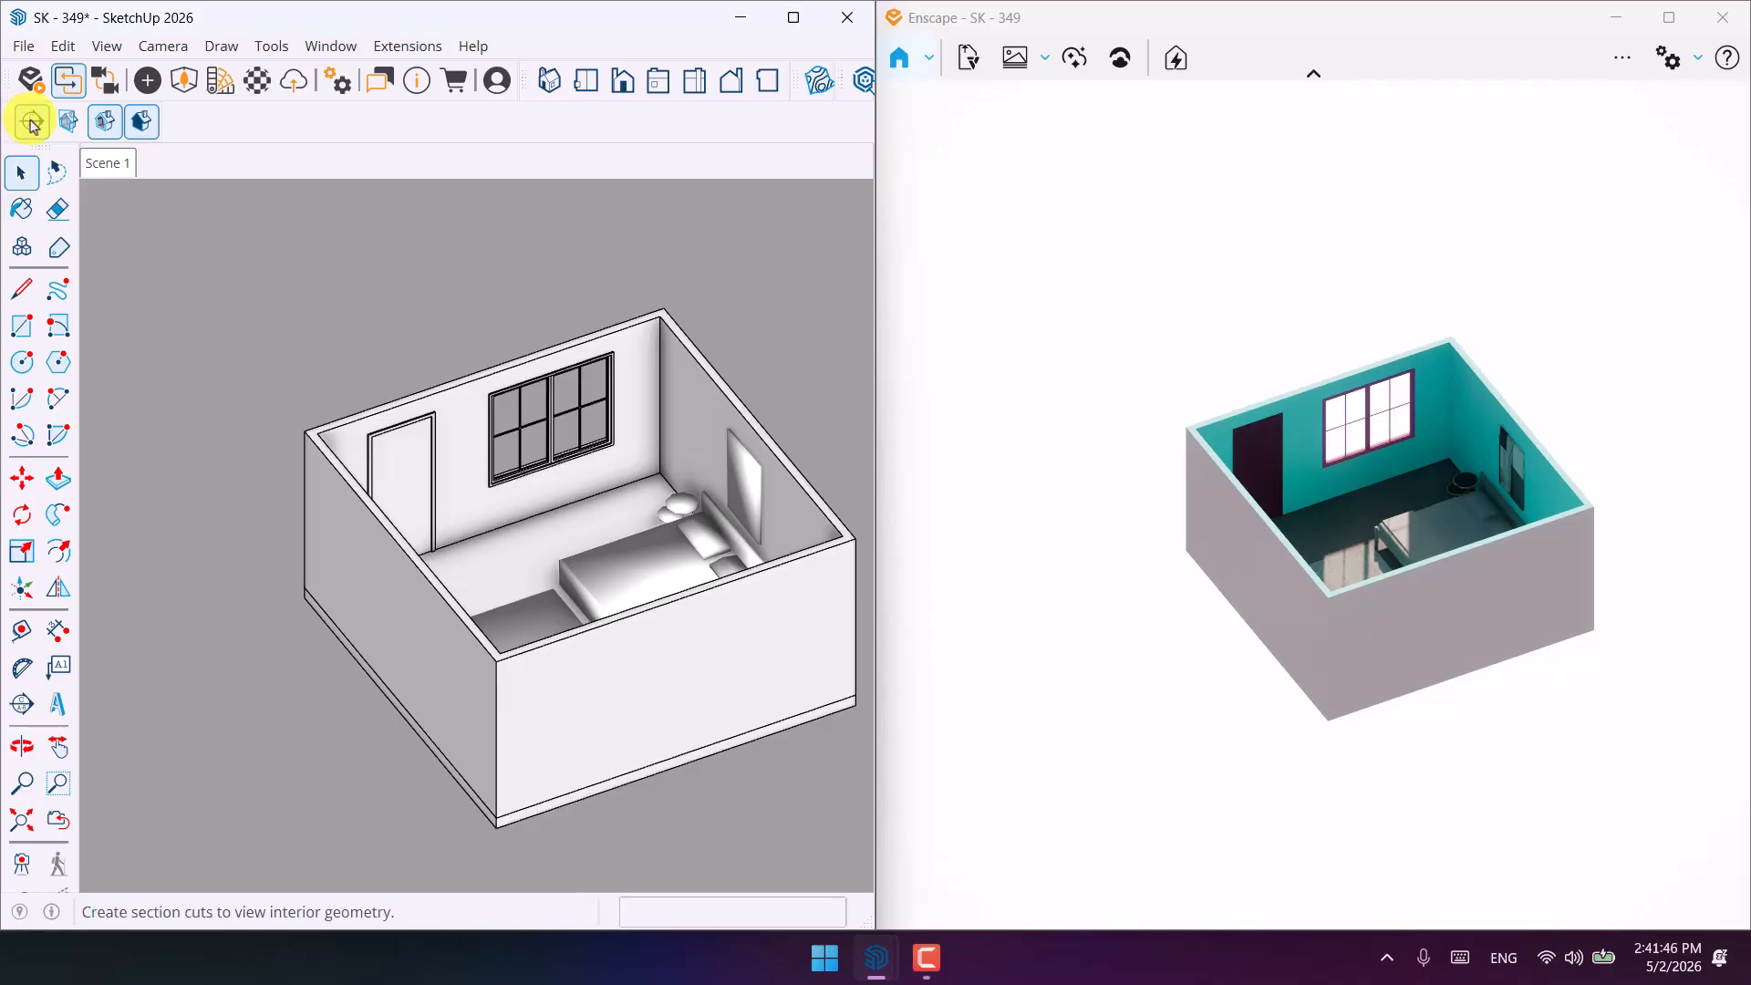
# Show the section planes, try an active cut with the plane along the front wall, and return to Scene 1.
pyautogui.click(67, 121)
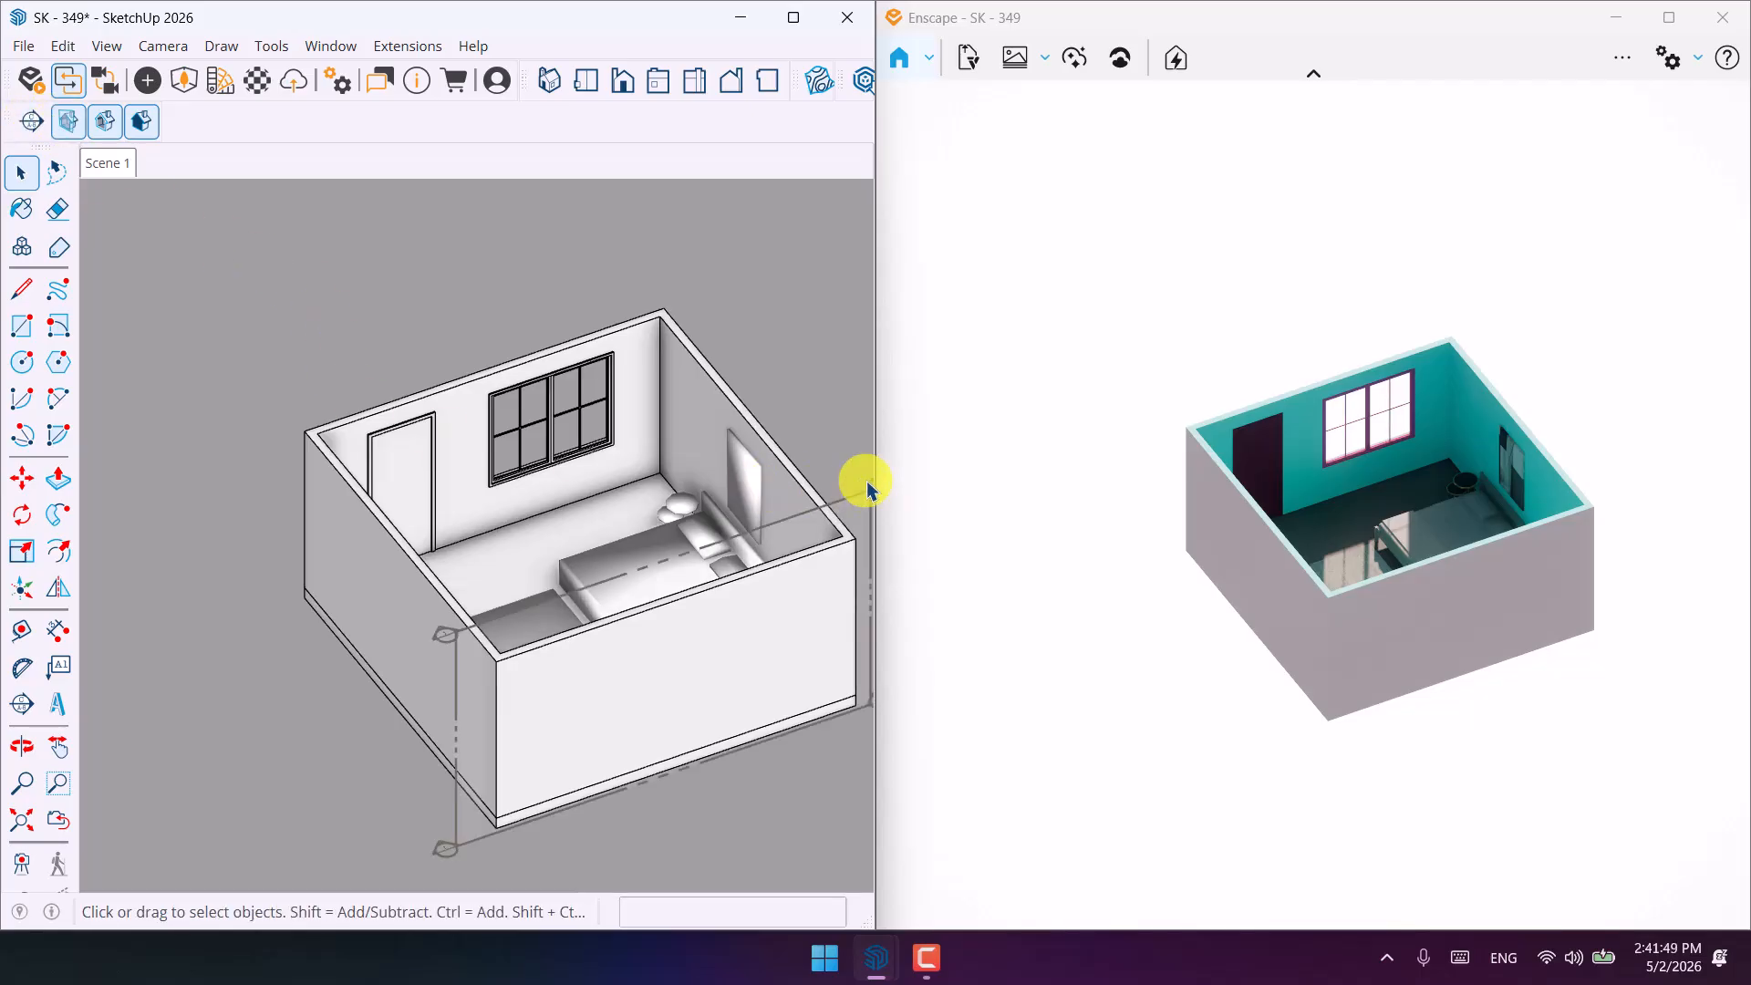
pyautogui.click(854, 501)
pyautogui.rightClick(862, 504)
pyautogui.click(506, 853)
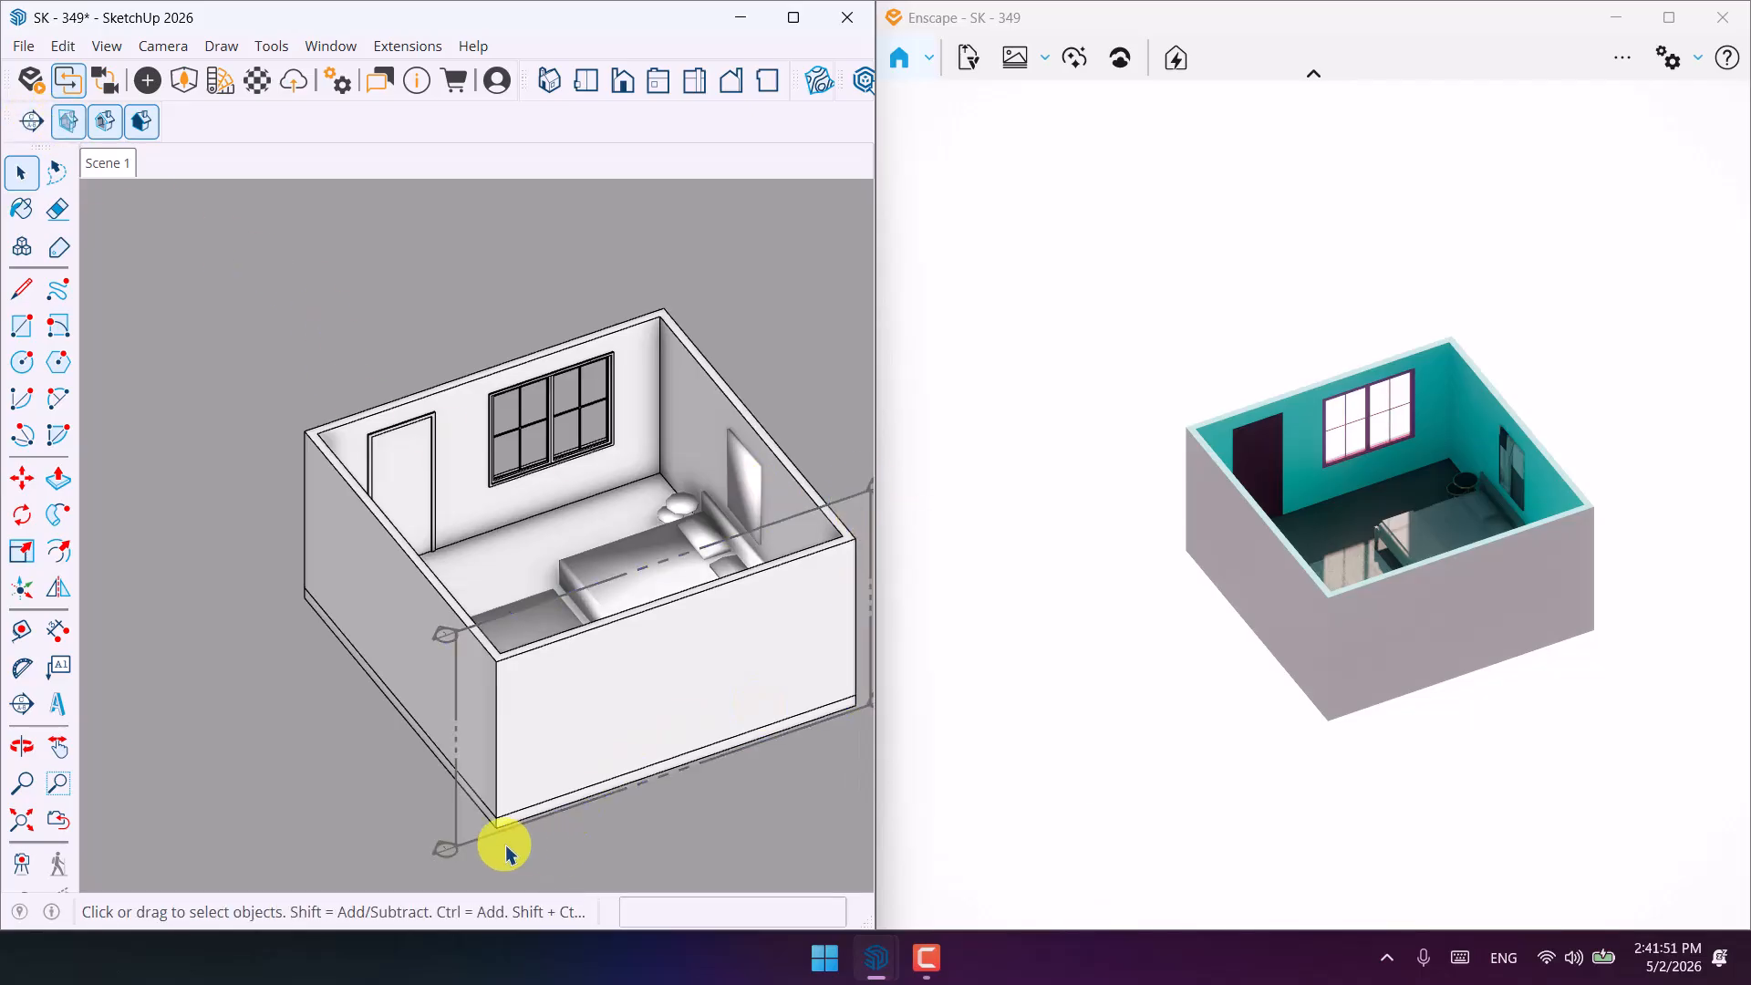
pyautogui.scroll(2, 659, 681)
pyautogui.keyDown('shift'); pyautogui.moveTo(658, 681); pyautogui.dragTo(438, 555, button='middle'); pyautogui.keyUp('shift')
pyautogui.scroll(-2, 438, 555)
pyautogui.scroll(5, 644, 425)
pyautogui.moveTo(679, 257); pyautogui.dragTo(618, 342)
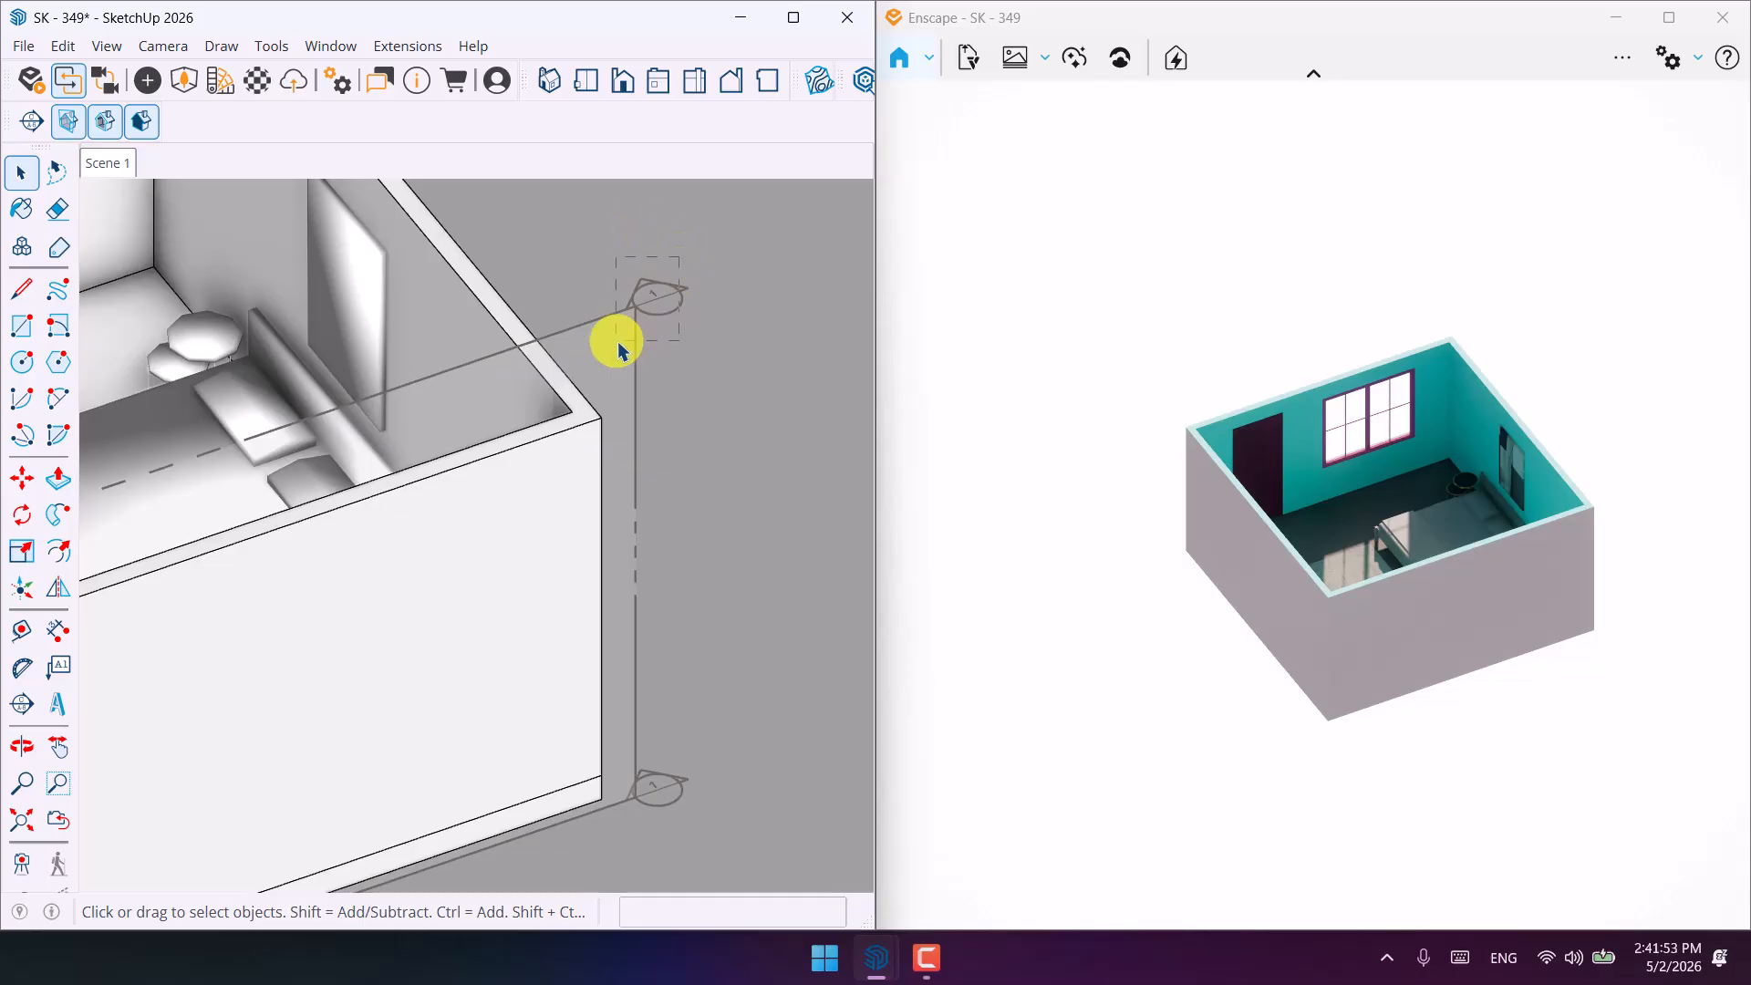
pyautogui.rightClick(626, 314)
pyautogui.click(673, 472)
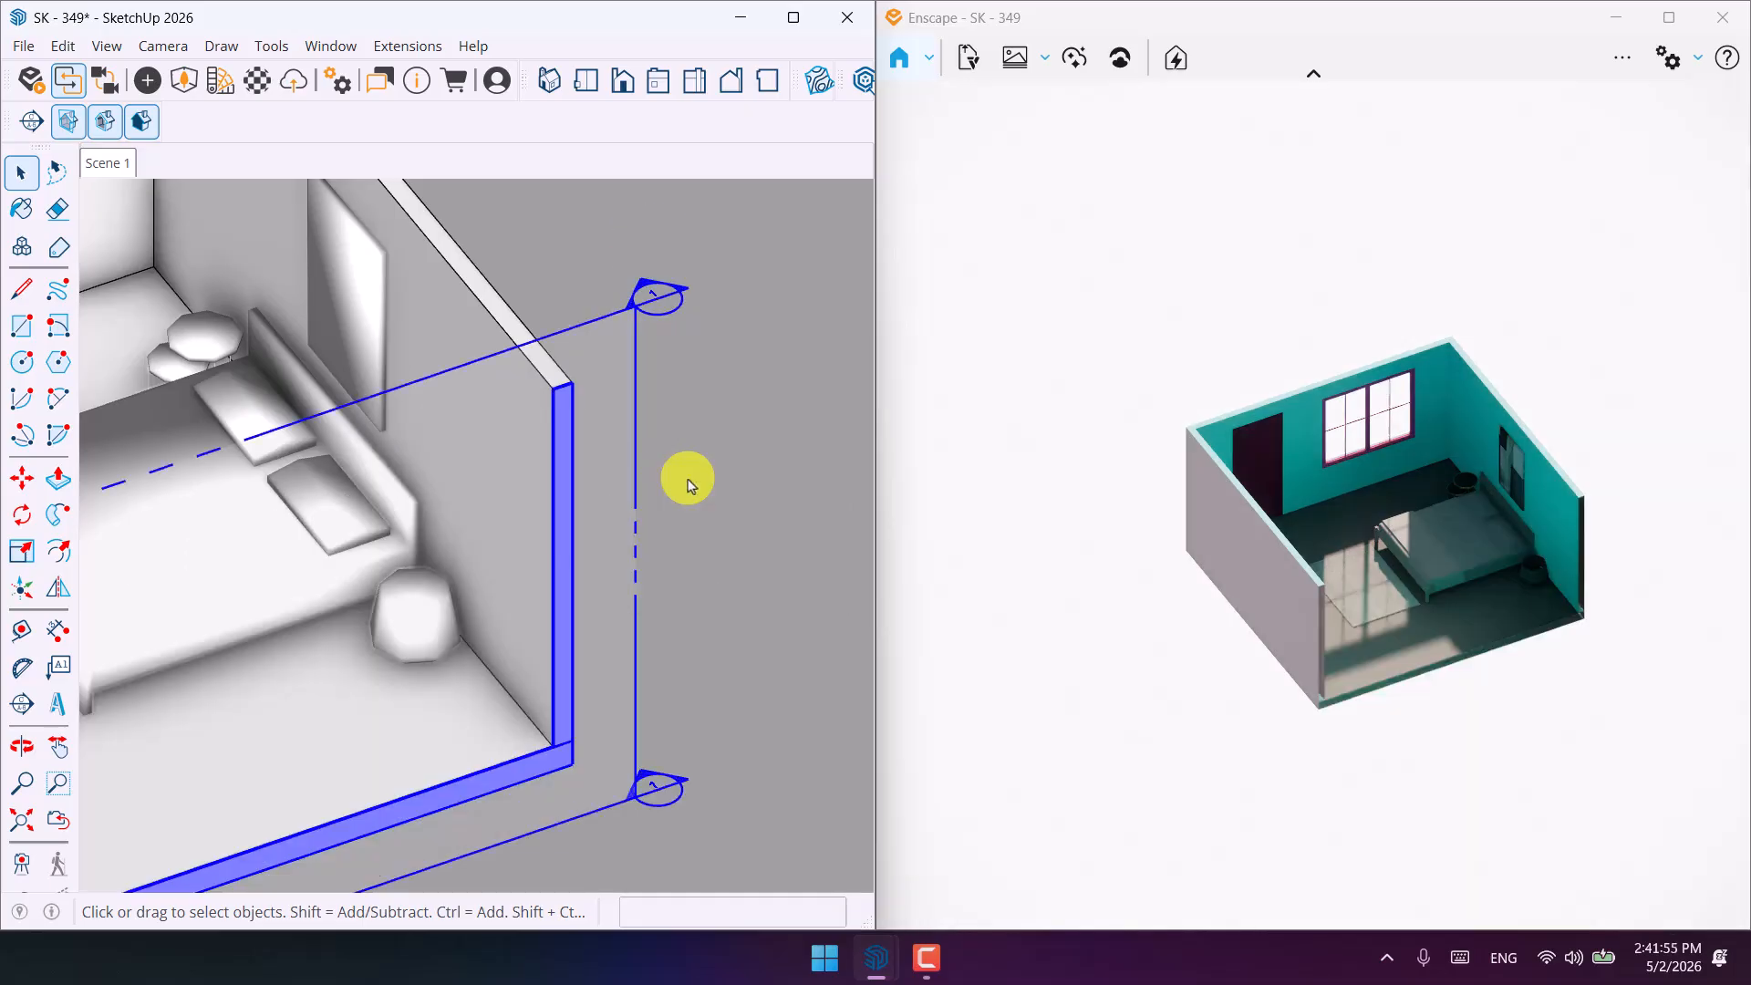
pyautogui.click(735, 501)
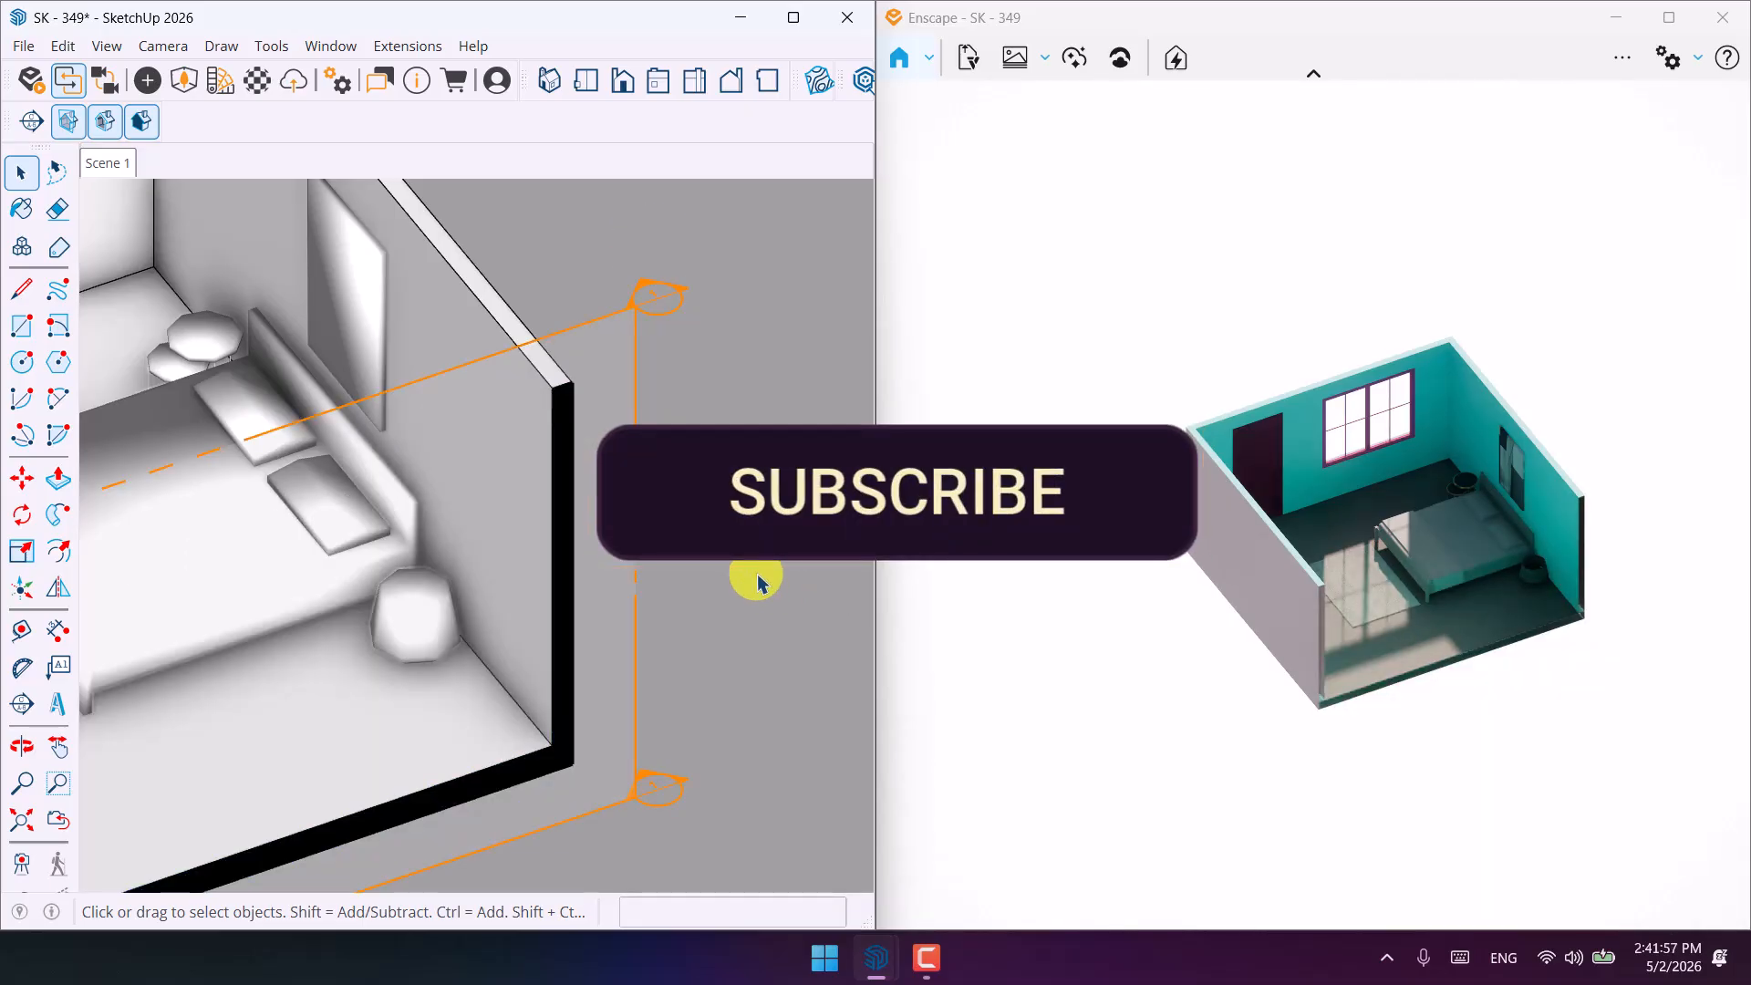
pyautogui.click(104, 163)
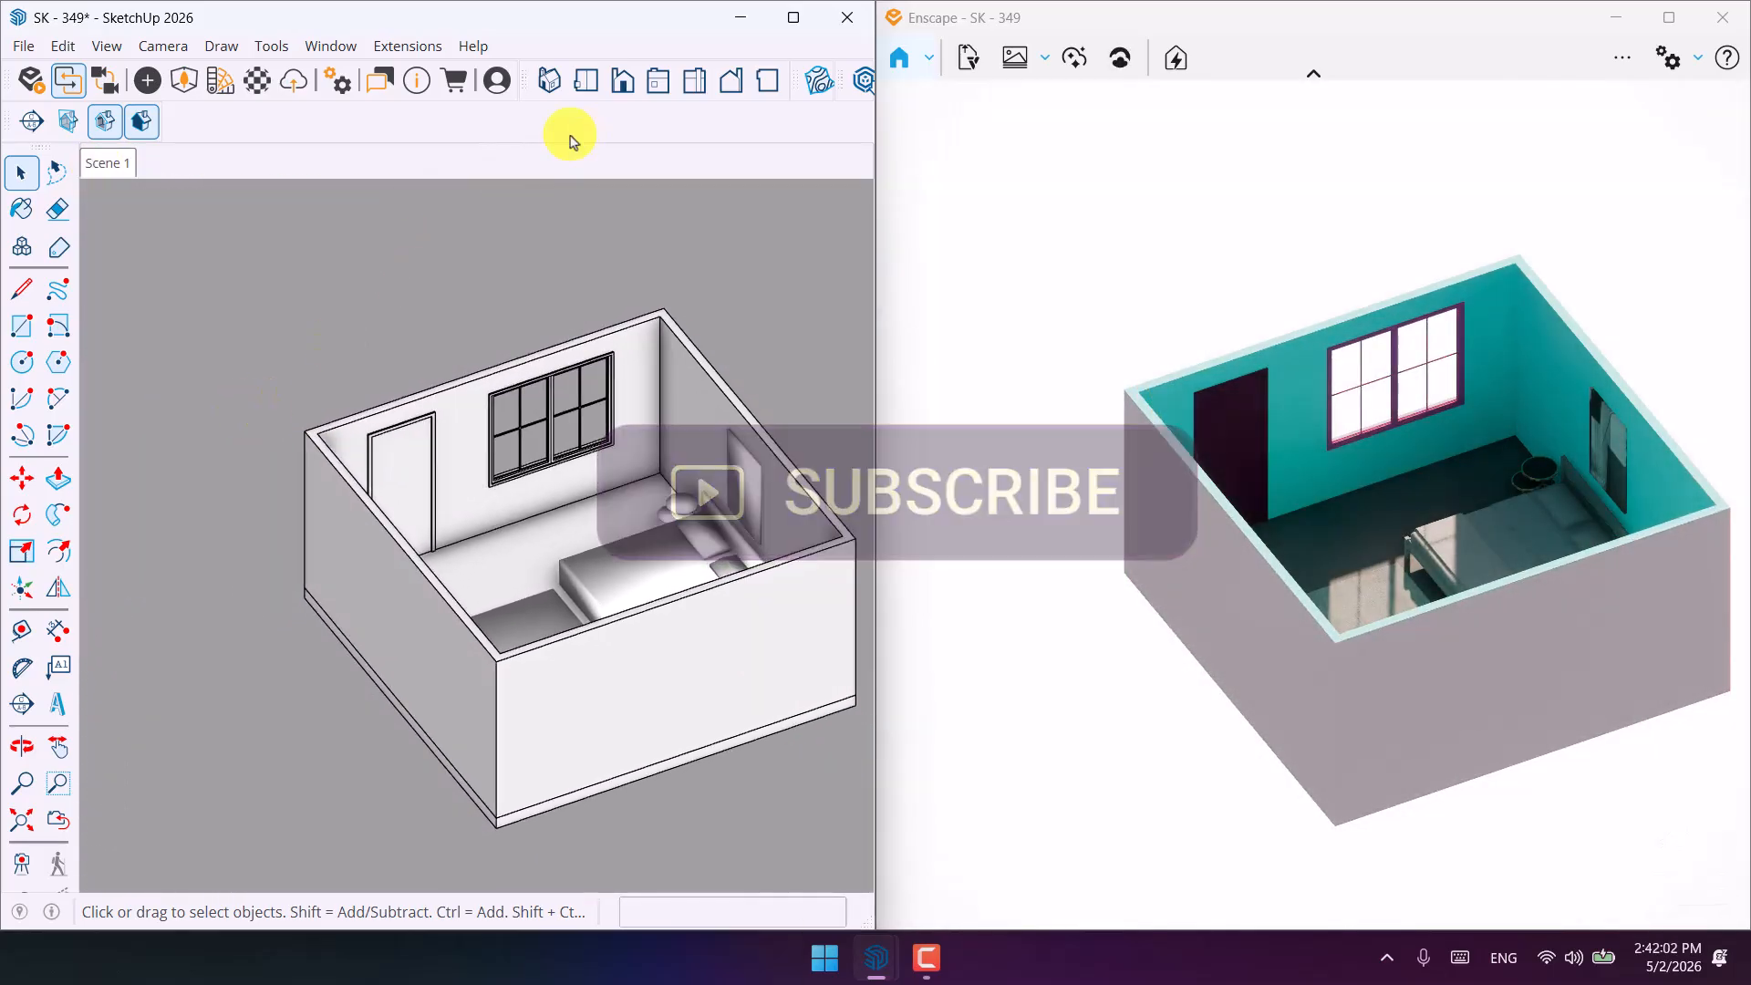
# Activate the section cut along the room's front wall with the section planes hidden, and update Scene 1 with it.
pyautogui.click(69, 121)
pyautogui.click(450, 715)
pyautogui.rightClick(456, 715)
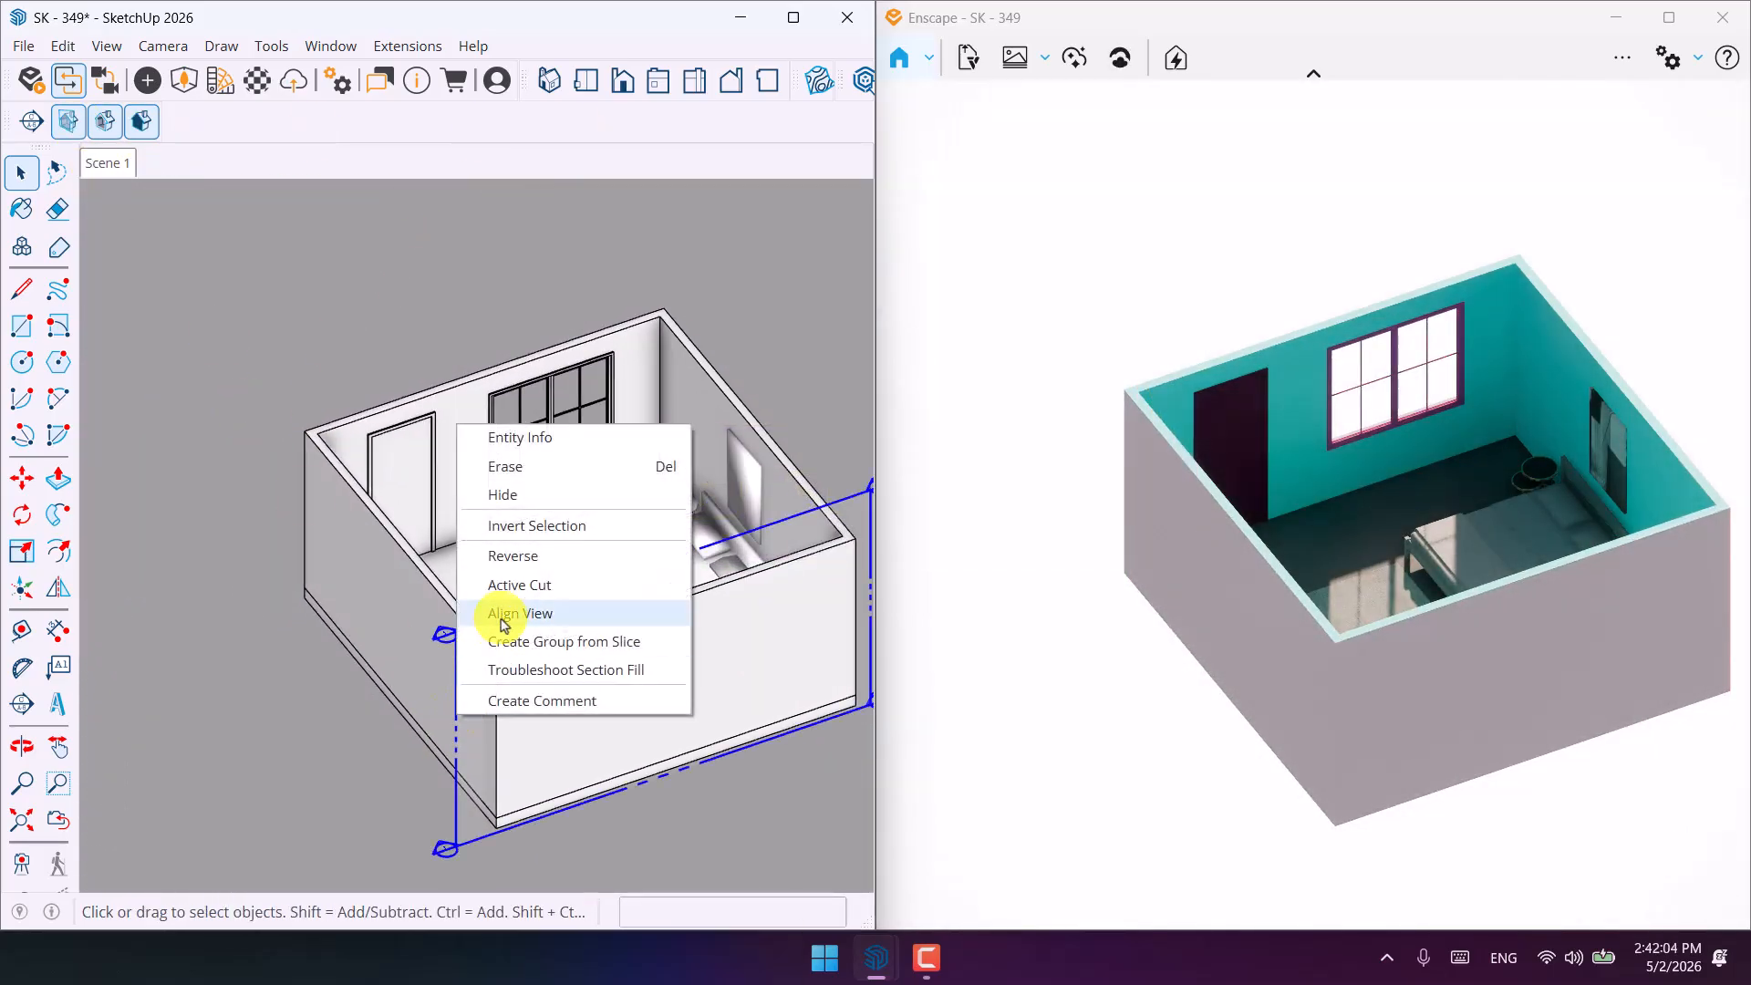
pyautogui.click(520, 584)
pyautogui.click(66, 121)
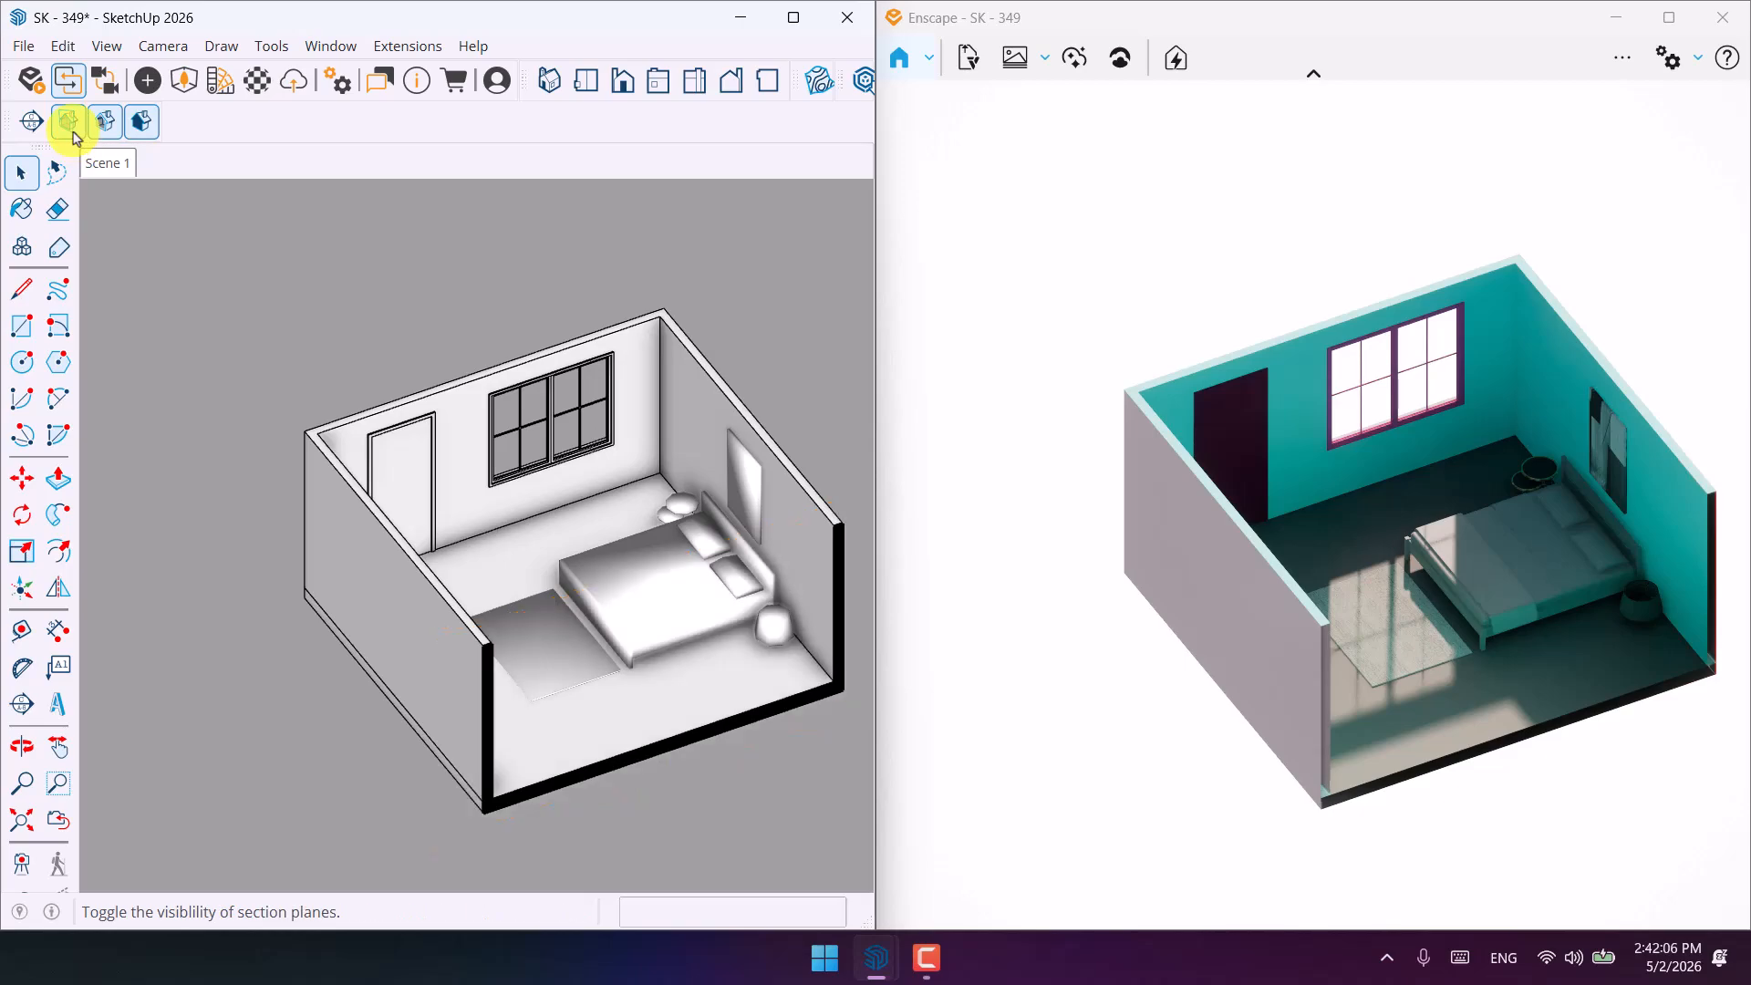
pyautogui.rightClick(99, 164)
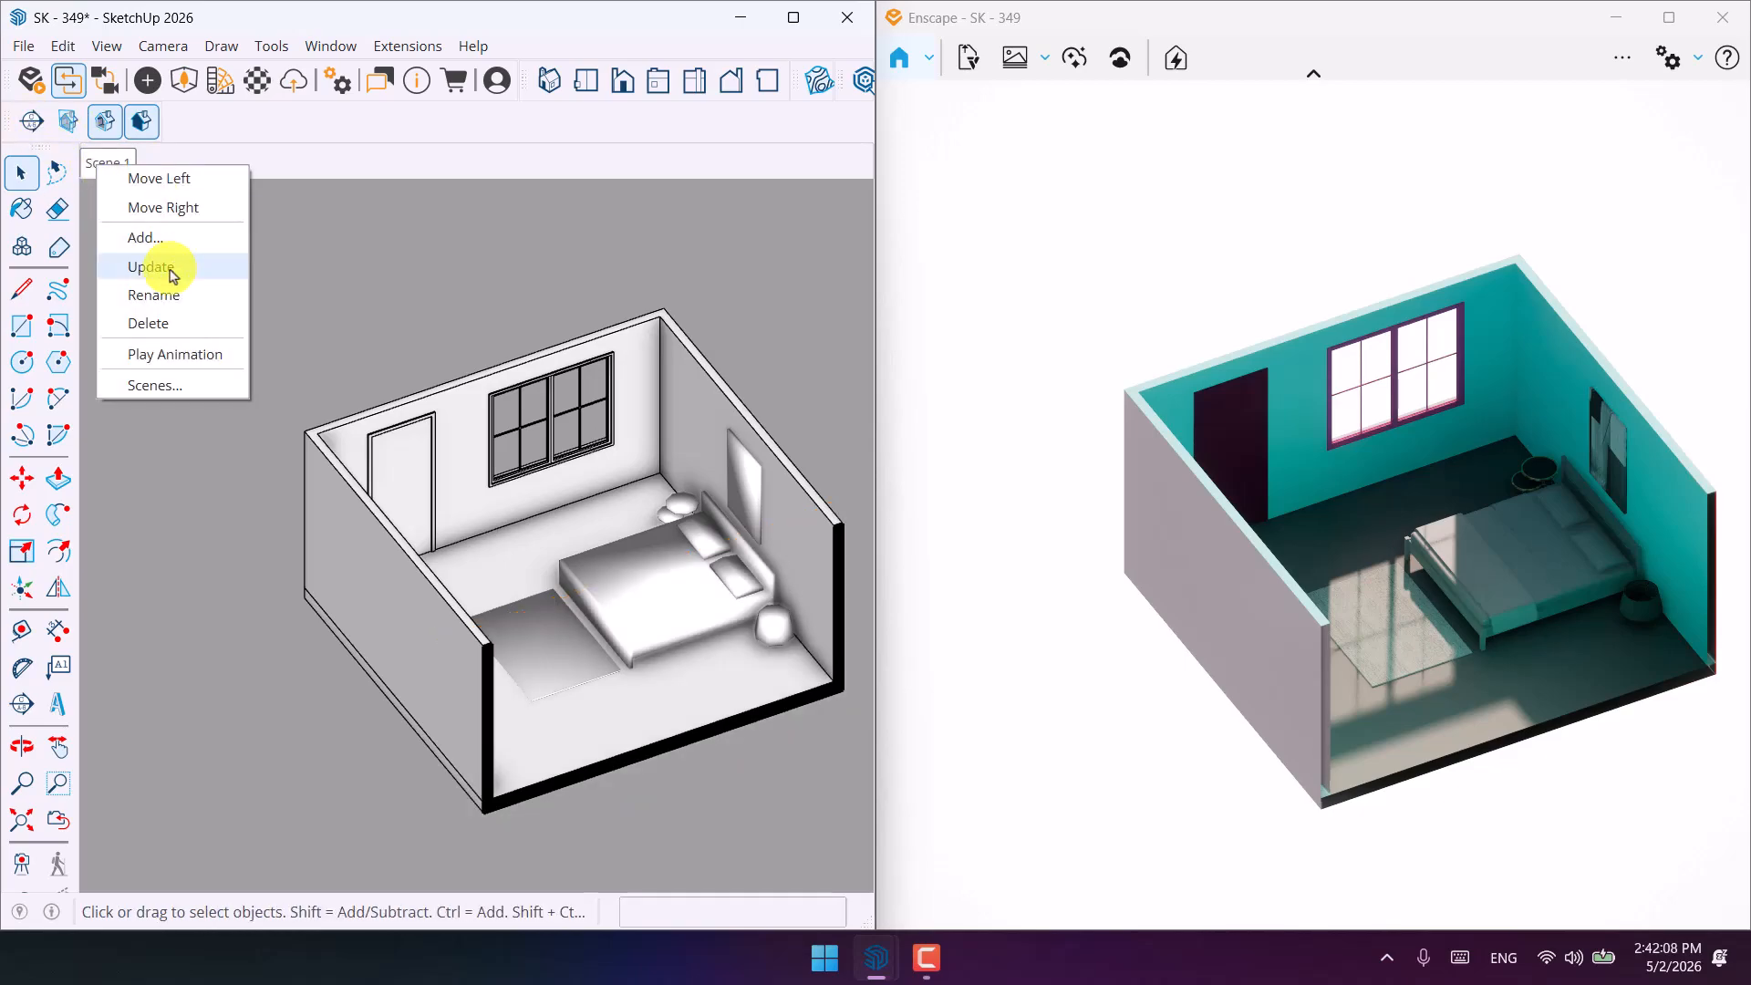
pyautogui.click(174, 267)
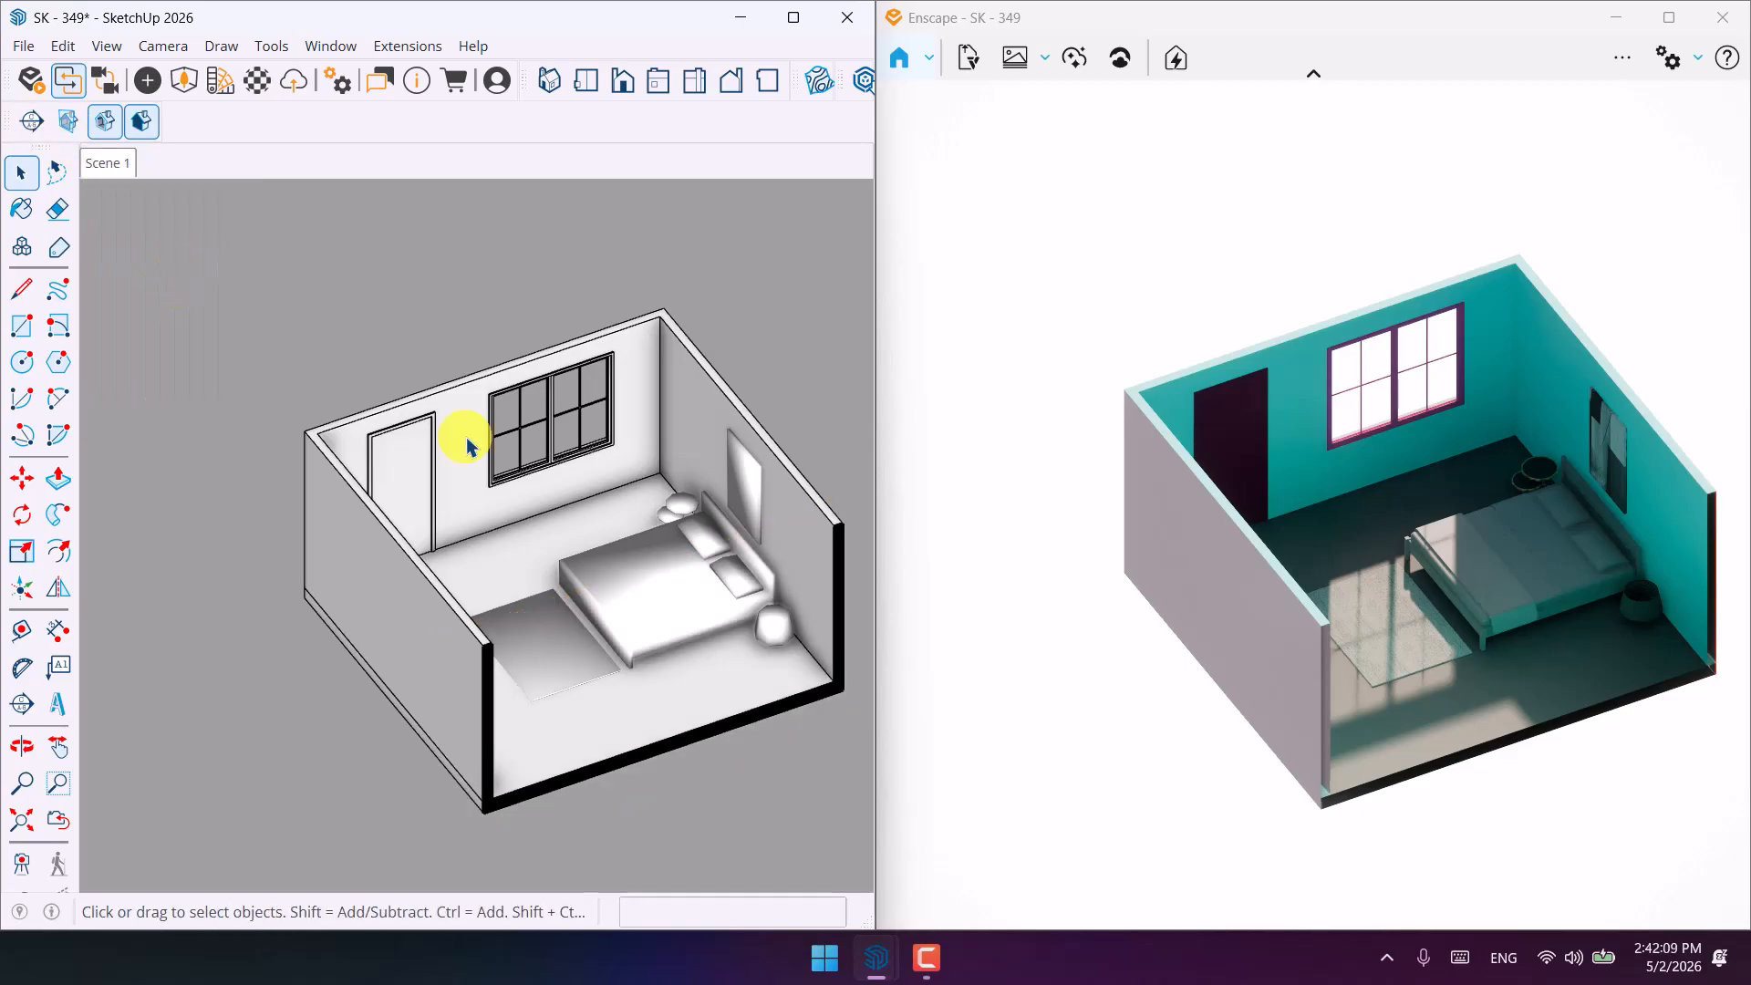
# Maximize Enscape, set the visual style mode to White and place the Visual Settings window clear of the room.
pyautogui.click(1679, 18)
pyautogui.click(1629, 52)
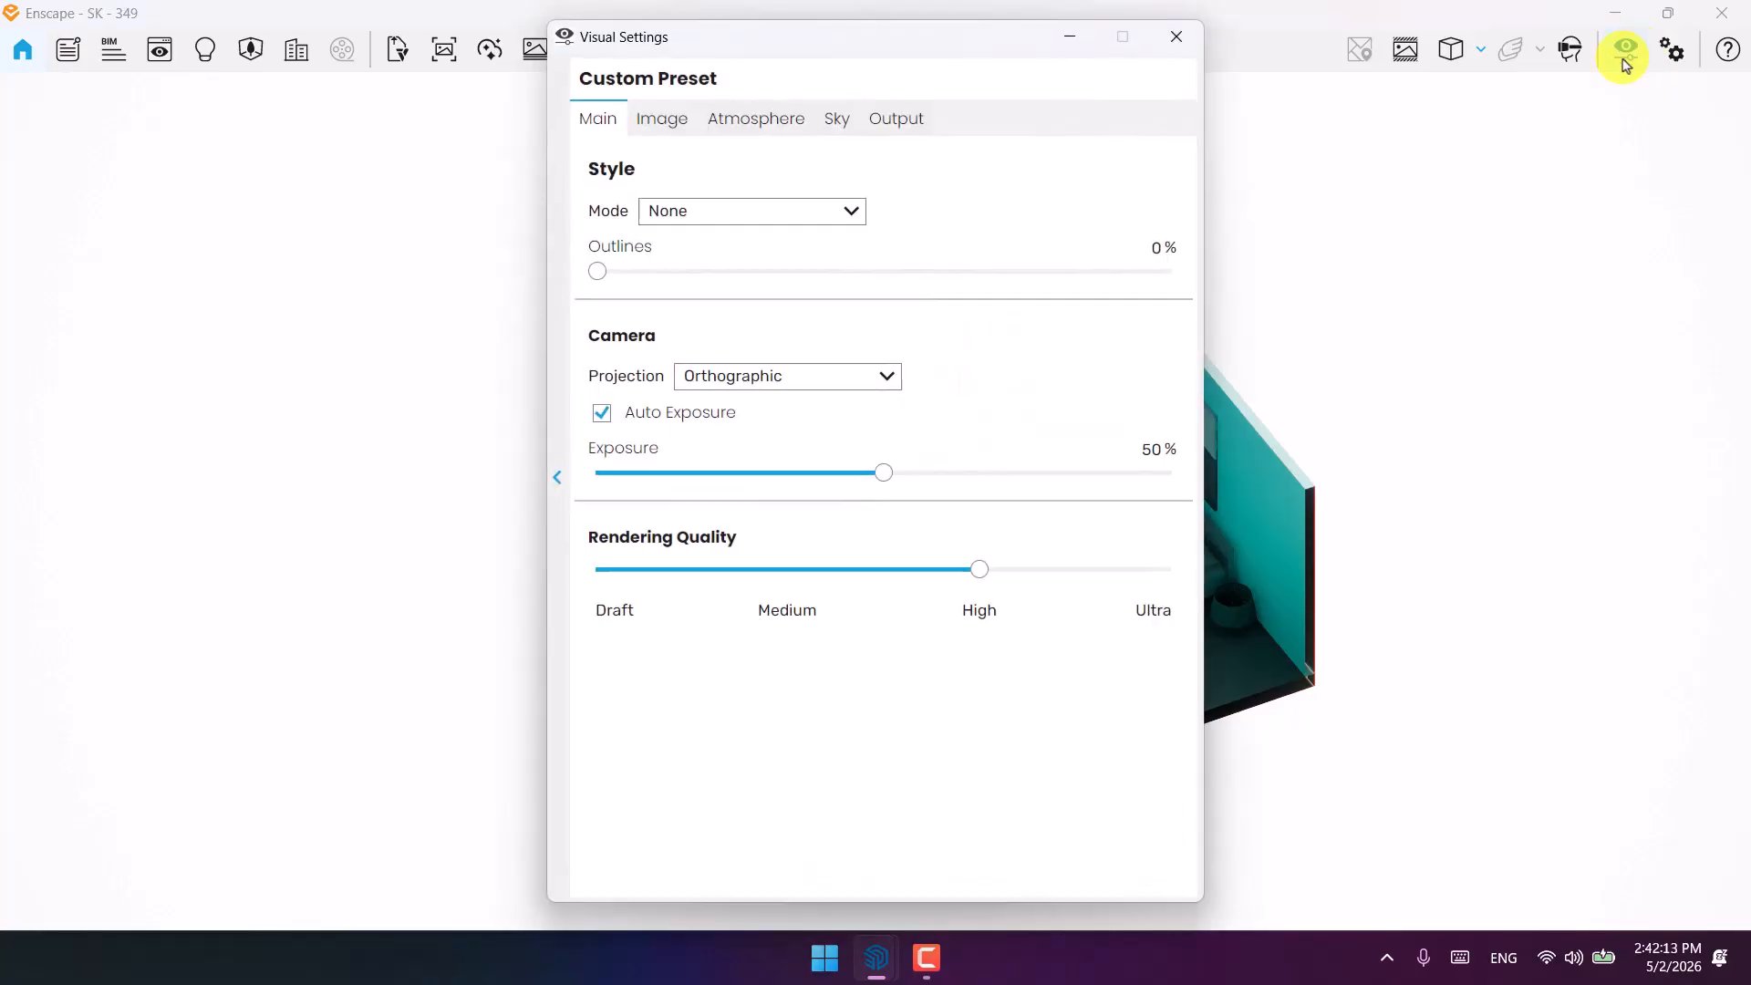
pyautogui.click(736, 210)
pyautogui.click(735, 264)
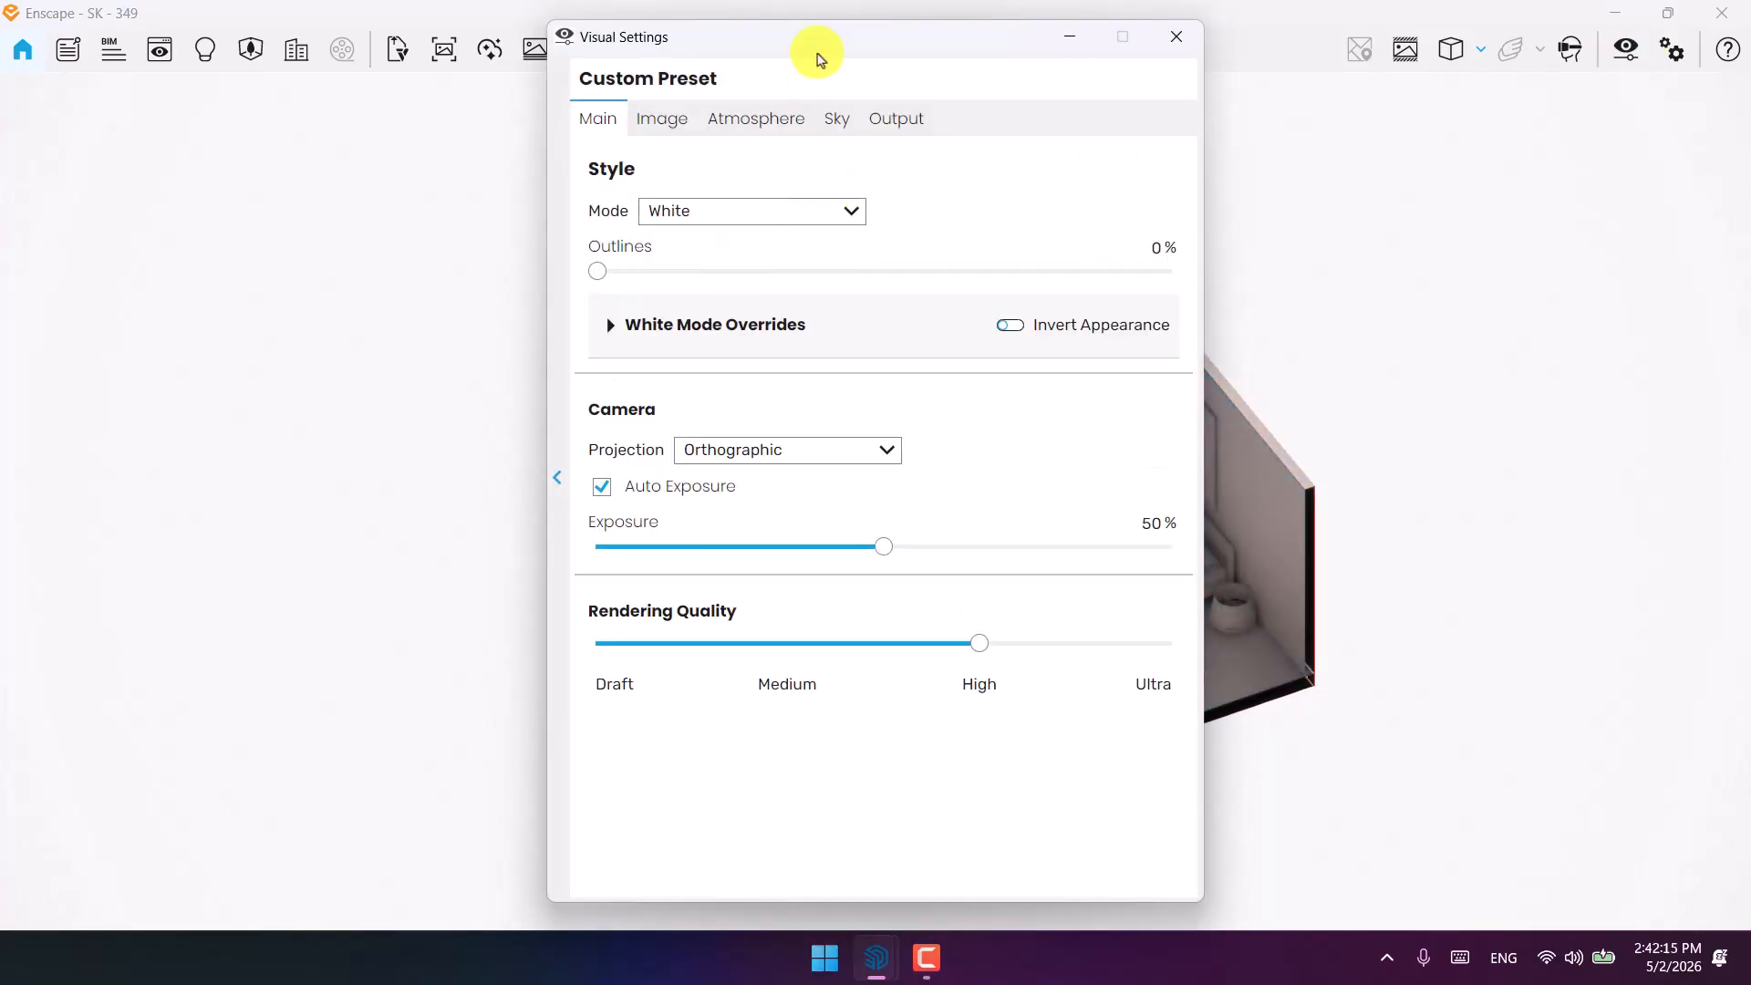
pyautogui.moveTo(772, 53); pyautogui.dragTo(246, 46)
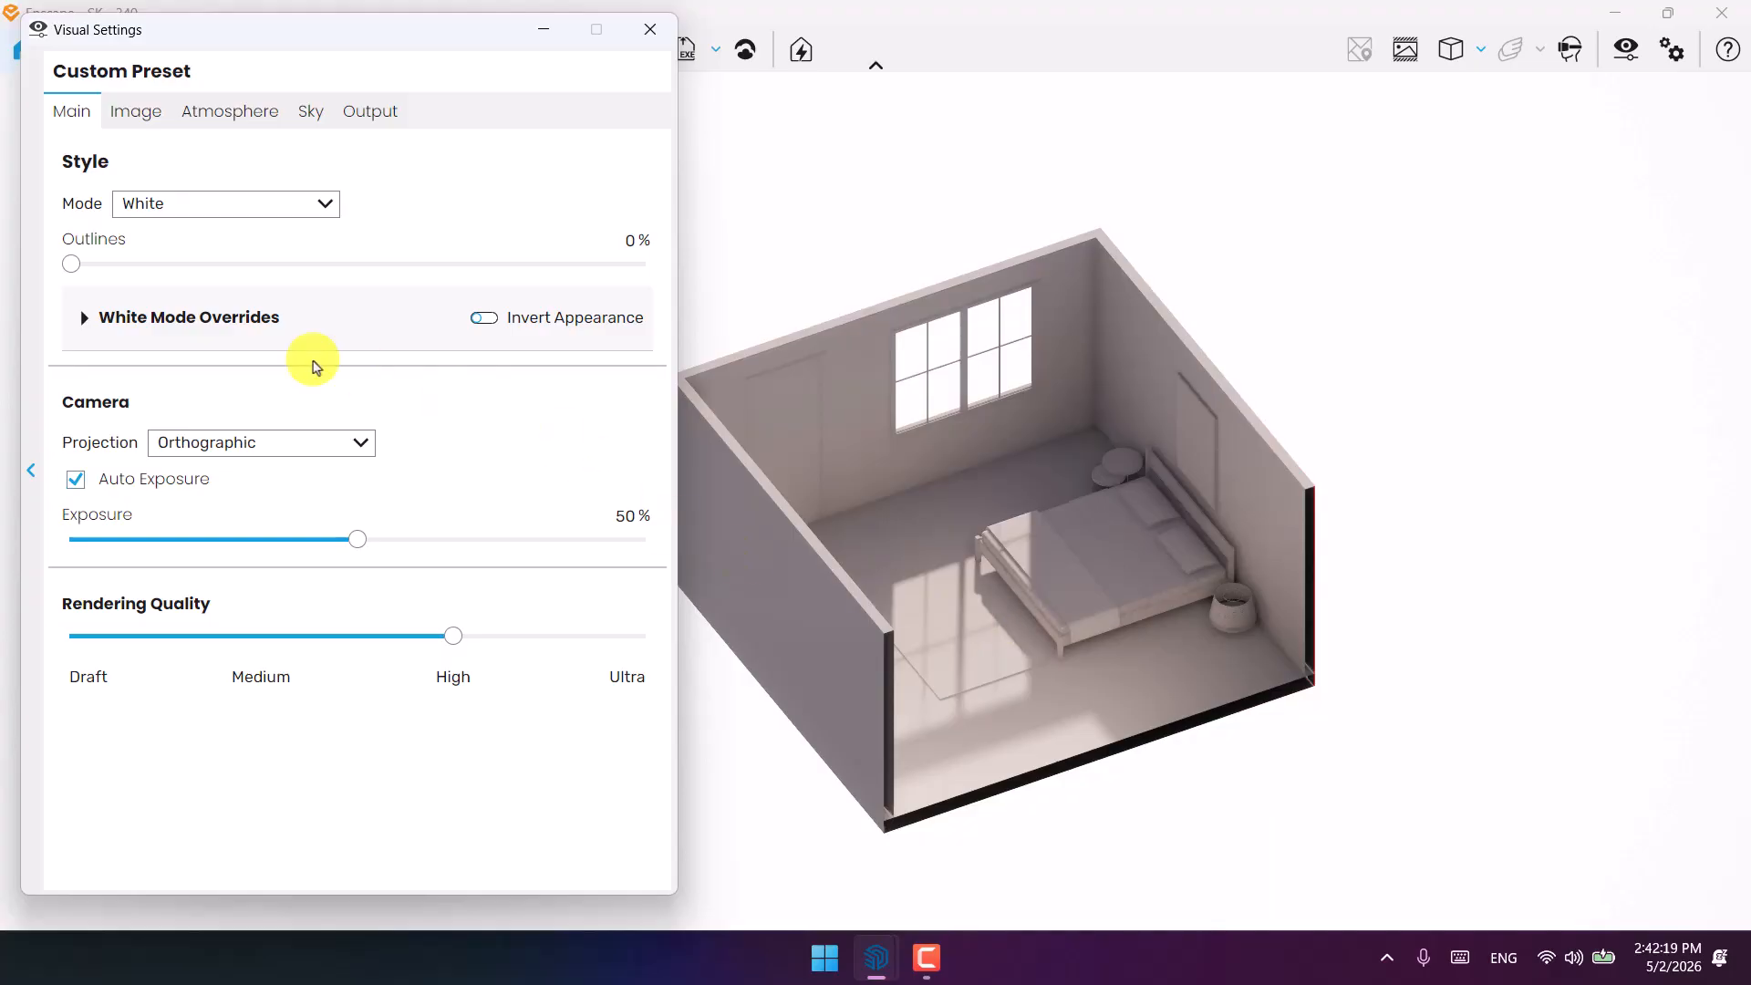
# Expand the White Mode Overrides and toggle Invert Appearance on and off again.
pyautogui.click(126, 319)
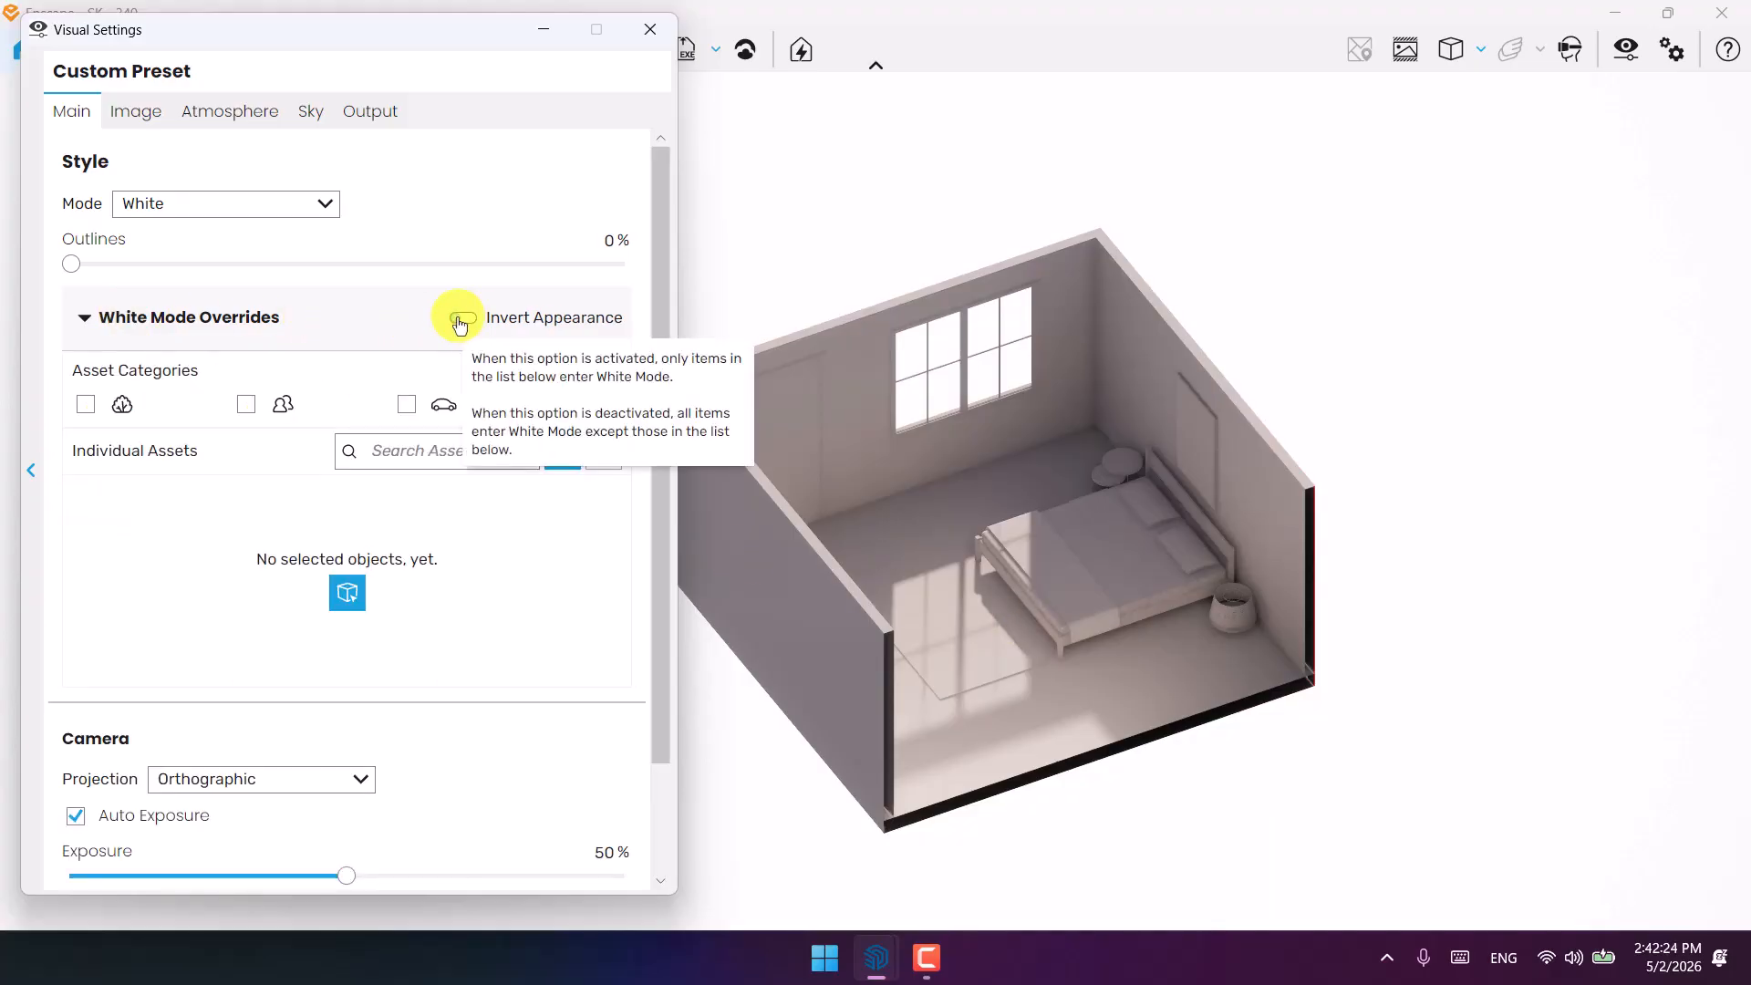
pyautogui.click(461, 318)
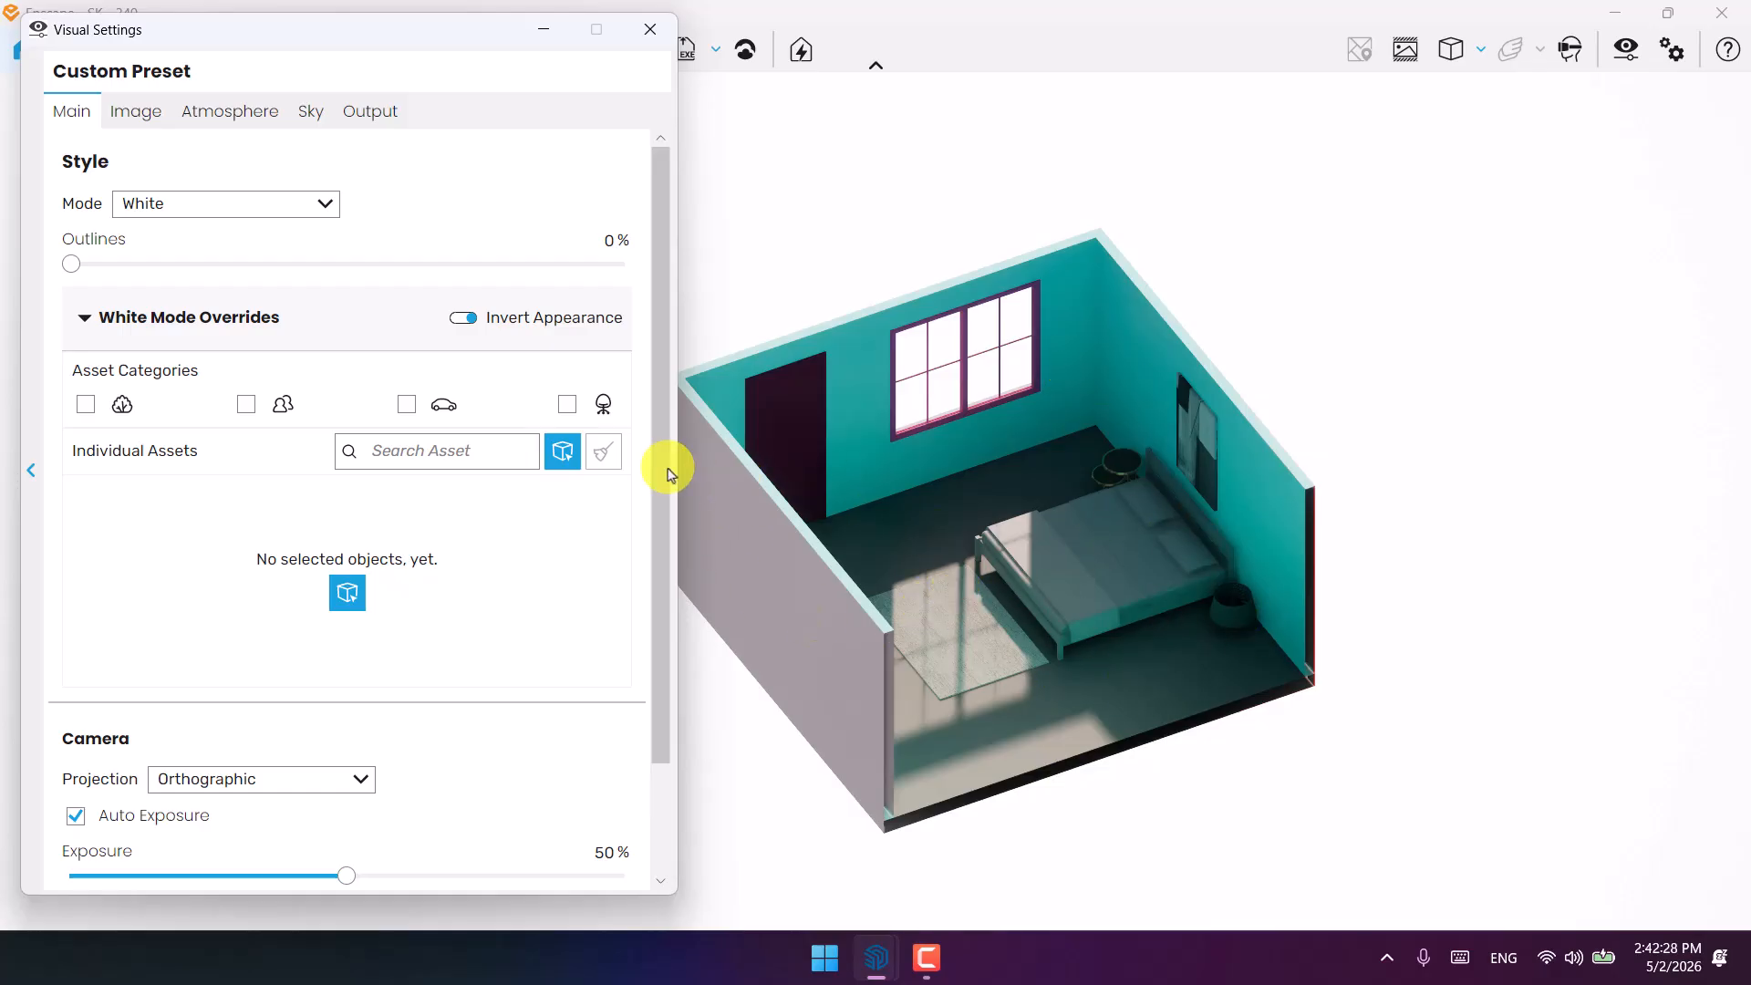
pyautogui.moveTo(471, 326)
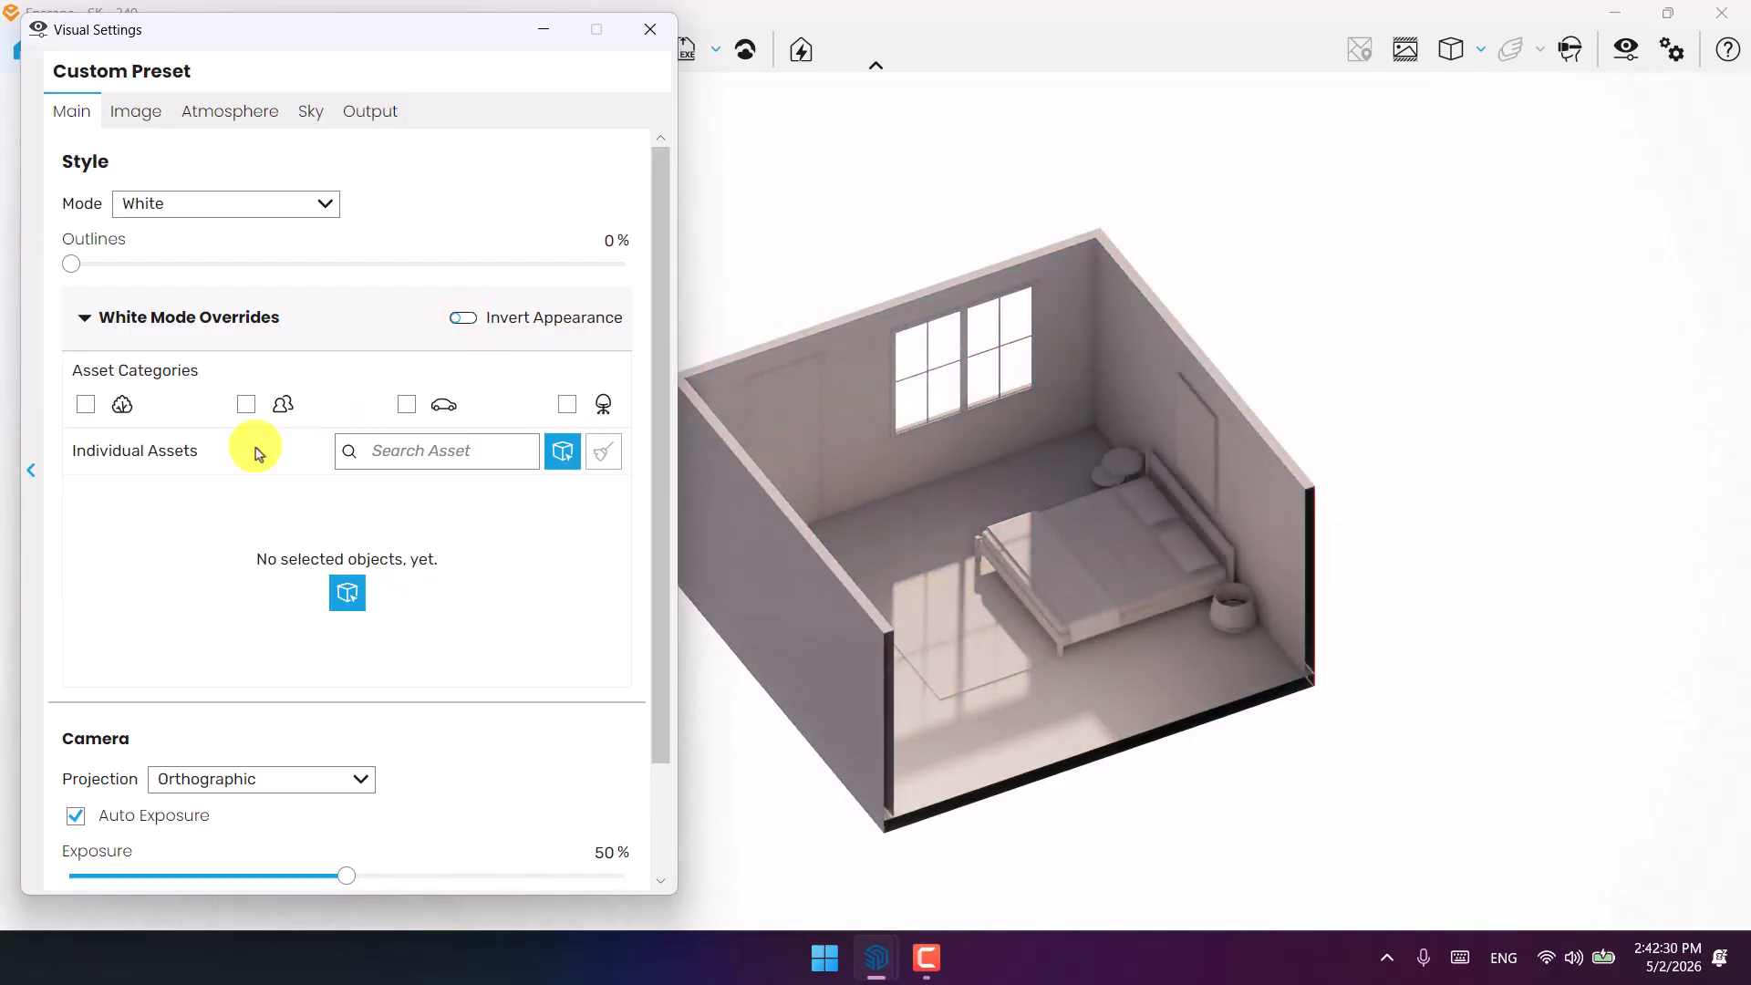
# Exempt the furniture category and the painting above the bed from White mode, and apply the changes.
pyautogui.click(568, 406)
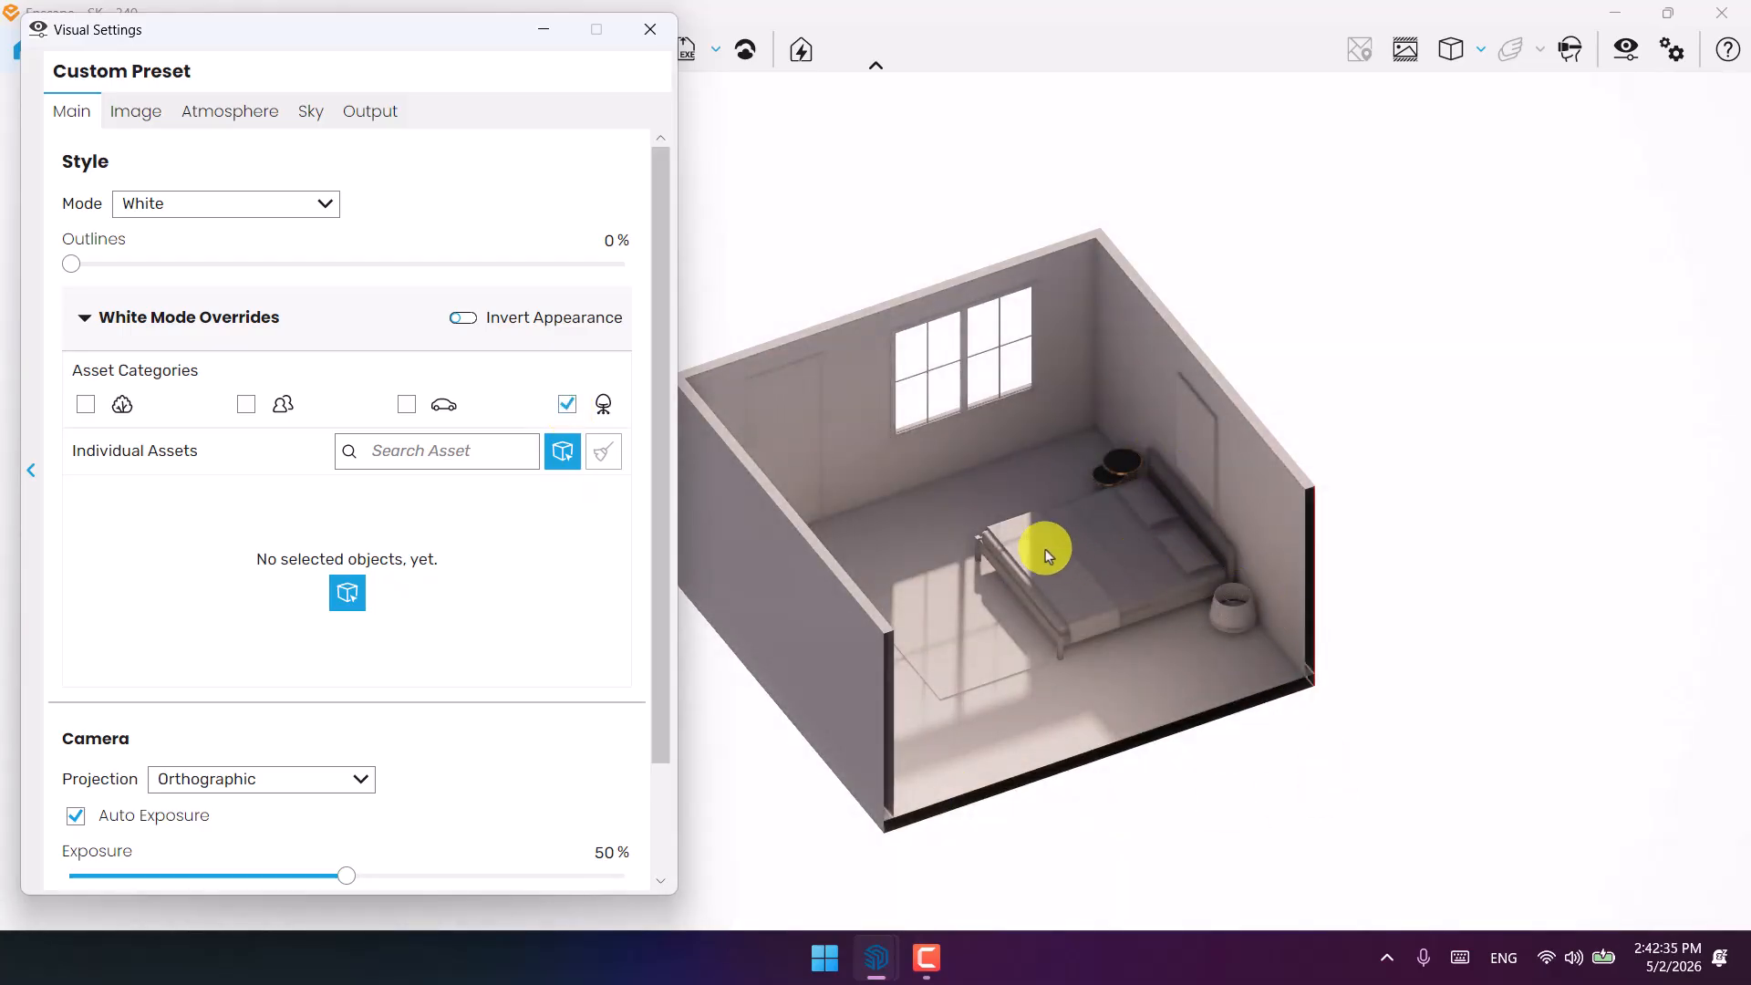
pyautogui.click(352, 595)
pyautogui.click(1187, 449)
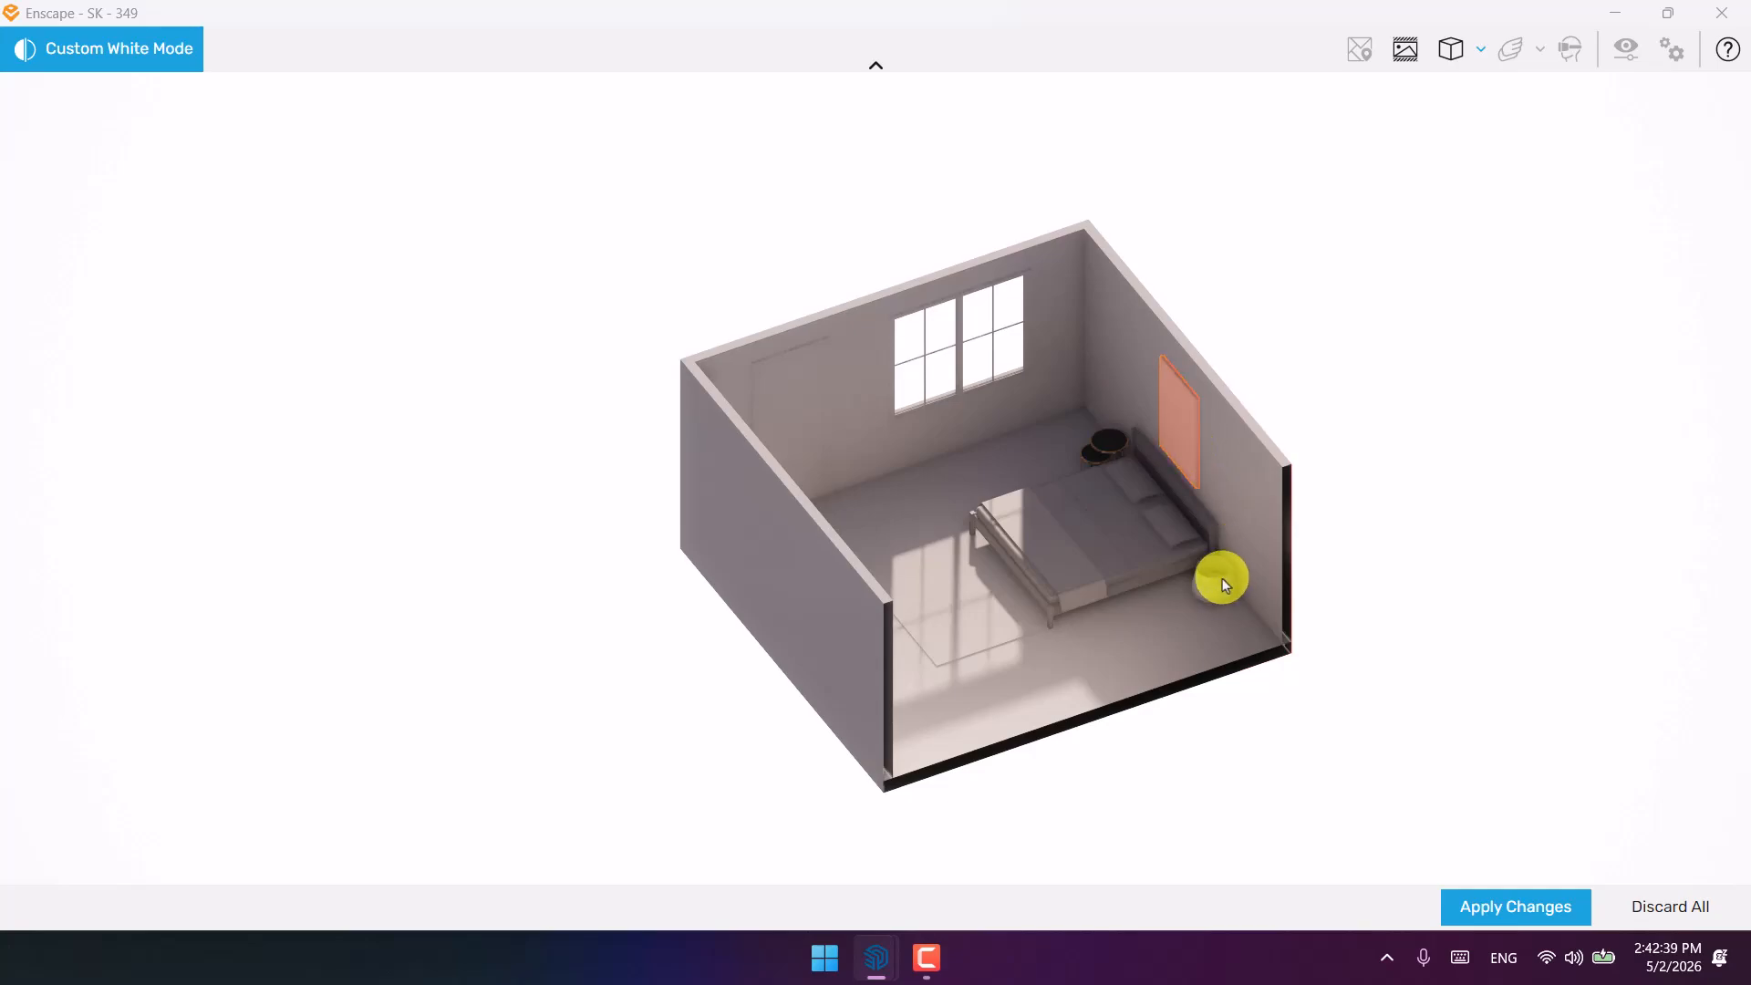
pyautogui.click(1528, 904)
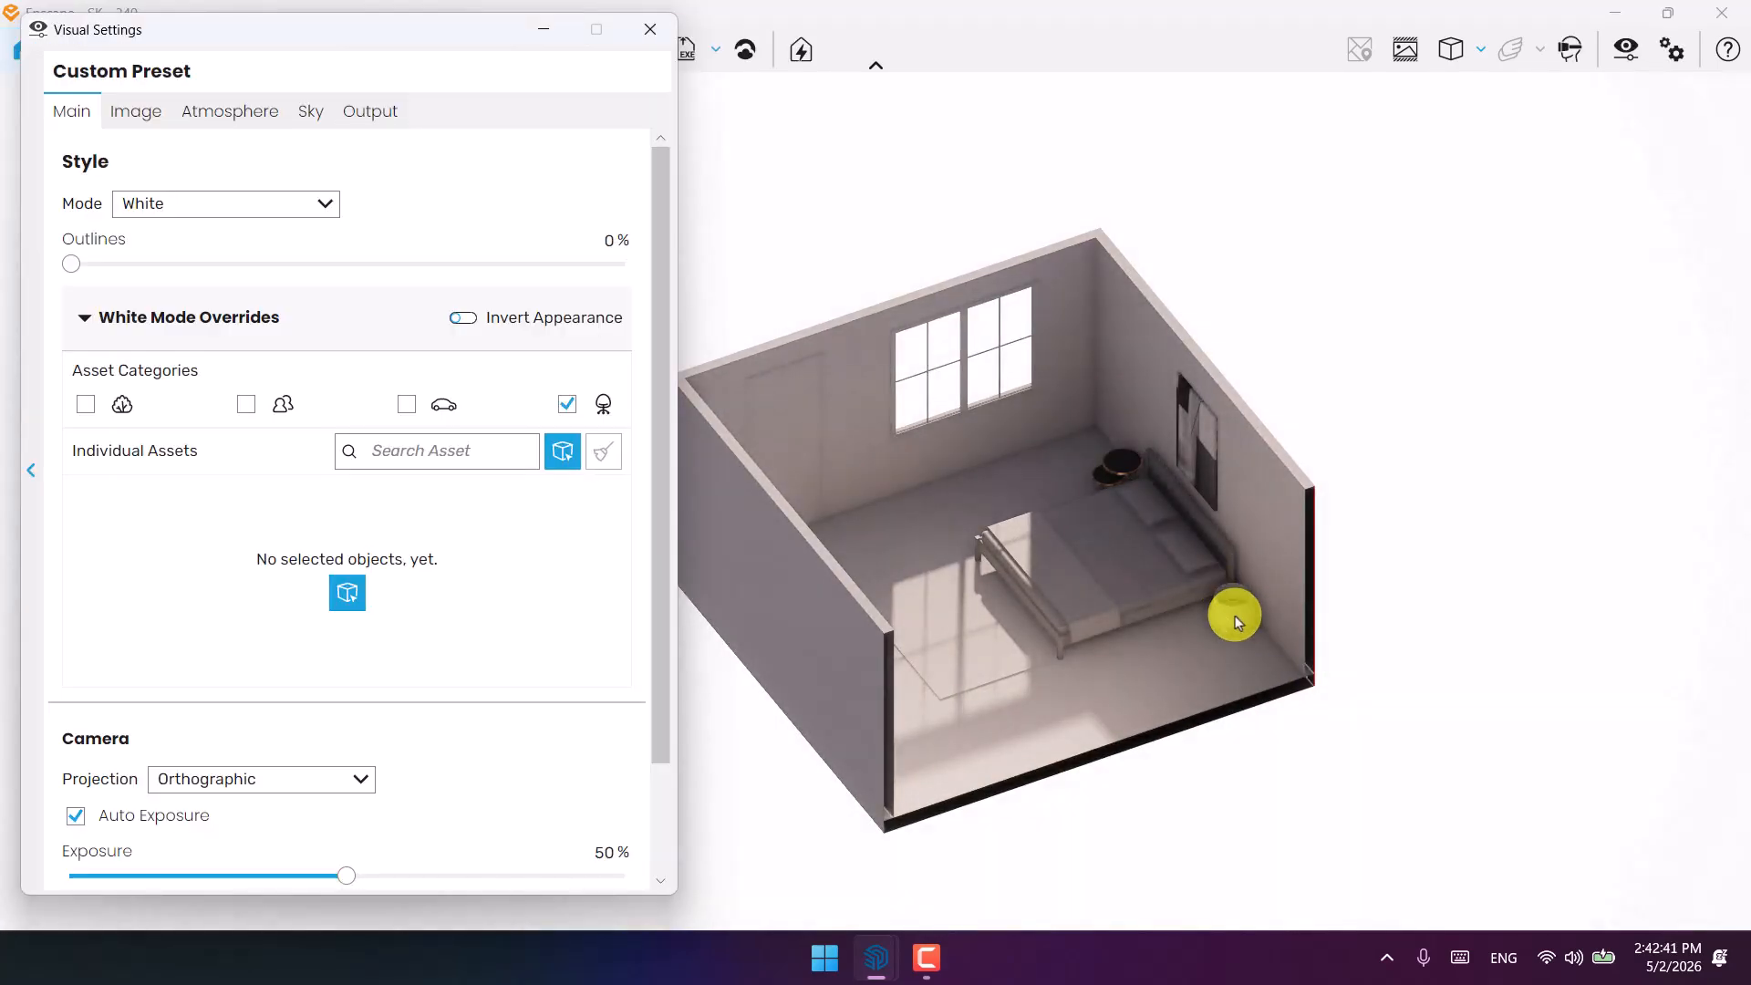
# Exempt the rug at the foot of the bed from White mode and apply the changes.
pyautogui.click(347, 594)
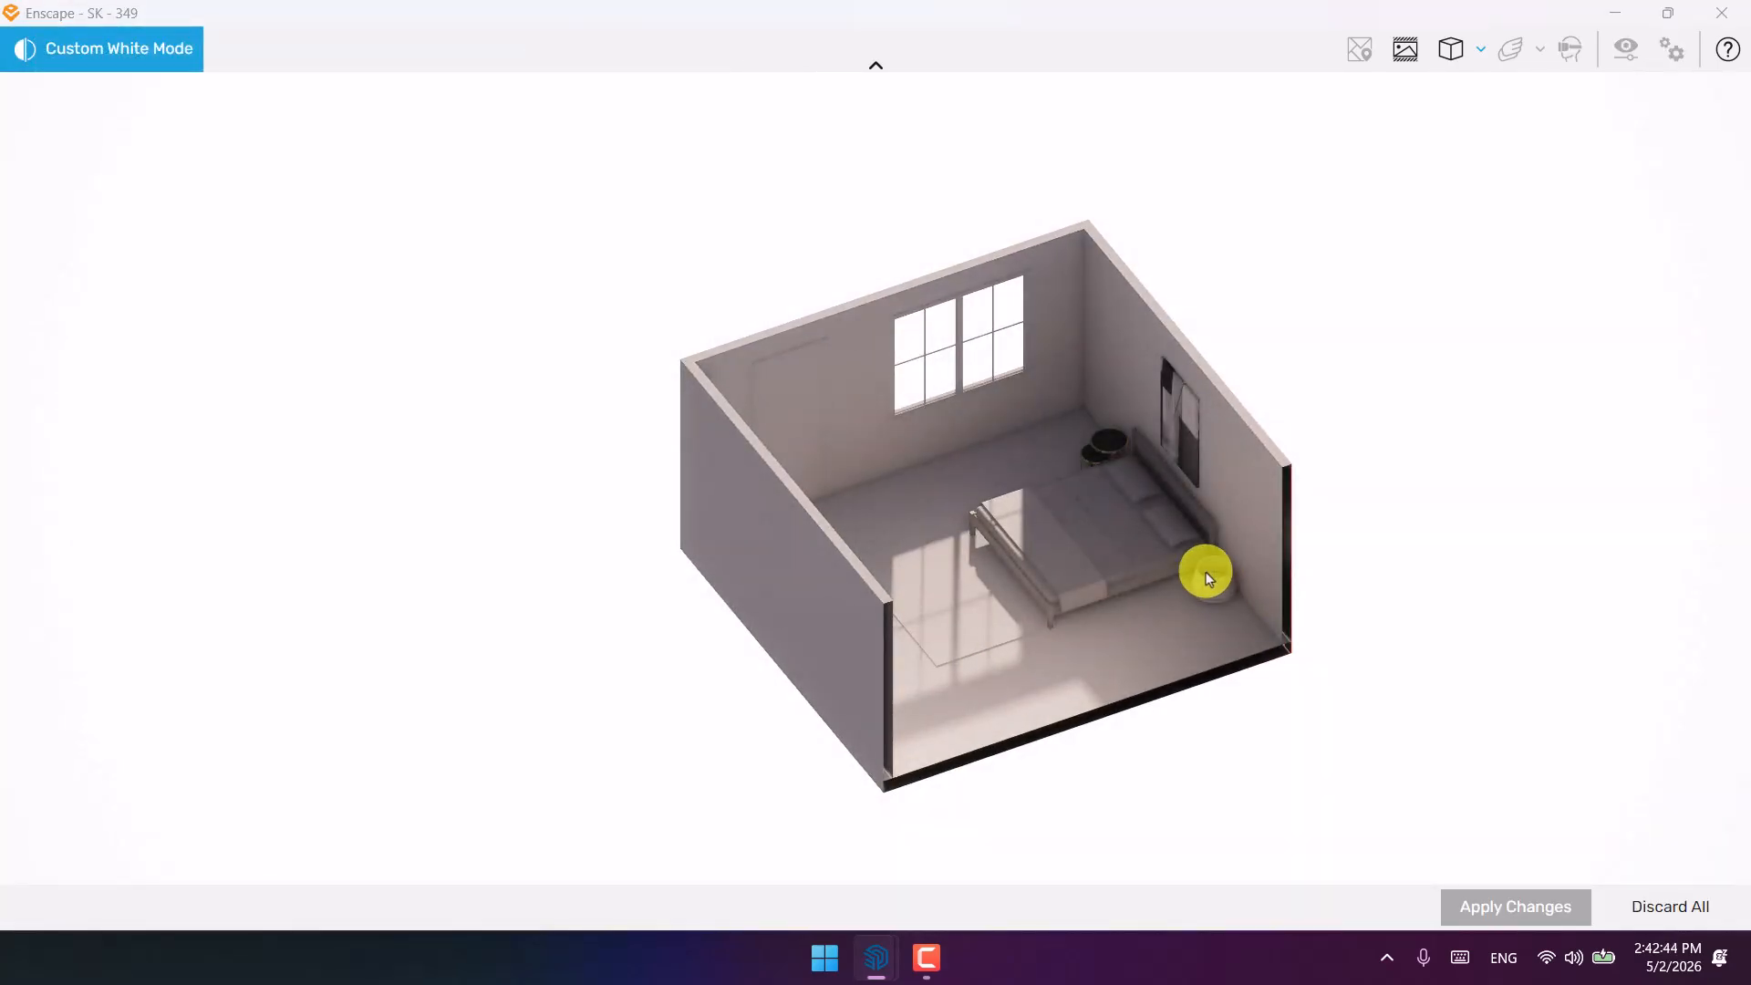
pyautogui.moveTo(1032, 642); pyautogui.dragTo(874, 478)
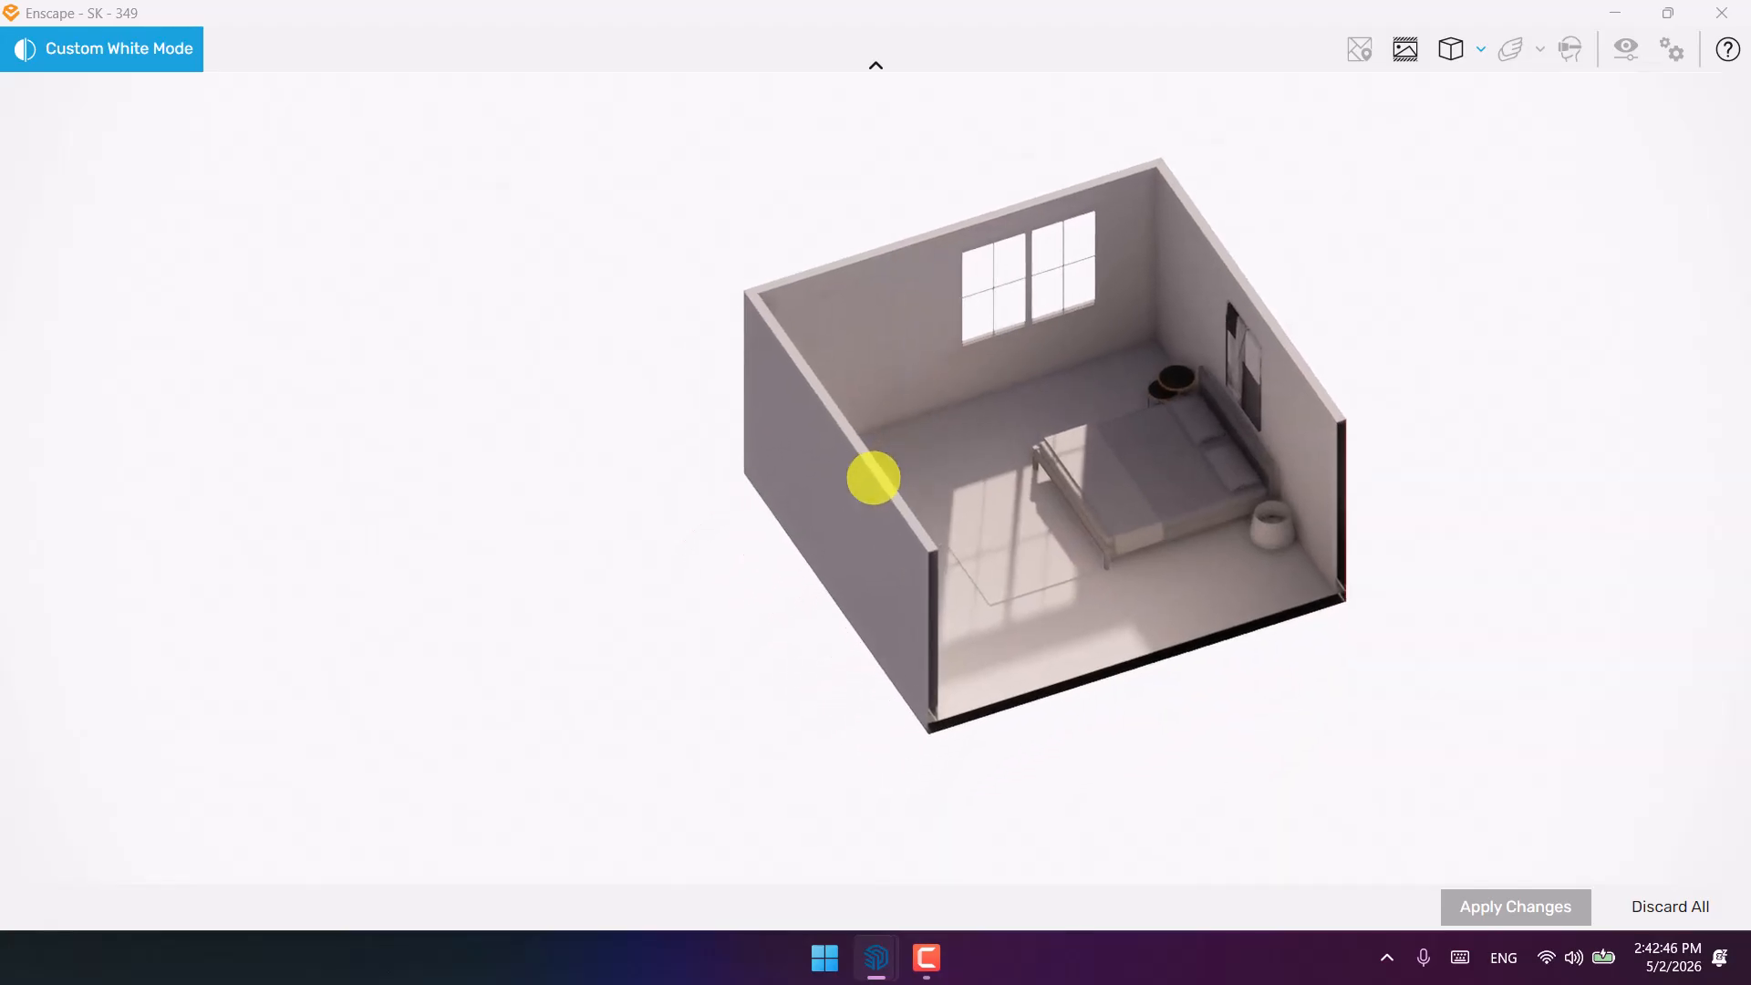
pyautogui.scroll(5, 868, 477)
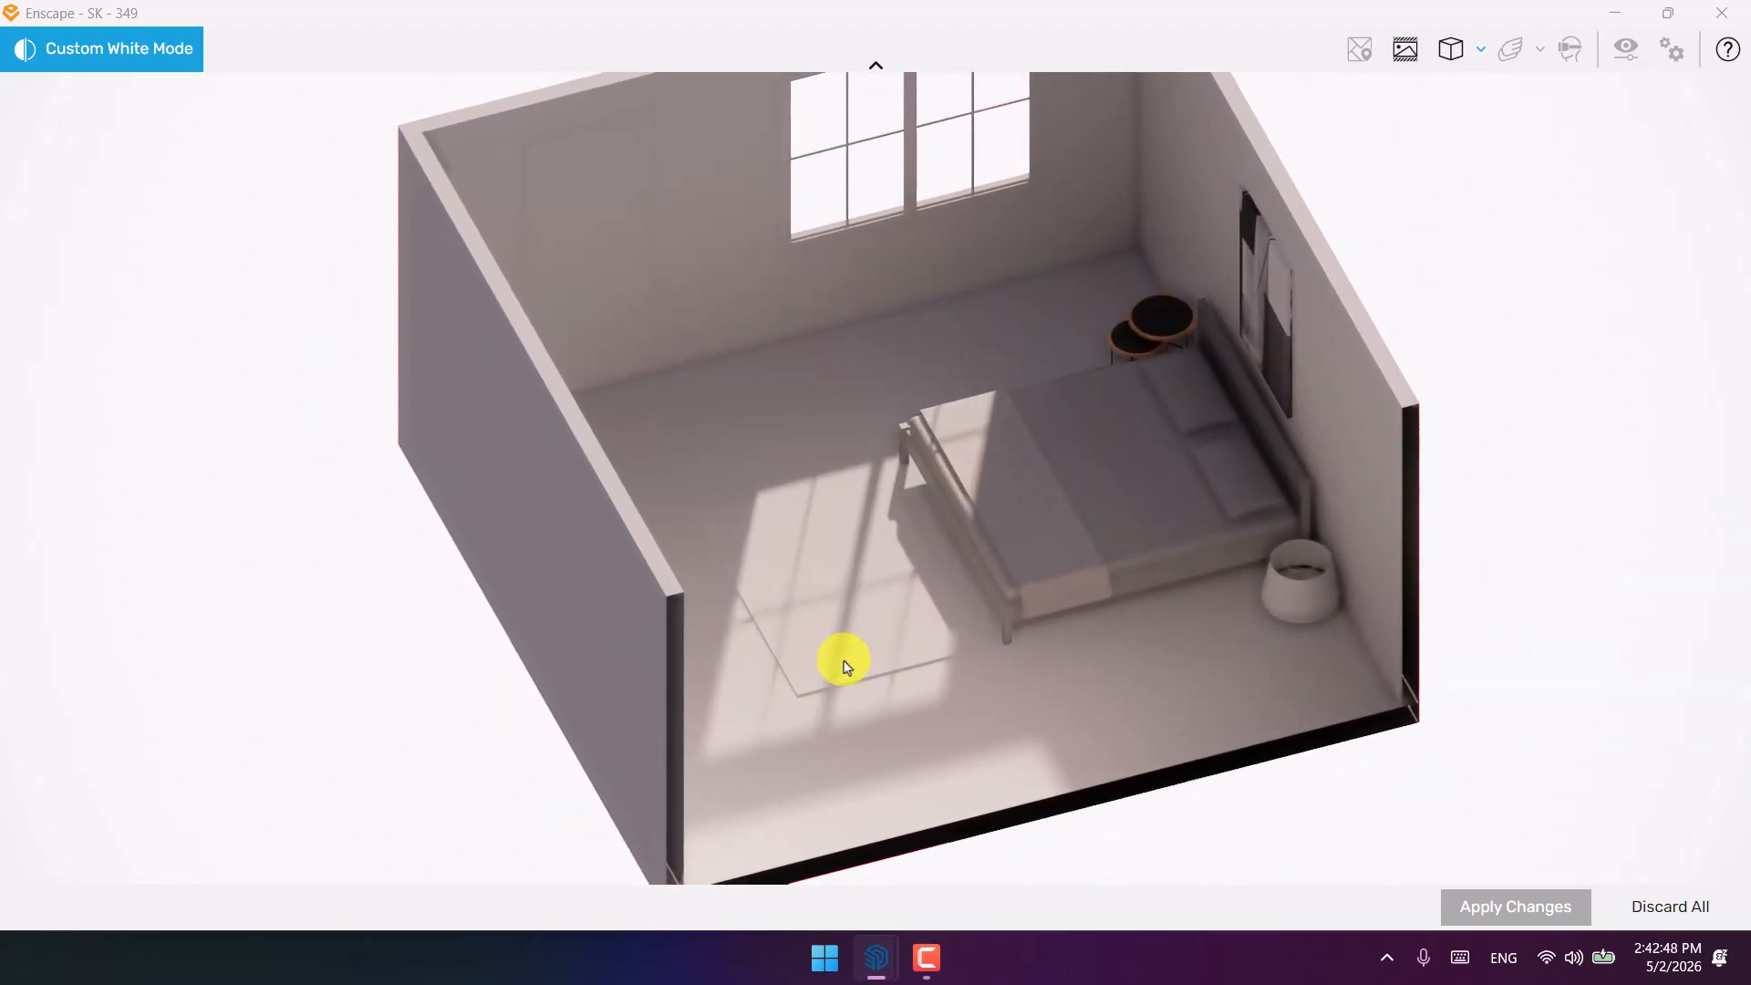
pyautogui.click(836, 547)
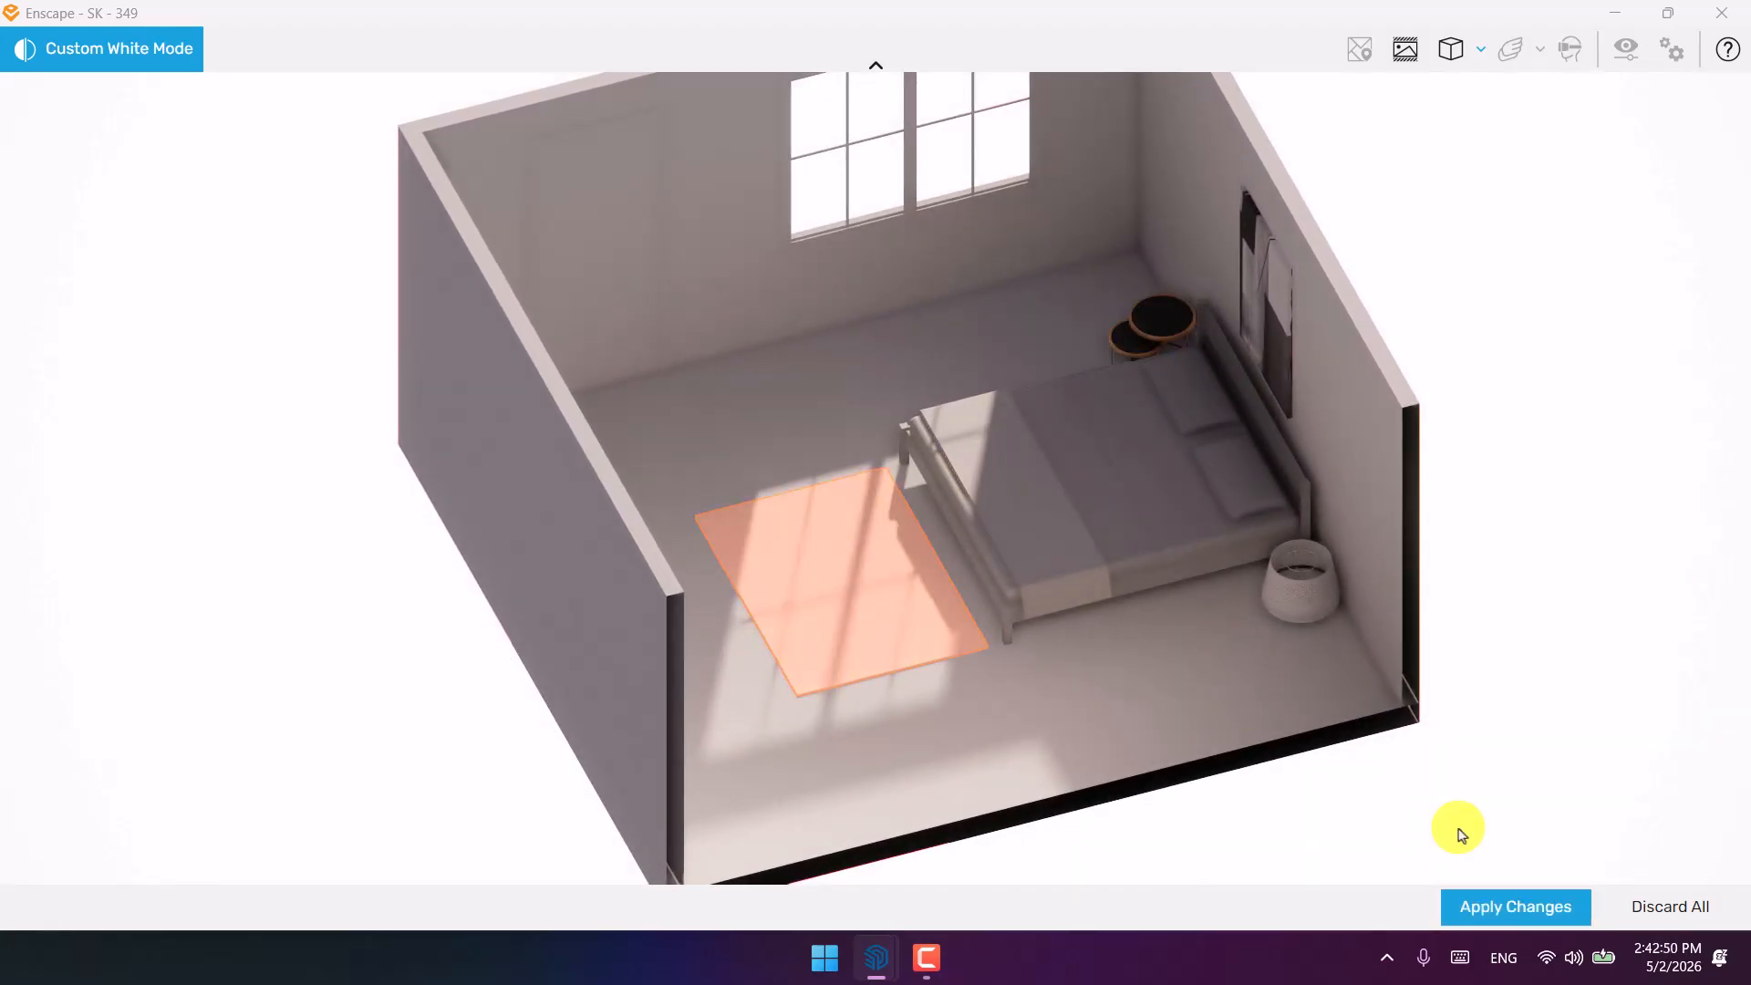
pyautogui.click(1459, 905)
# Exempt the lamp on the floor beside the bed from White mode and apply the changes.
pyautogui.scroll(5, 1086, 696)
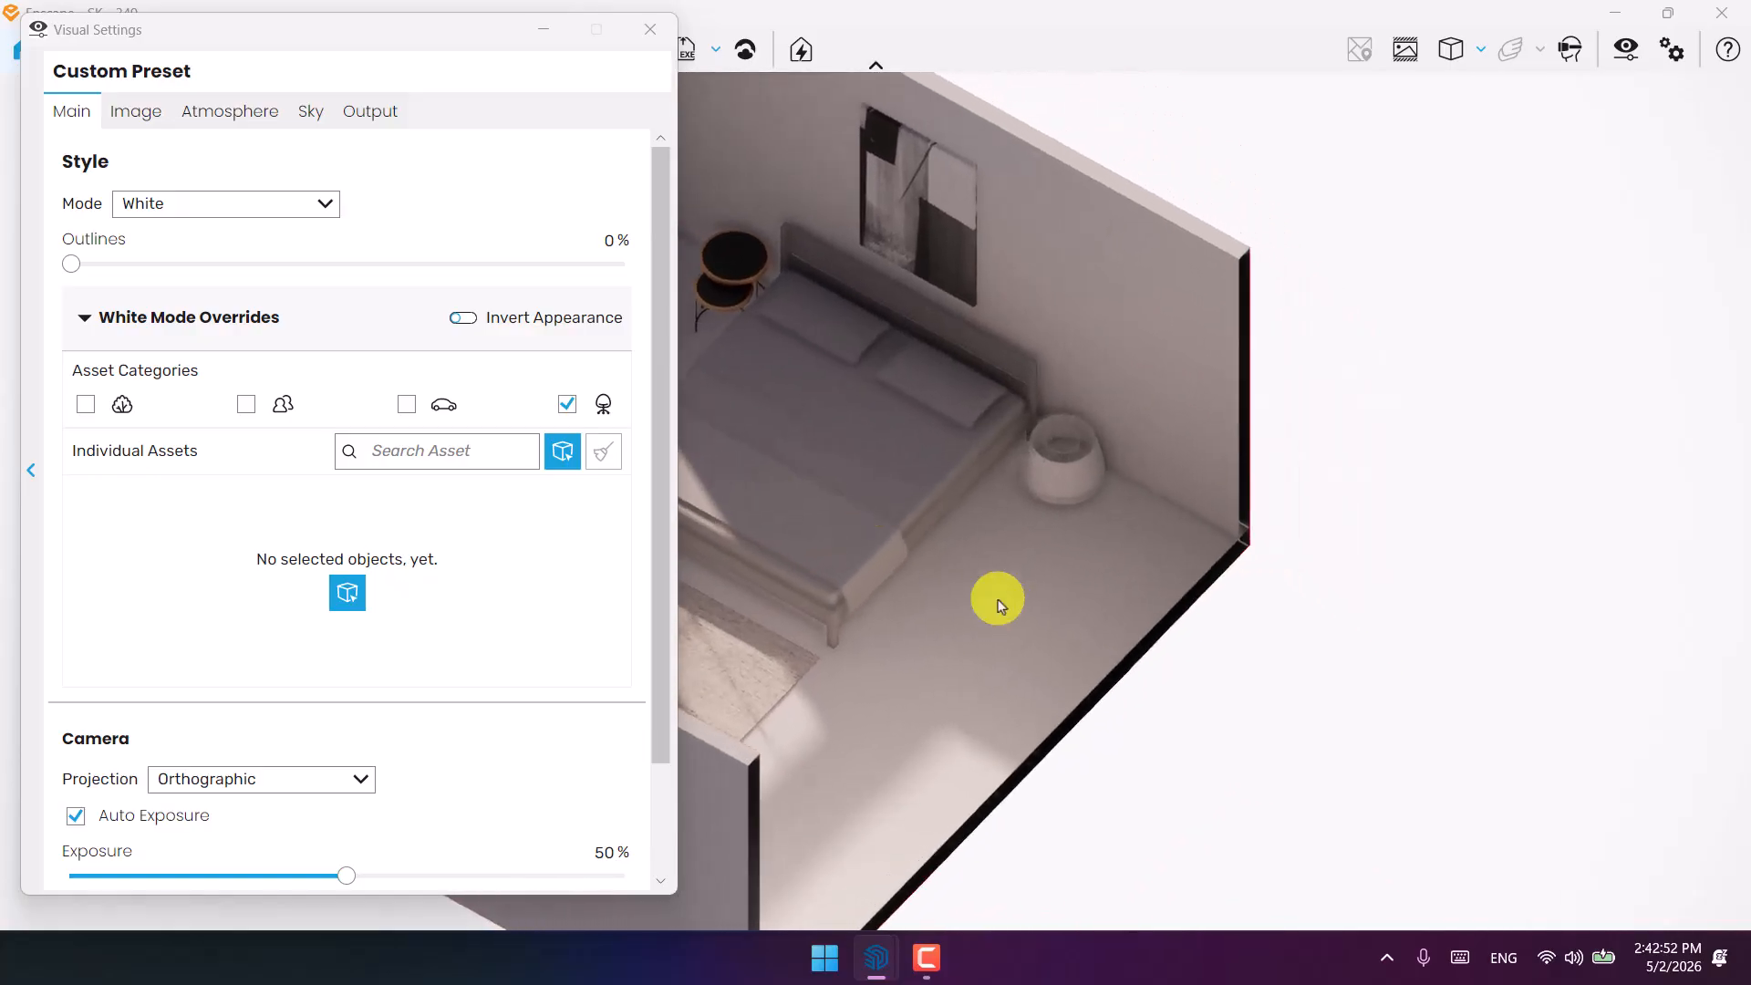
pyautogui.click(352, 598)
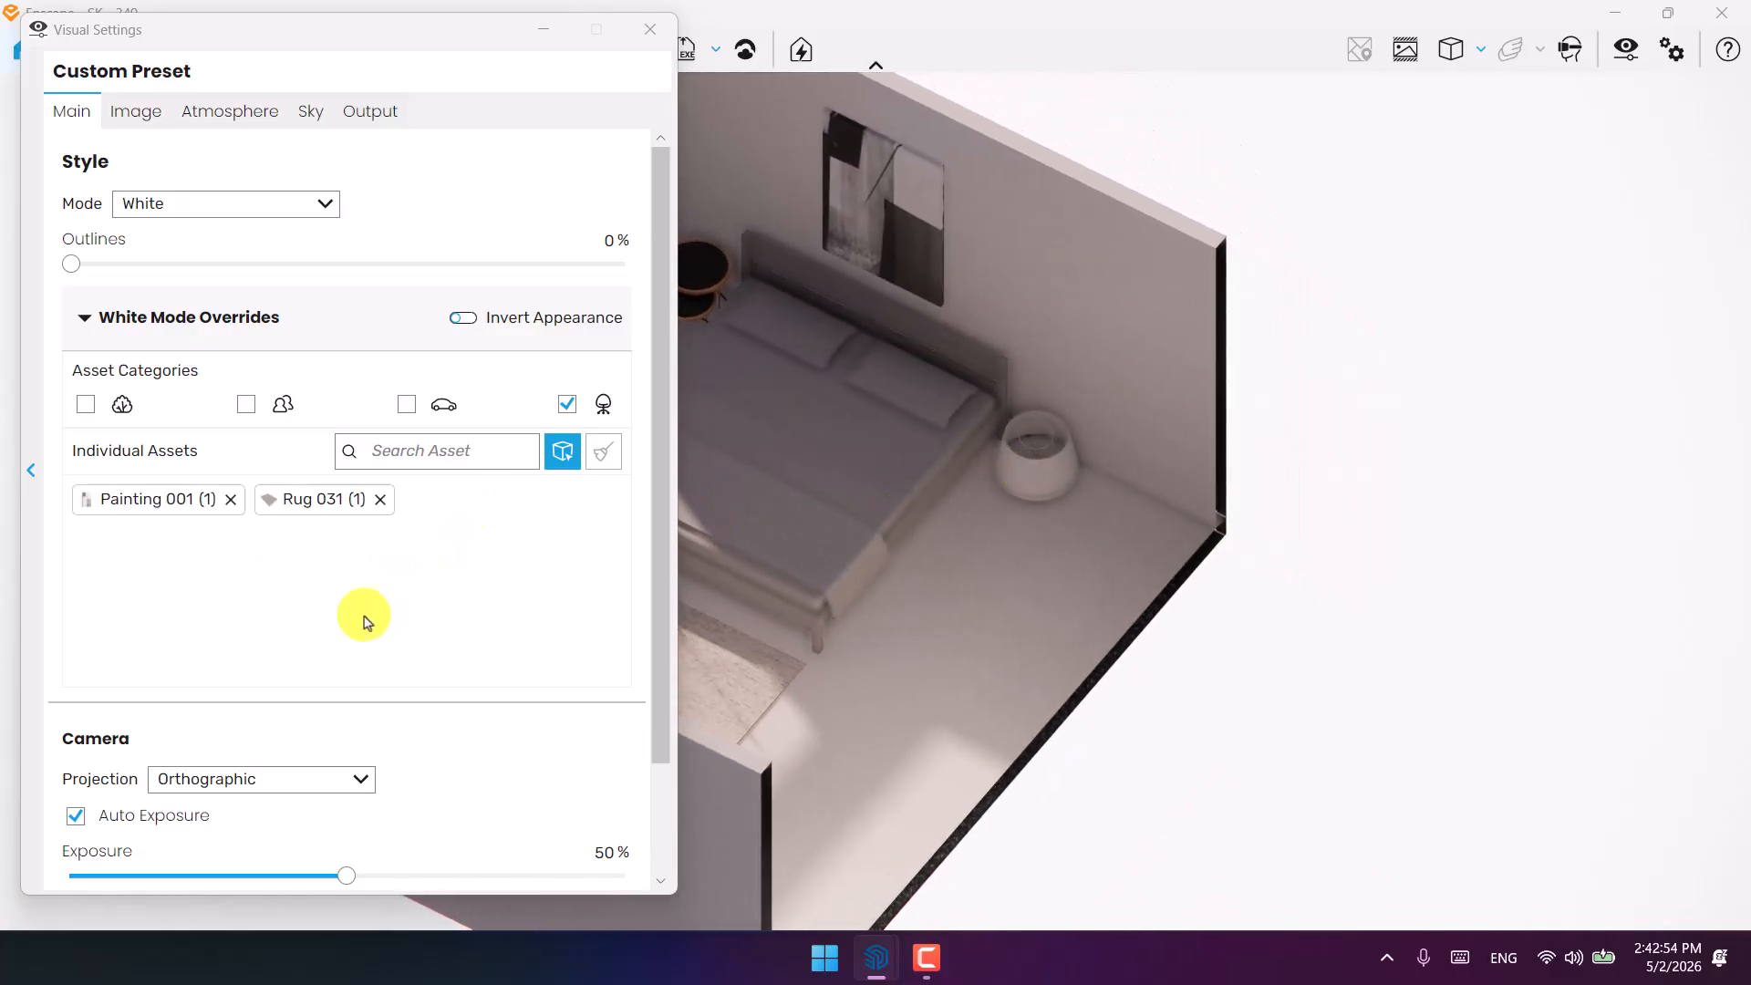
pyautogui.click(580, 466)
pyautogui.click(1044, 439)
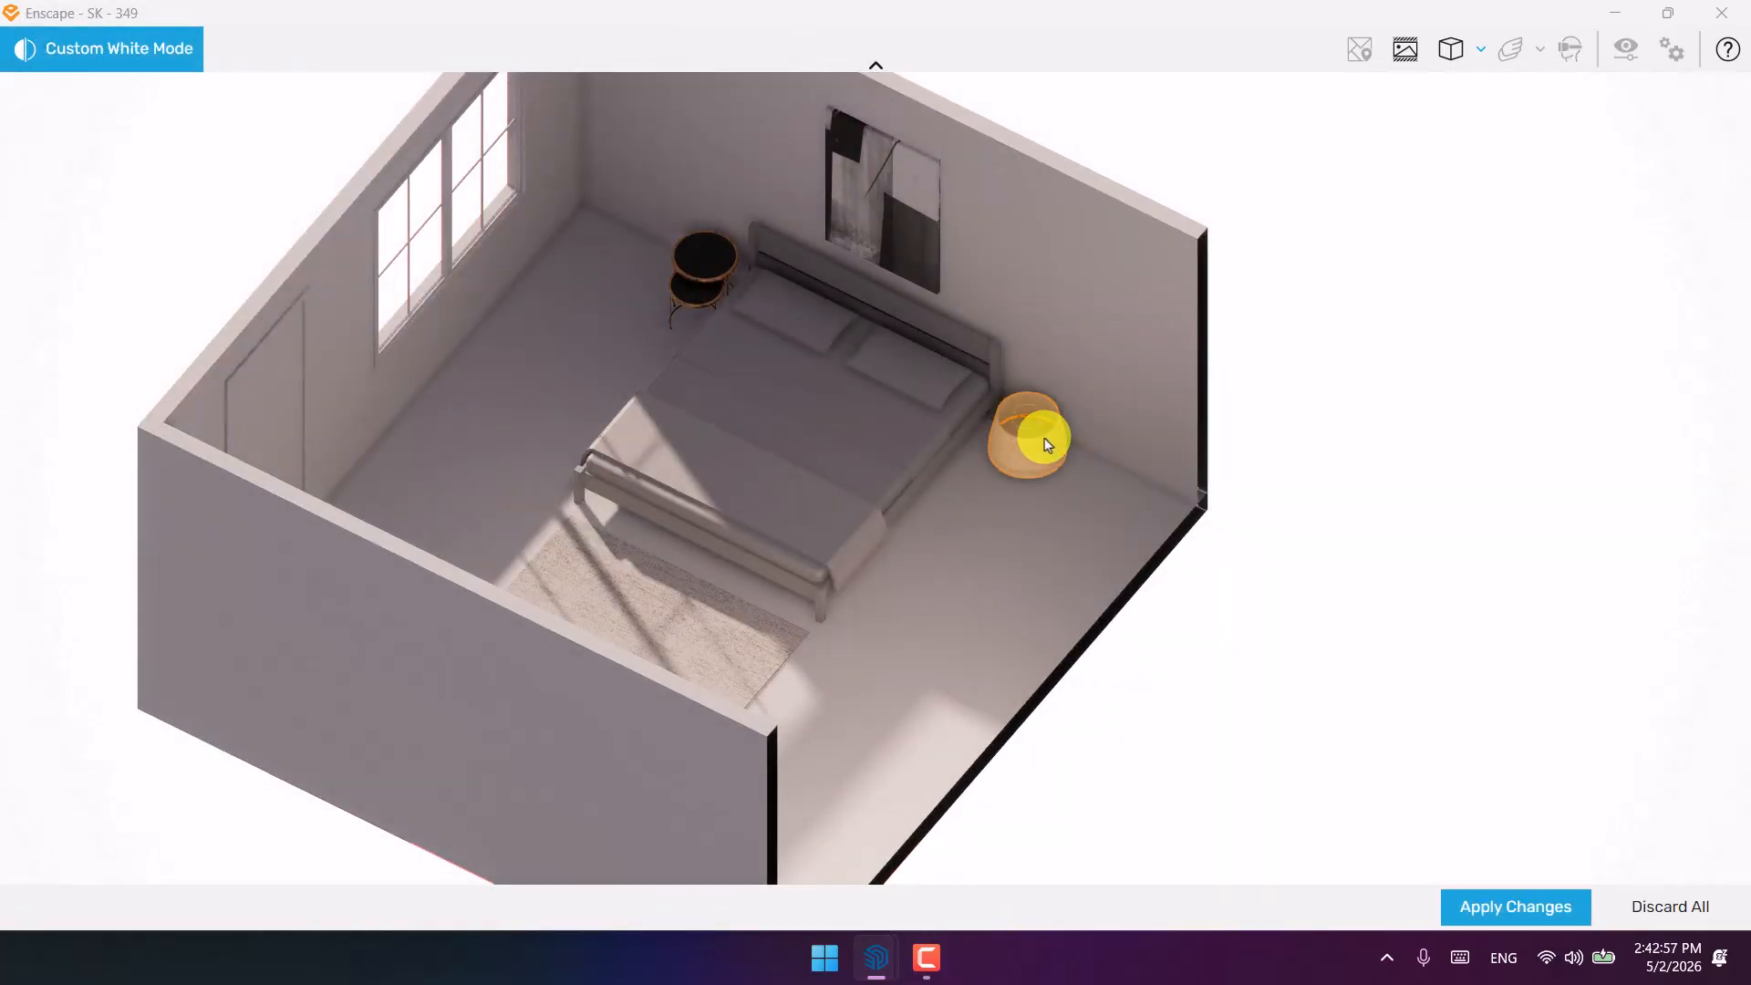
pyautogui.click(1551, 908)
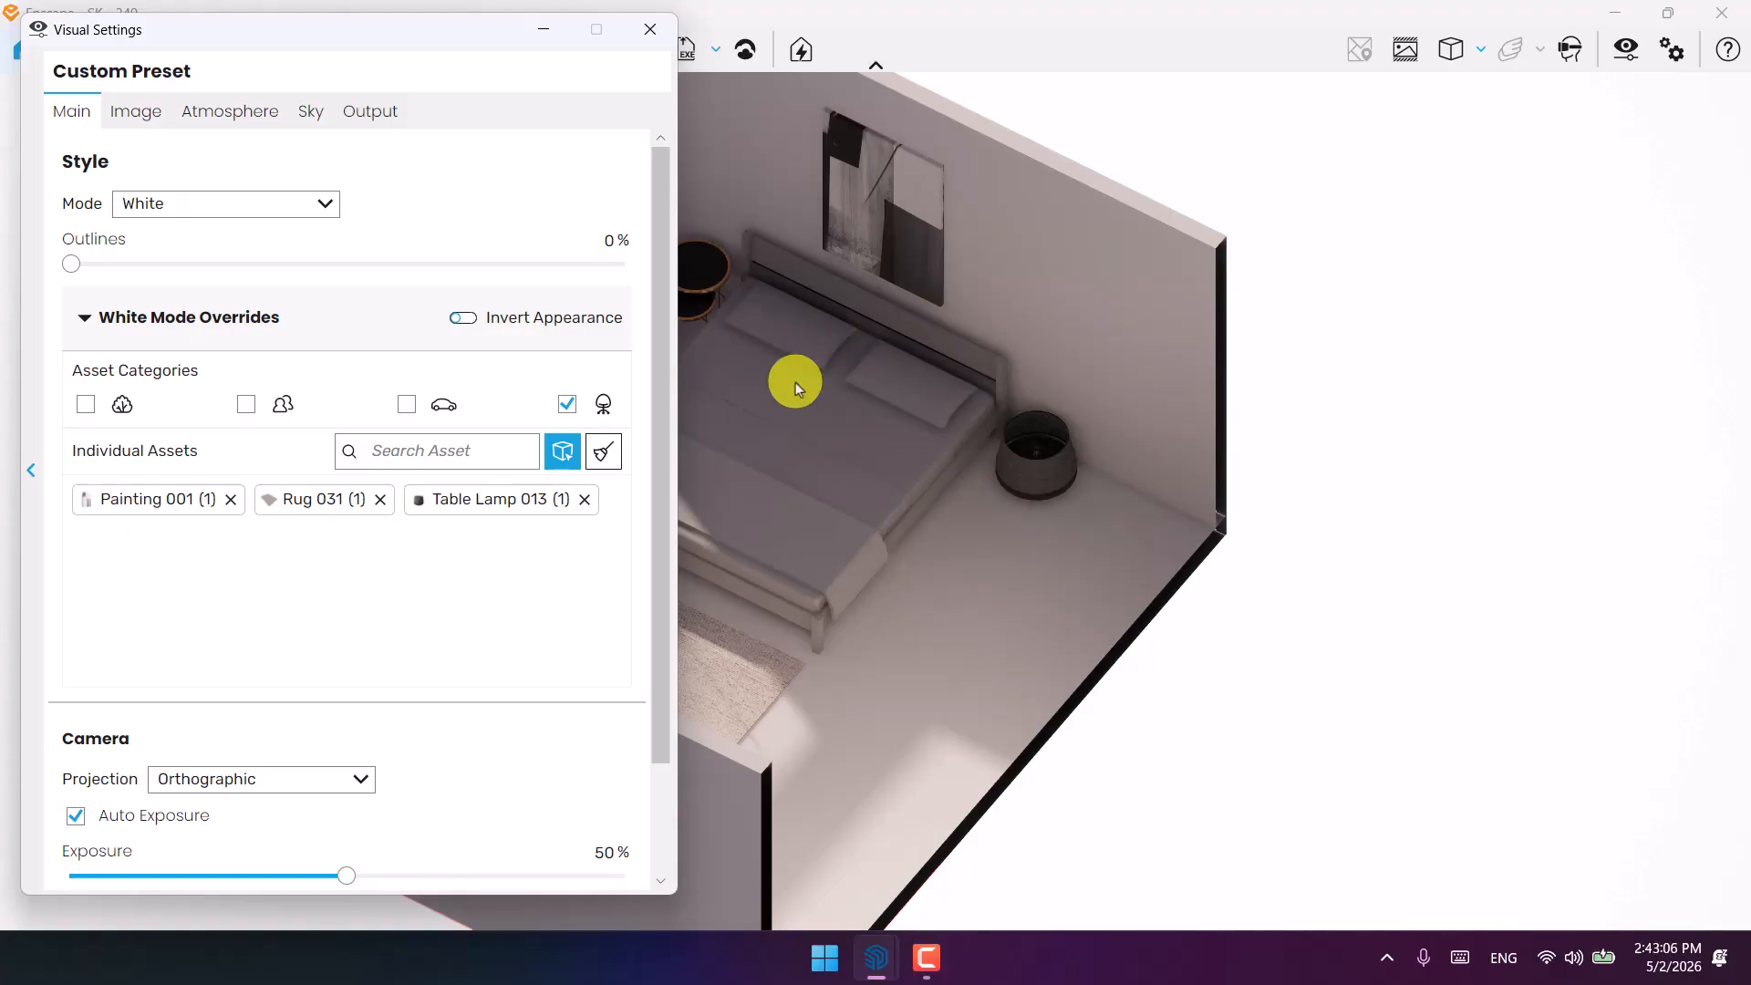
# Exempt the bed from White mode and apply the changes.
pyautogui.click(564, 451)
pyautogui.click(852, 446)
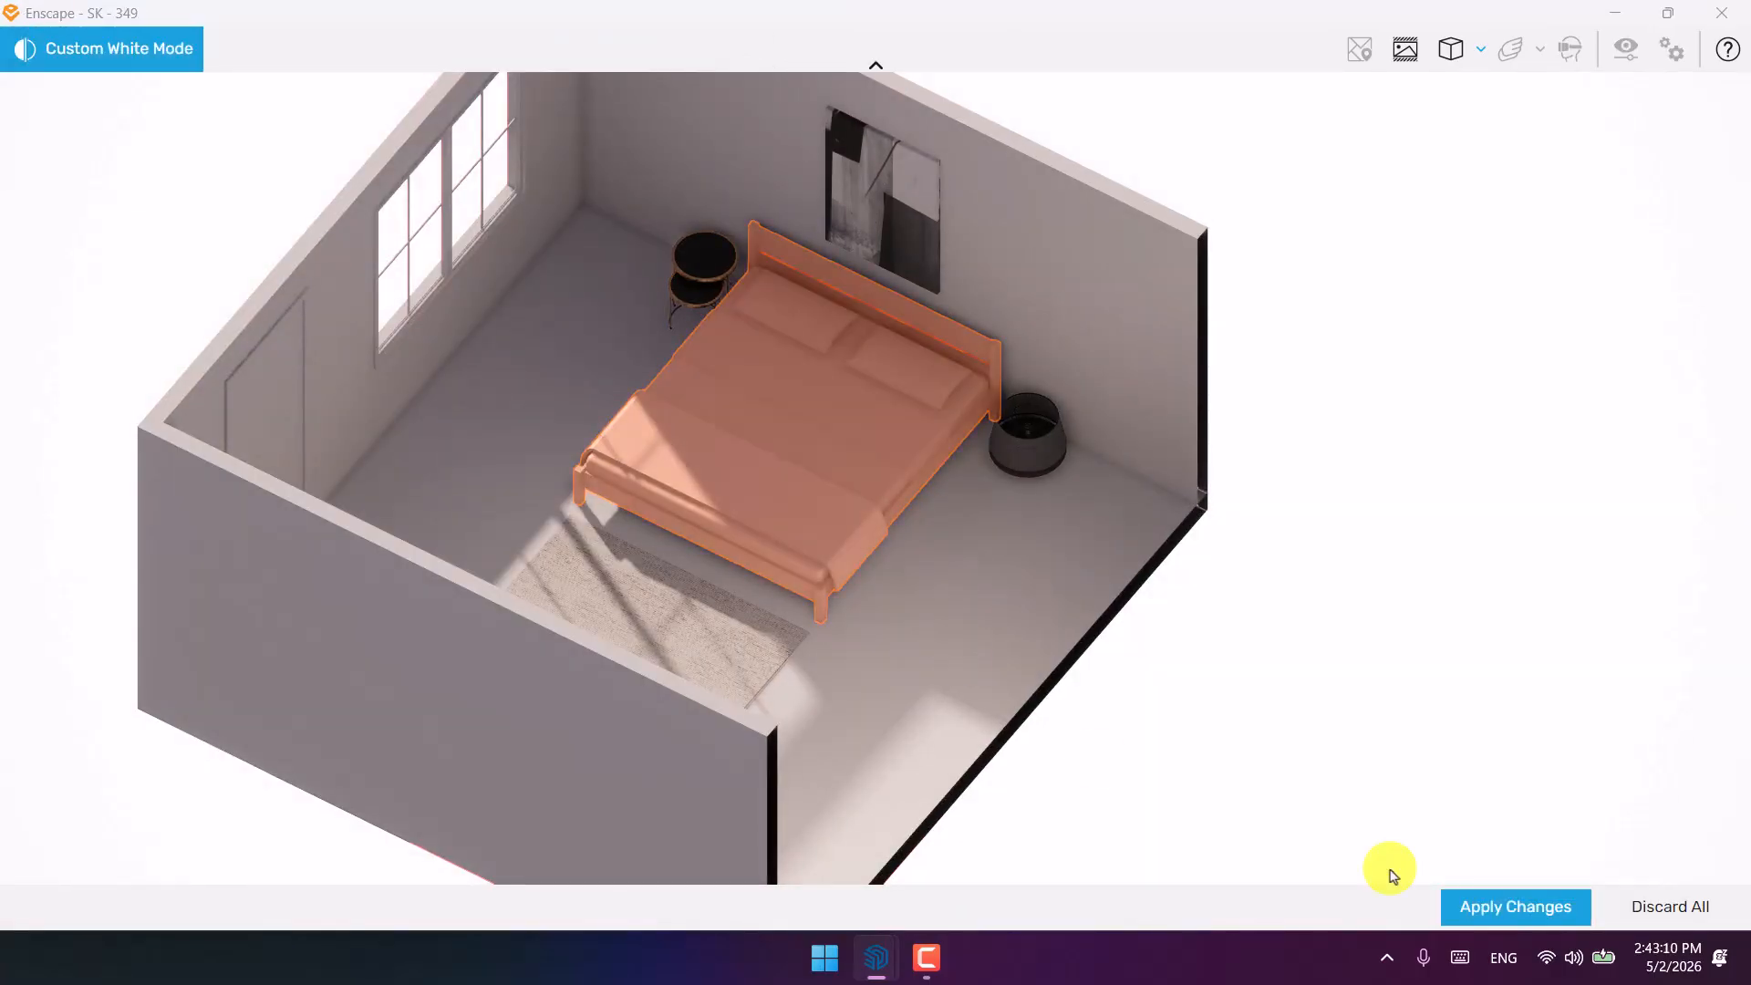
pyautogui.click(1515, 907)
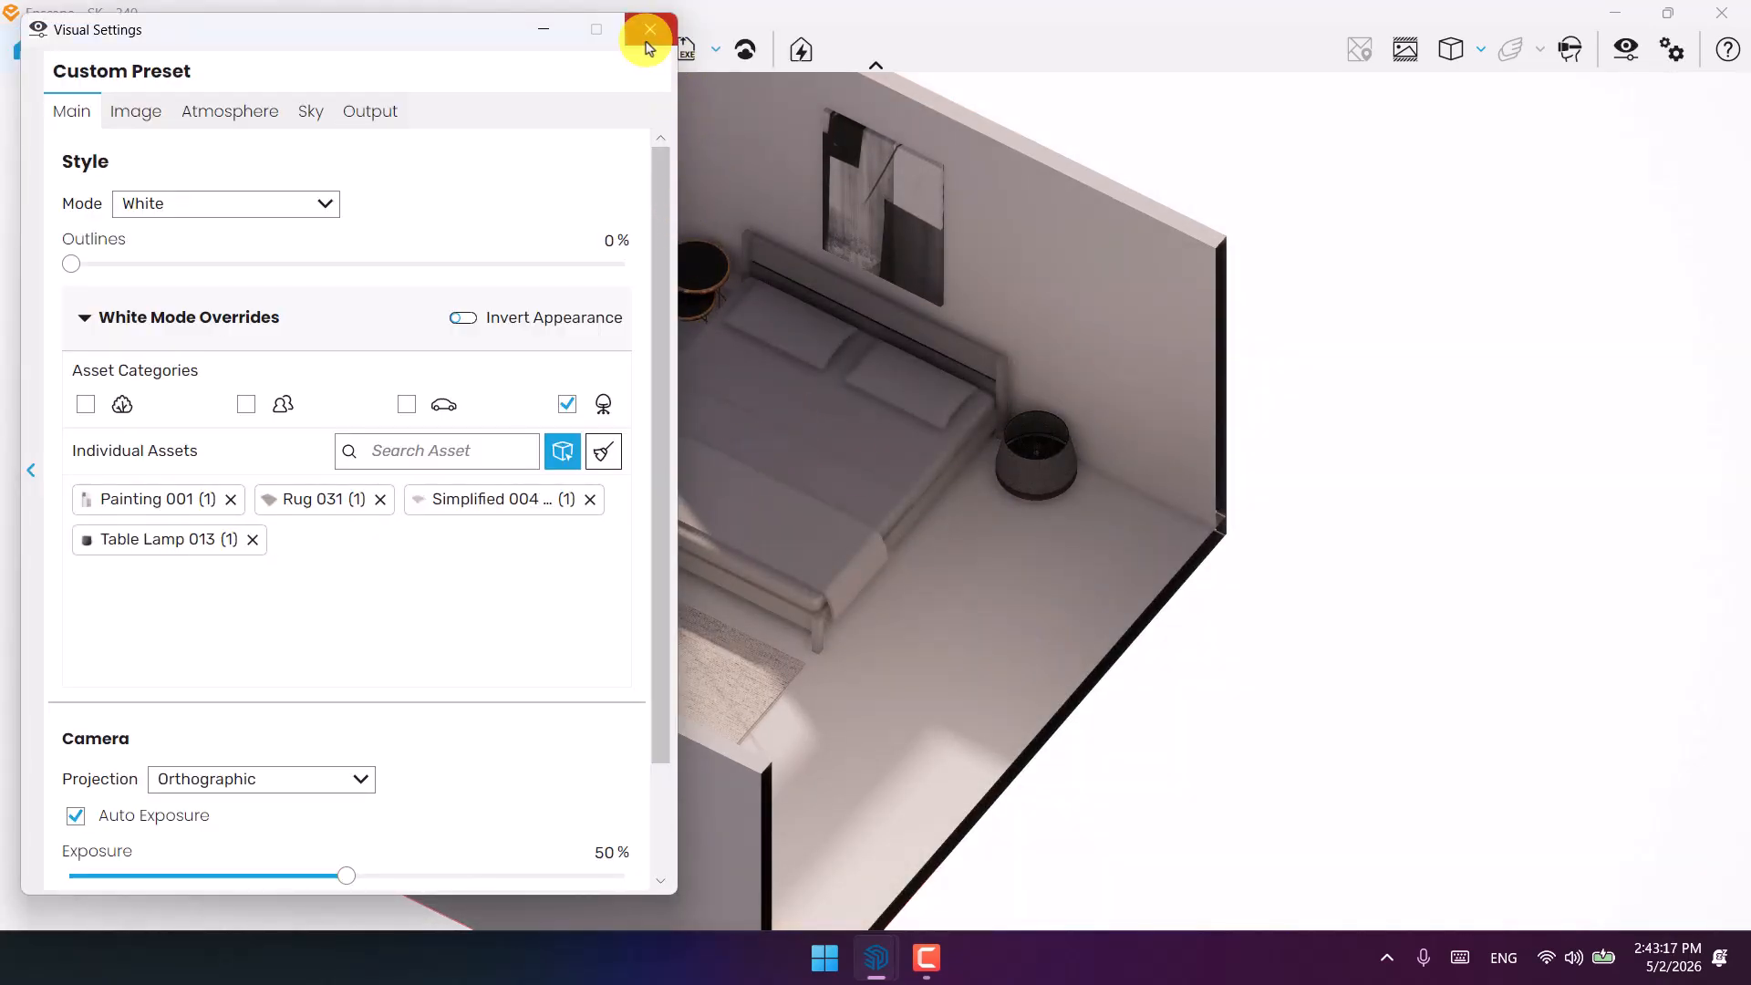
# Set the style's outlines to 6% and close the Visual Settings.
pyautogui.click(606, 239)
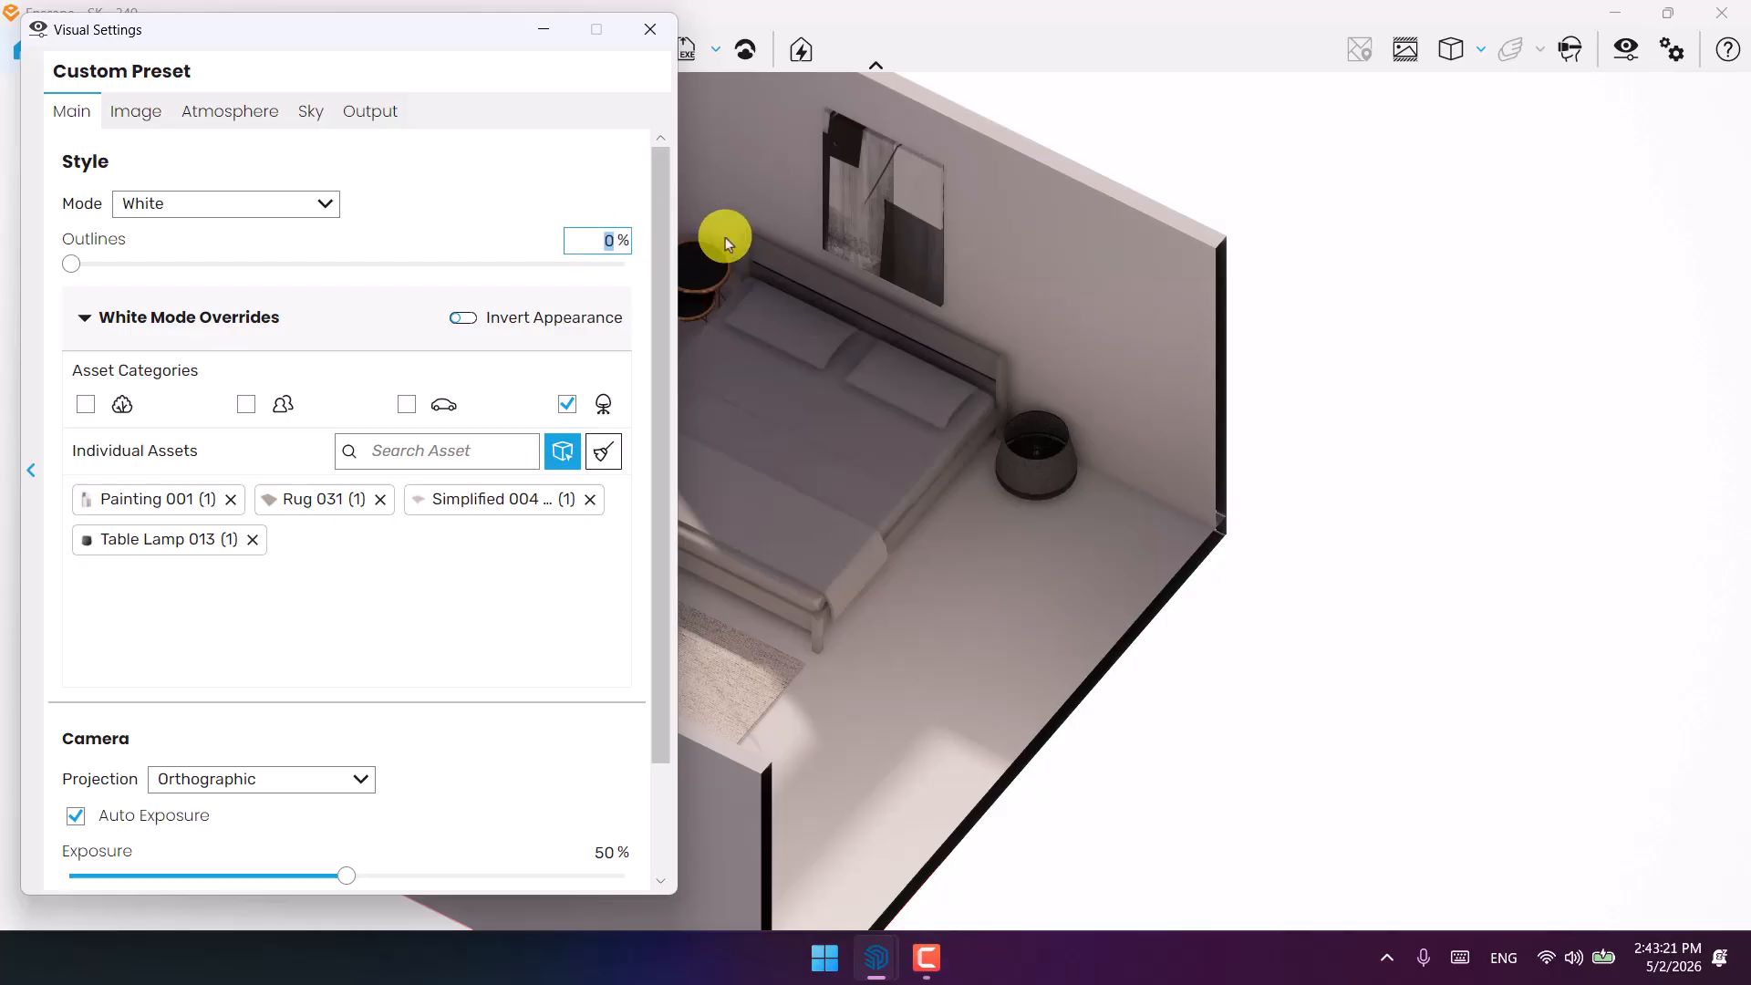
pyautogui.write('6')
pyautogui.click(651, 30)
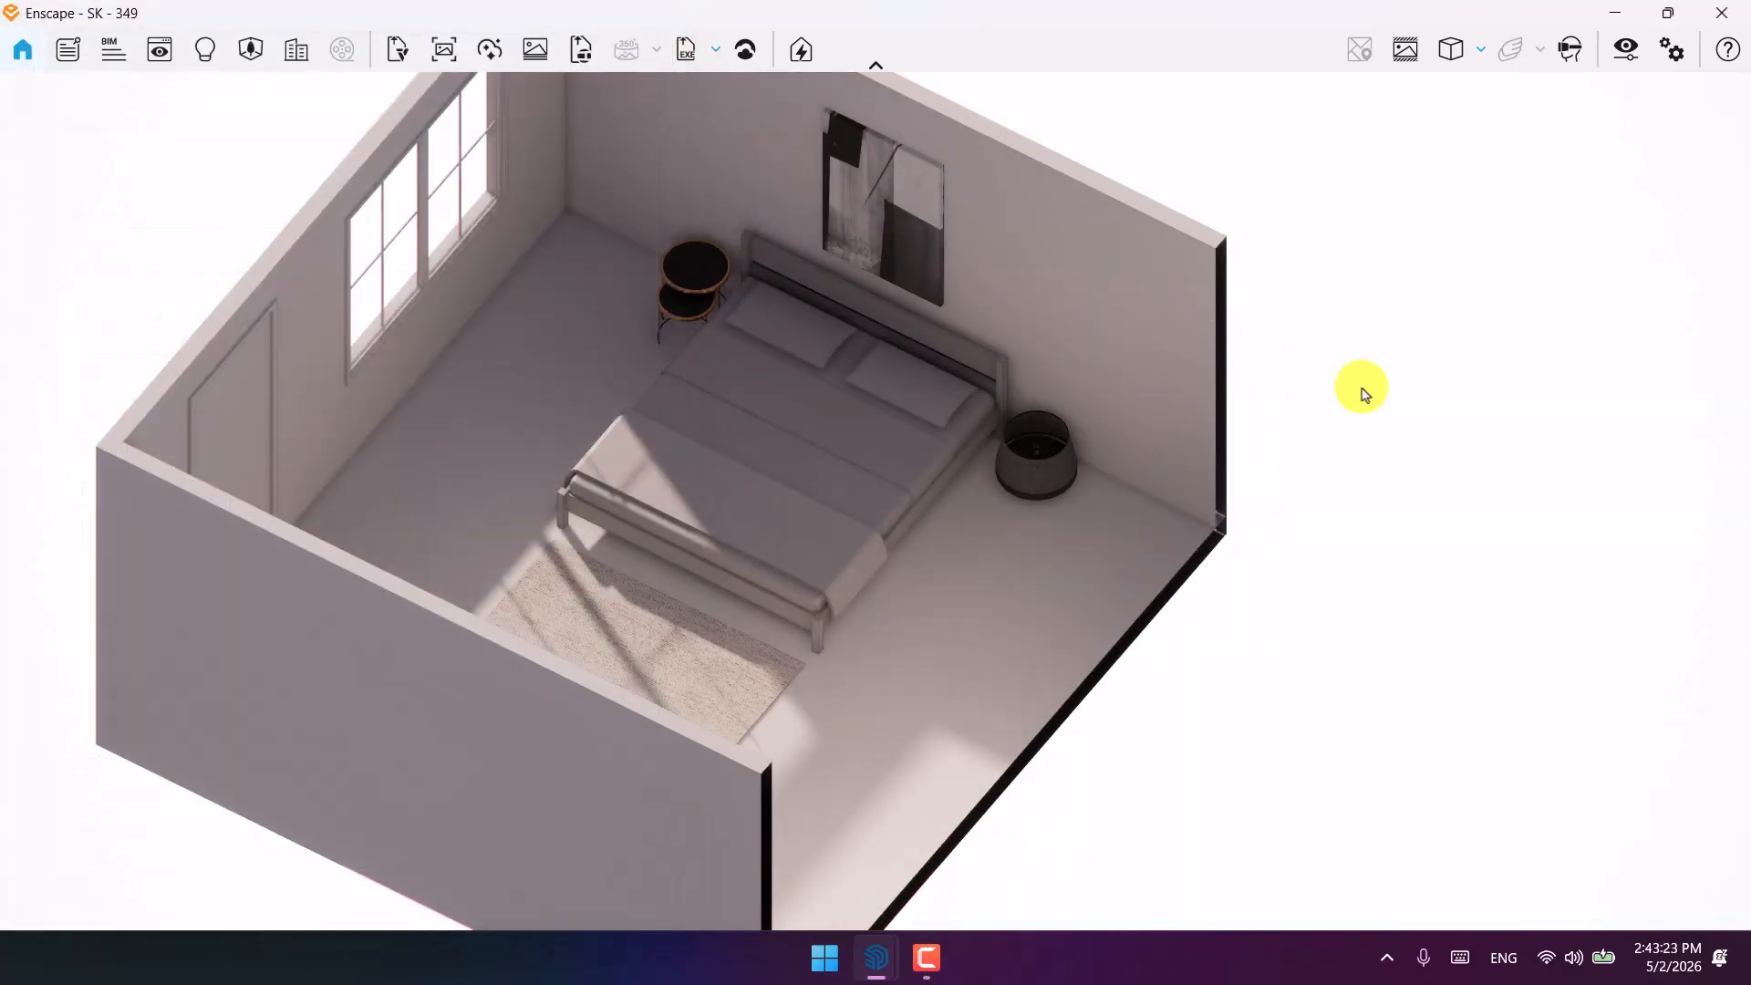
# Restore the Scene 1 view, open it for editing and shift its camera sideways to centre the room.
pyautogui.press('v')
pyautogui.click(63, 299)
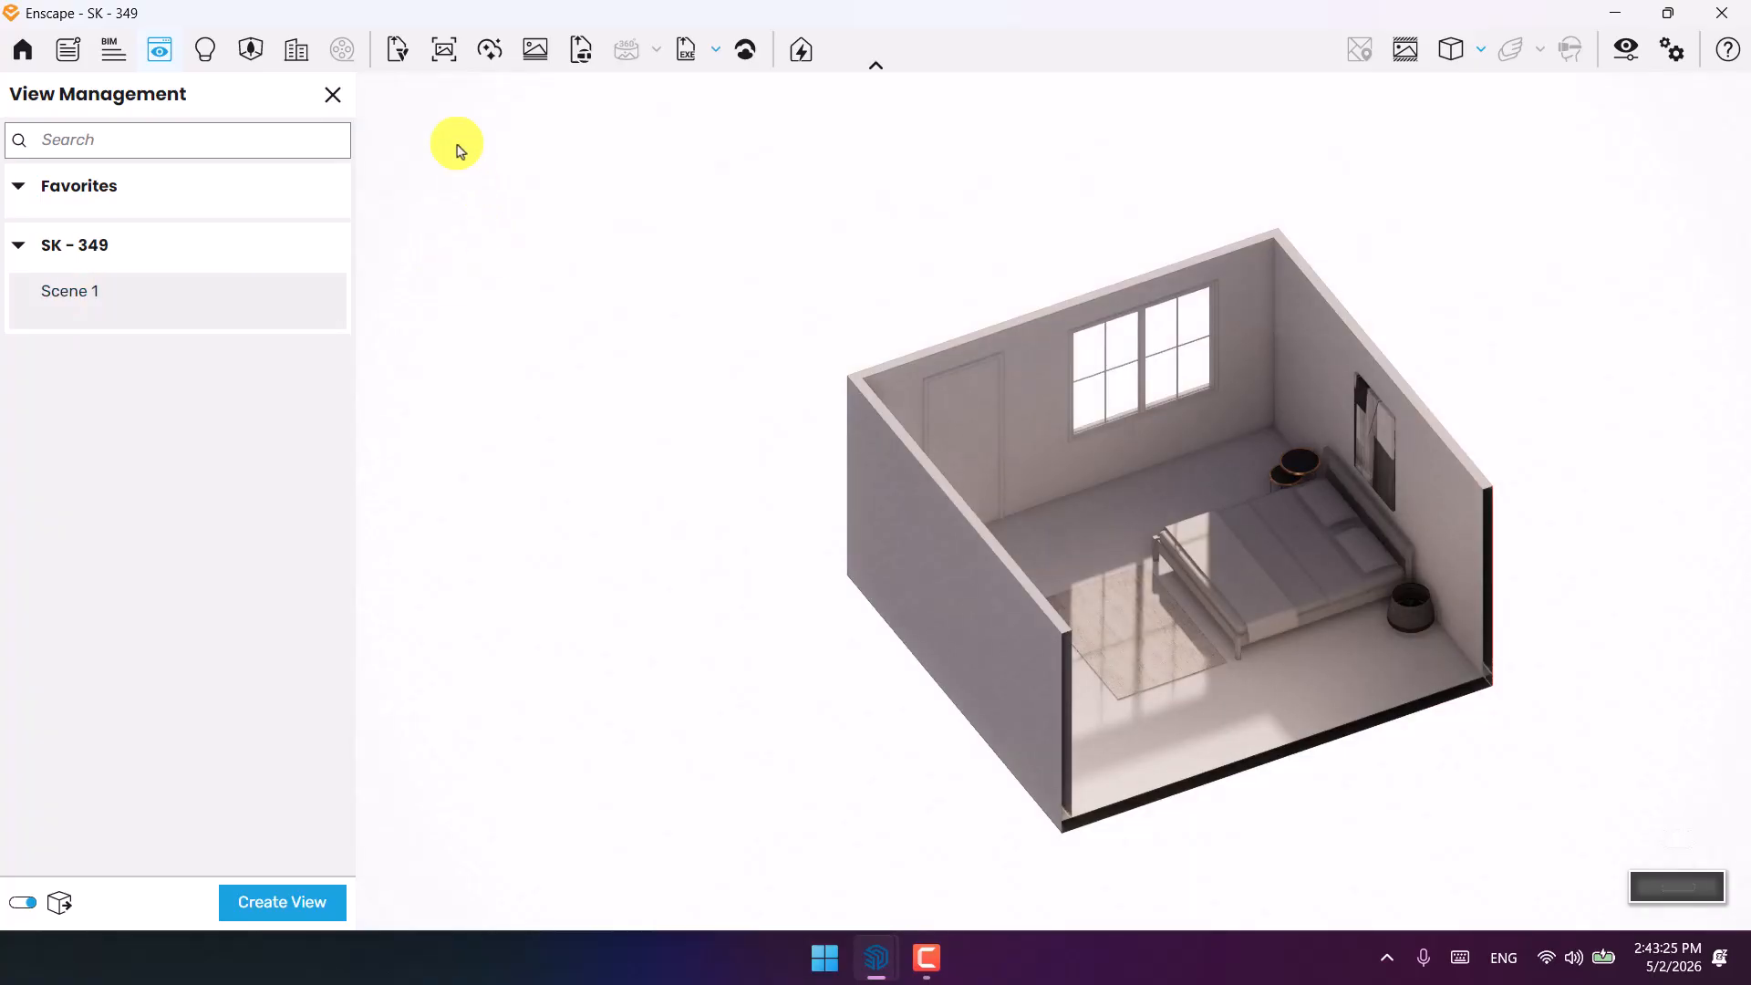
pyautogui.click(332, 106)
pyautogui.press('v')
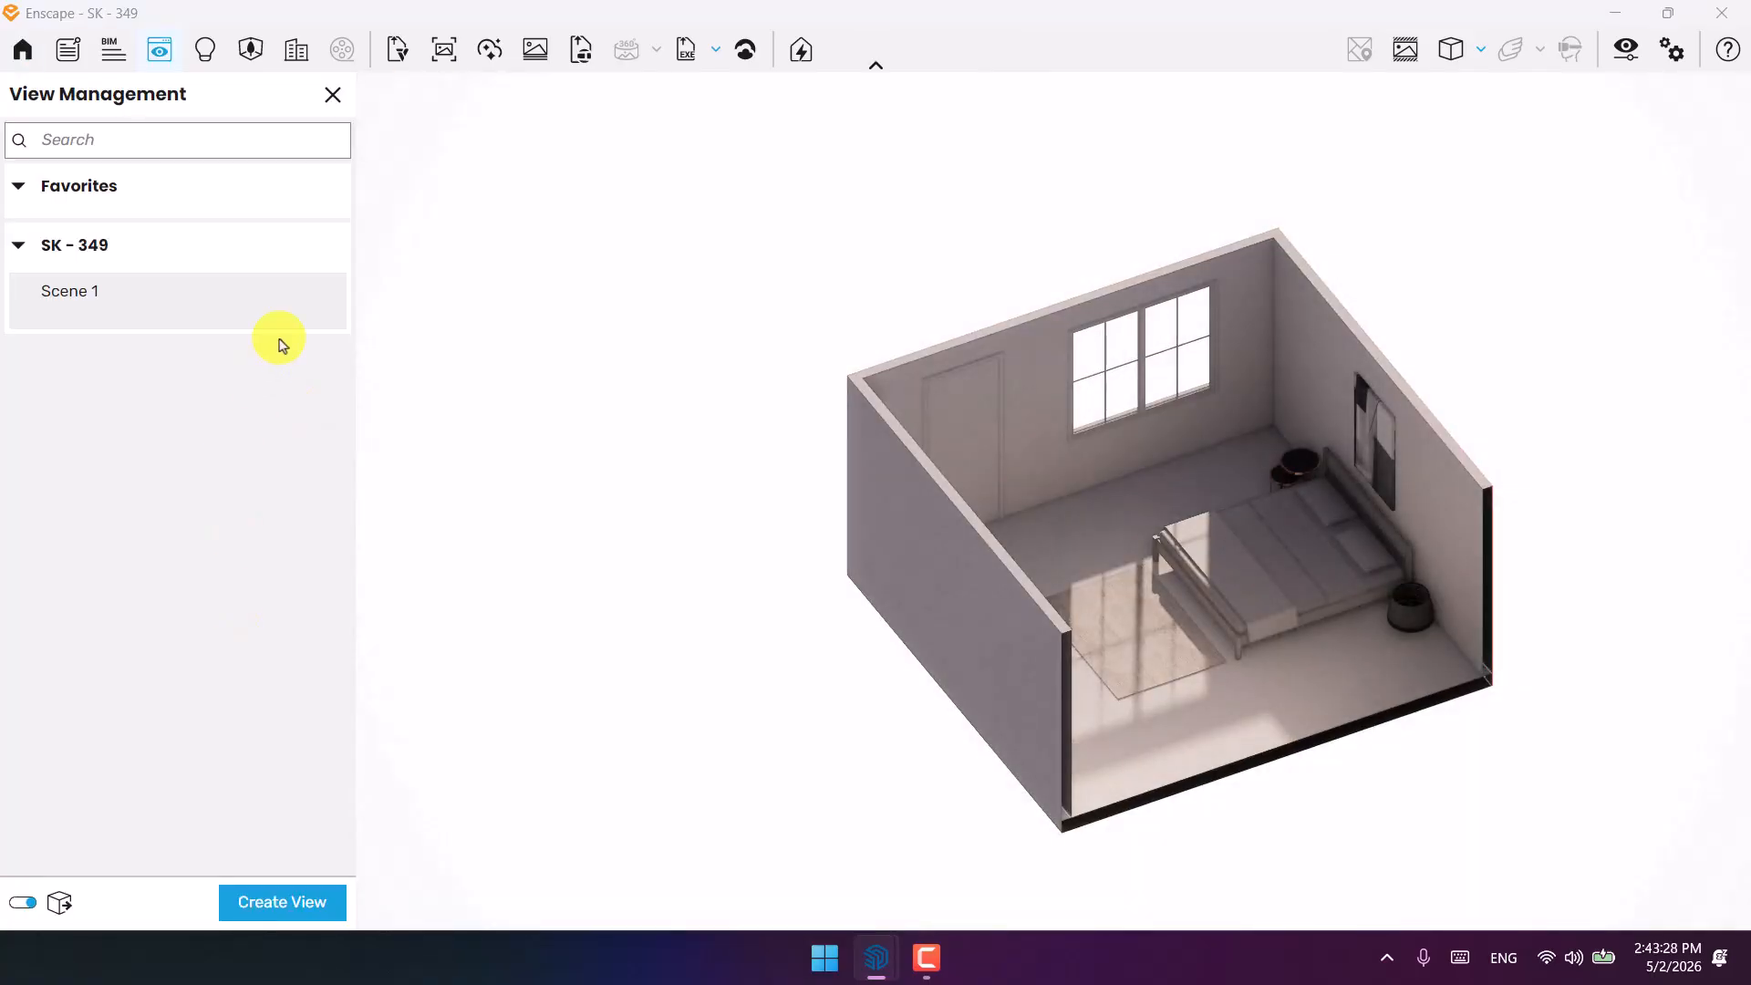
pyautogui.click(325, 297)
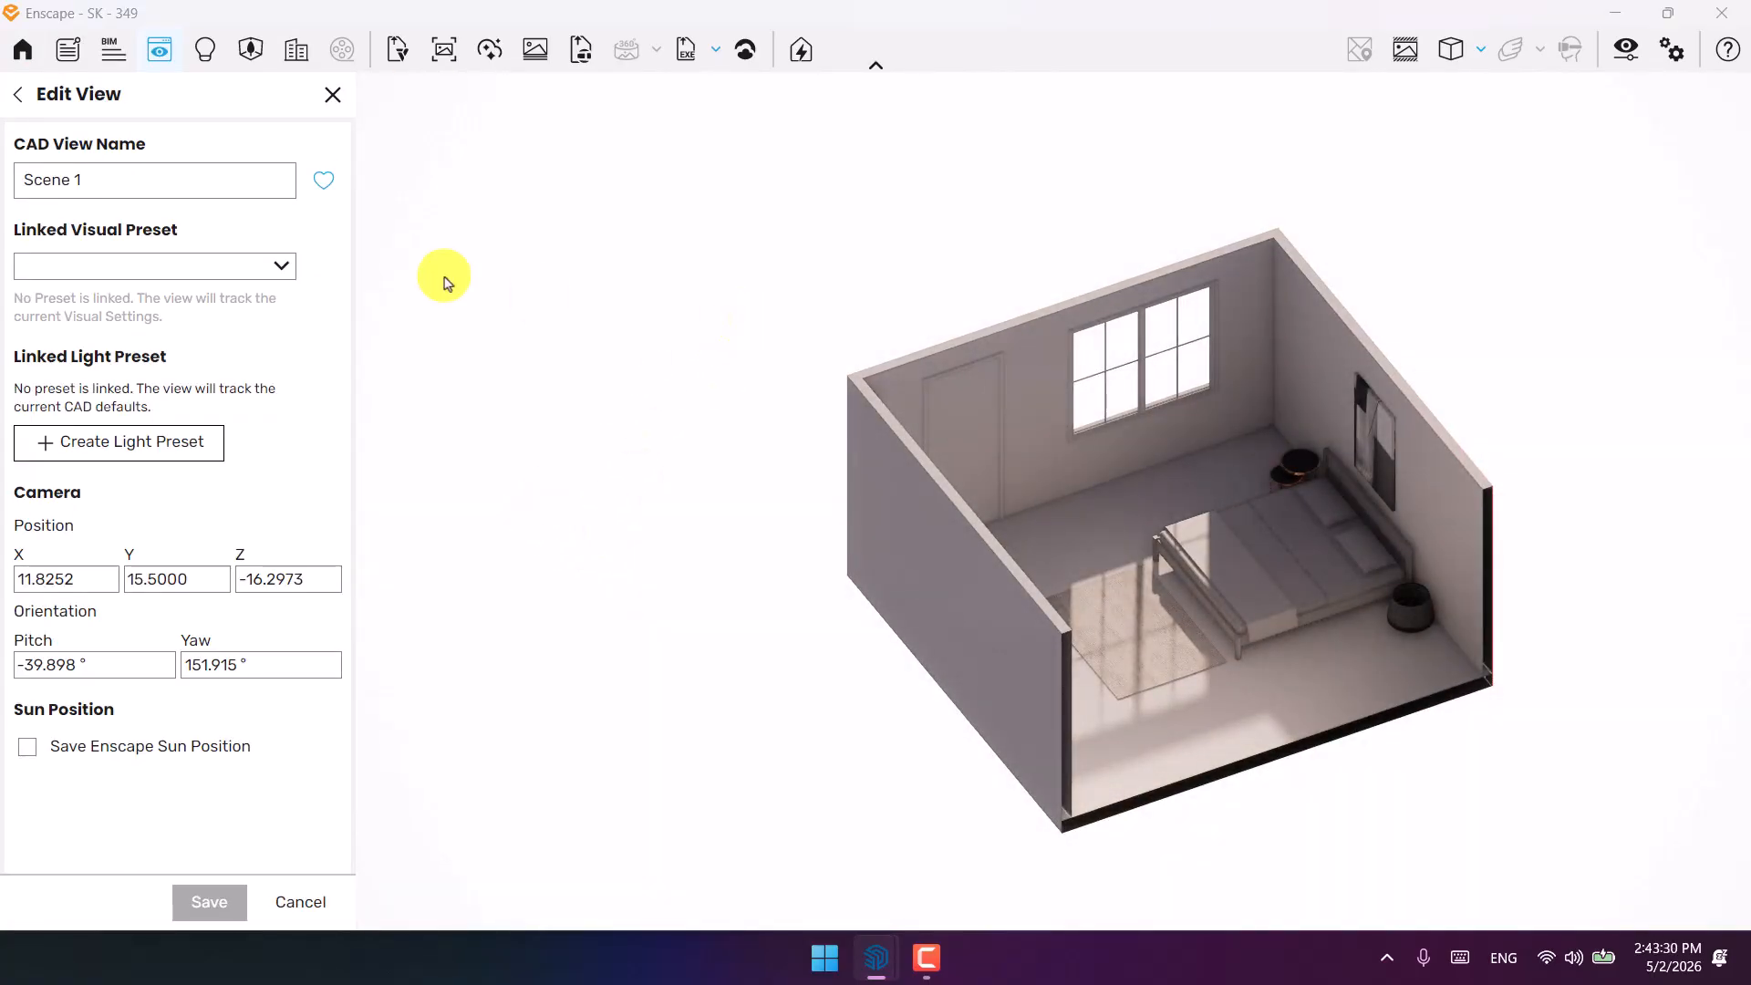
pyautogui.press('d')
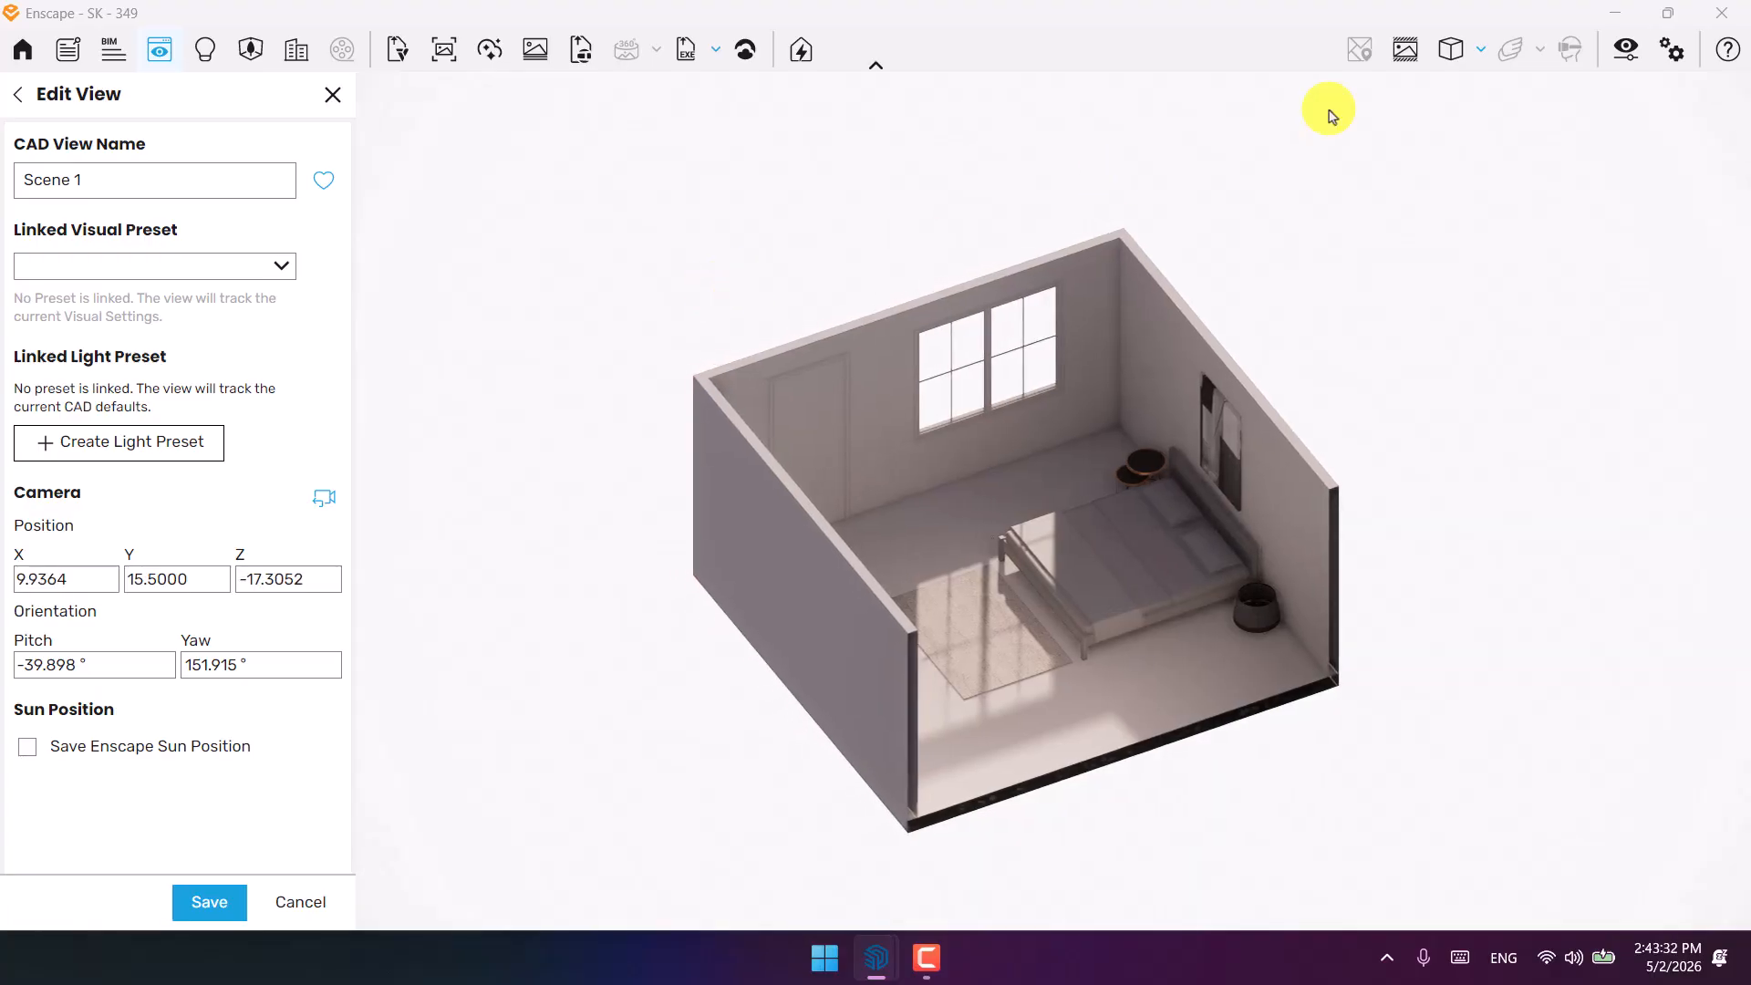
# Show the safe frame and set the output resolution to a custom 1080 x 1080, then close the Visual Settings.
pyautogui.click(1406, 49)
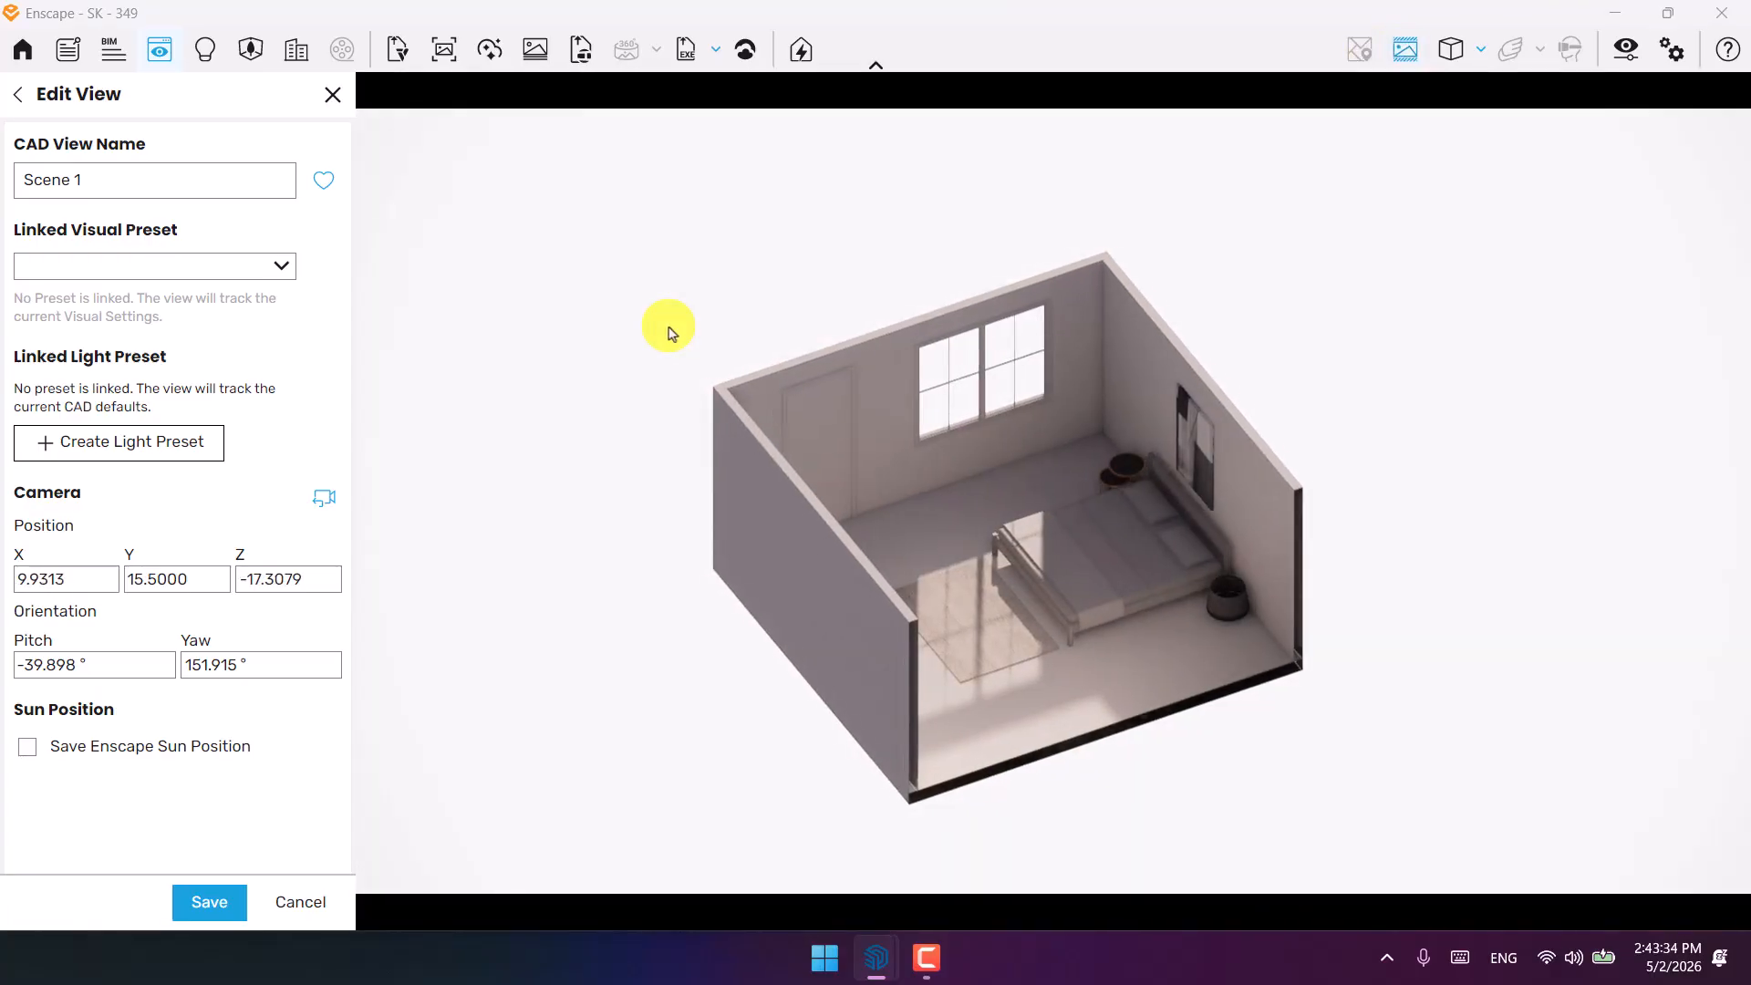
pyautogui.click(1629, 50)
pyautogui.click(898, 131)
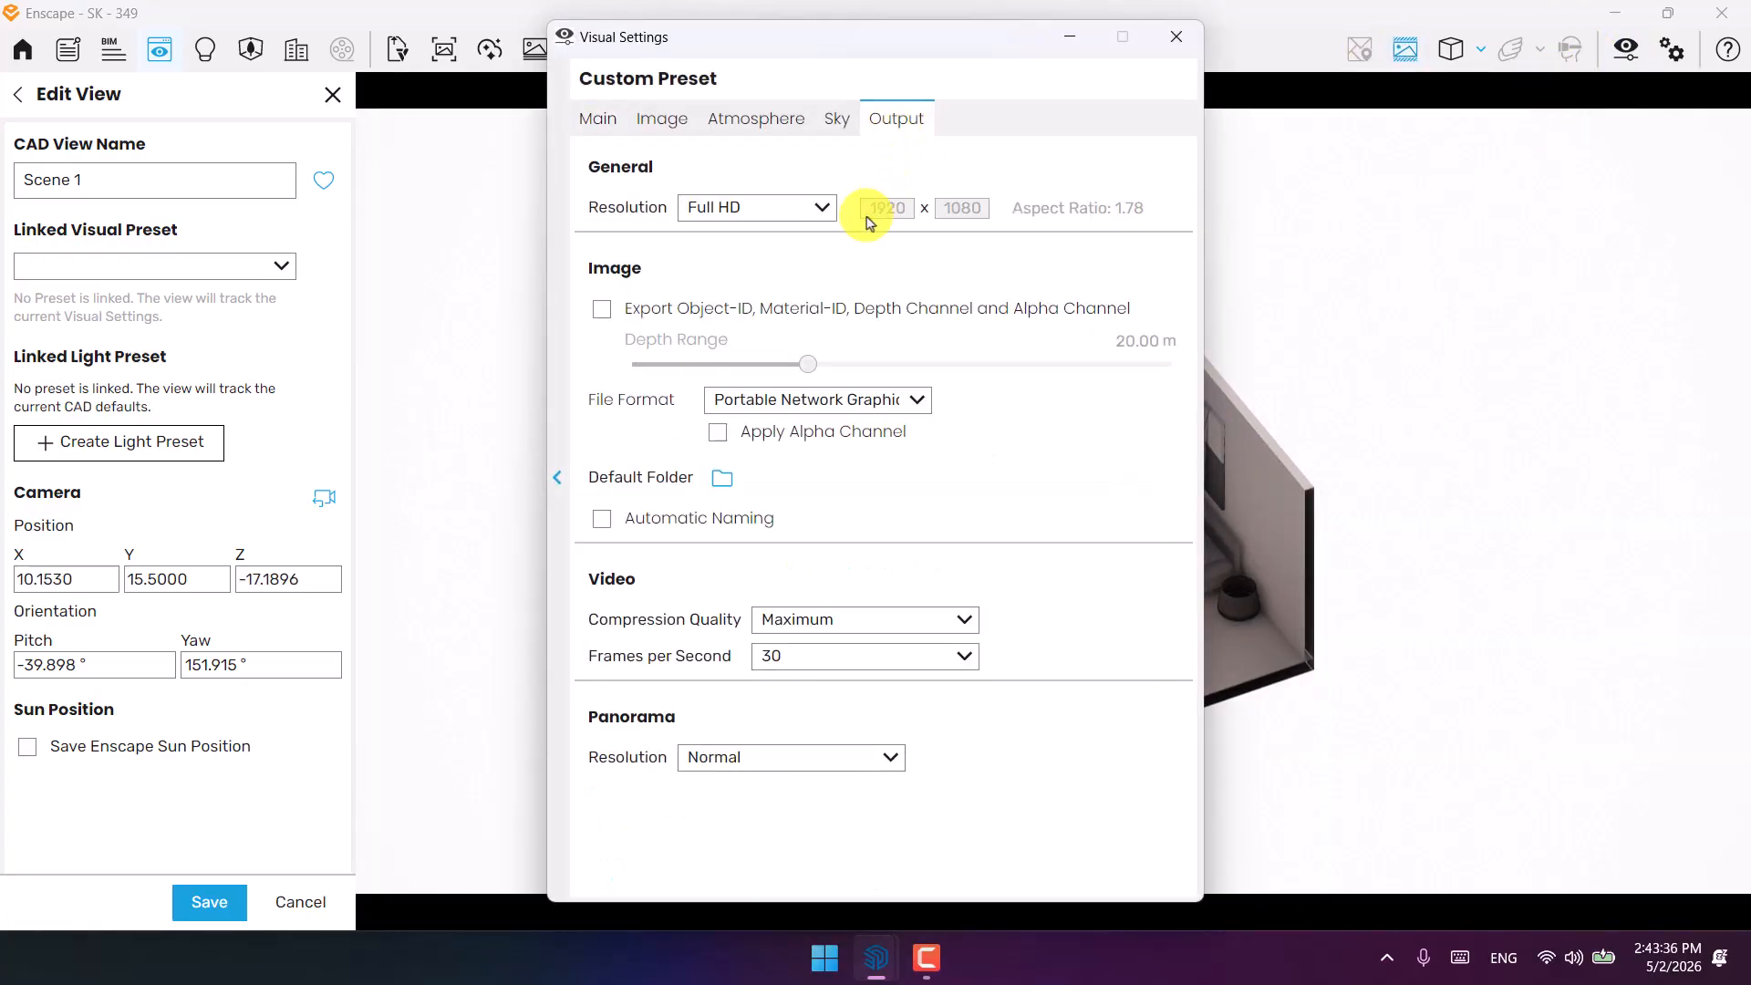
pyautogui.click(809, 208)
pyautogui.click(757, 358)
pyautogui.doubleClick(888, 208)
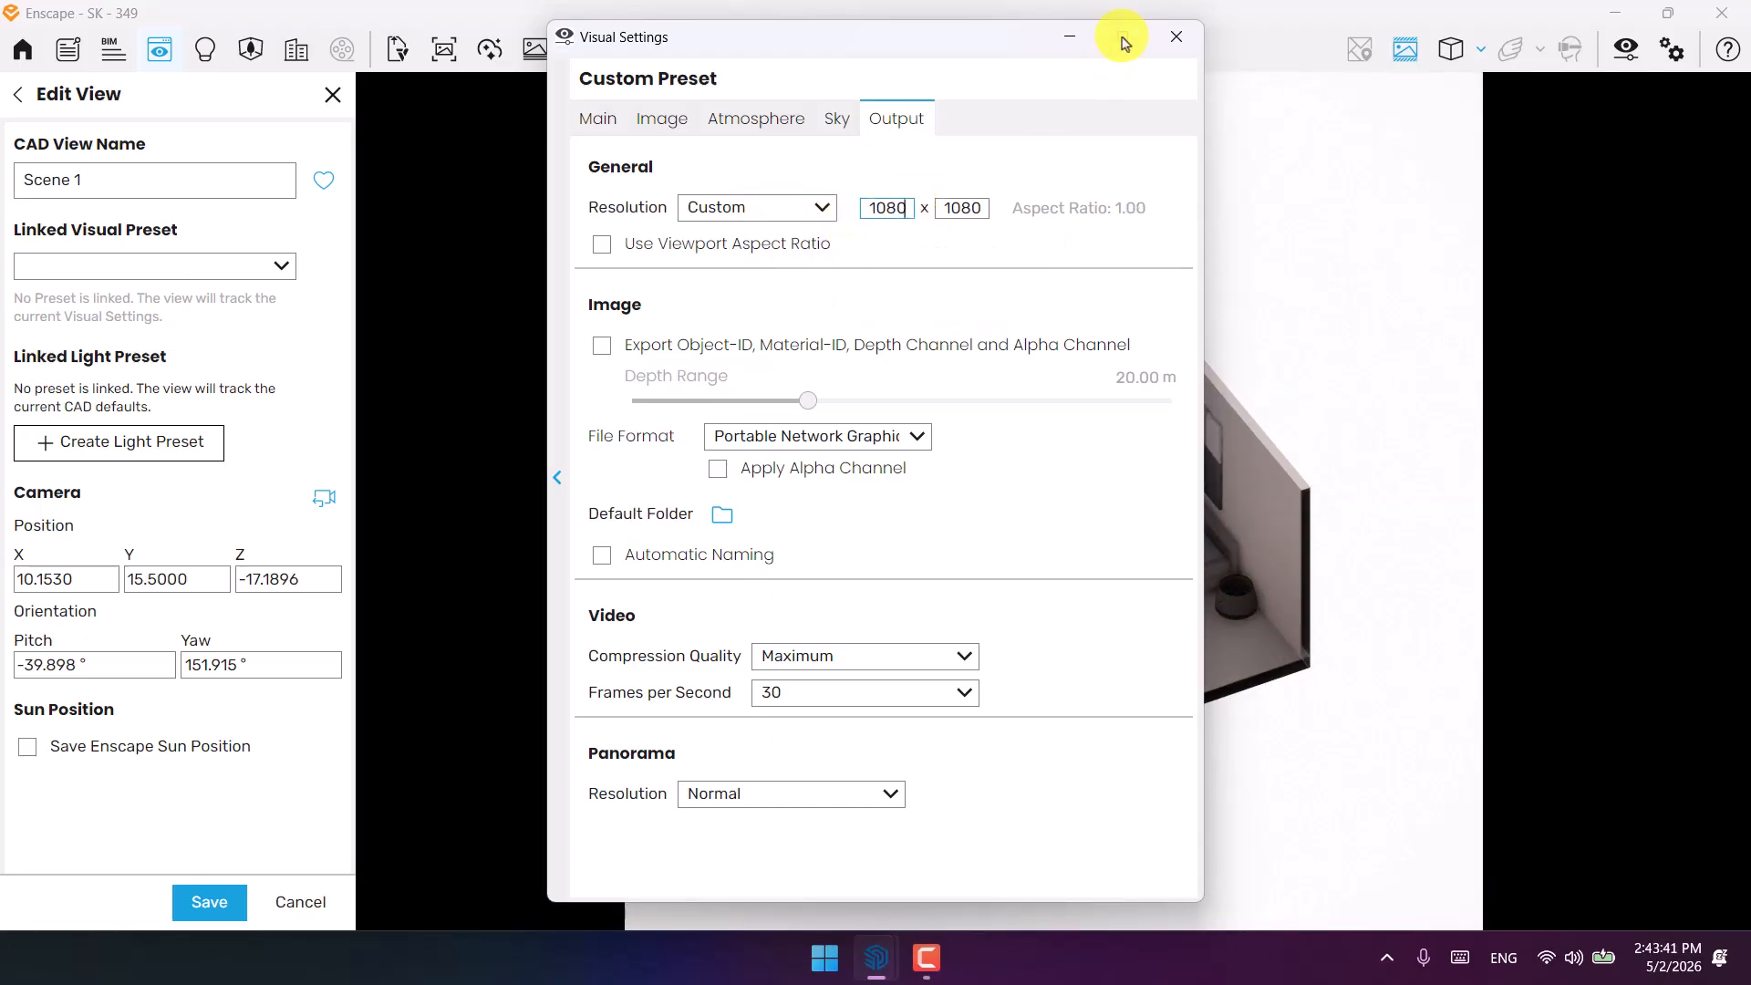
pyautogui.click(596, 118)
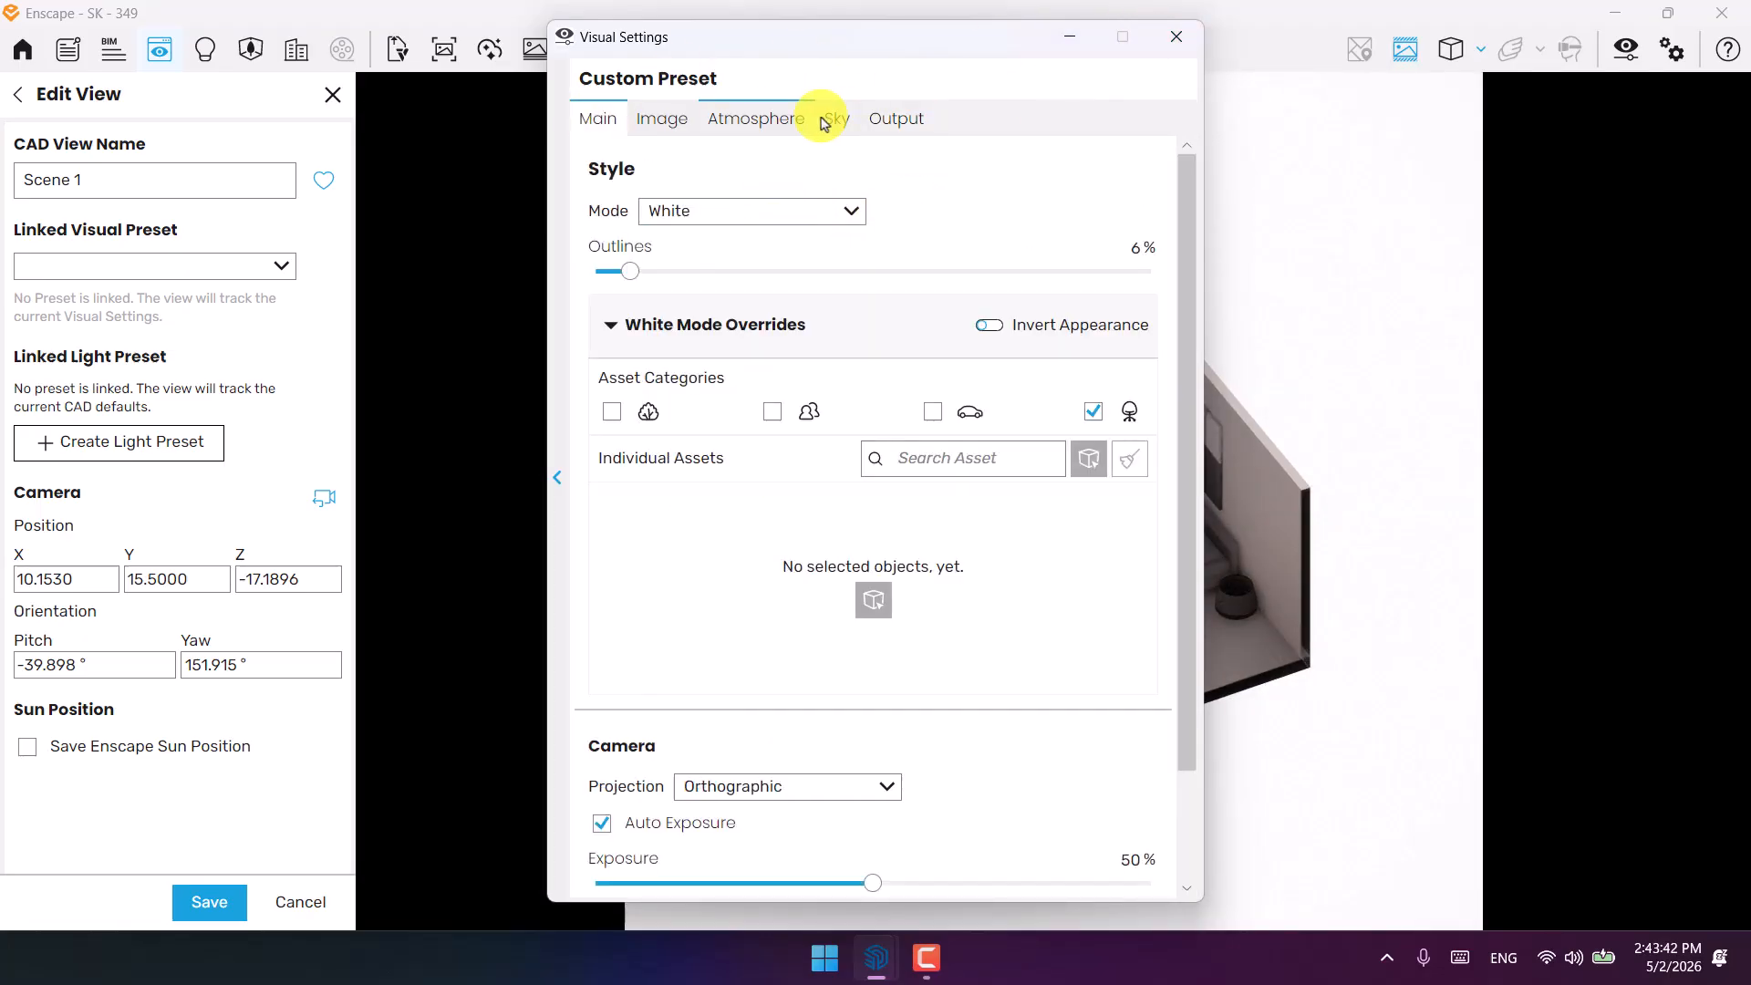
pyautogui.click(1169, 36)
# Set Scene 1's camera position to X 10.2 and Z -17.
pyautogui.doubleClick(73, 578)
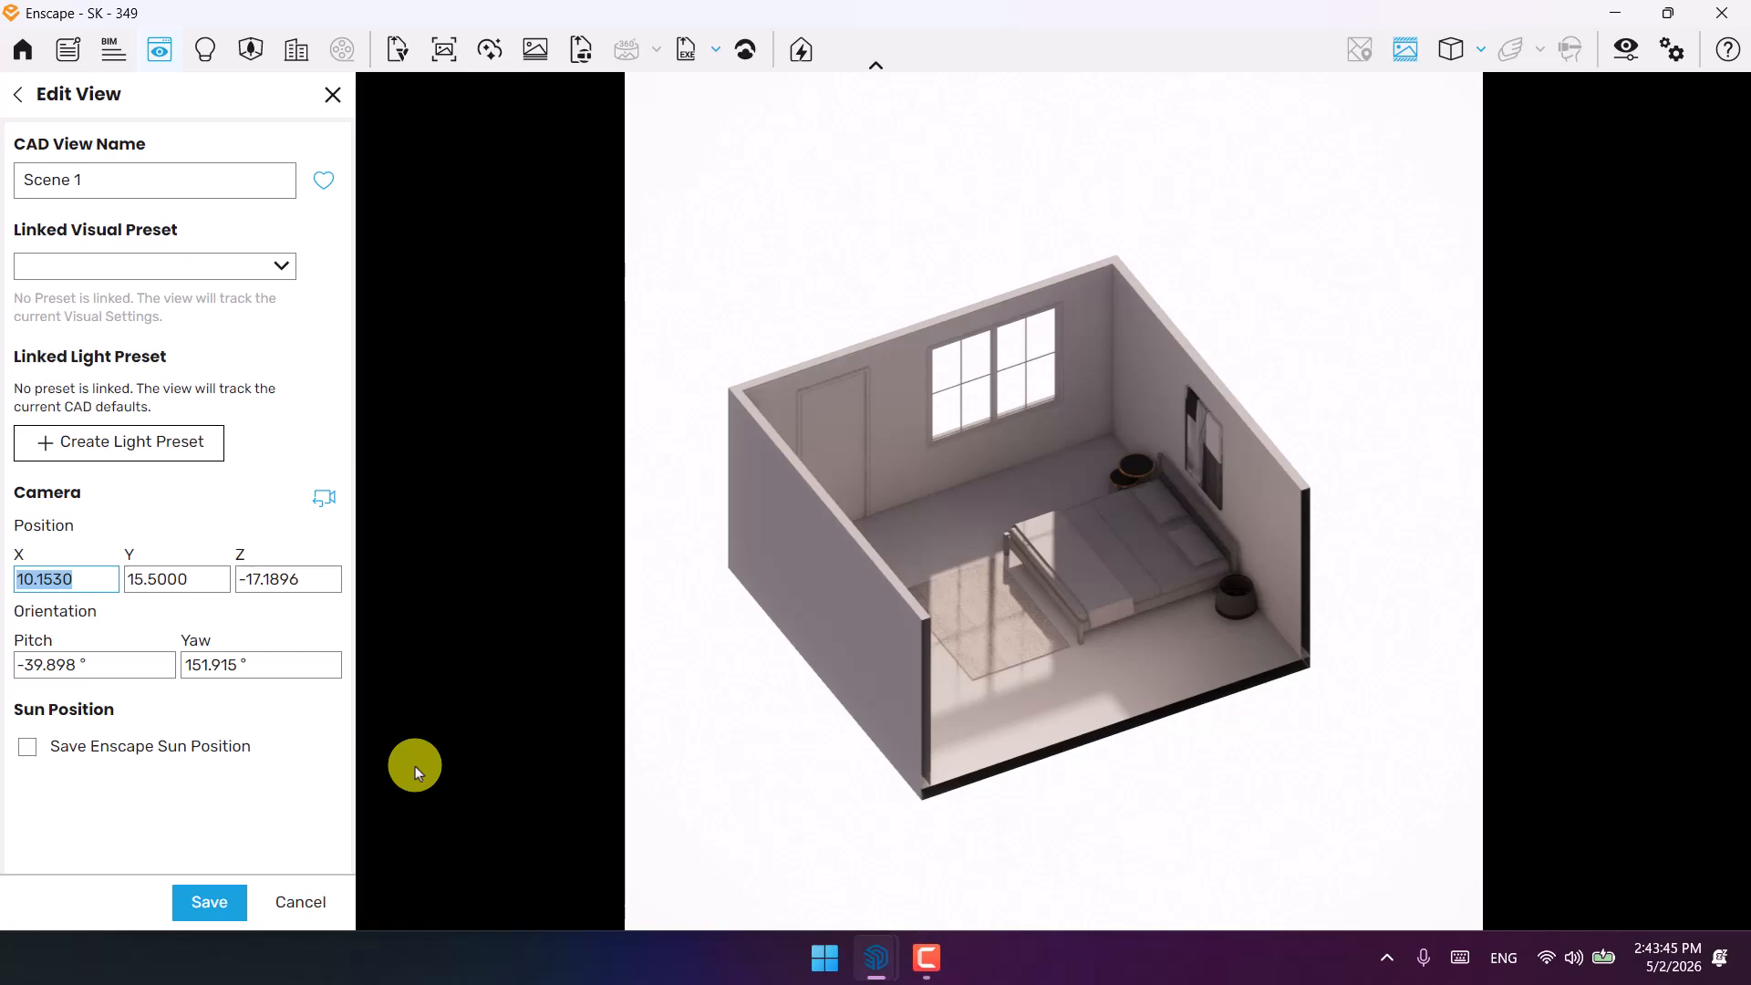
pyautogui.press('Return')
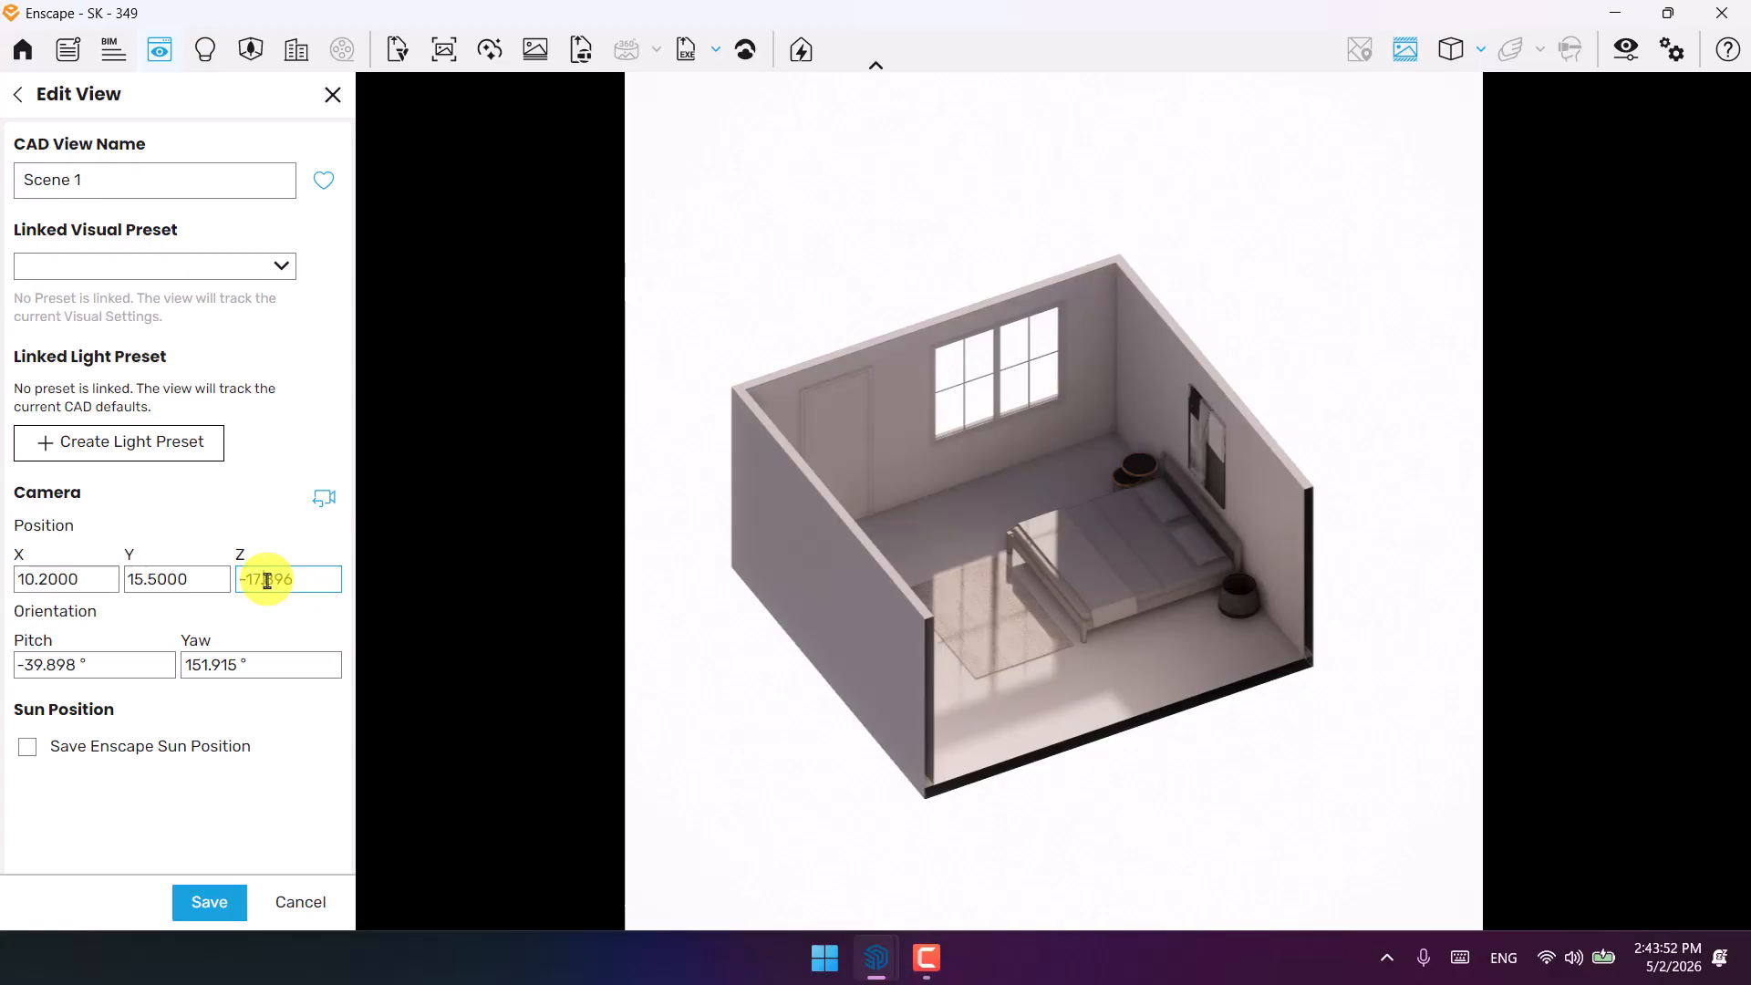
pyautogui.write('-17')
pyautogui.press('Return')
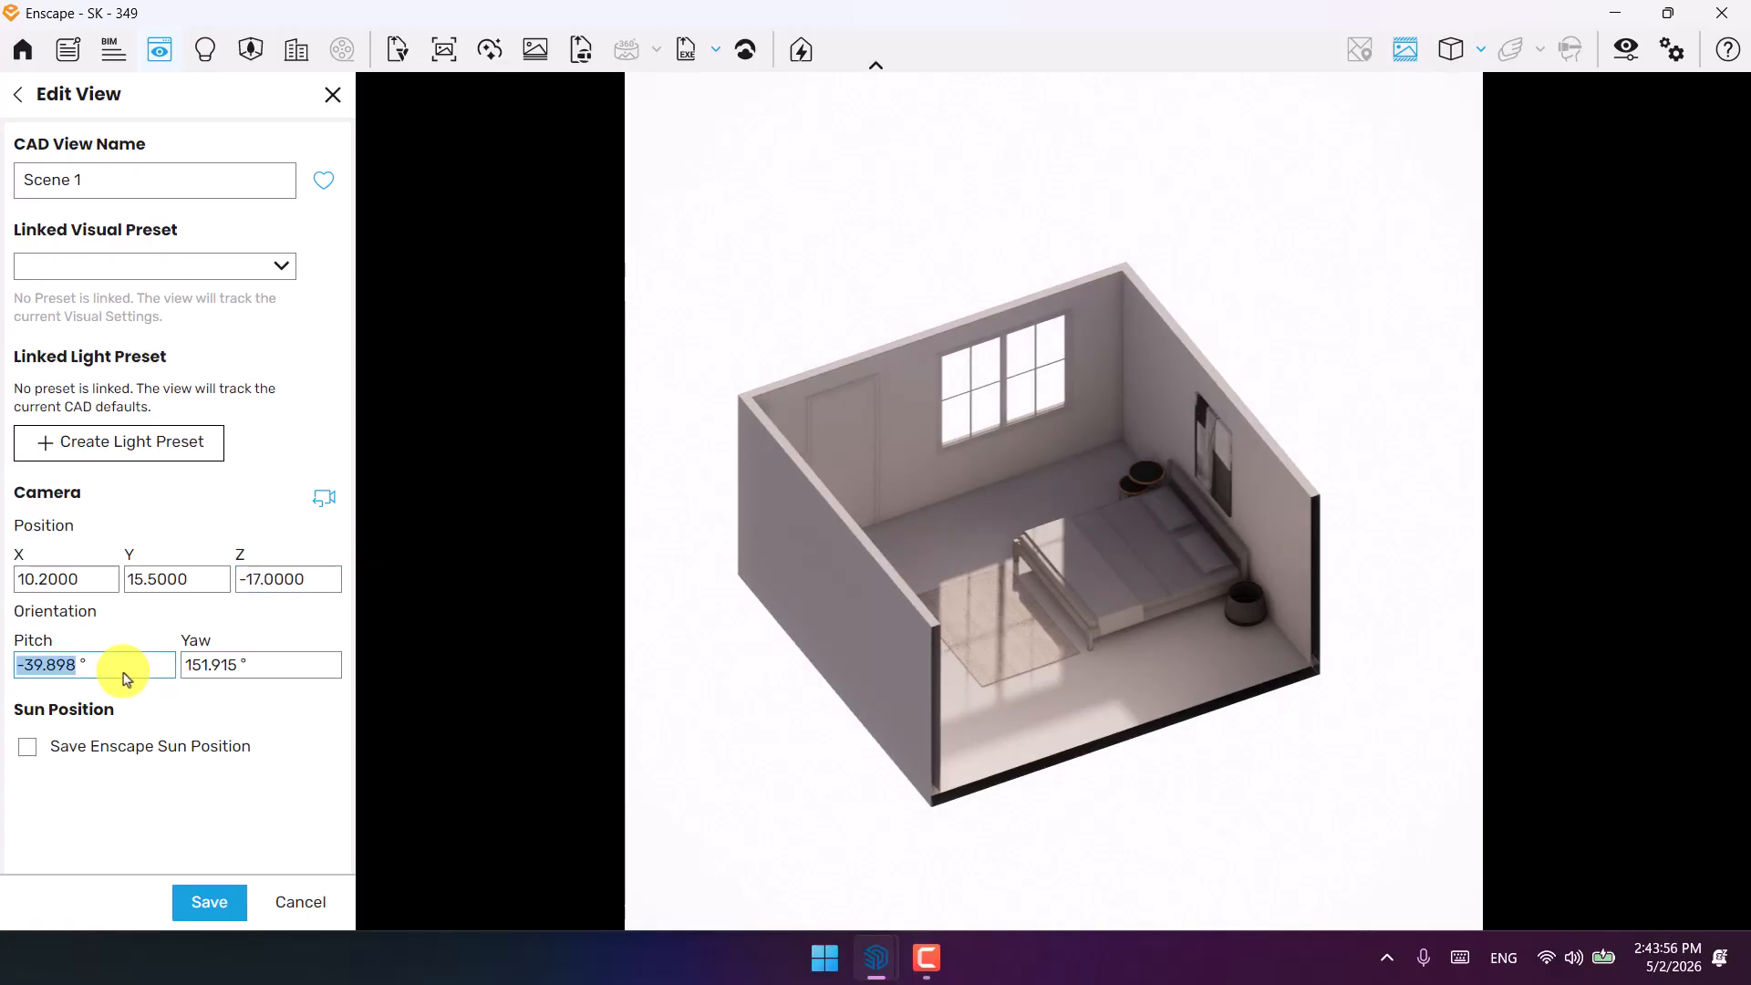
# Set Scene 1's camera pitch to -40° and yaw to 152°, then save the view and close View Management.
pyautogui.click(125, 677)
pyautogui.write('-40')
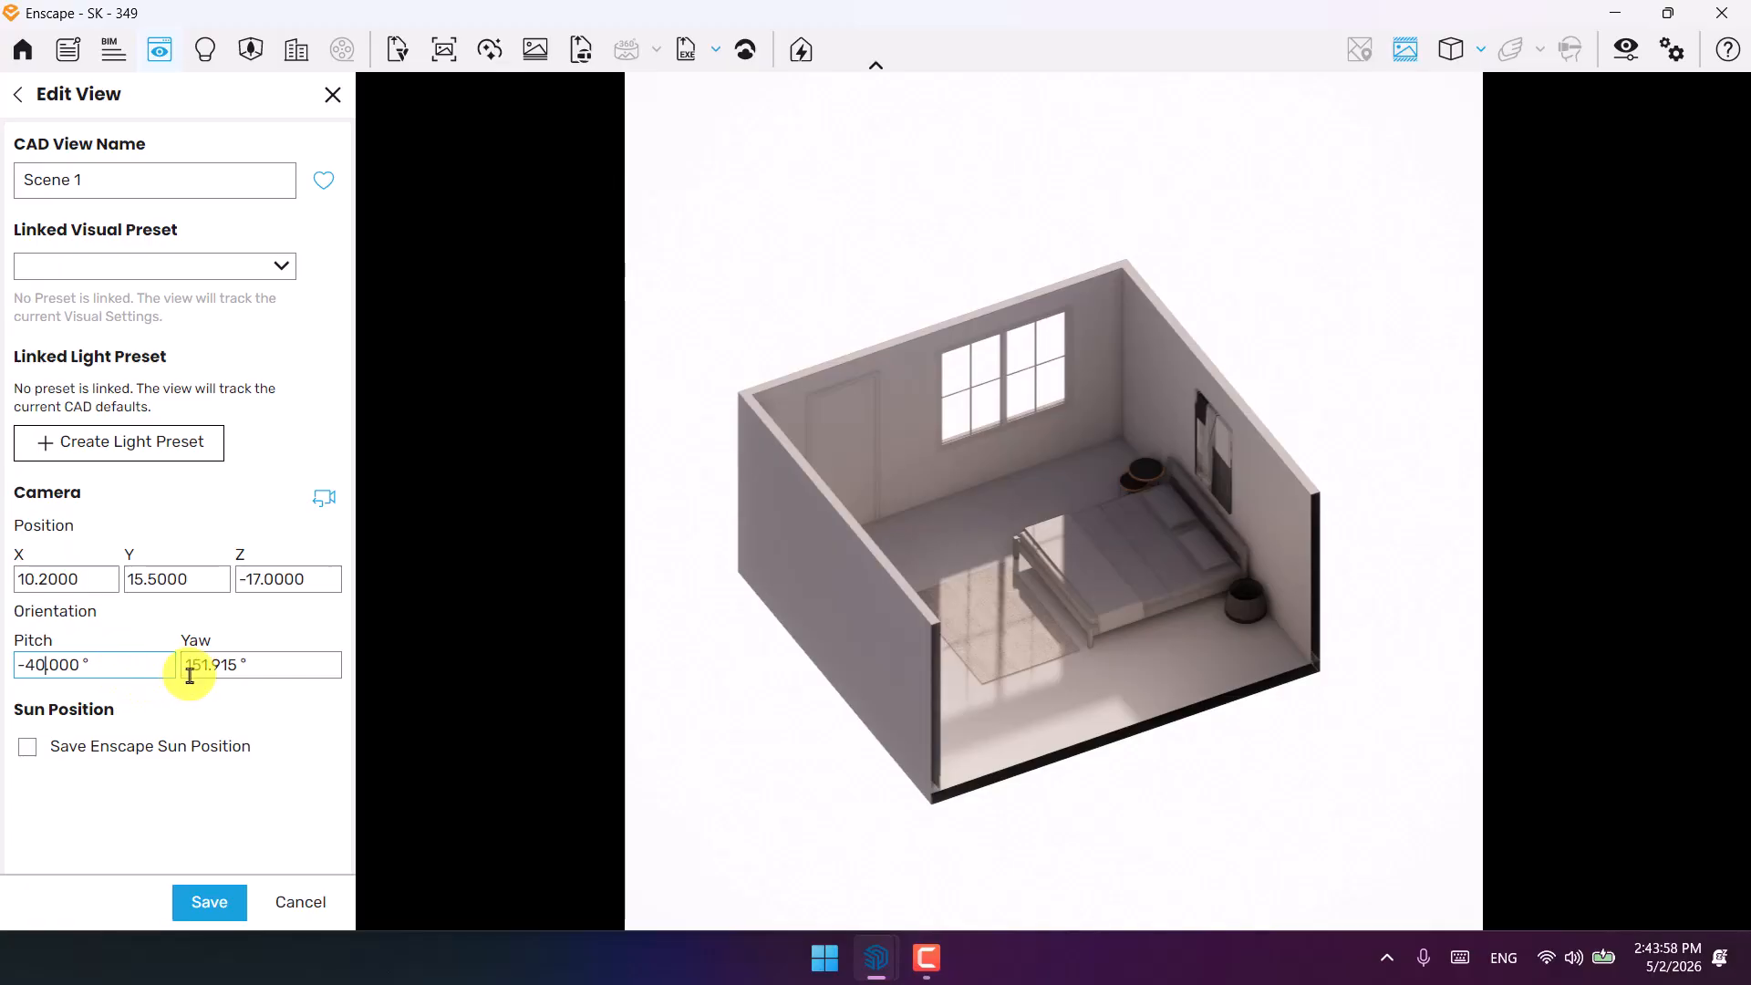
pyautogui.moveTo(188, 663); pyautogui.dragTo(332, 650)
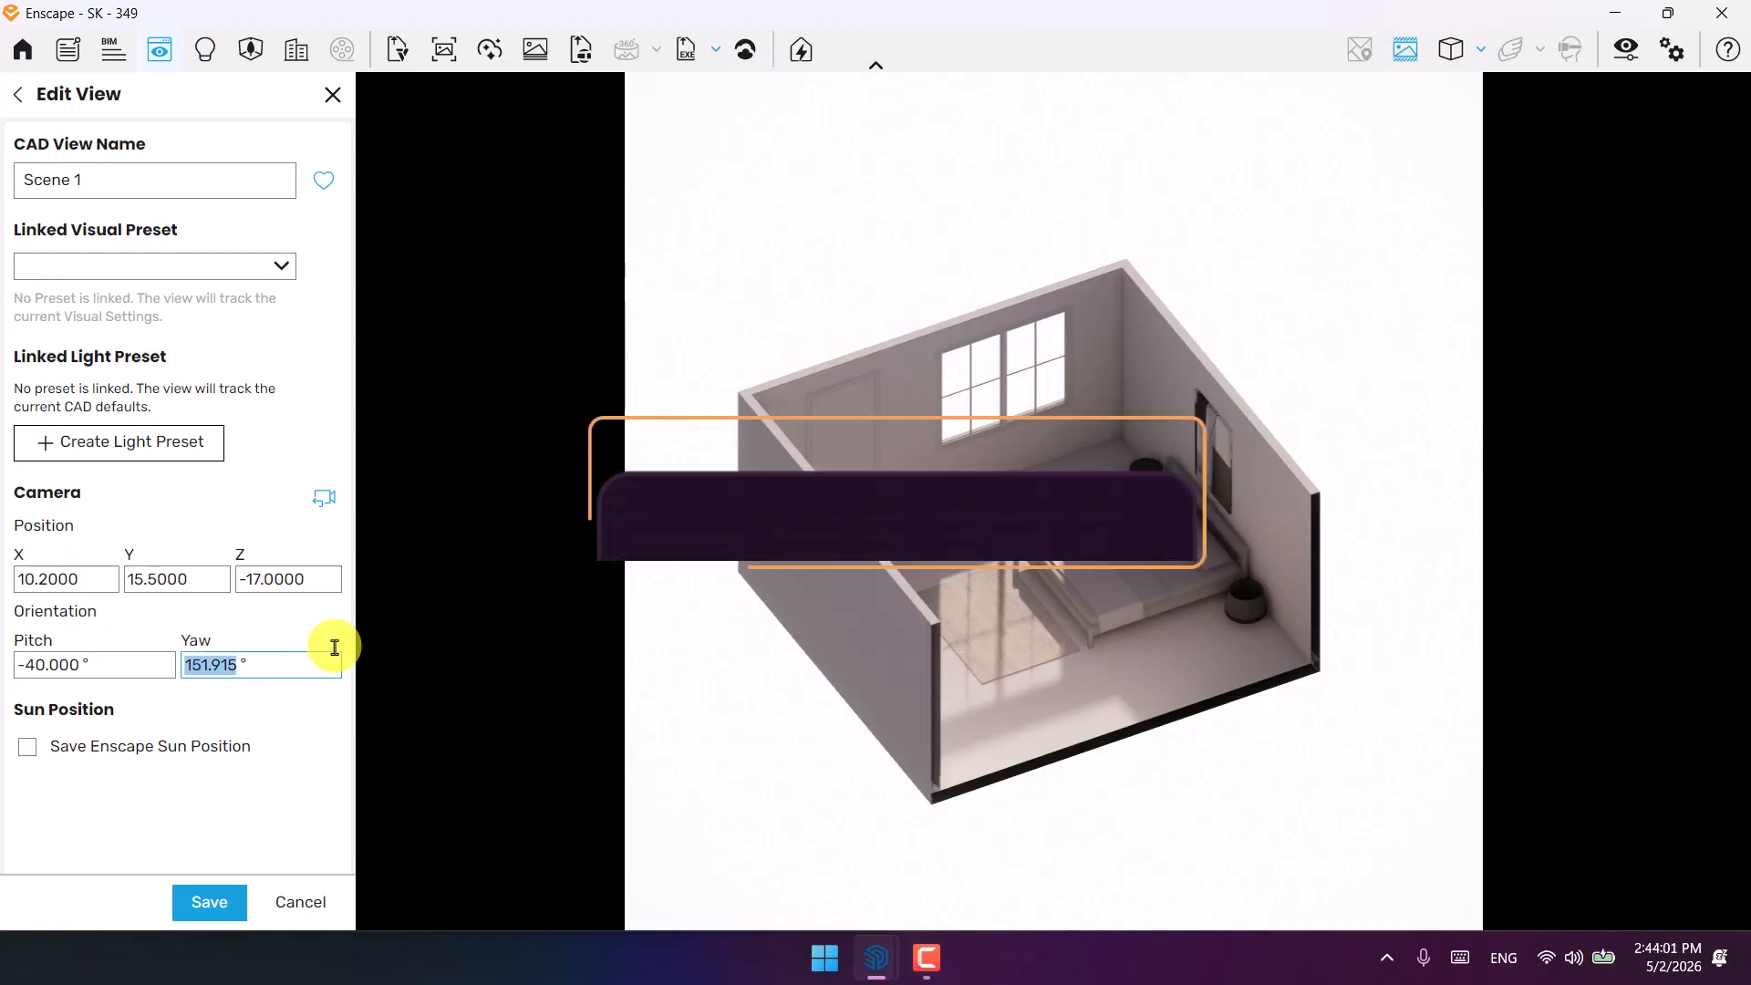
pyautogui.write('150')
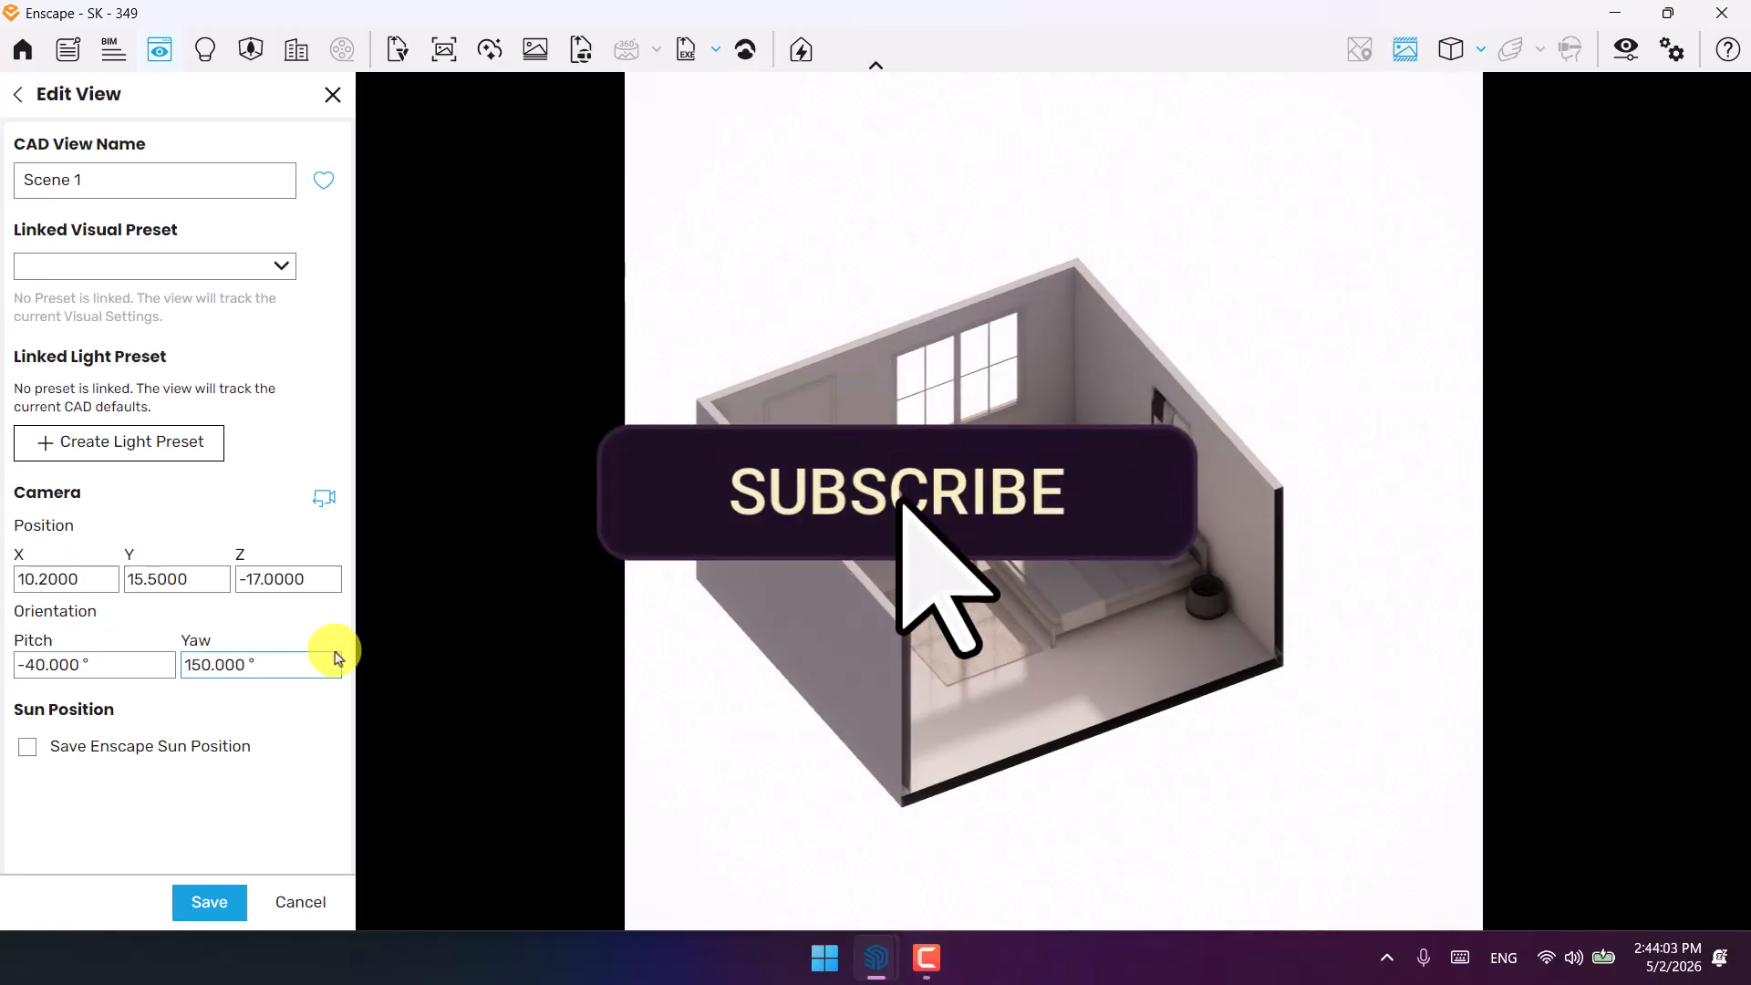
pyautogui.press('BackSpace')
pyautogui.write('2')
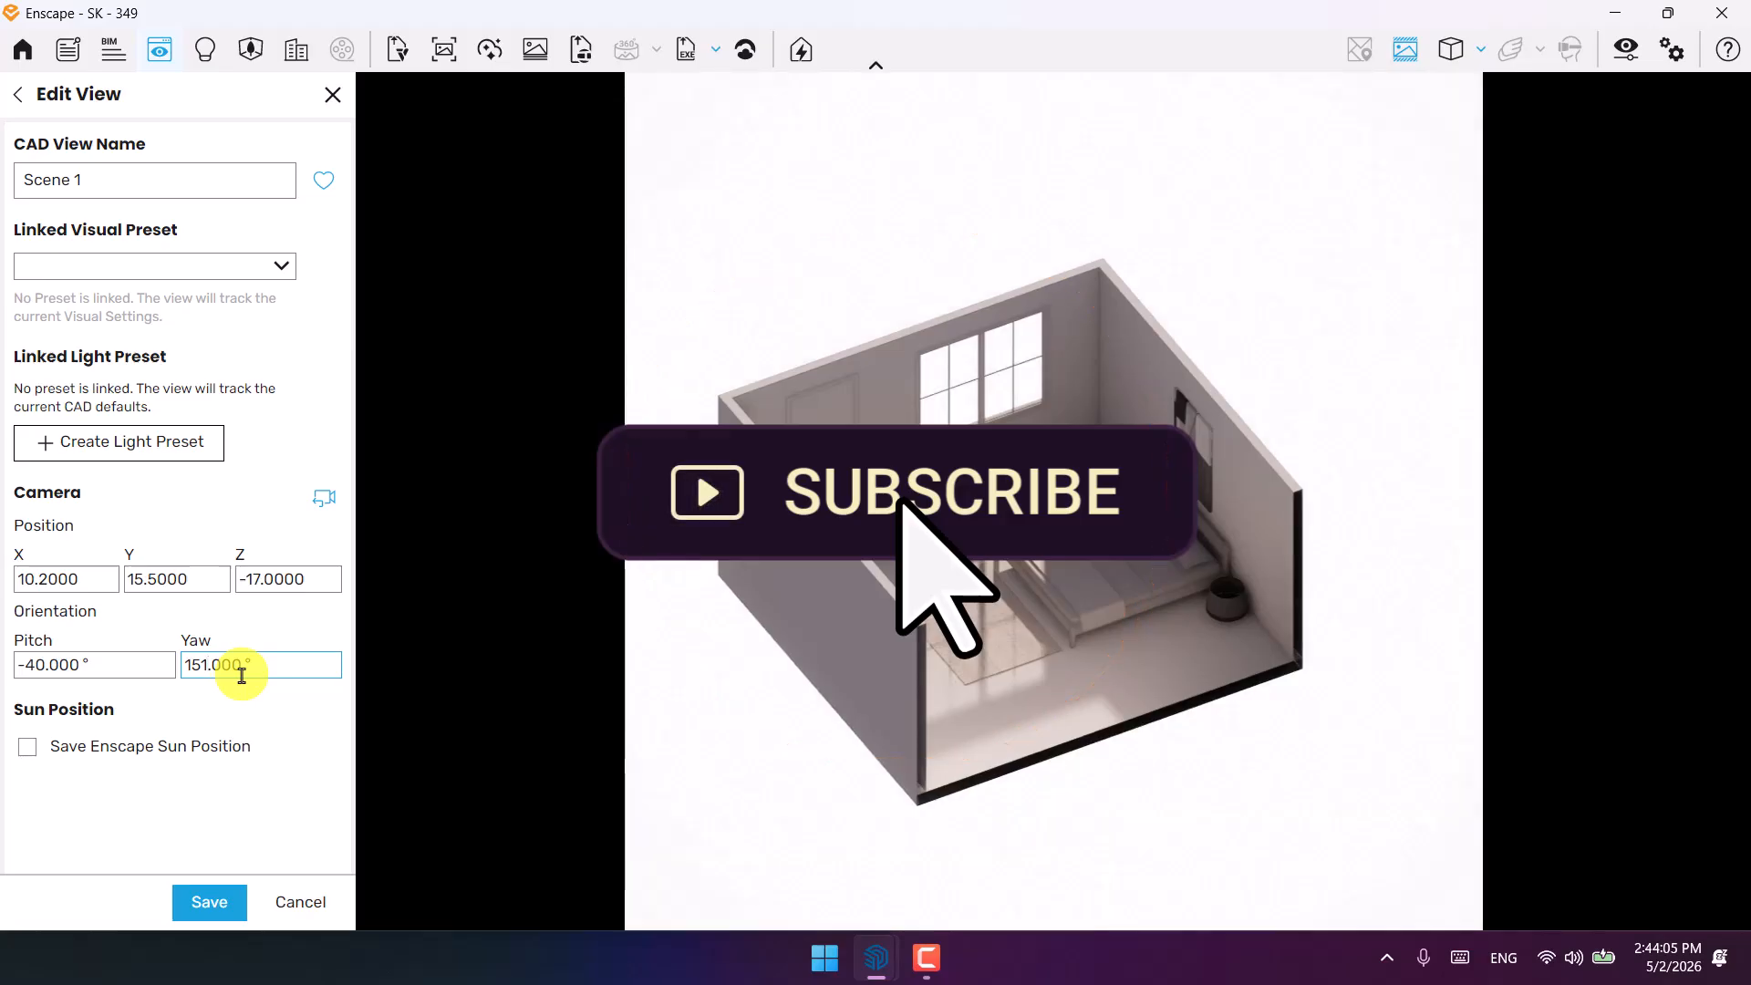
pyautogui.press('BackSpace')
pyautogui.write('3')
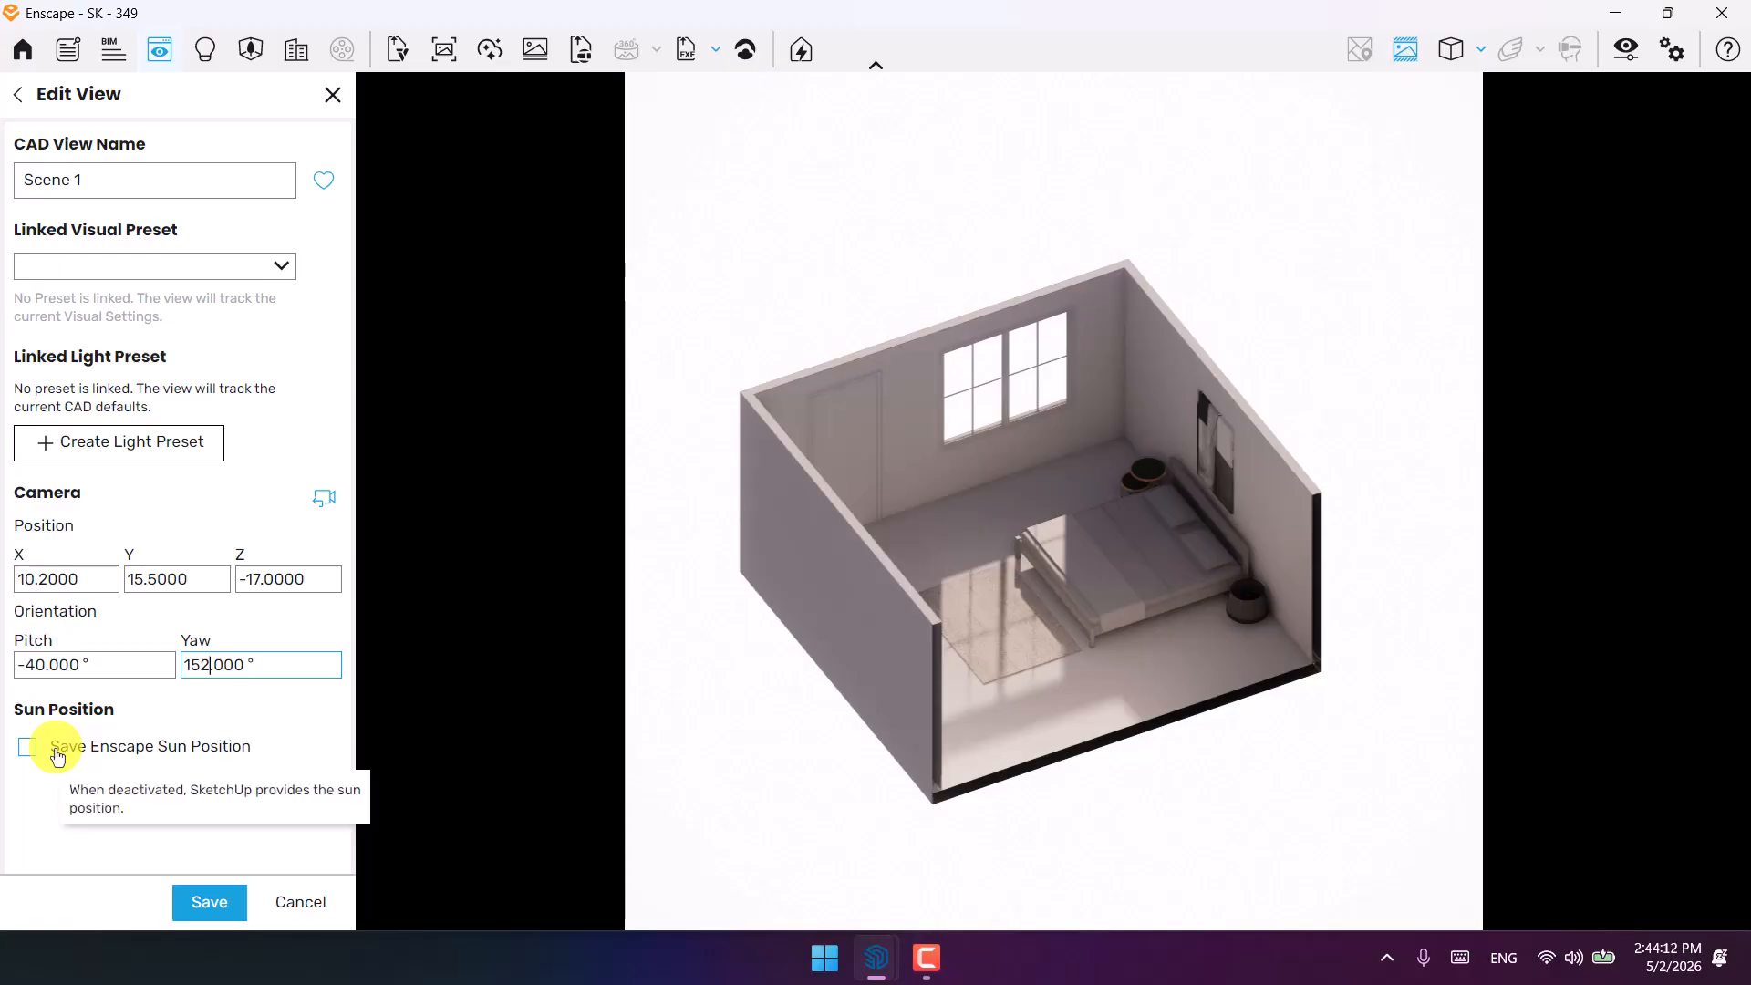
pyautogui.click(209, 903)
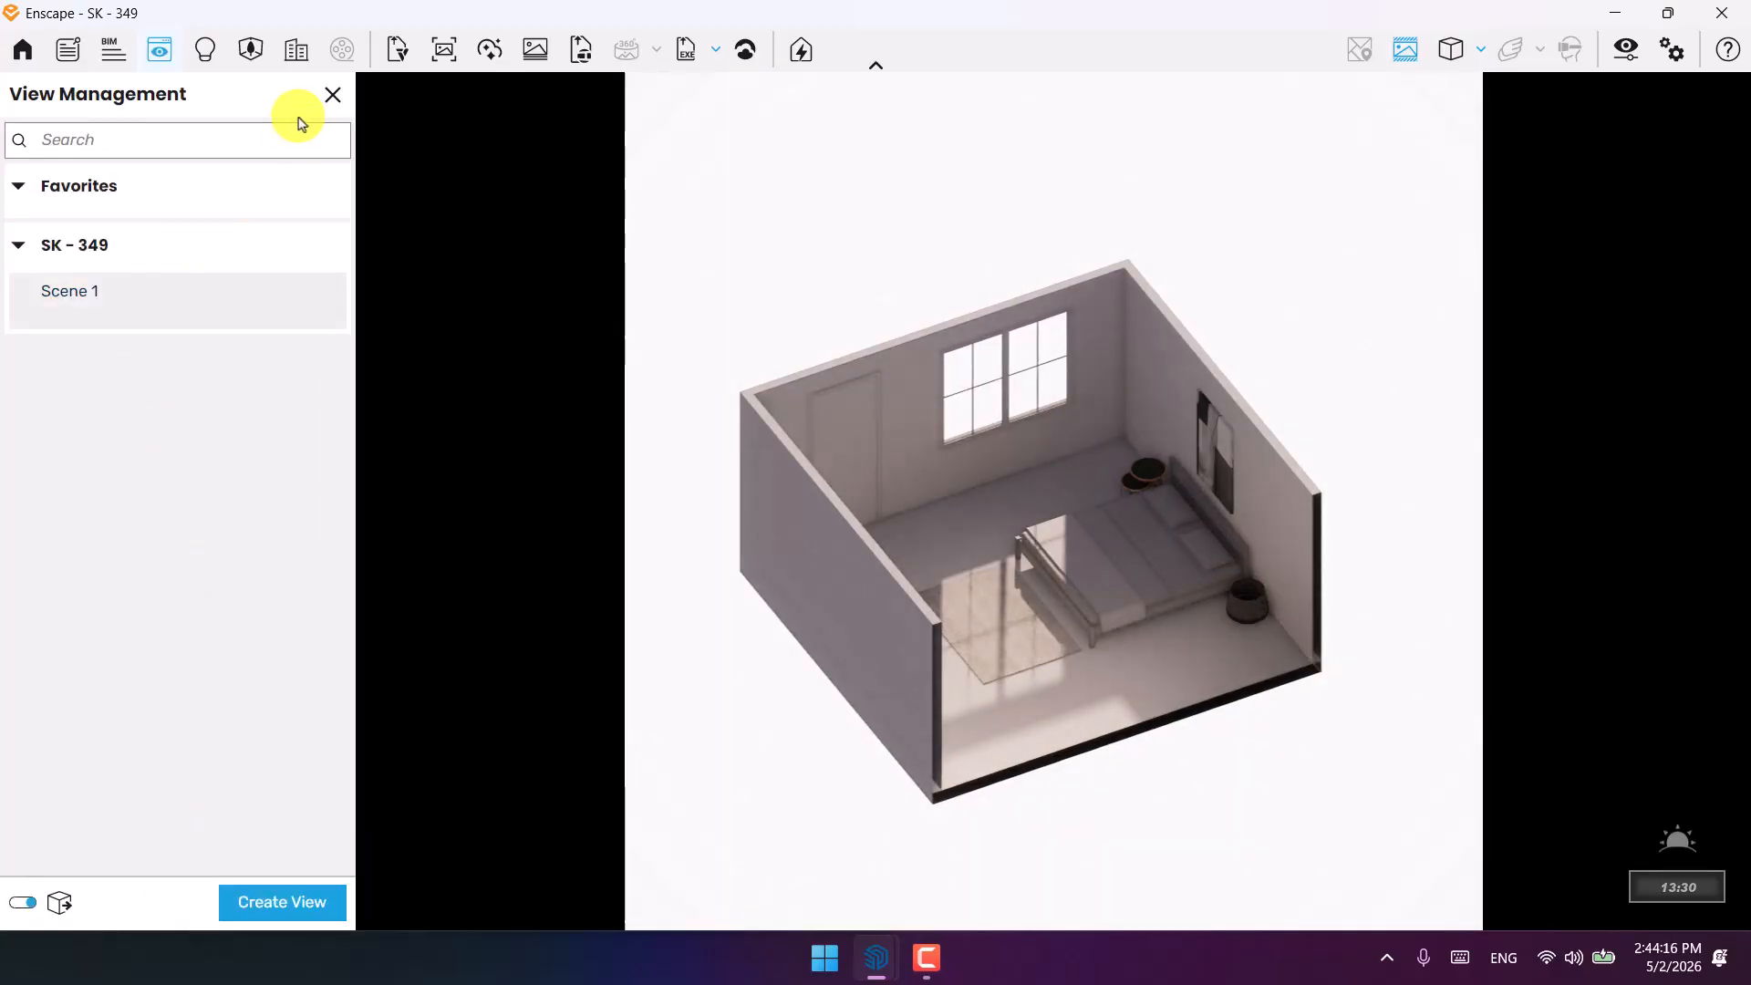
pyautogui.click(333, 93)
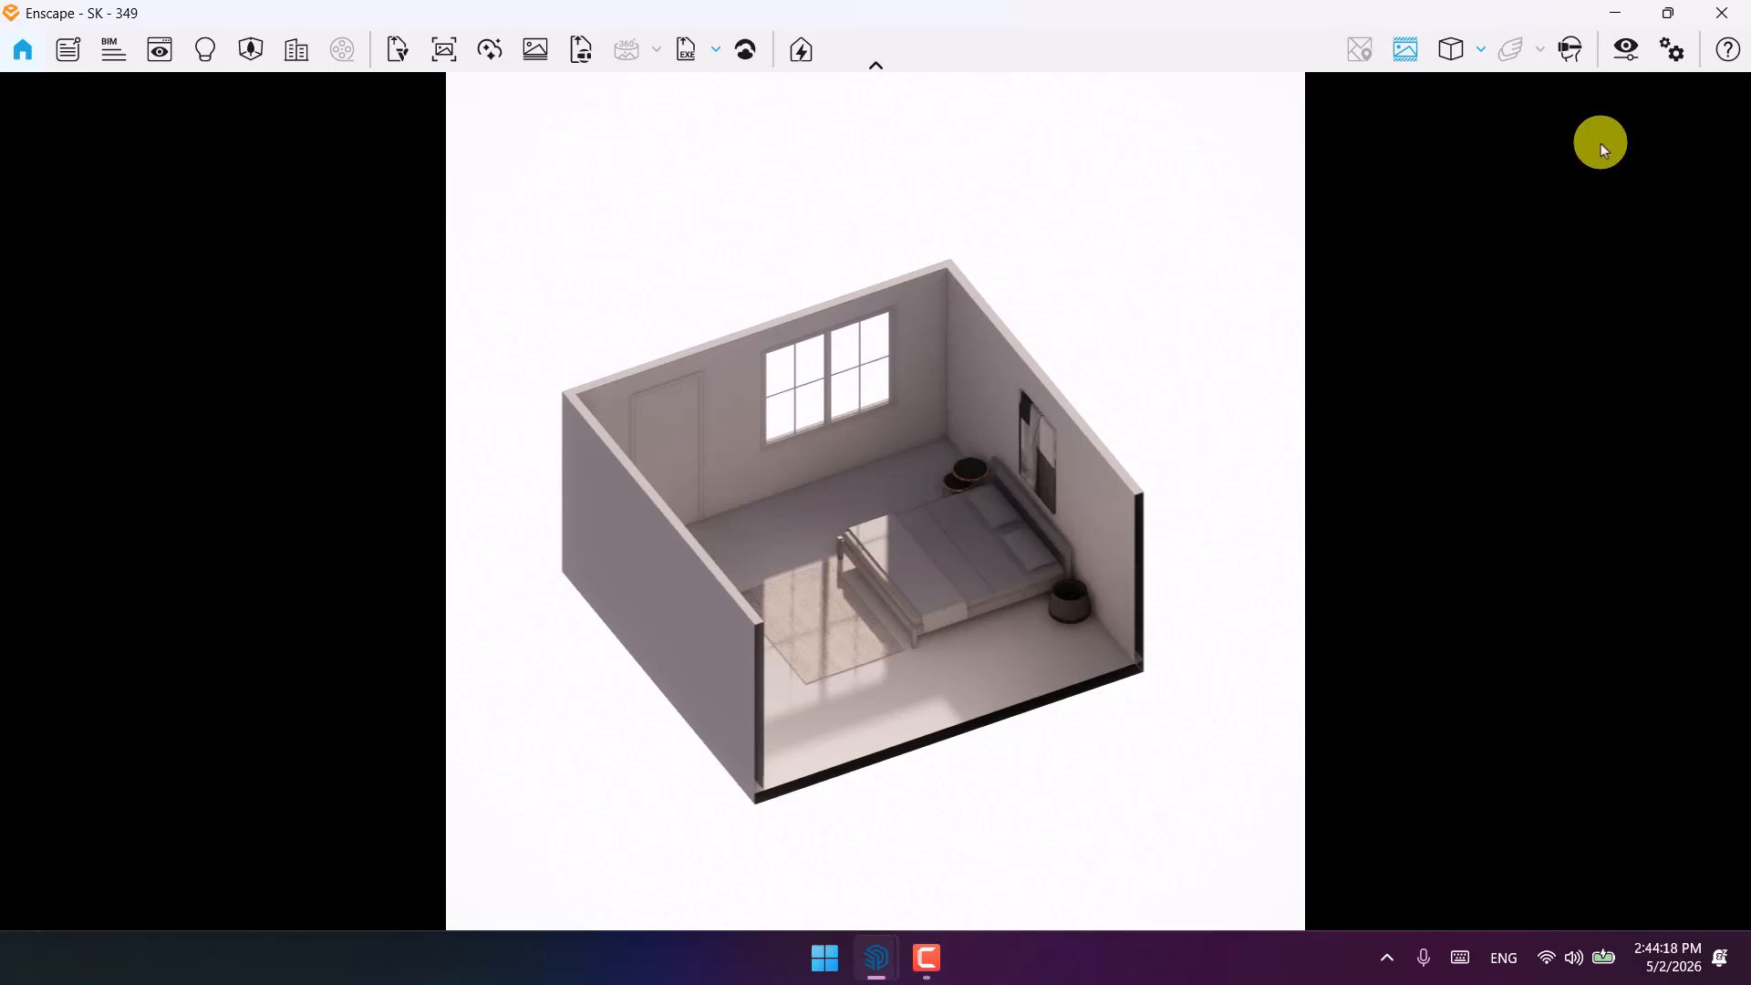
# Reopen the Visual Settings, collapse the White Mode Overrides and place the window clear of the bed area.
pyautogui.click(1628, 51)
pyautogui.click(610, 326)
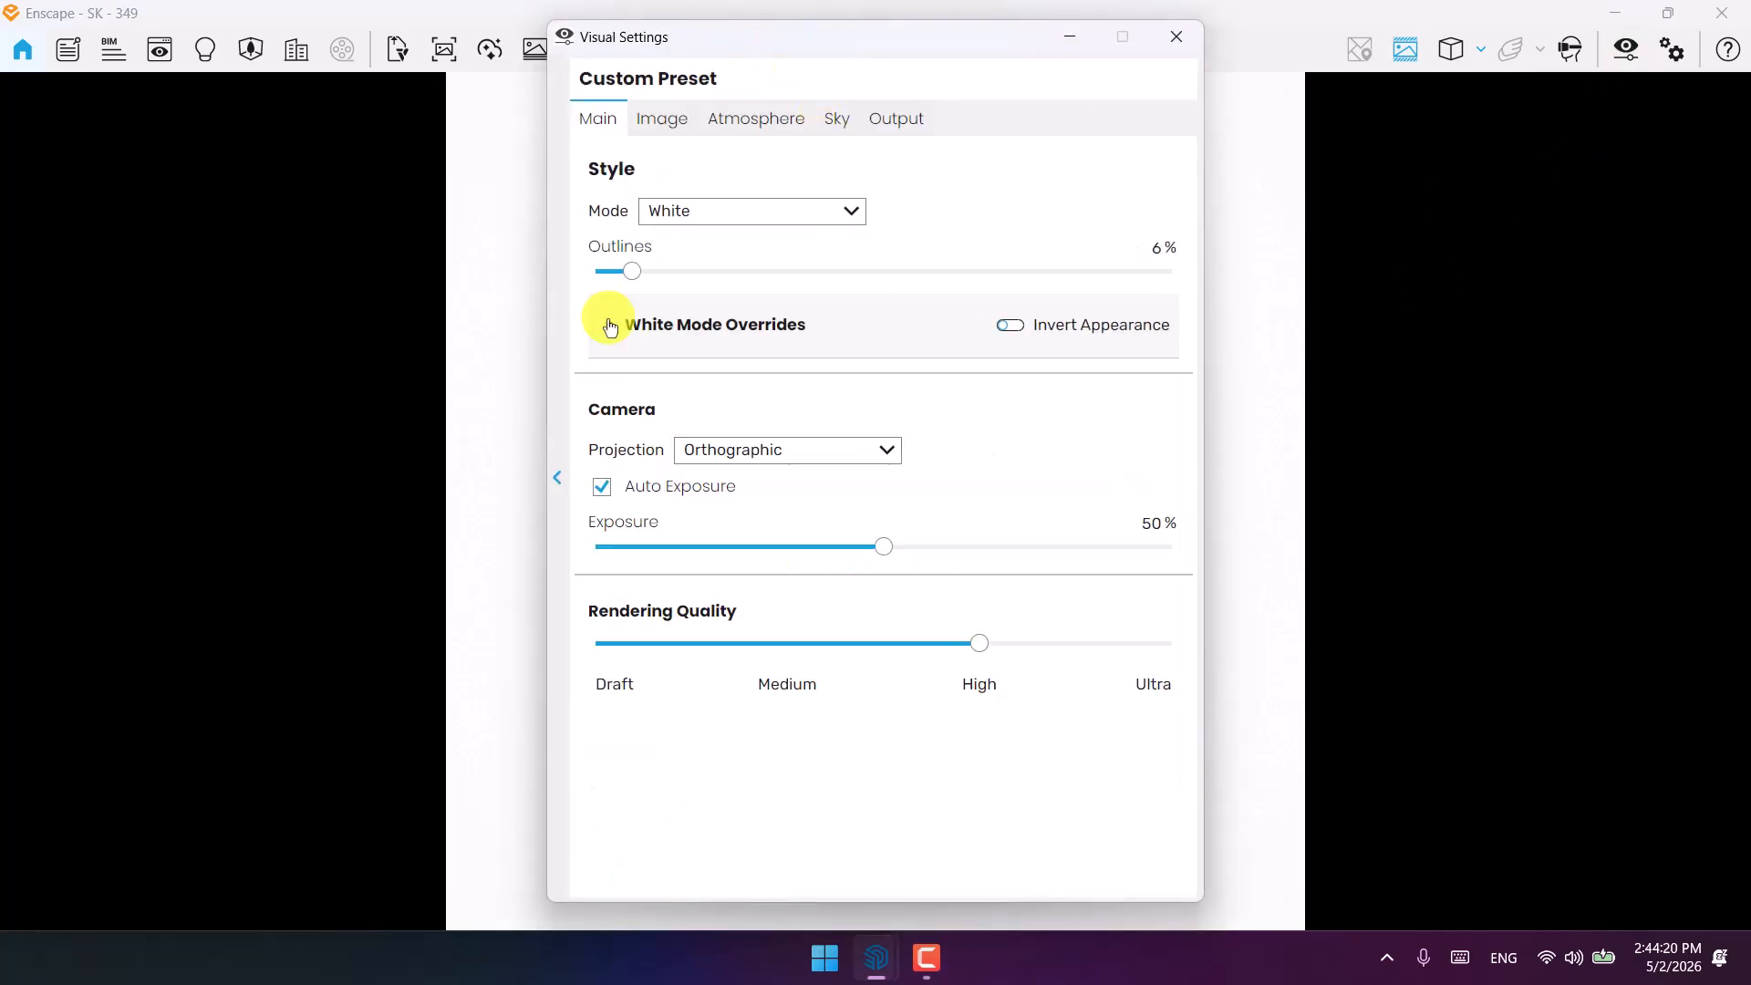
pyautogui.moveTo(835, 51); pyautogui.dragTo(350, 65)
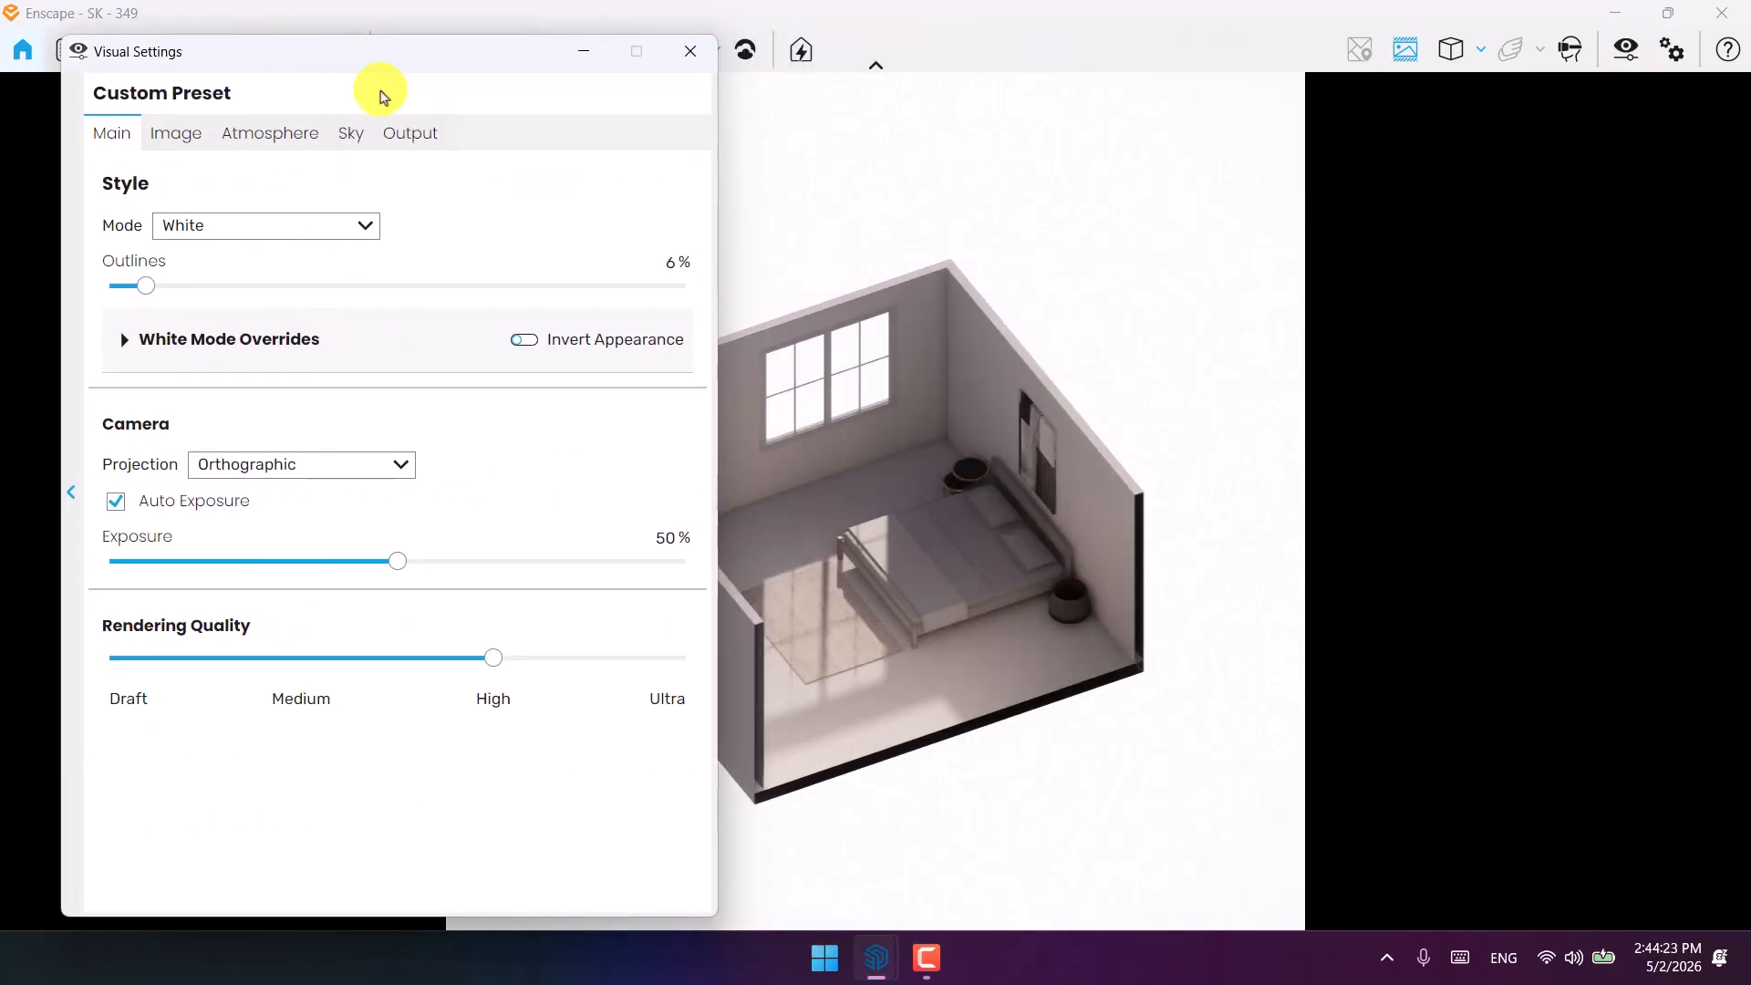
# Try a camera exposure of 60%, then return the exposure to 50%.
pyautogui.click(658, 536)
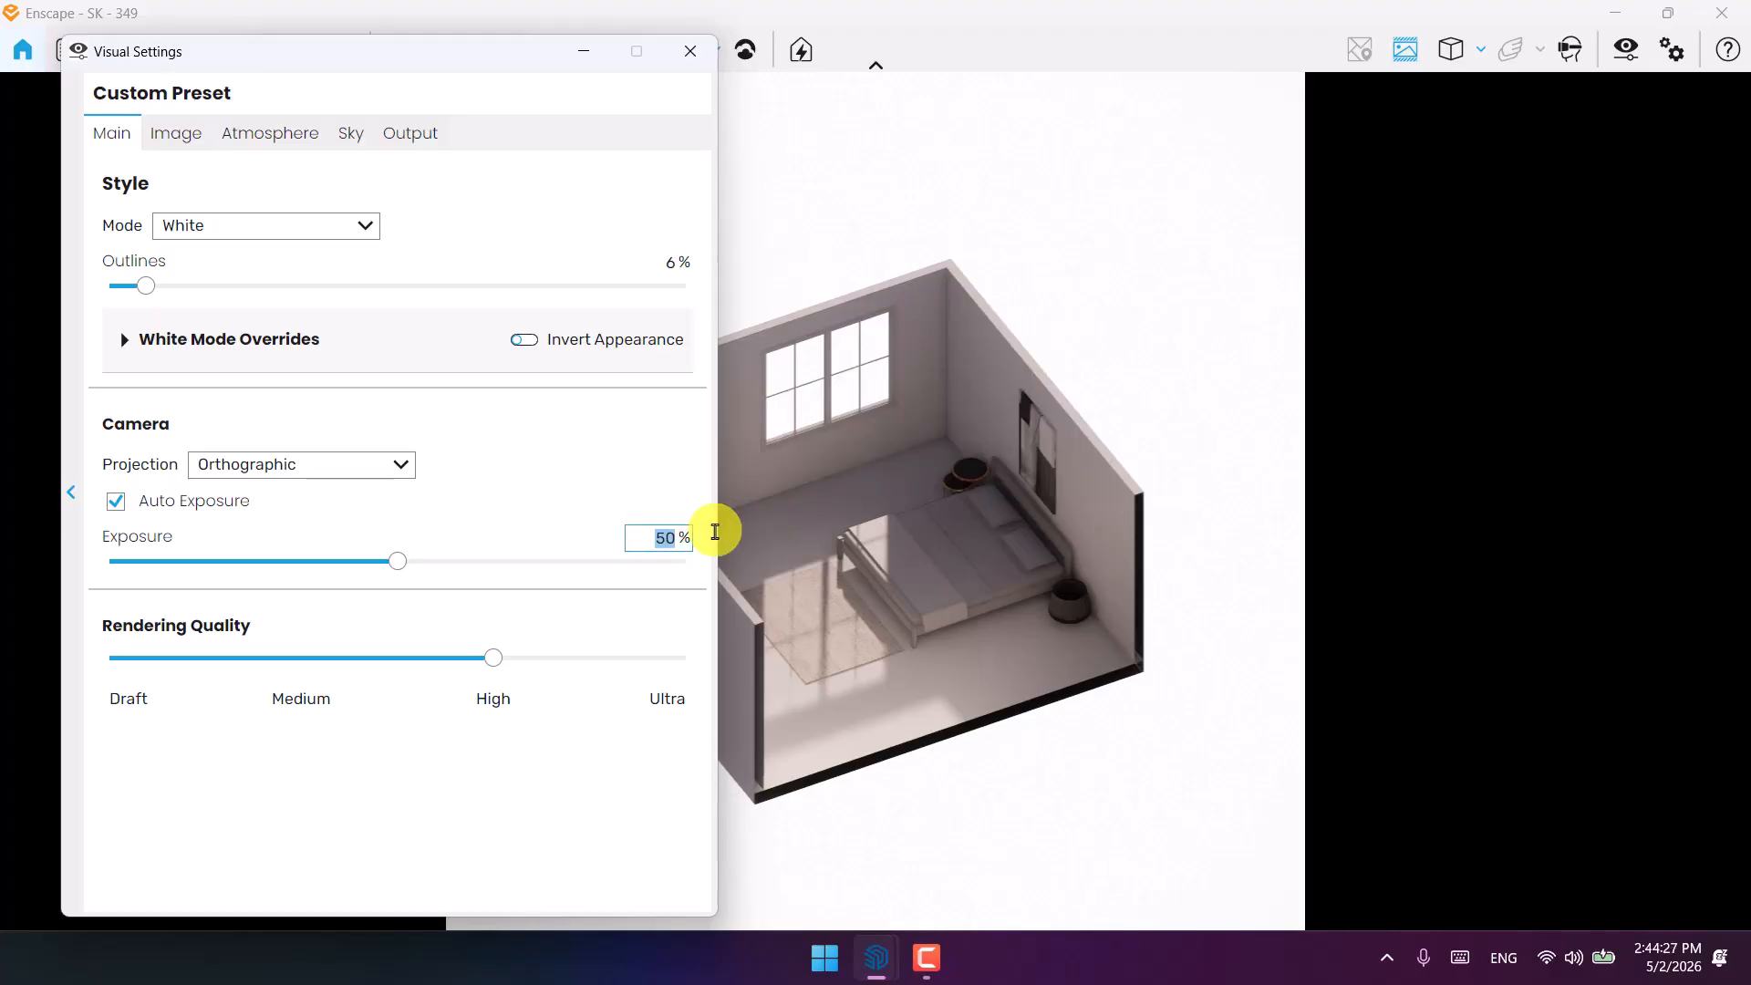
pyautogui.write('60')
pyautogui.moveTo(456, 560); pyautogui.dragTo(504, 561)
pyautogui.click(604, 539)
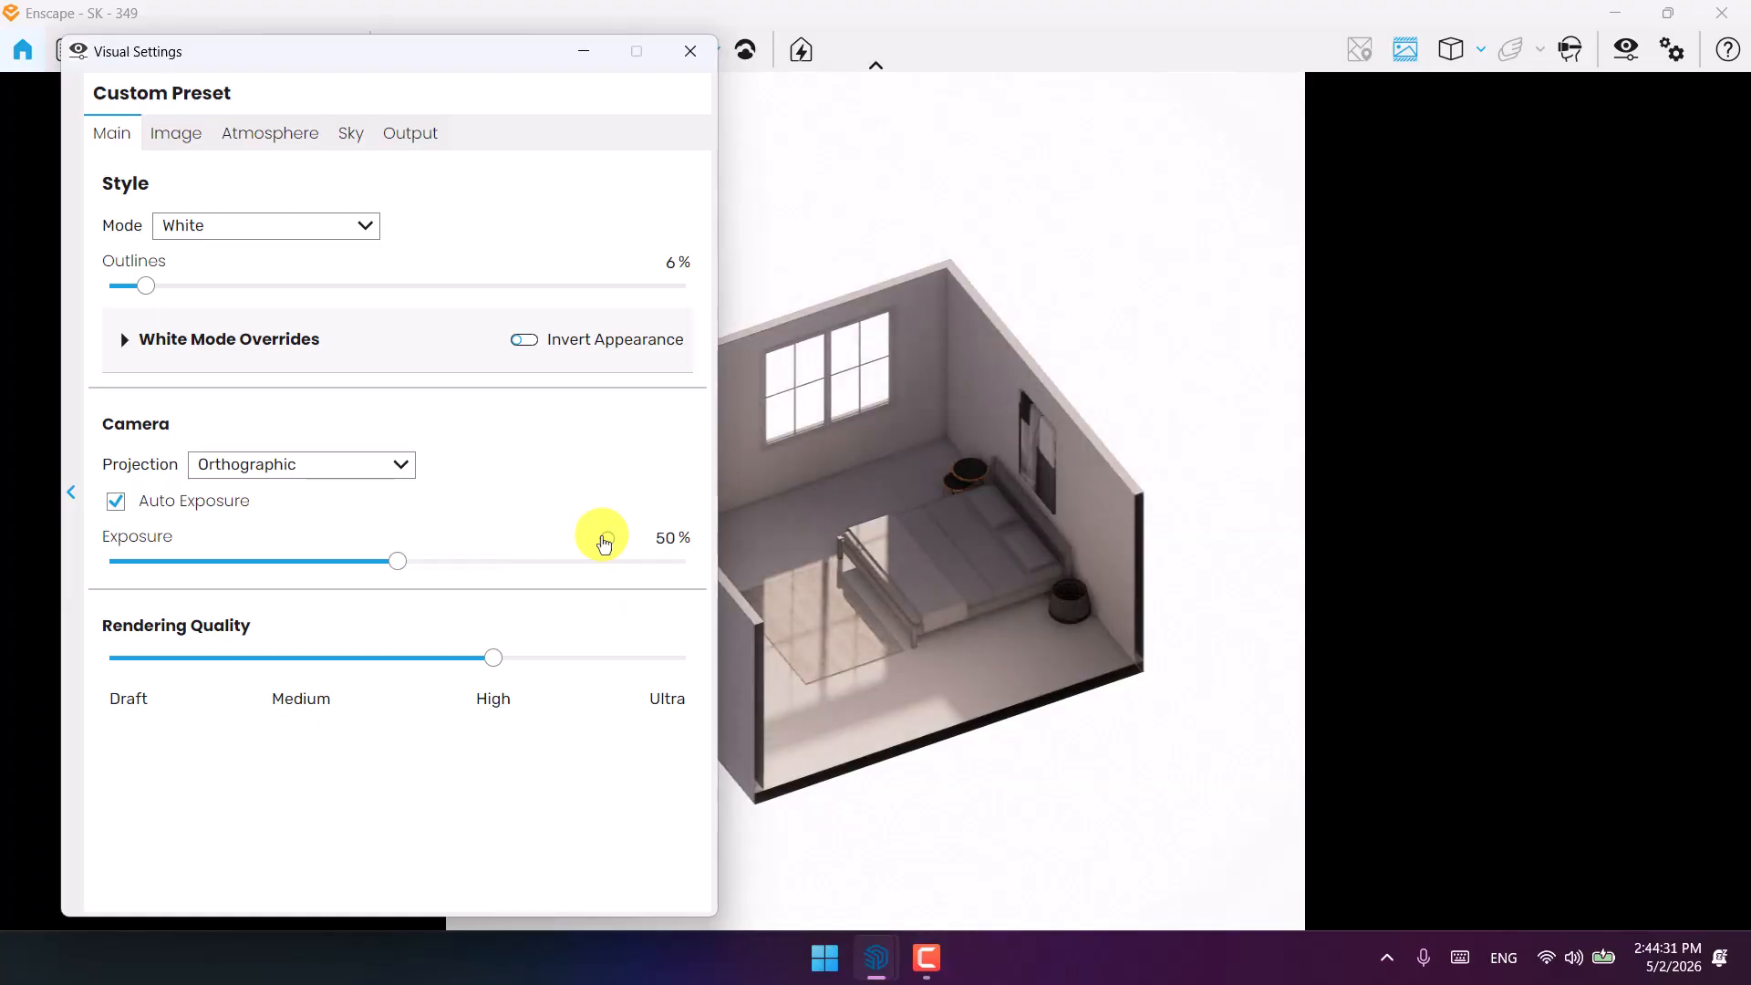
# Enable Auto Contrast in the image corrections and close the Visual Settings.
pyautogui.click(178, 136)
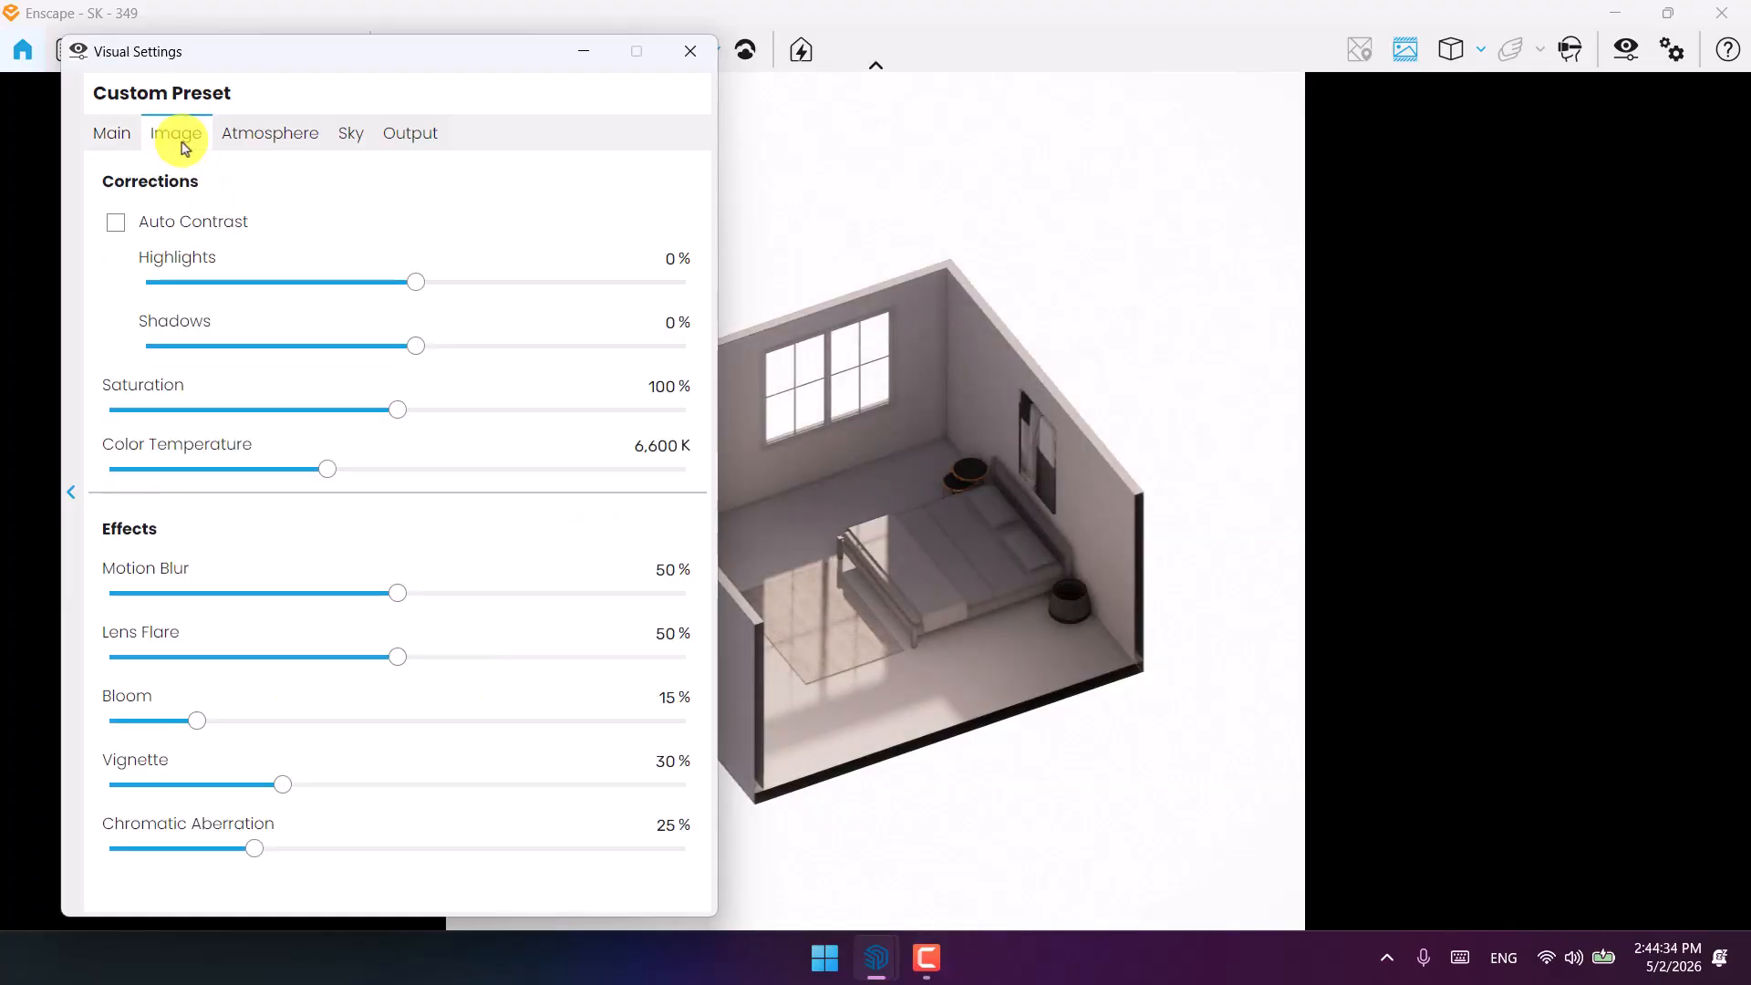
pyautogui.click(125, 227)
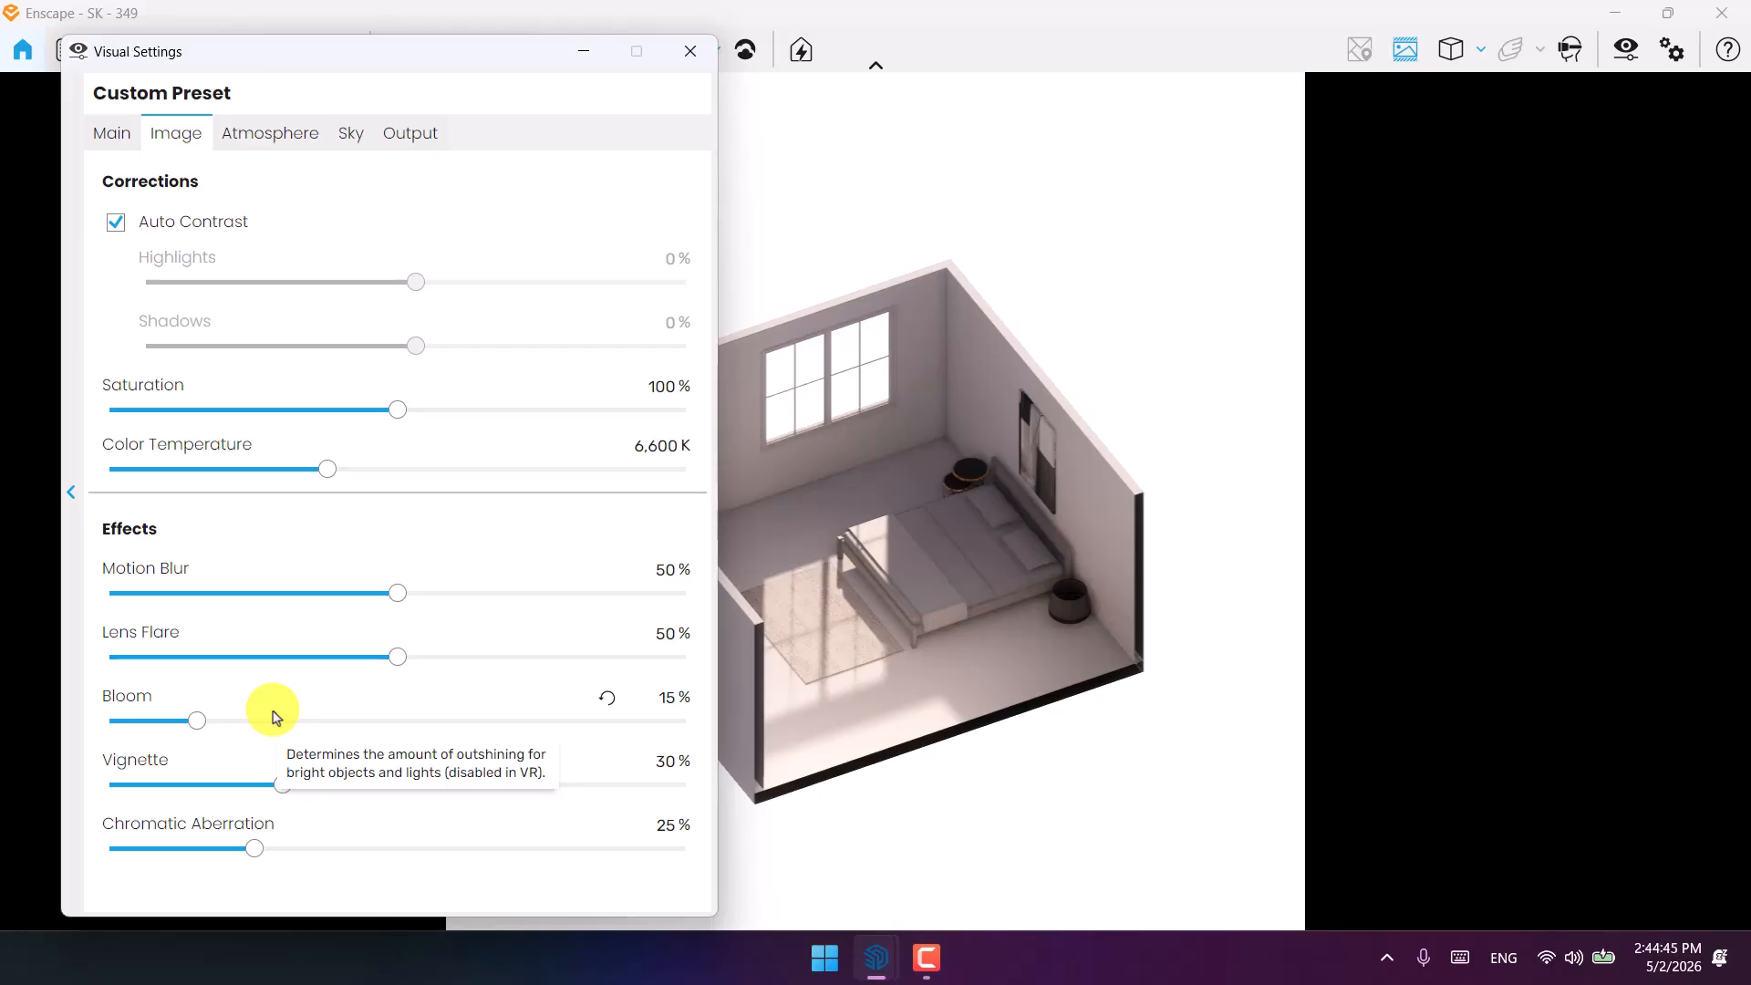
pyautogui.click(690, 51)
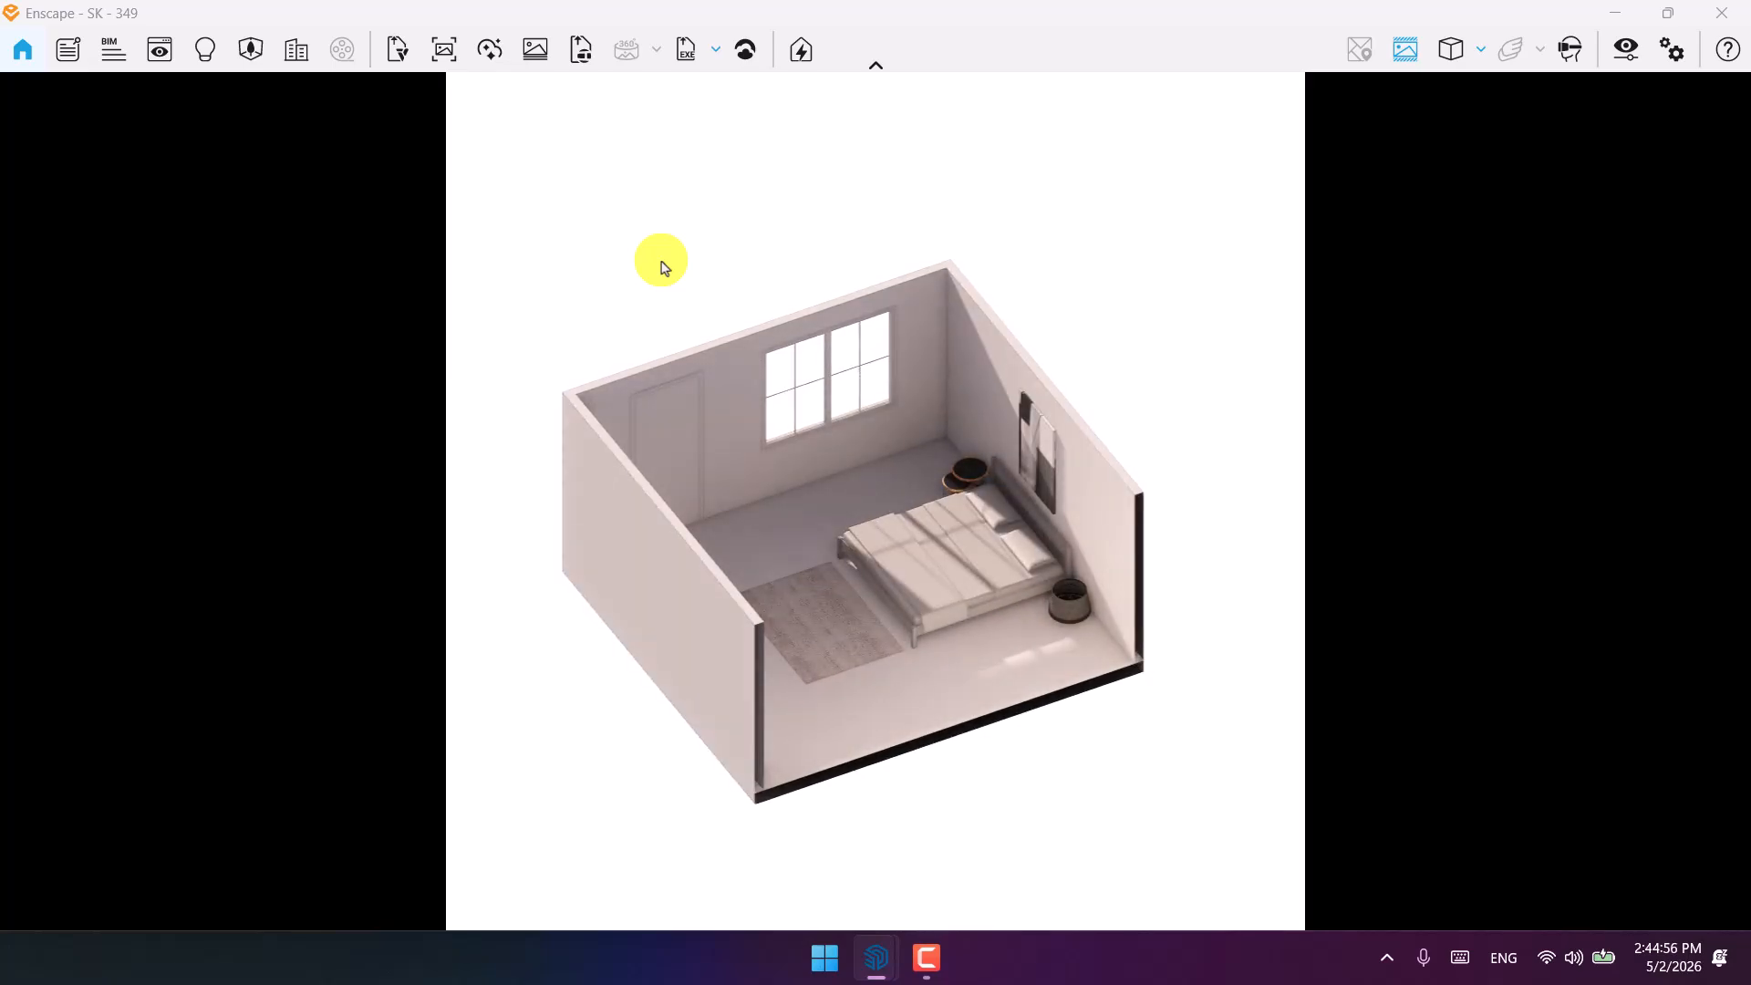
# Adjust the time of day so sunlight through the window falls across the bed, rug and floor.
pyautogui.keyDown('shift'); pyautogui.moveTo(661, 262); pyautogui.dragTo(878, 499, button='right'); pyautogui.keyUp('shift')
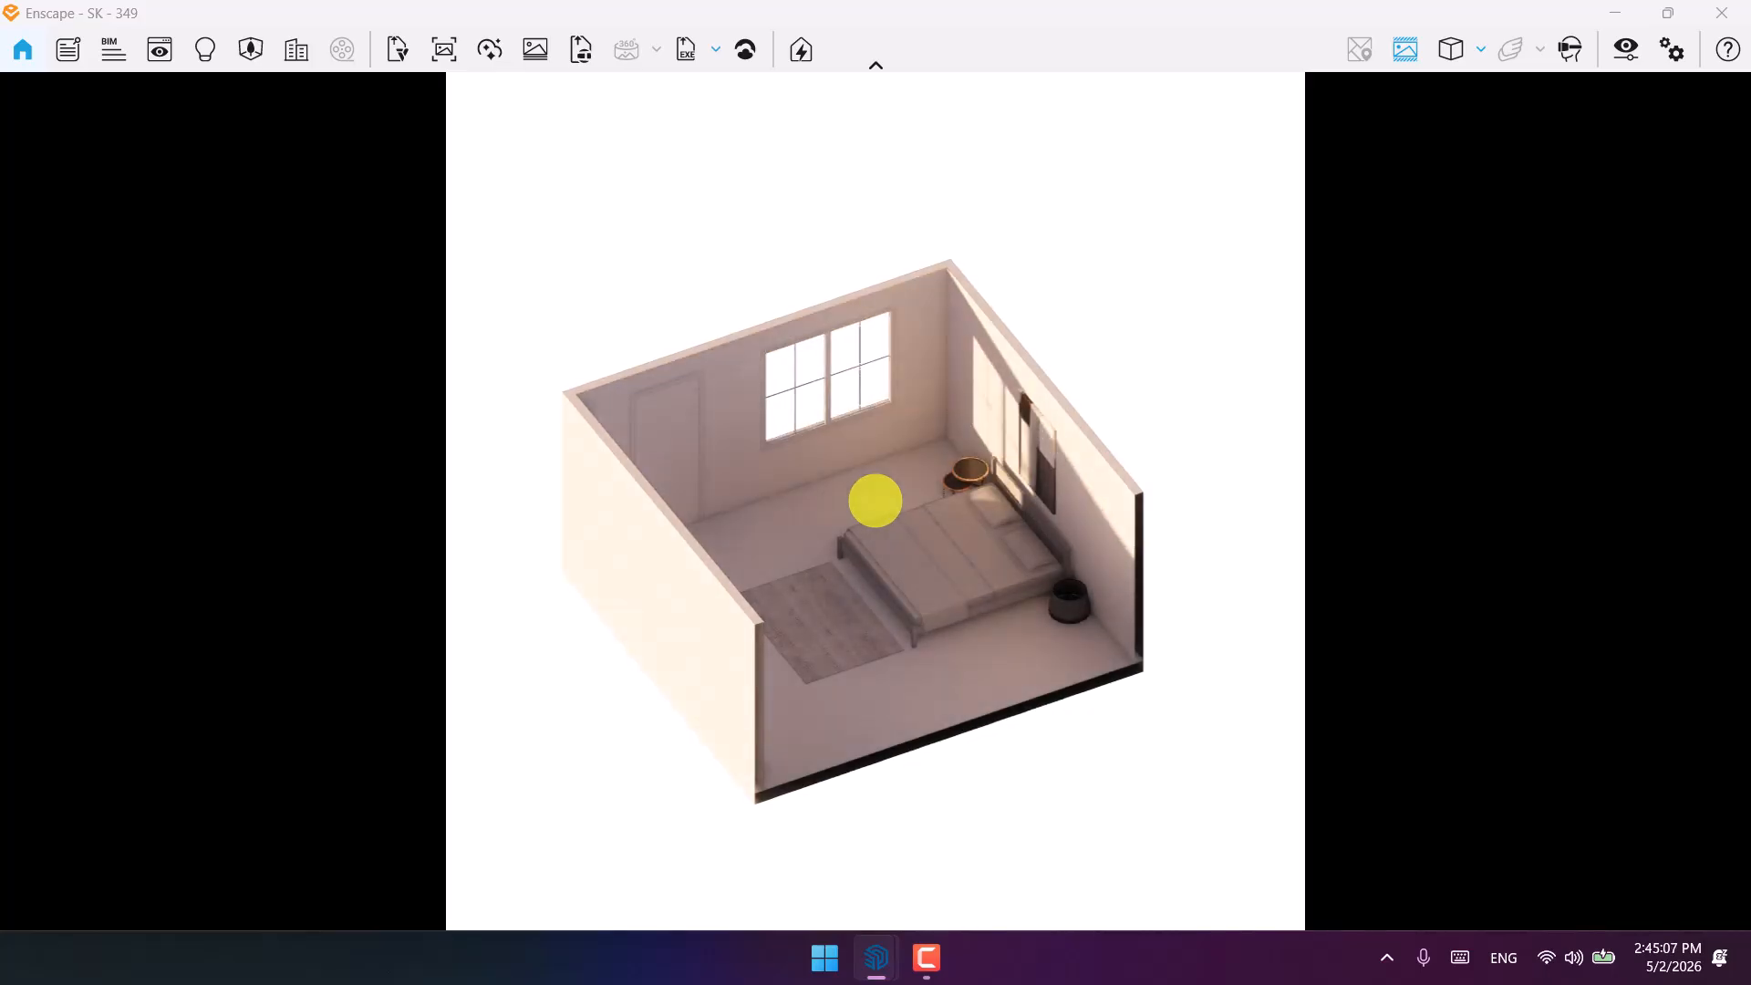
pyautogui.keyDown('shift'); pyautogui.moveTo(876, 501); pyautogui.dragTo(876, 500, button='right'); pyautogui.keyUp('shift')
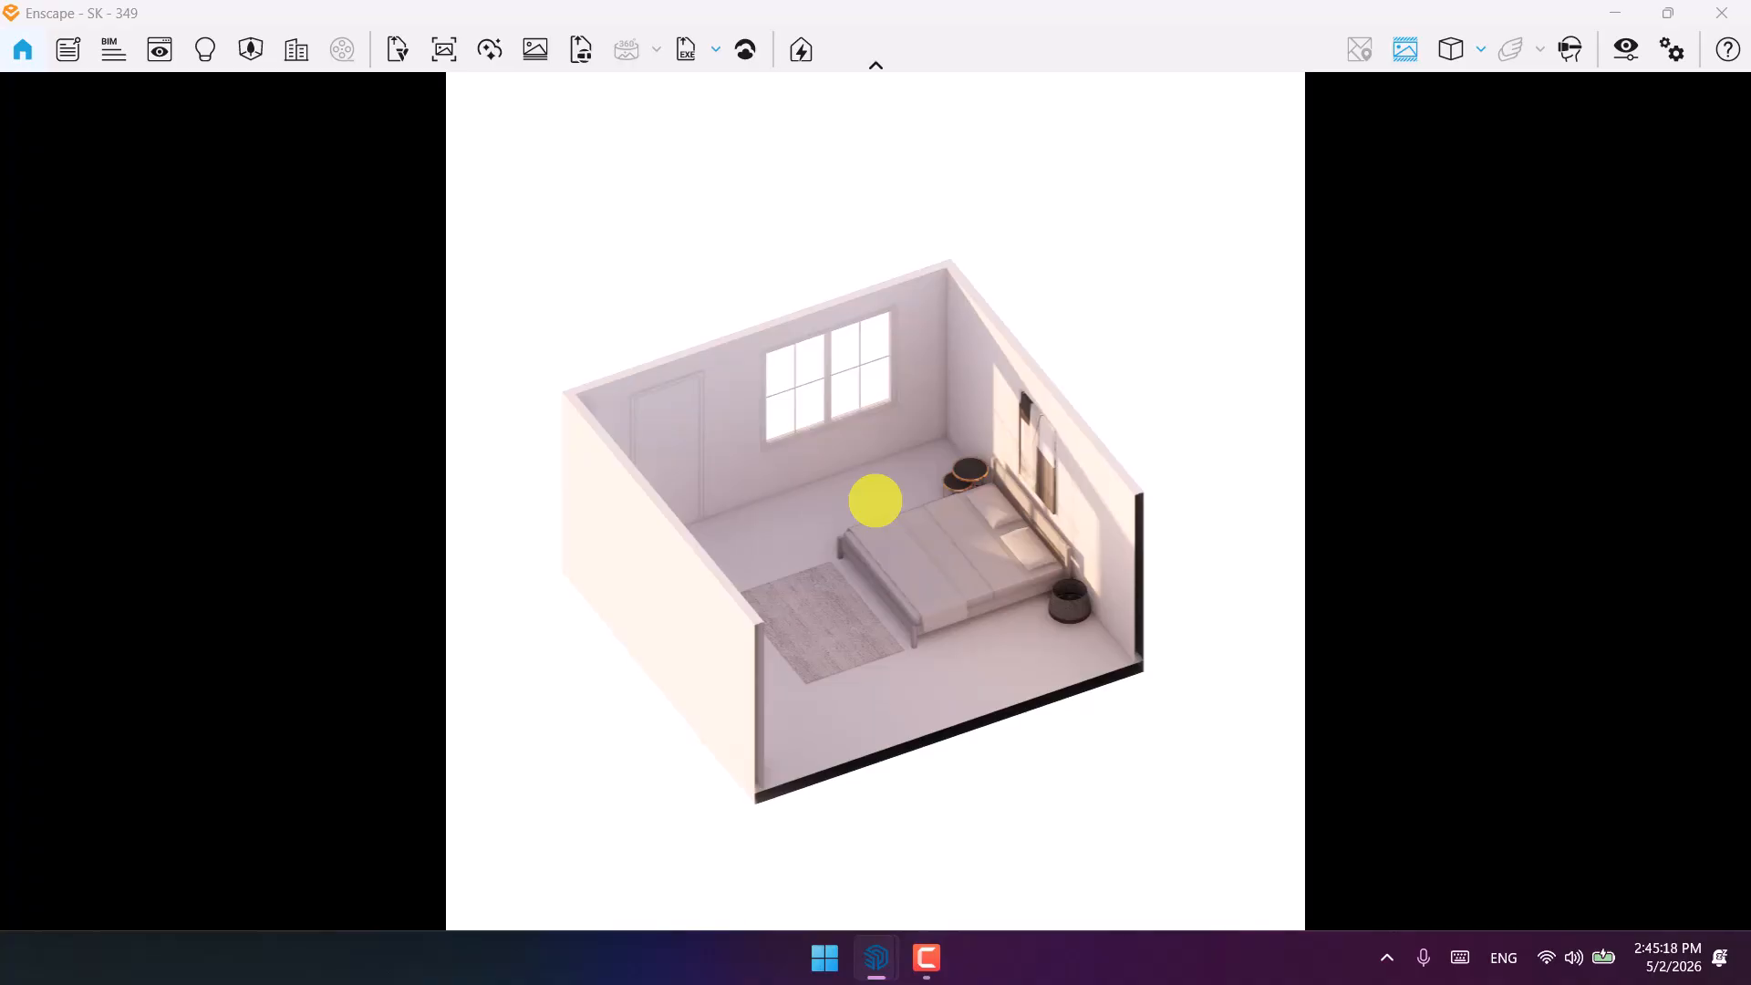
pyautogui.keyDown('shift'); pyautogui.moveTo(875, 501); pyautogui.dragTo(876, 501, button='right'); pyautogui.keyUp('shift')
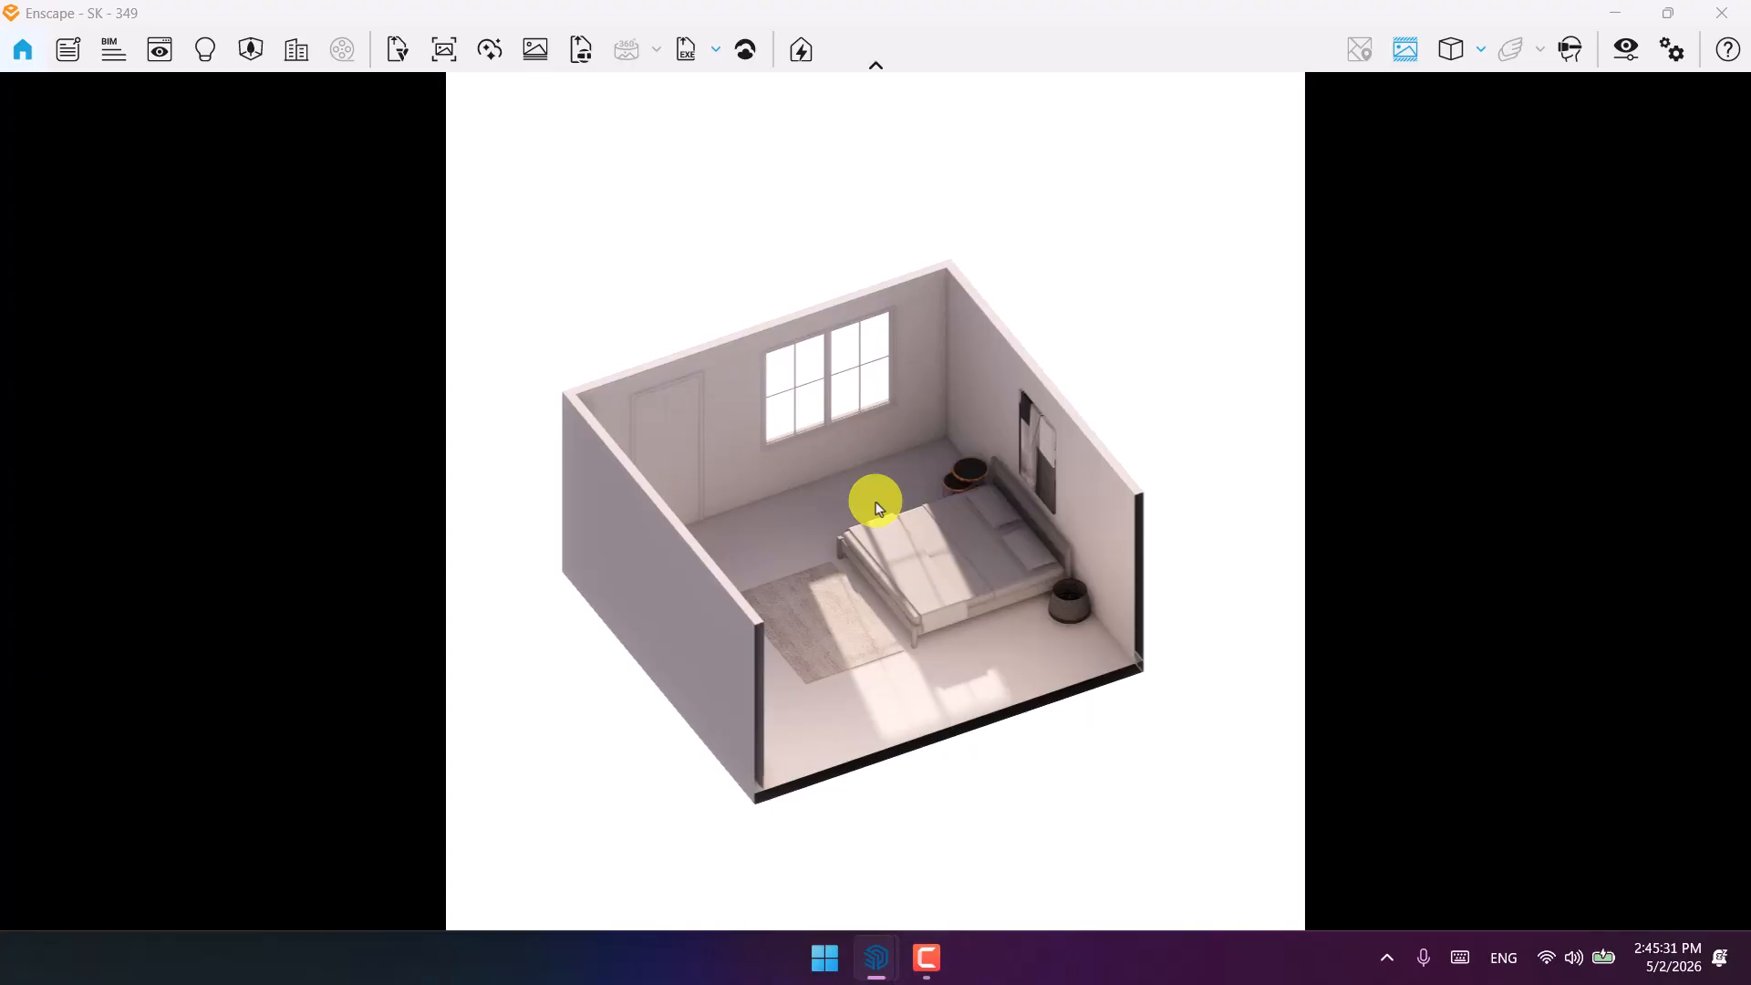
# Reopen the Visual Settings clear of the bed, try a shadow sharpness of 100%, and set it to 0% with sun brightness kept at 80%.
pyautogui.click(1628, 47)
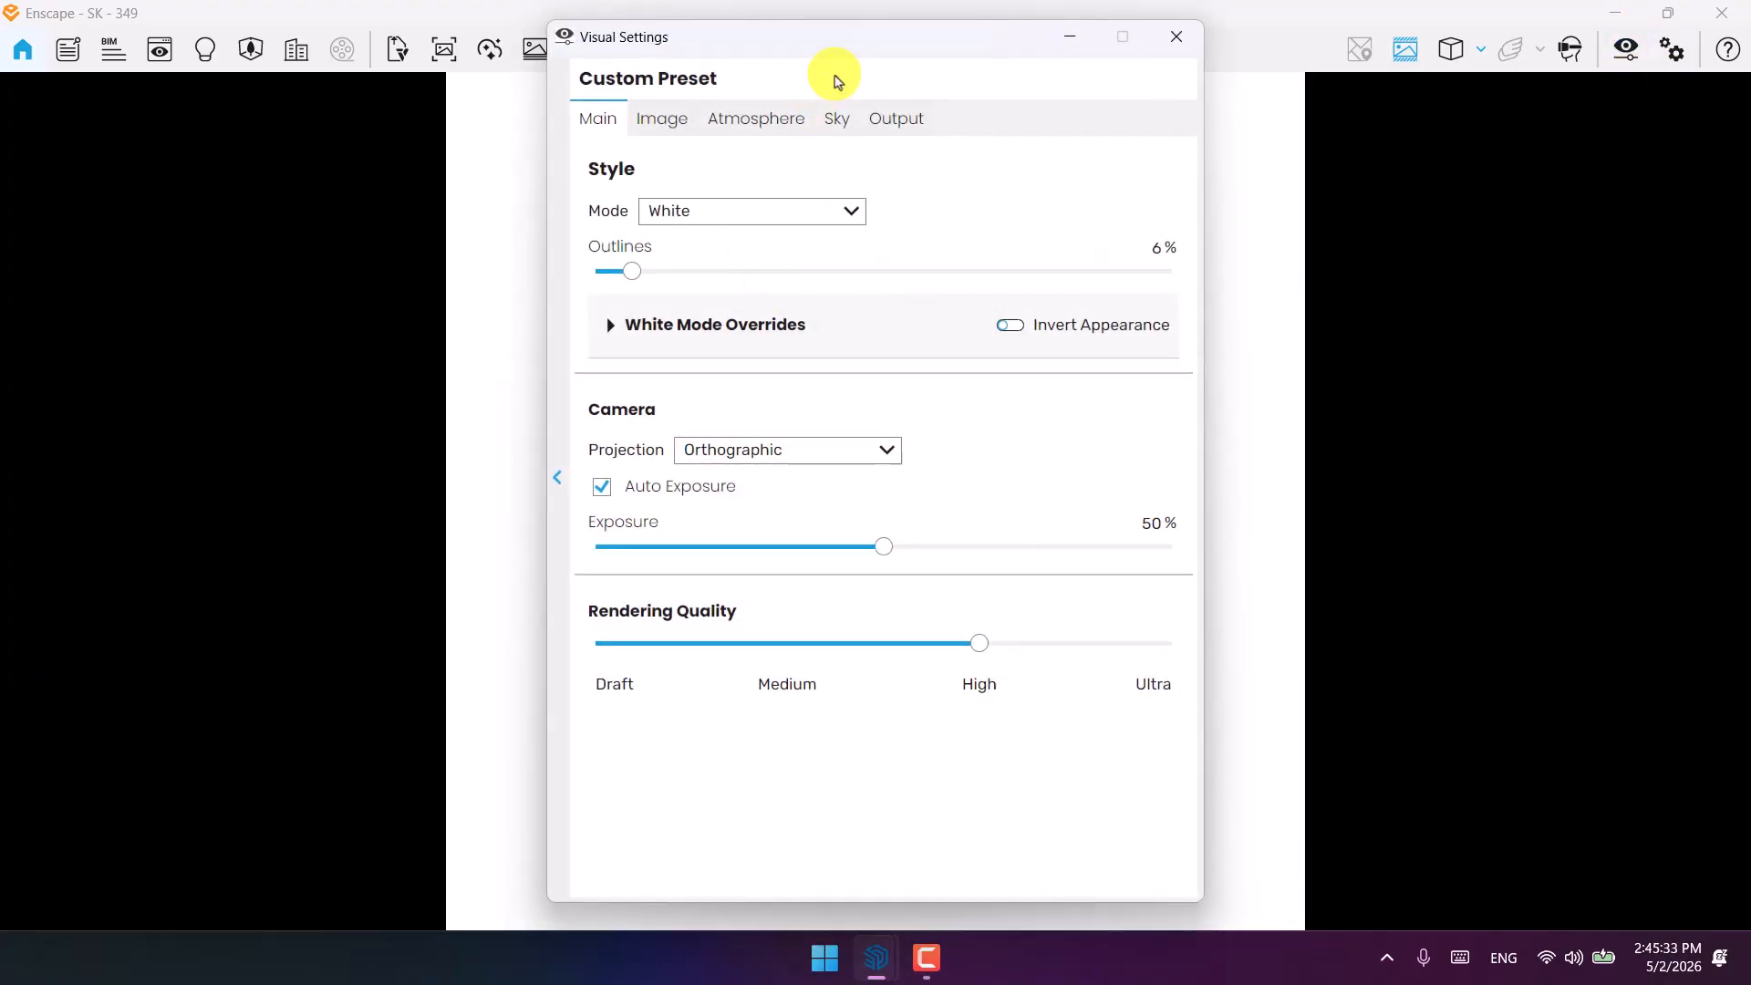
pyautogui.moveTo(833, 74); pyautogui.dragTo(254, 103)
pyautogui.click(257, 119)
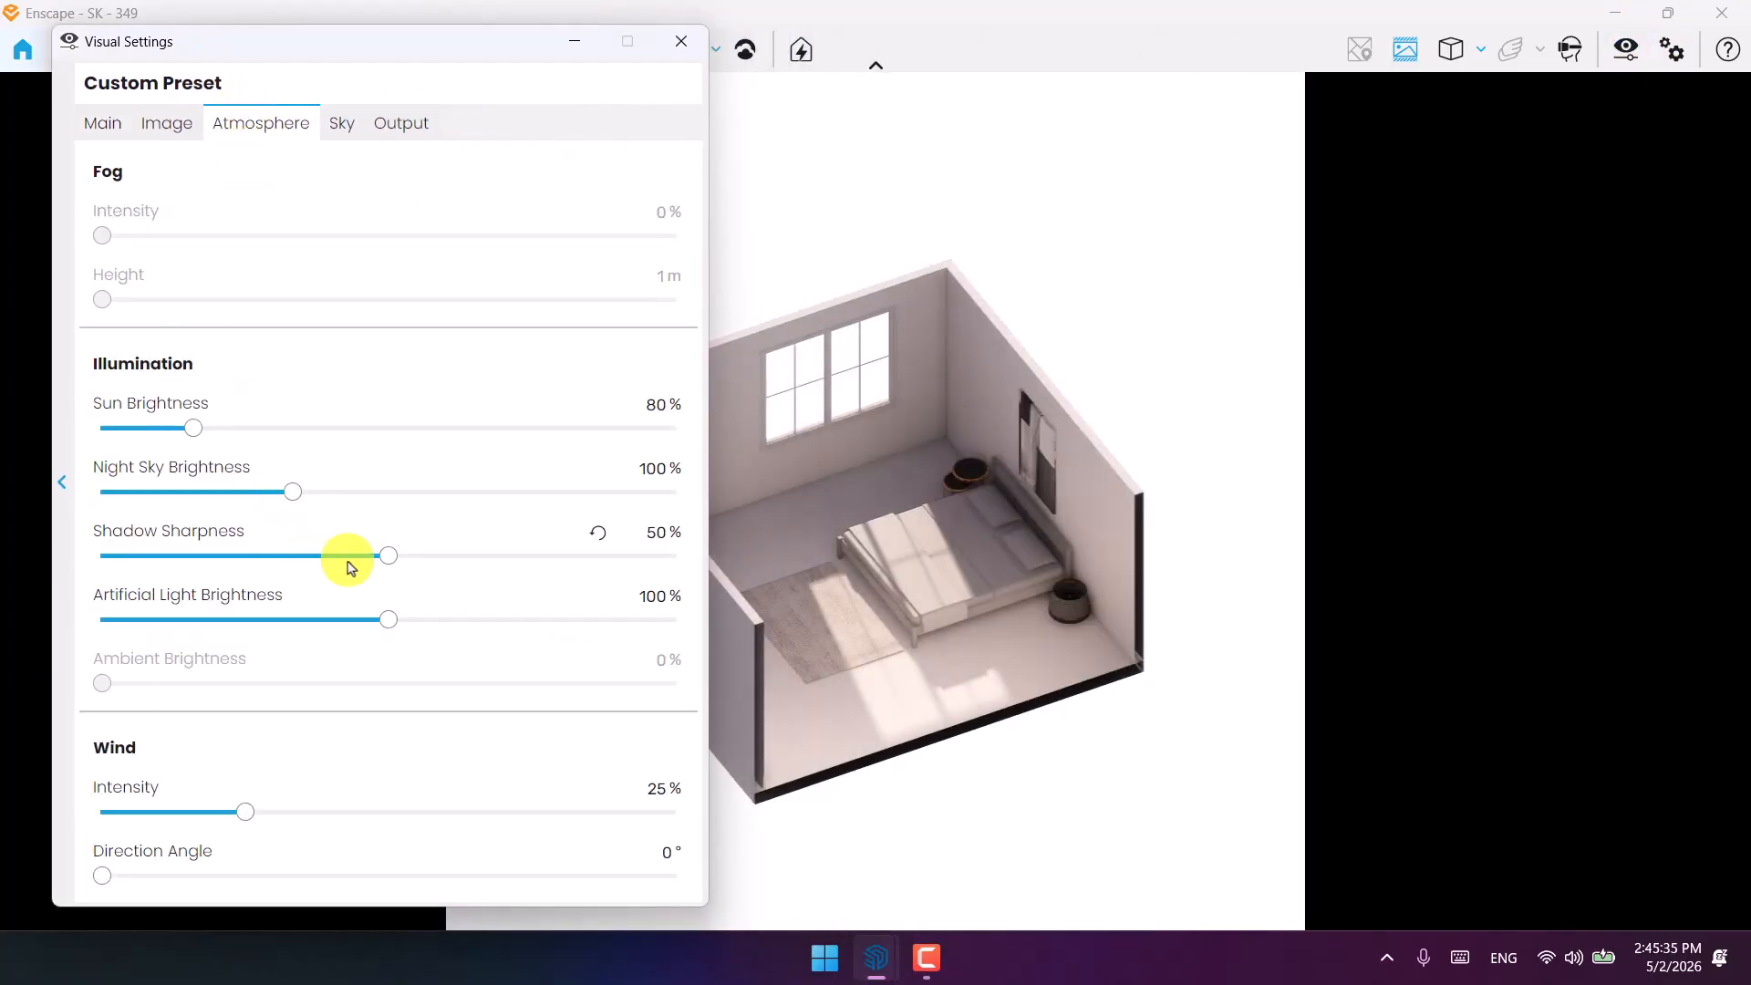
pyautogui.moveTo(387, 555); pyautogui.dragTo(714, 559)
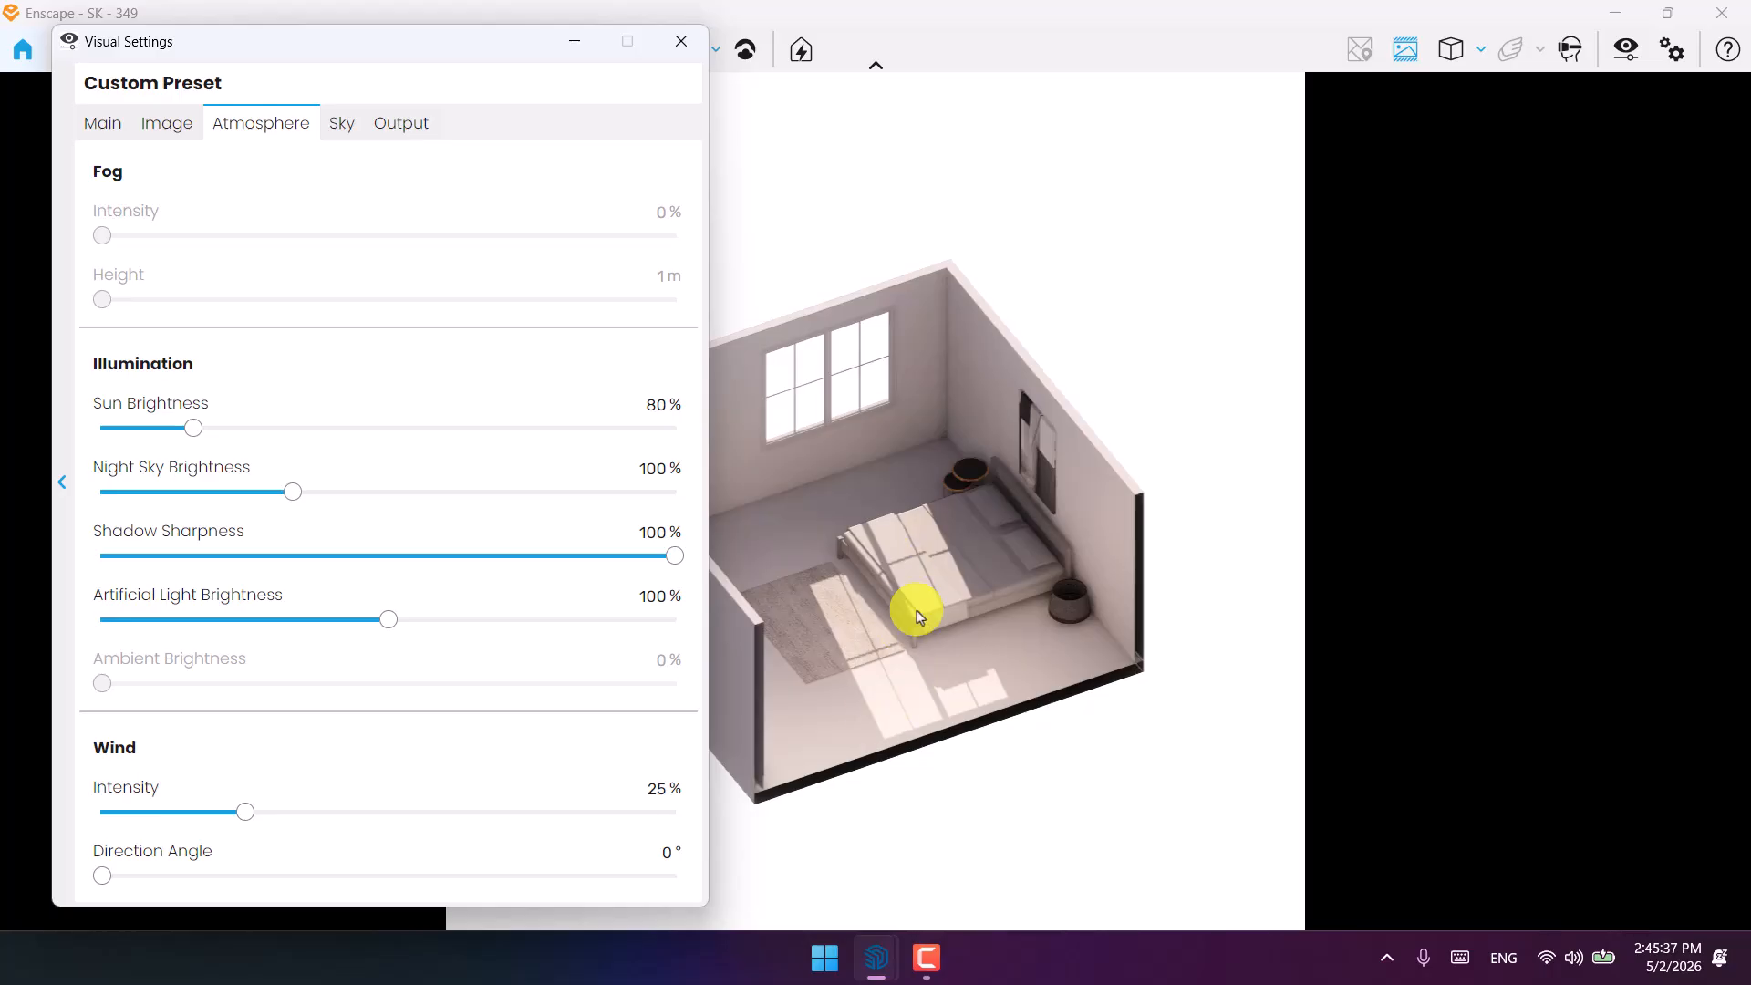
pyautogui.moveTo(674, 558); pyautogui.dragTo(3, 583)
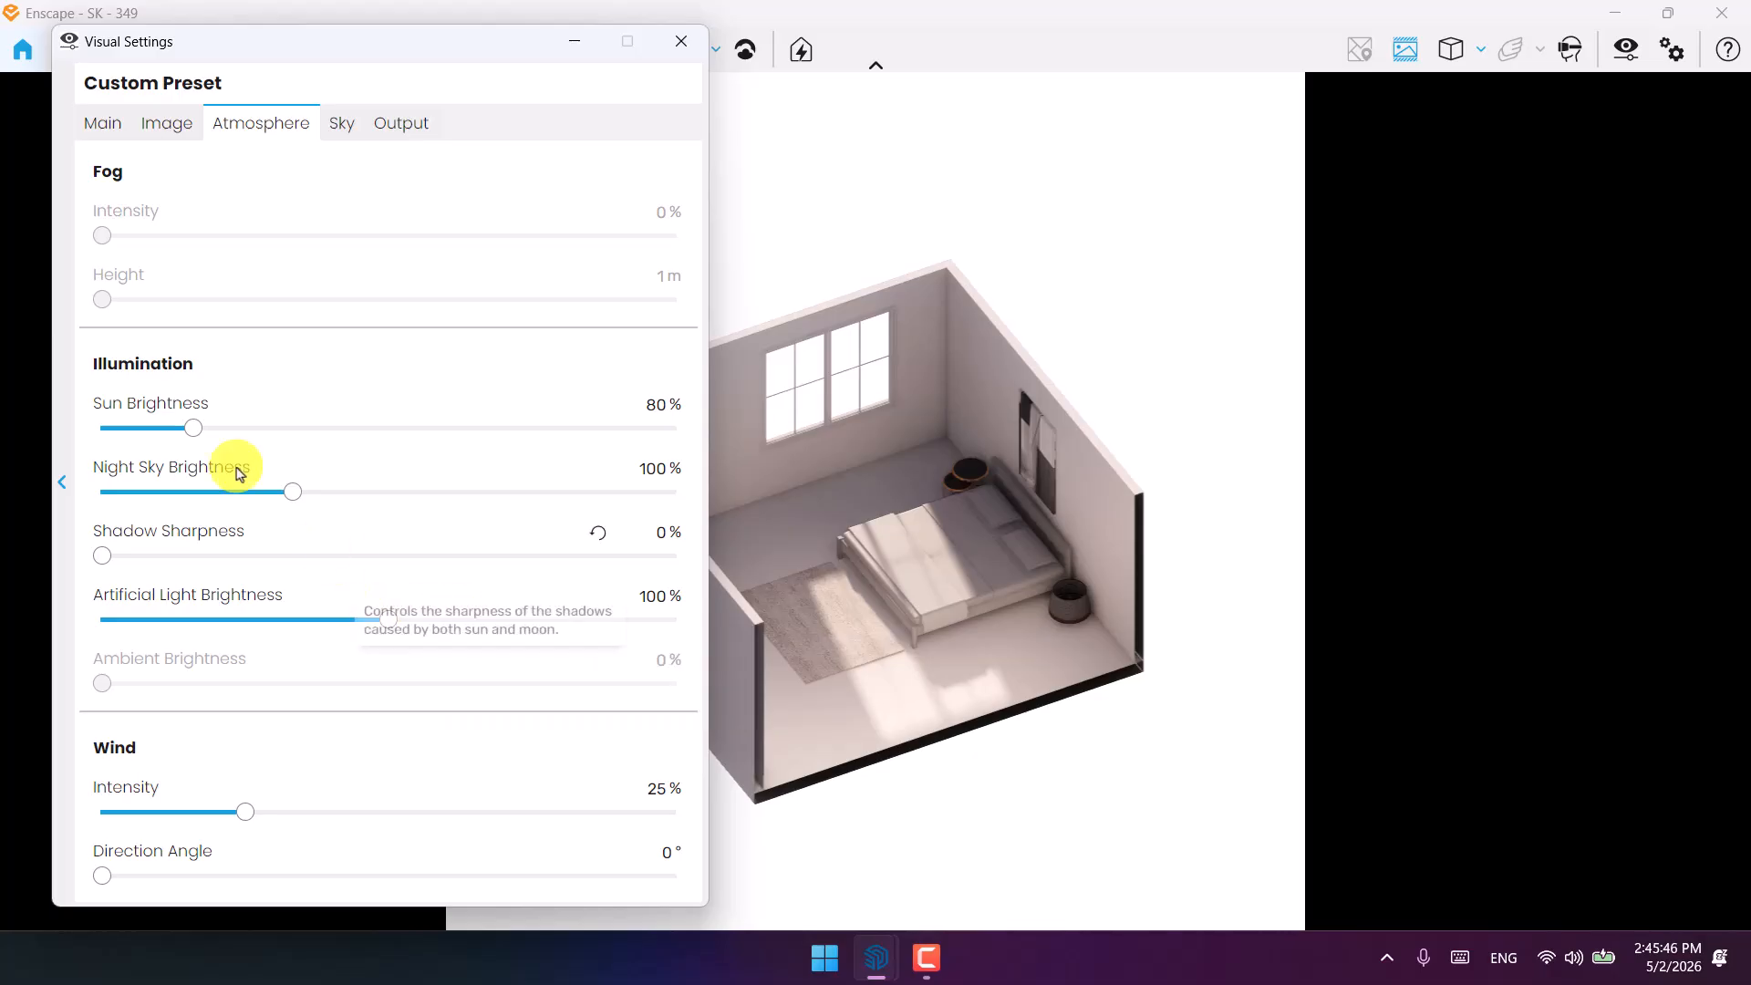
pyautogui.moveTo(193, 428)
pyautogui.mouseDown()
pyautogui.moveTo(64, 435)
pyautogui.moveTo(193, 428)
pyautogui.mouseUp()
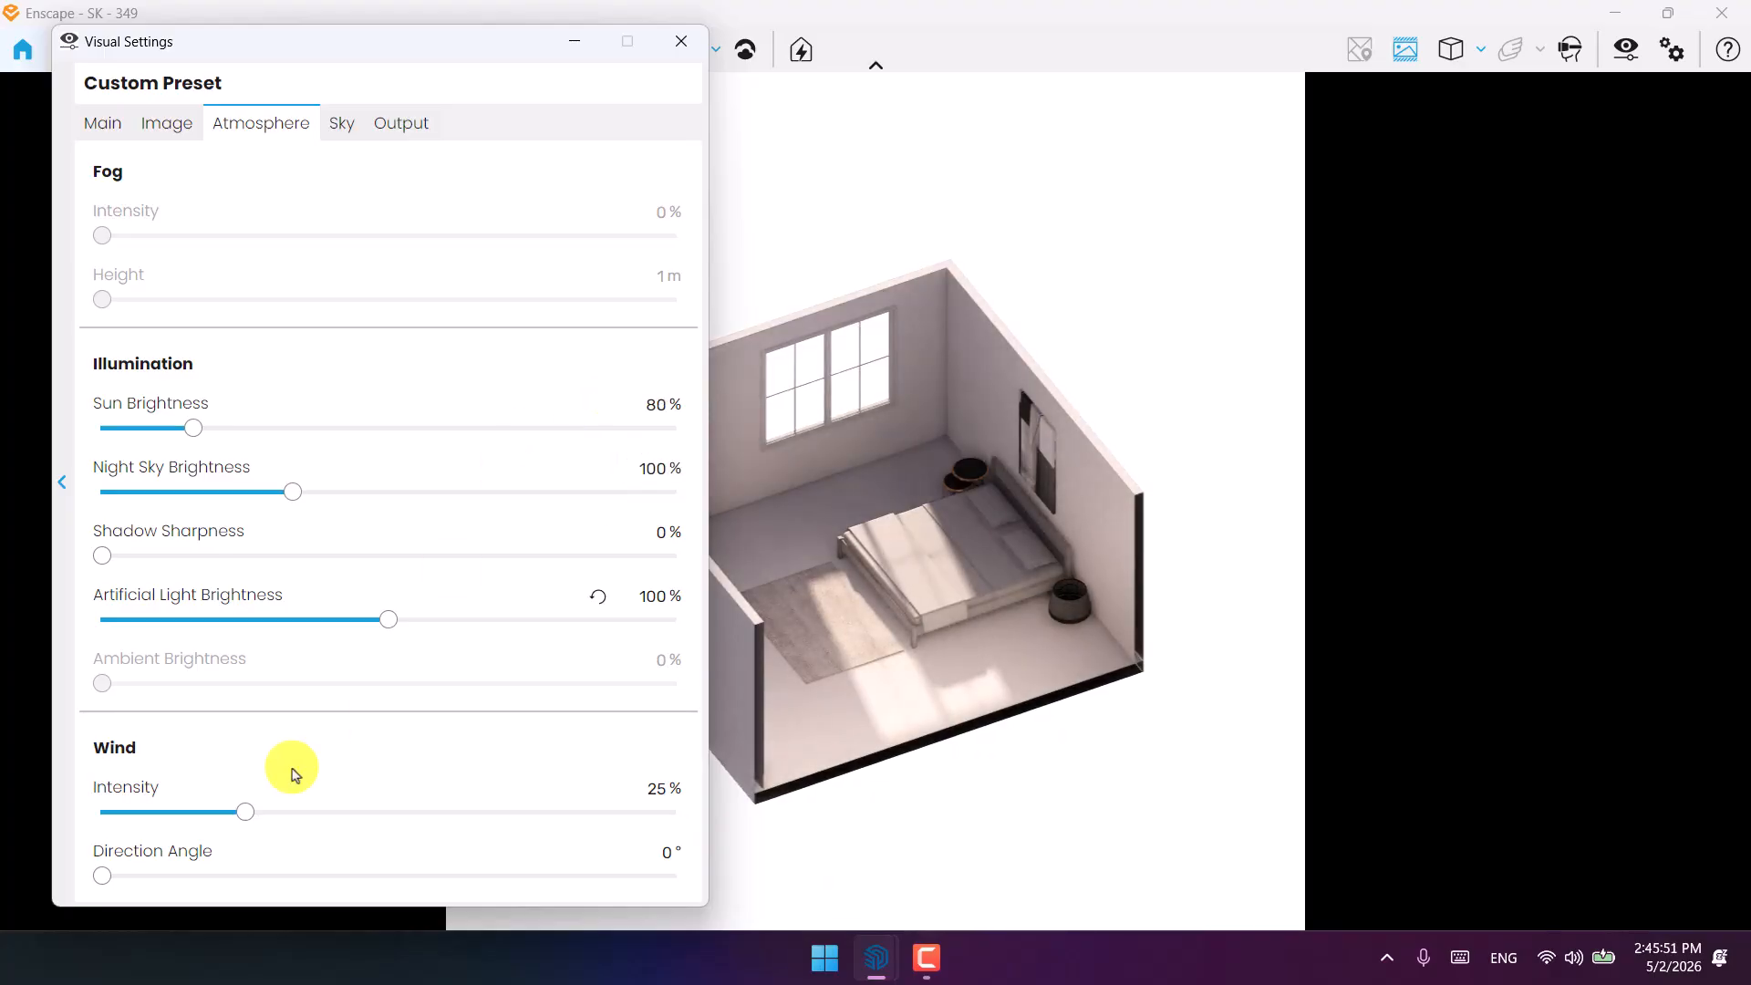
# Enable the white background in the sky settings and close the Visual Settings.
pyautogui.click(334, 128)
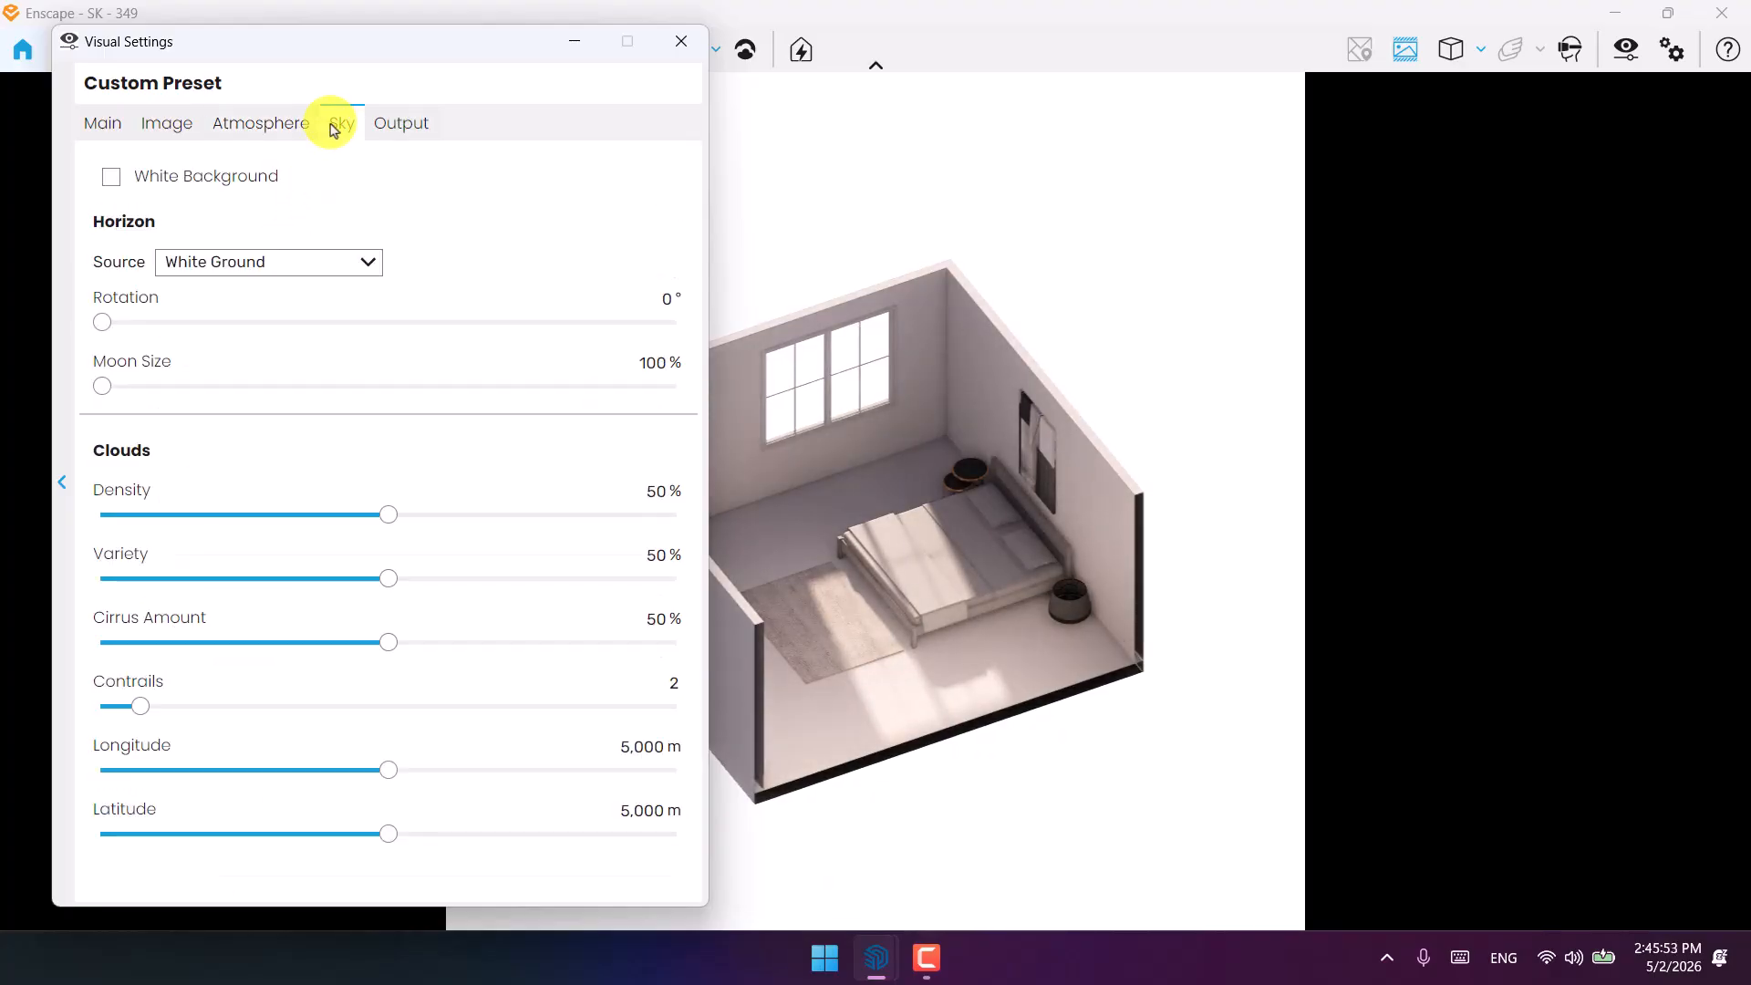
pyautogui.click(191, 175)
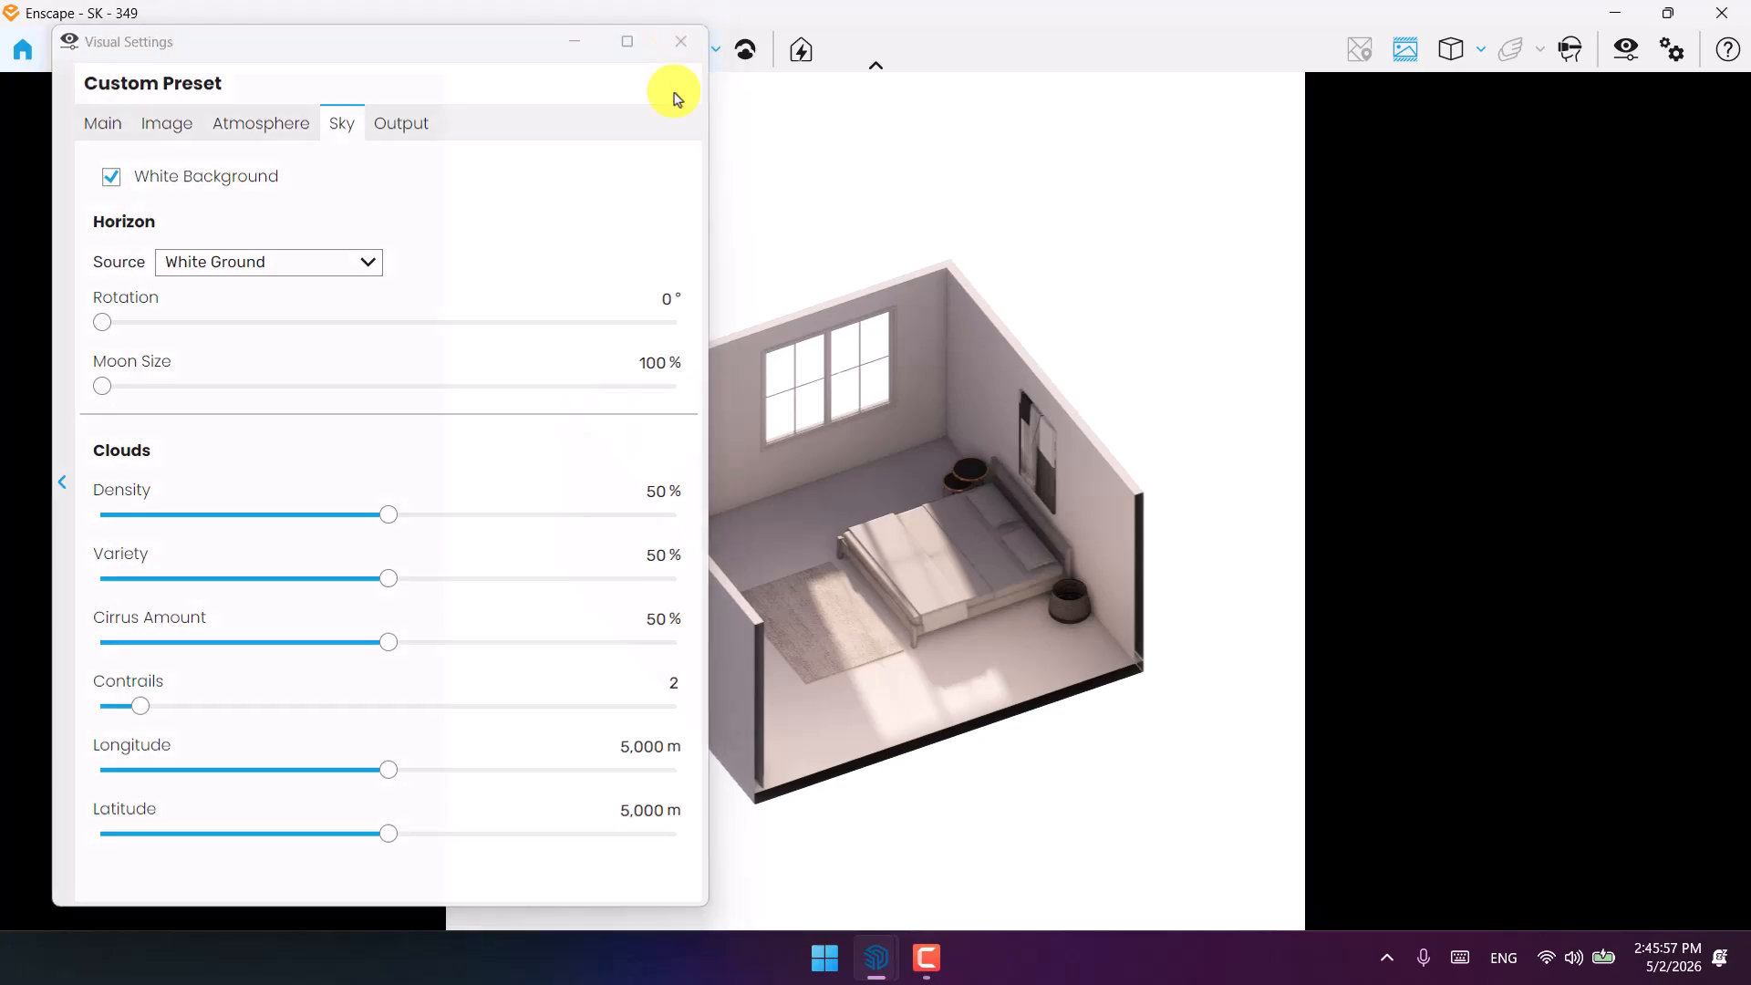
pyautogui.click(680, 46)
# Try an outline strength of 38% with the Visual Settings moved aside, then return the outlines to 6%.
pyautogui.click(1612, 66)
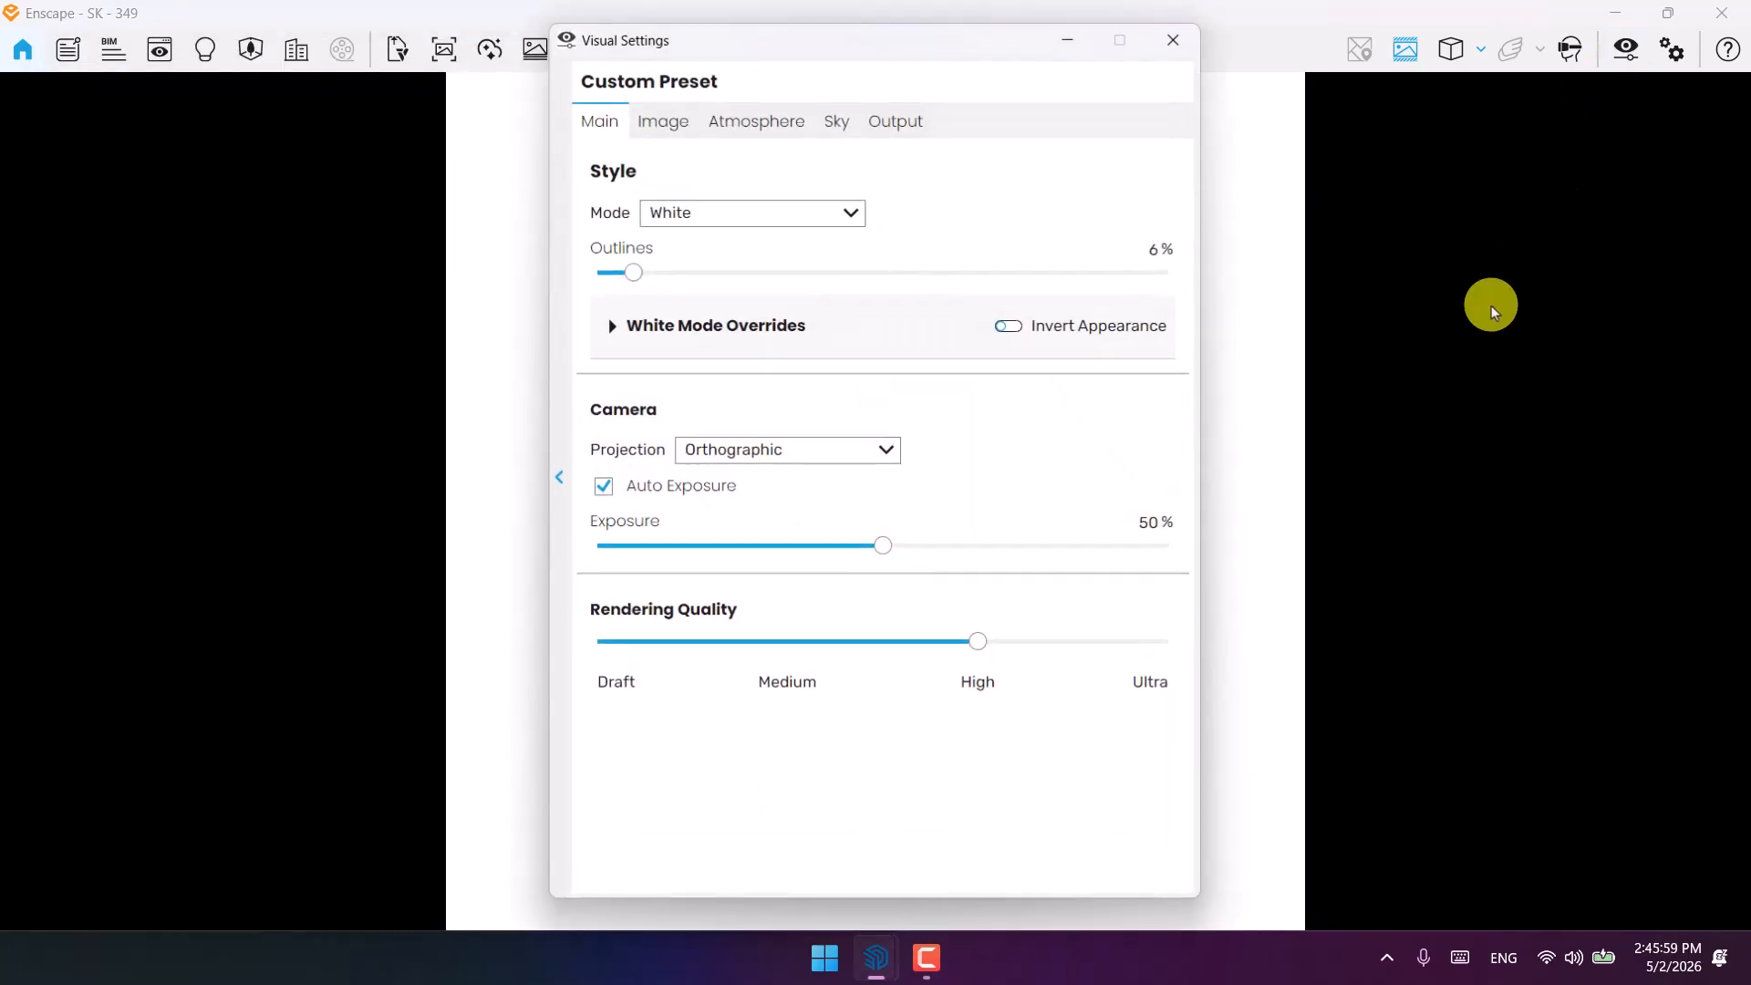
pyautogui.moveTo(857, 59); pyautogui.dragTo(277, 61)
pyautogui.moveTo(56, 278); pyautogui.dragTo(233, 278)
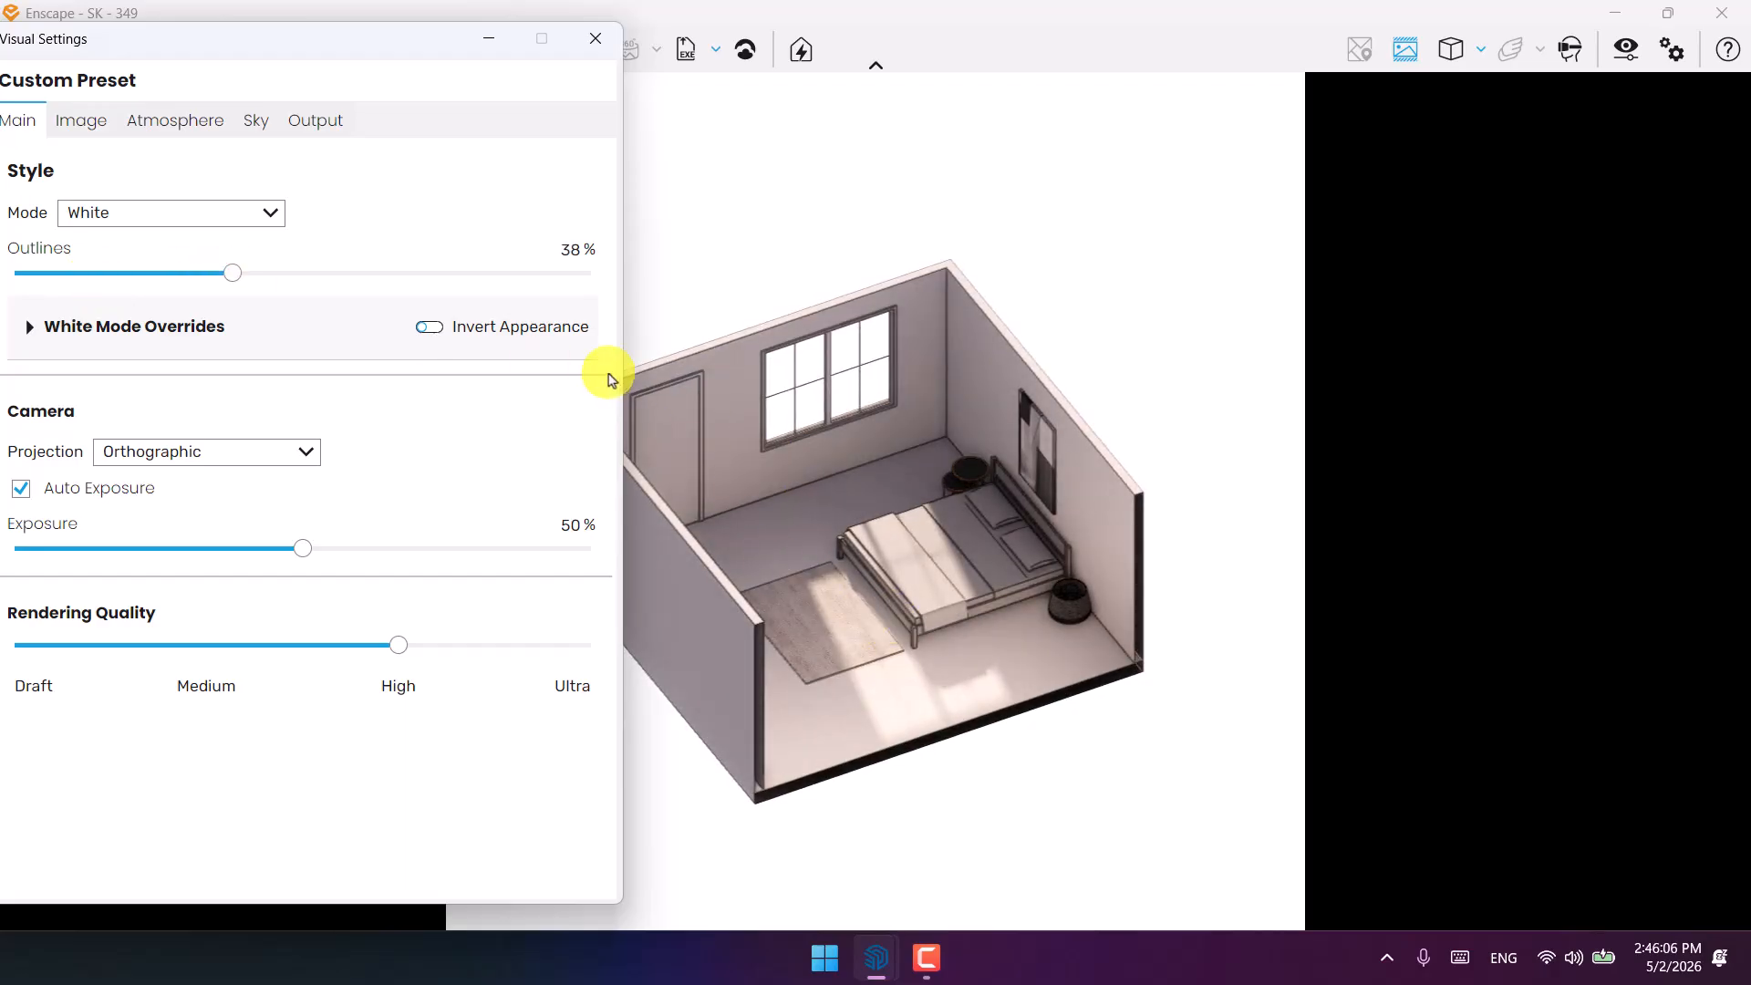
pyautogui.click(569, 248)
pyautogui.write('6')
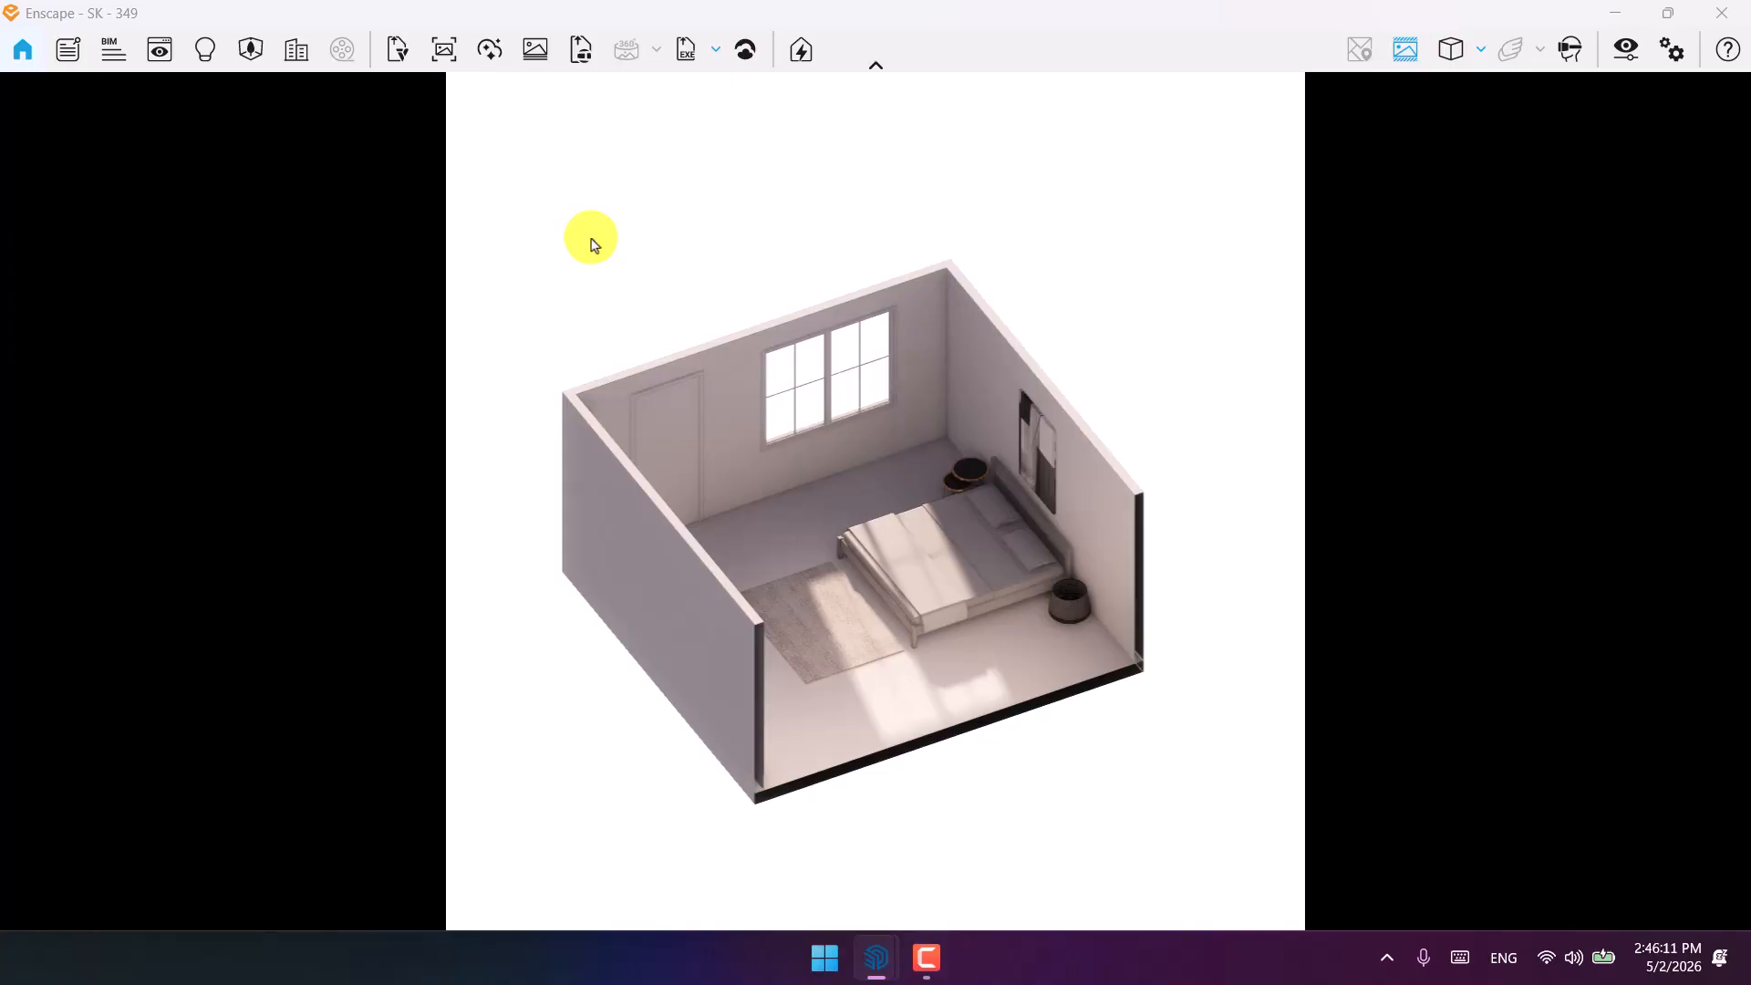
# Save a screenshot of the partly coloured render to the Desktop as a PNG named 1.
pyautogui.click(443, 50)
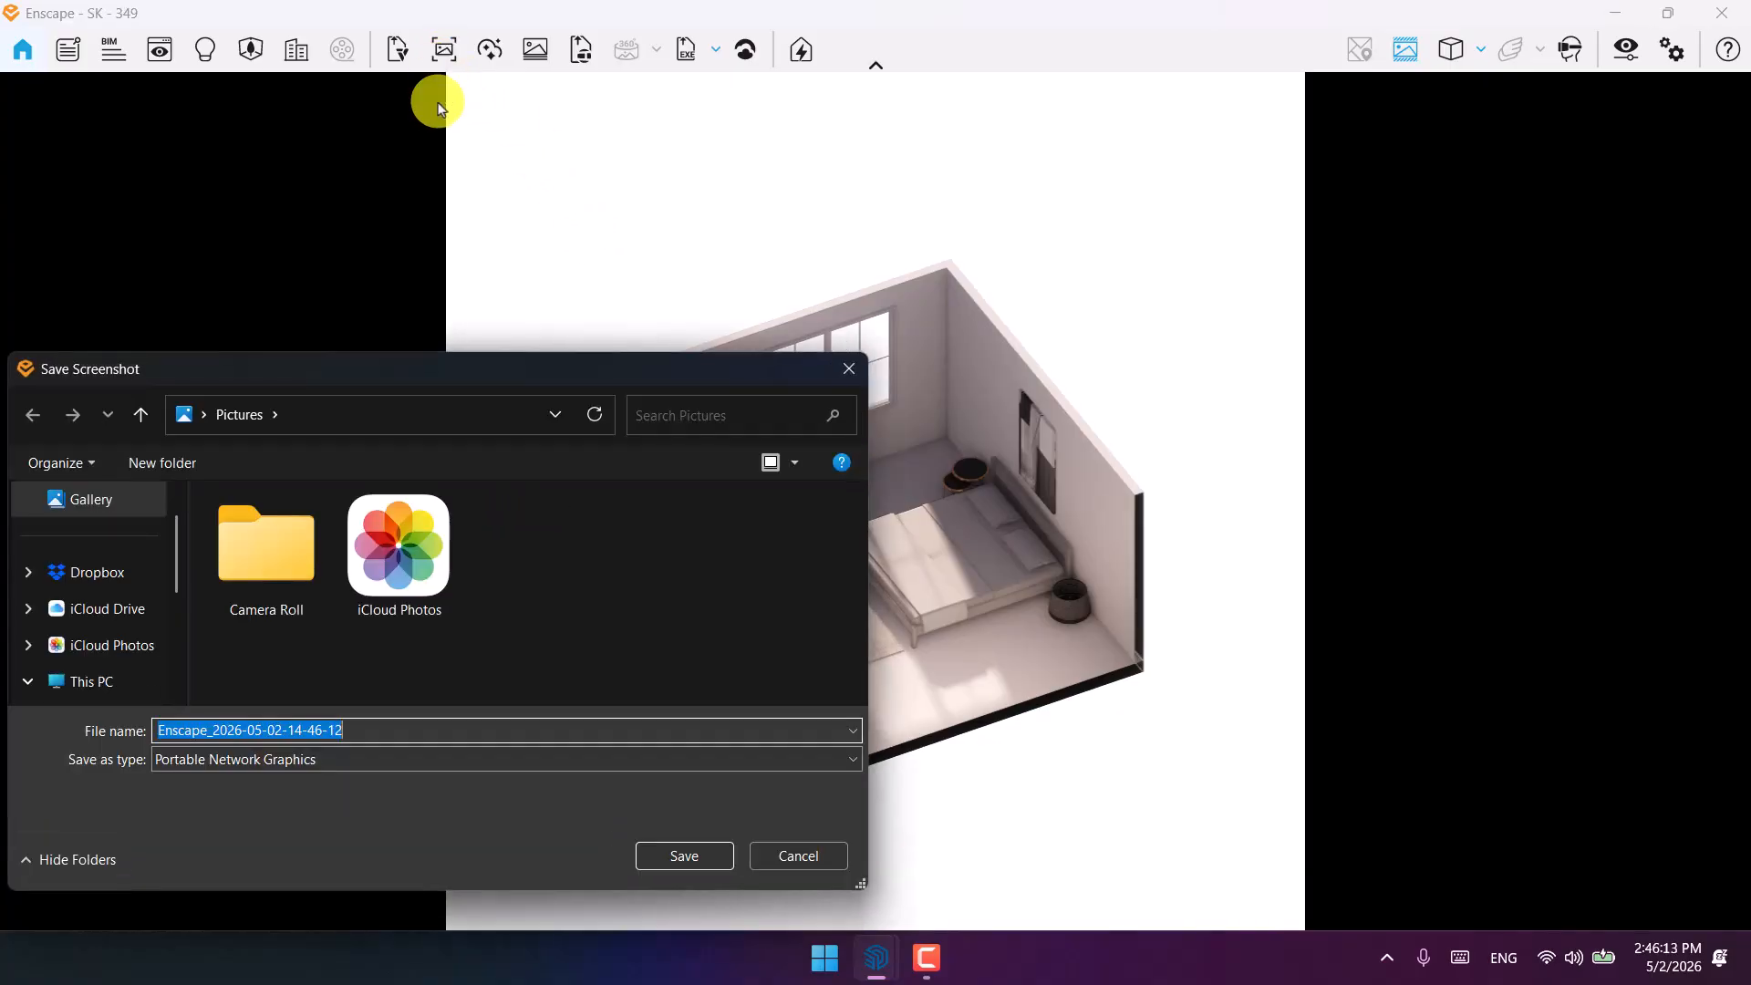
pyautogui.click(204, 416)
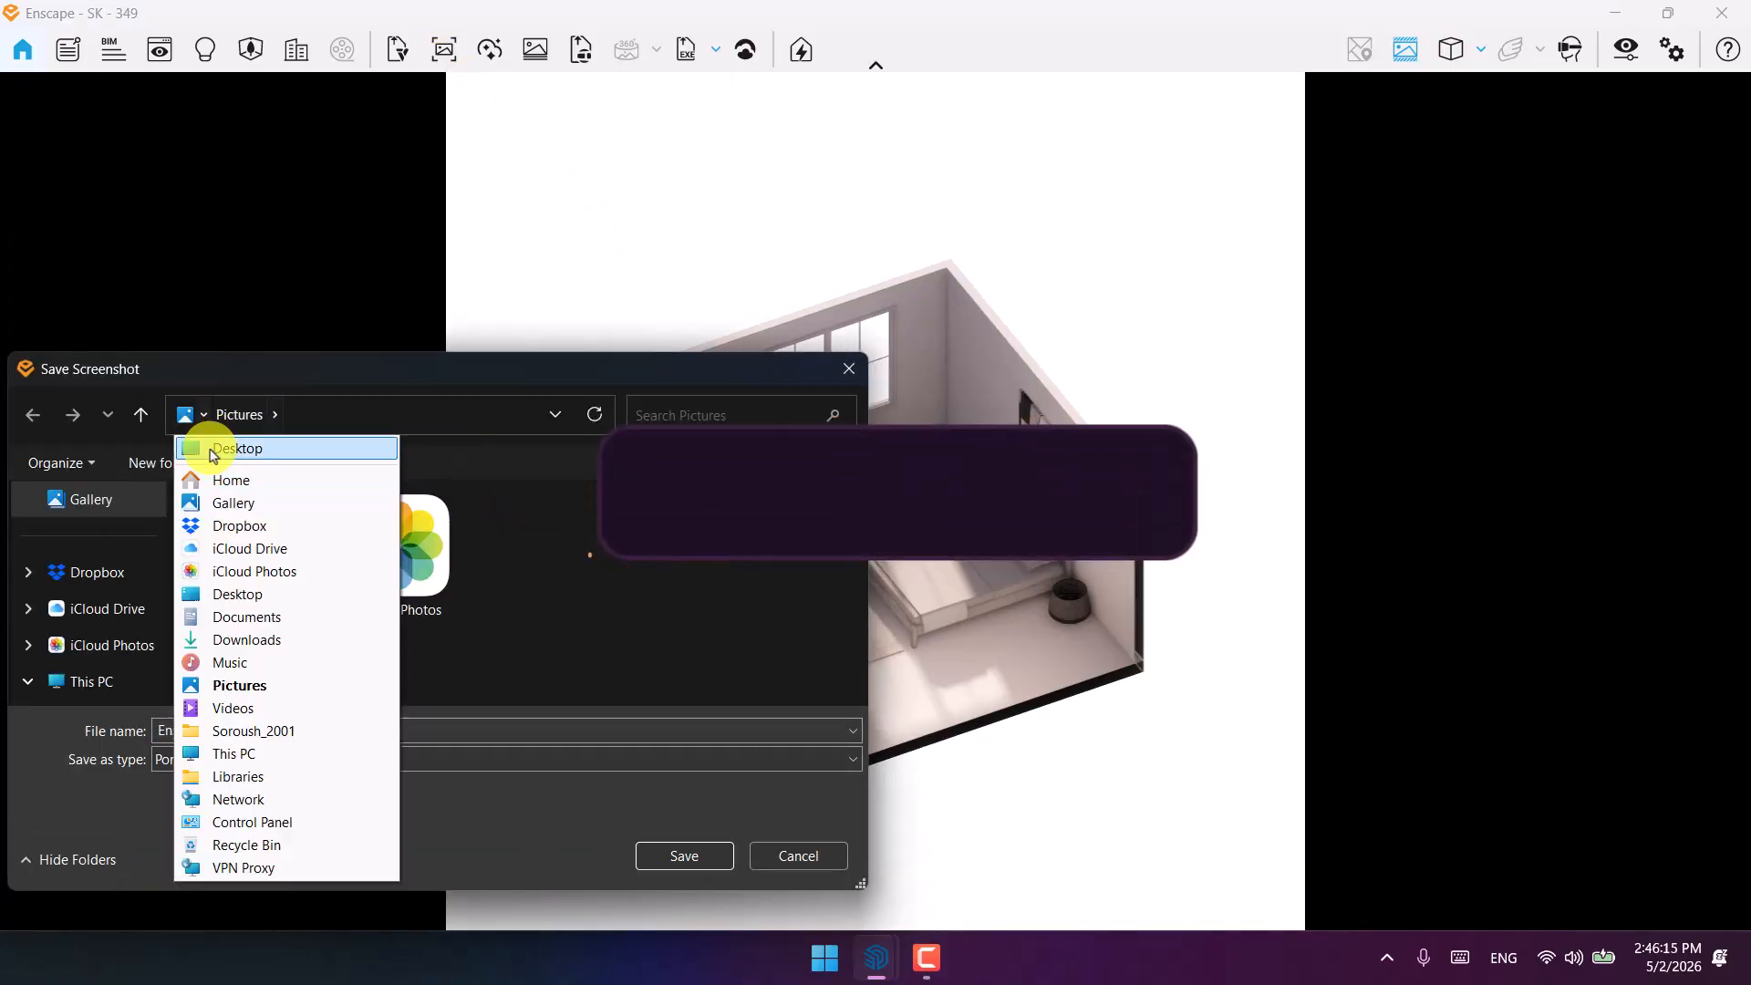
pyautogui.click(255, 587)
pyautogui.write('1')
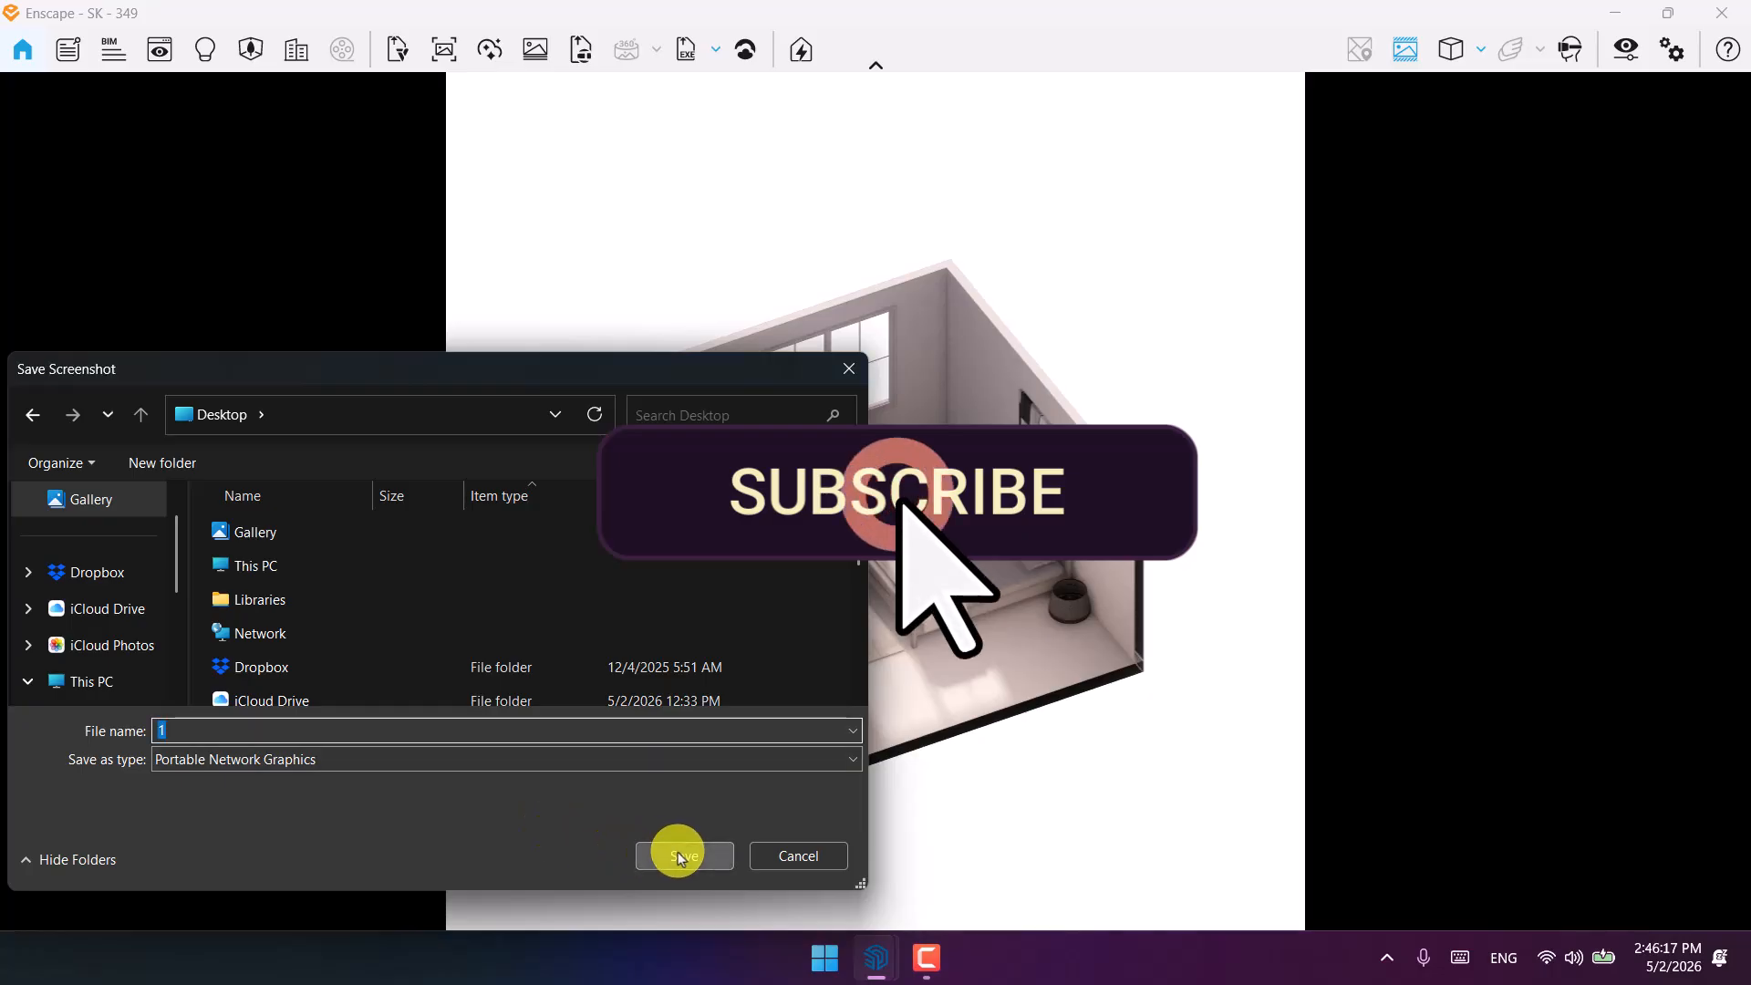
pyautogui.click(677, 854)
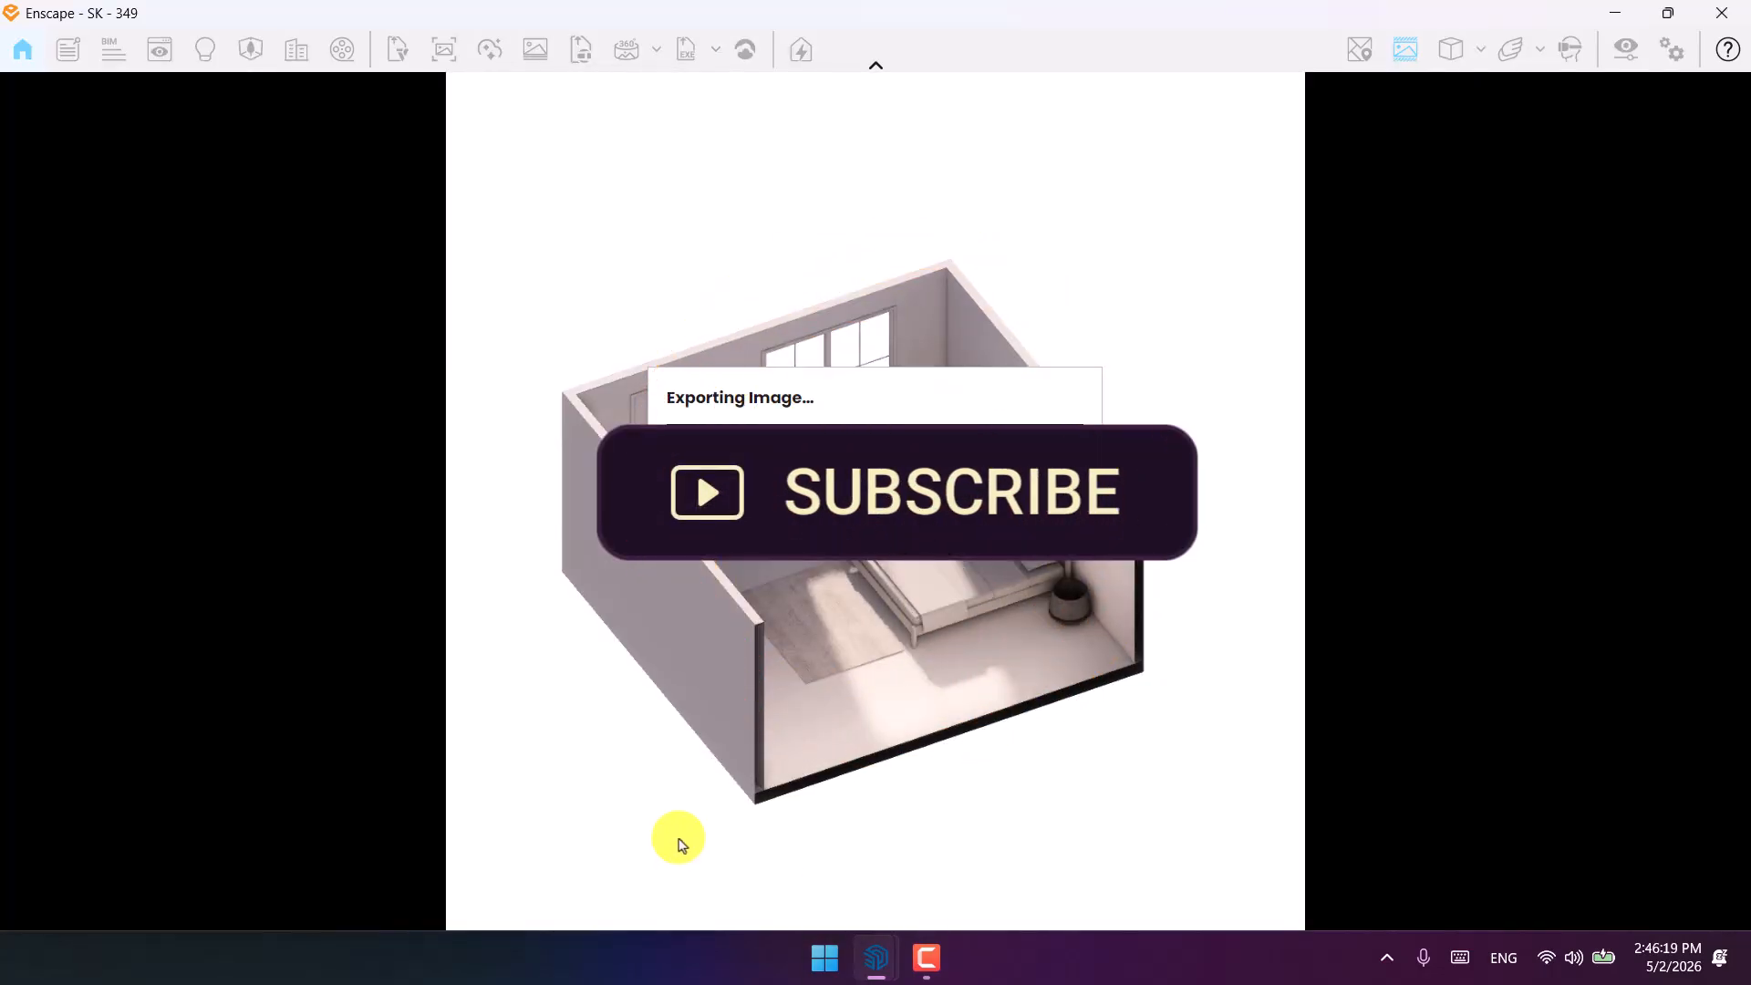
# Turn off the furniture asset category in the White Mode Overrides and close the Visual Settings.
pyautogui.click(1617, 61)
pyautogui.click(672, 328)
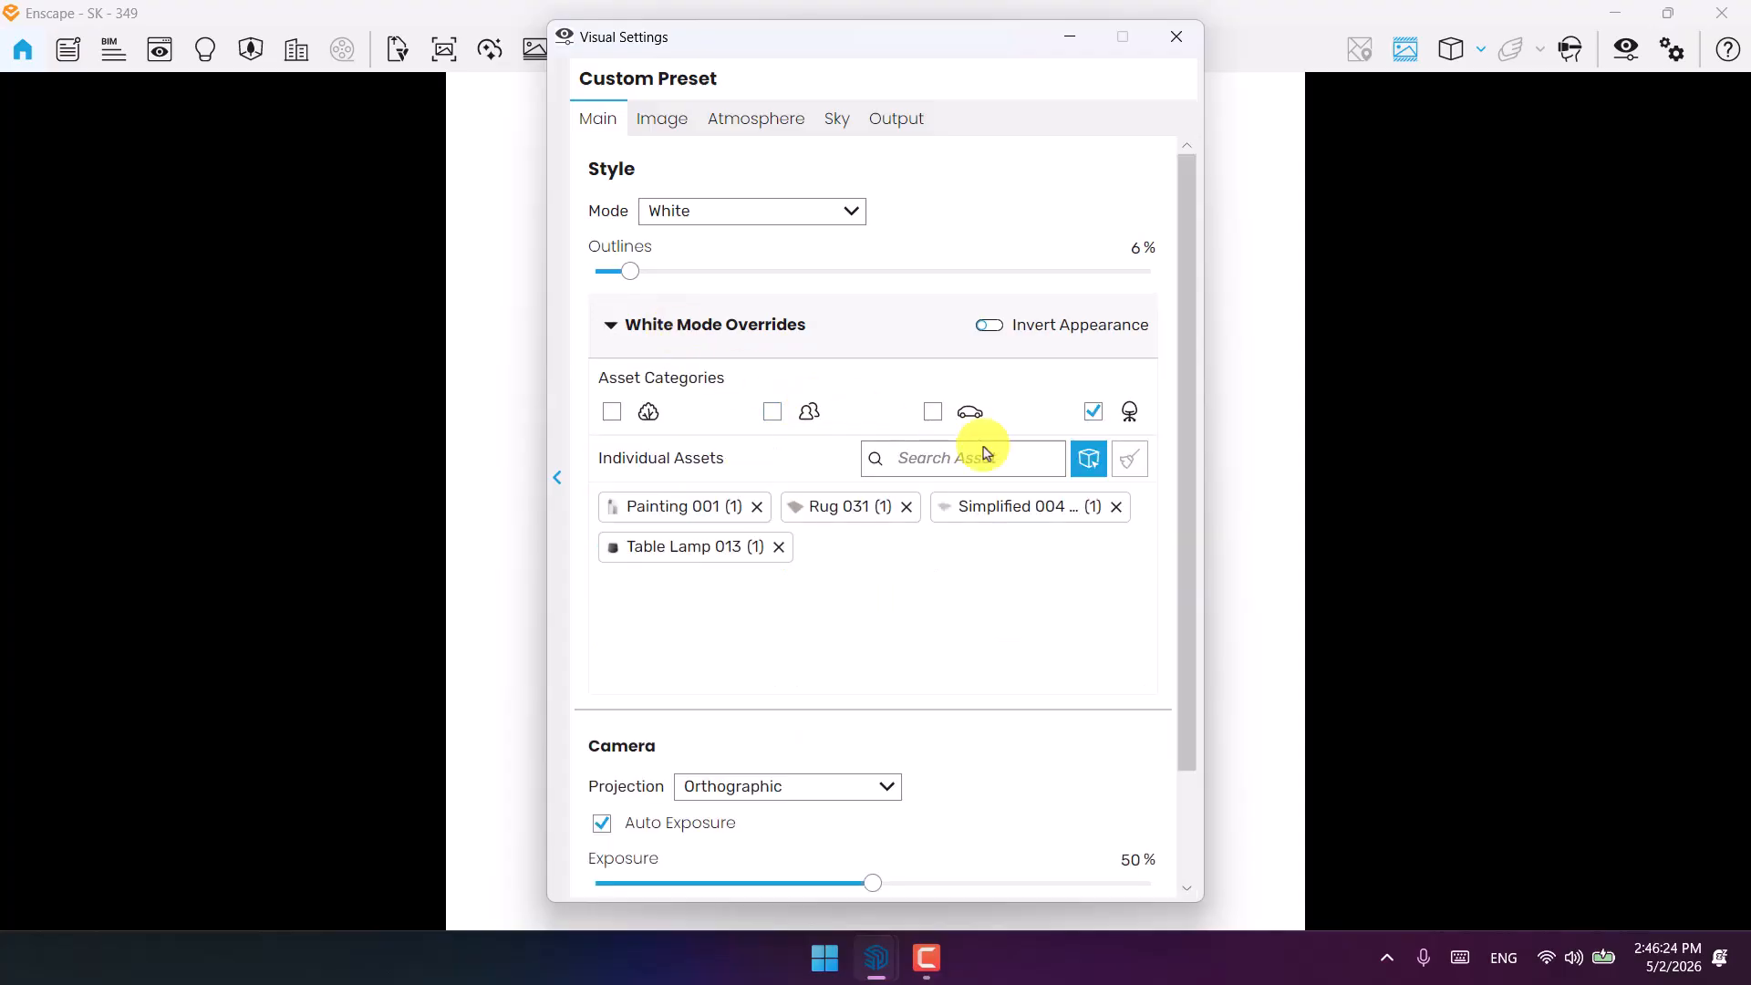
pyautogui.click(1176, 36)
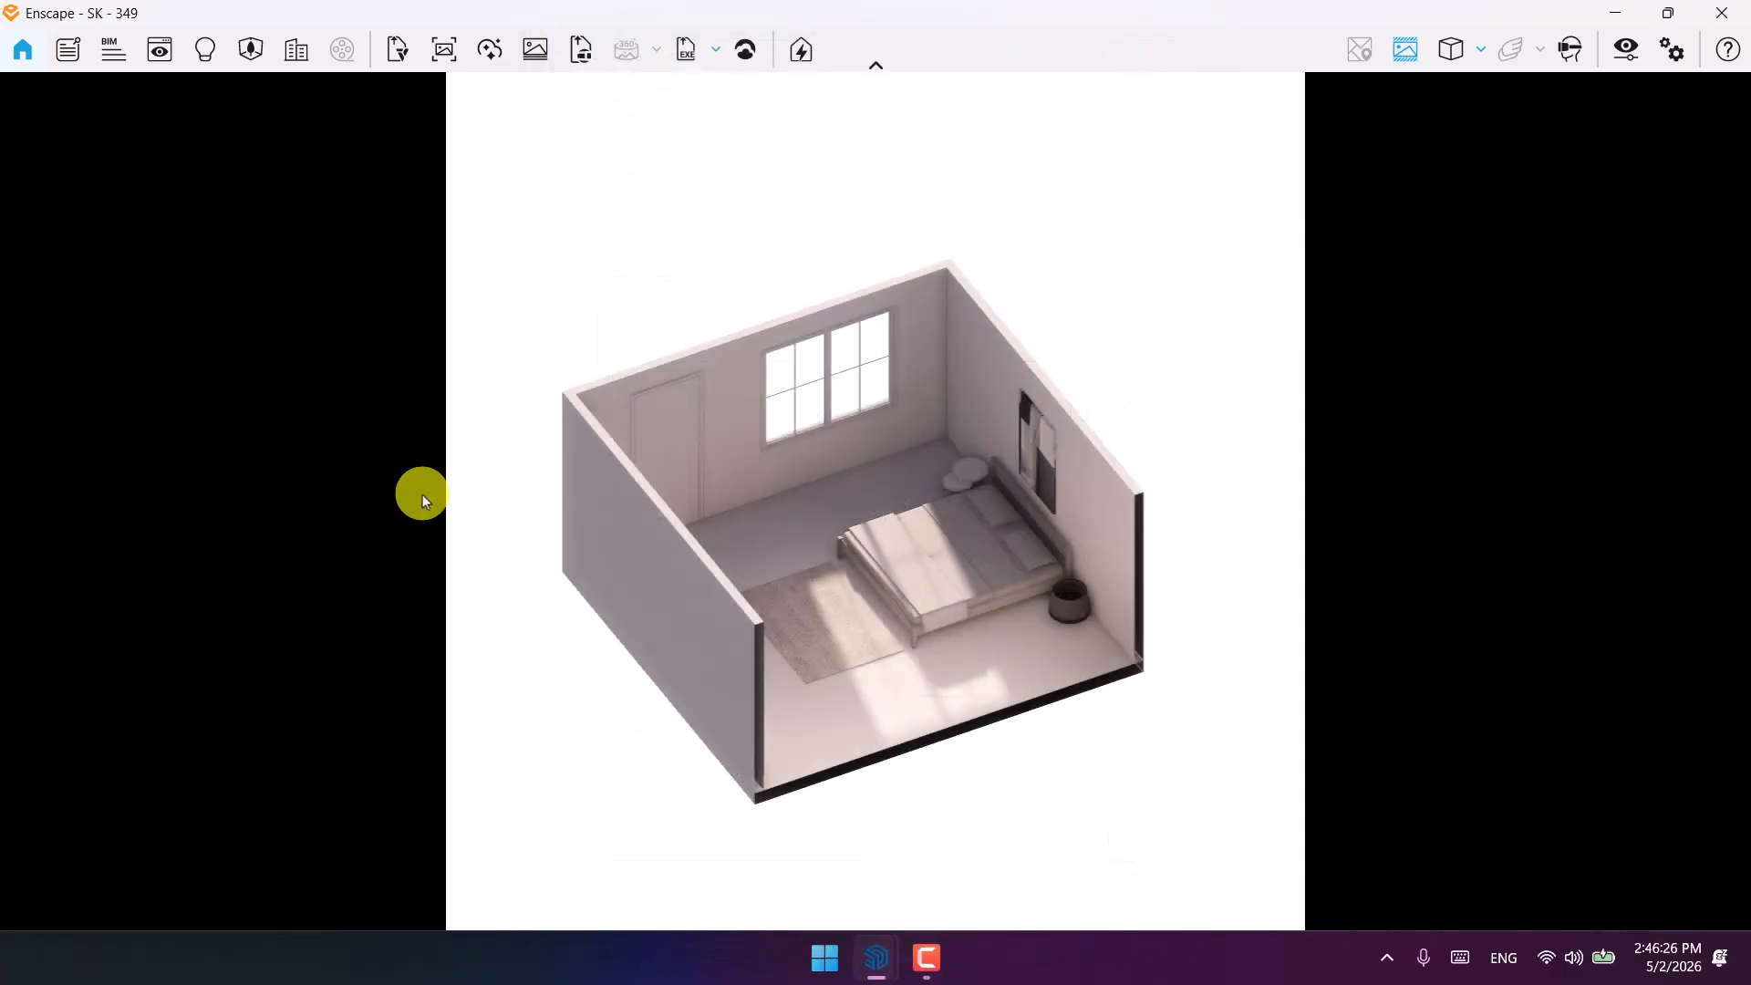
# Remove Painting 001, Rug 031, Simplified 004 and Table Lamp 013 from the White Mode individual assets, then close the Visual Settings.
pyautogui.click(1632, 68)
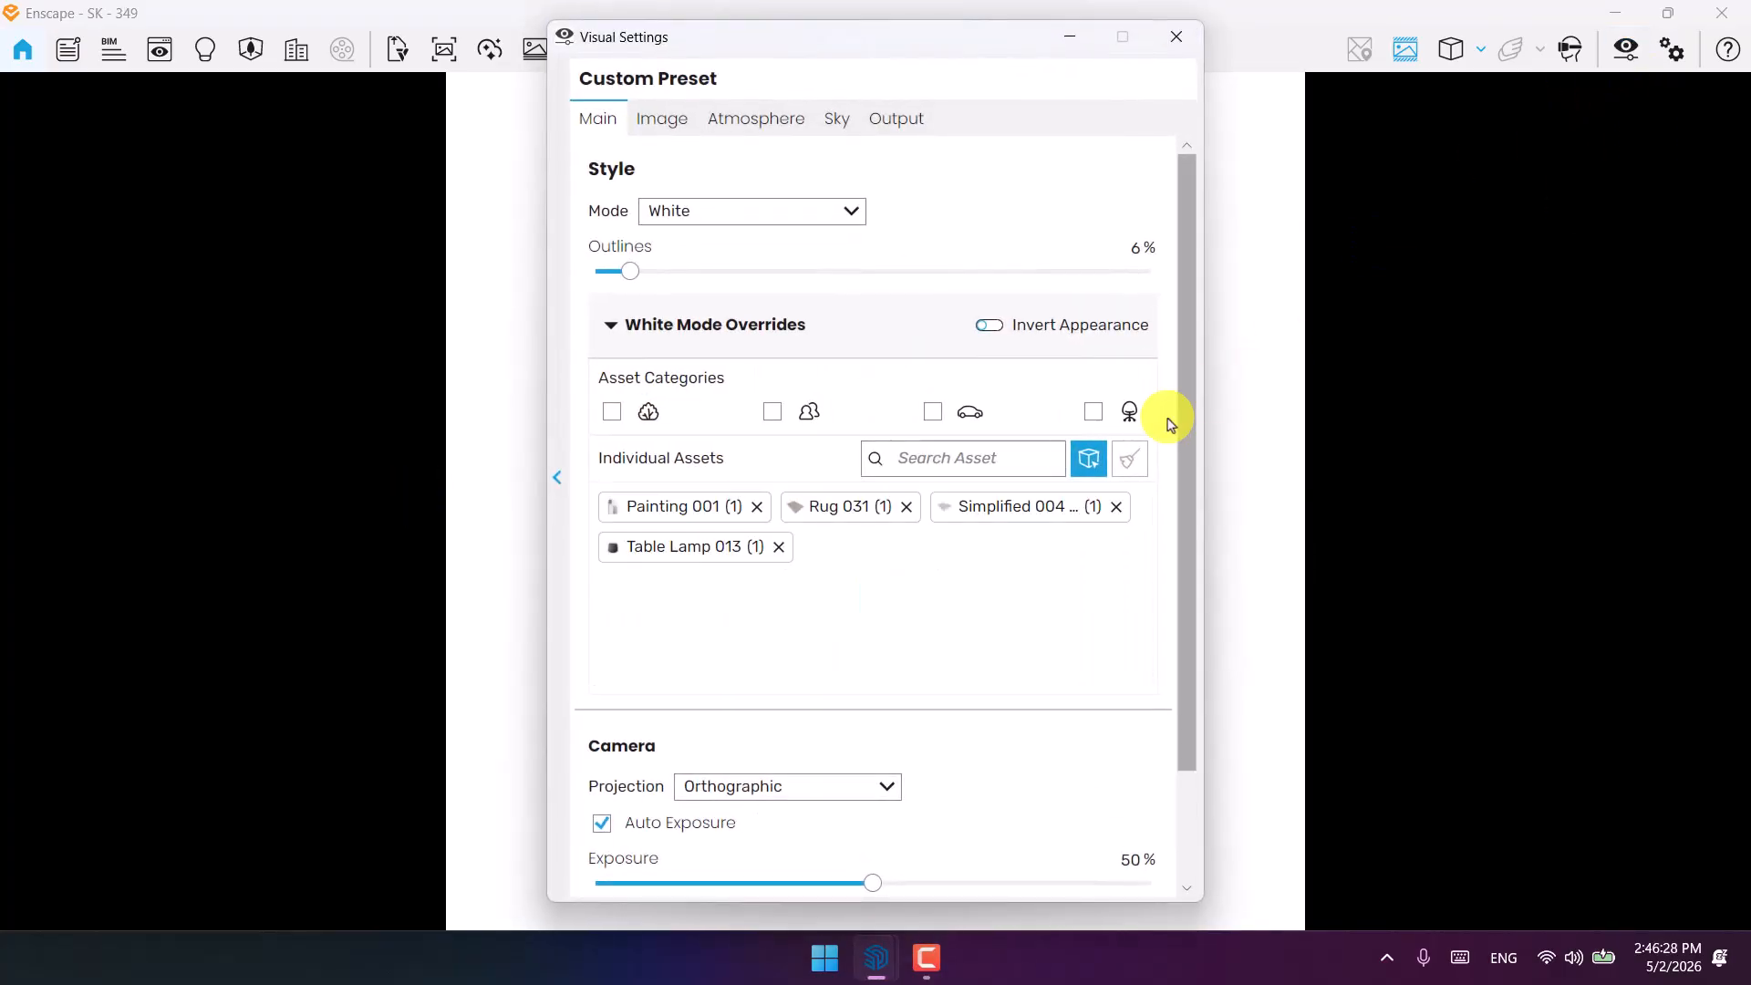
pyautogui.click(1097, 507)
pyautogui.click(905, 507)
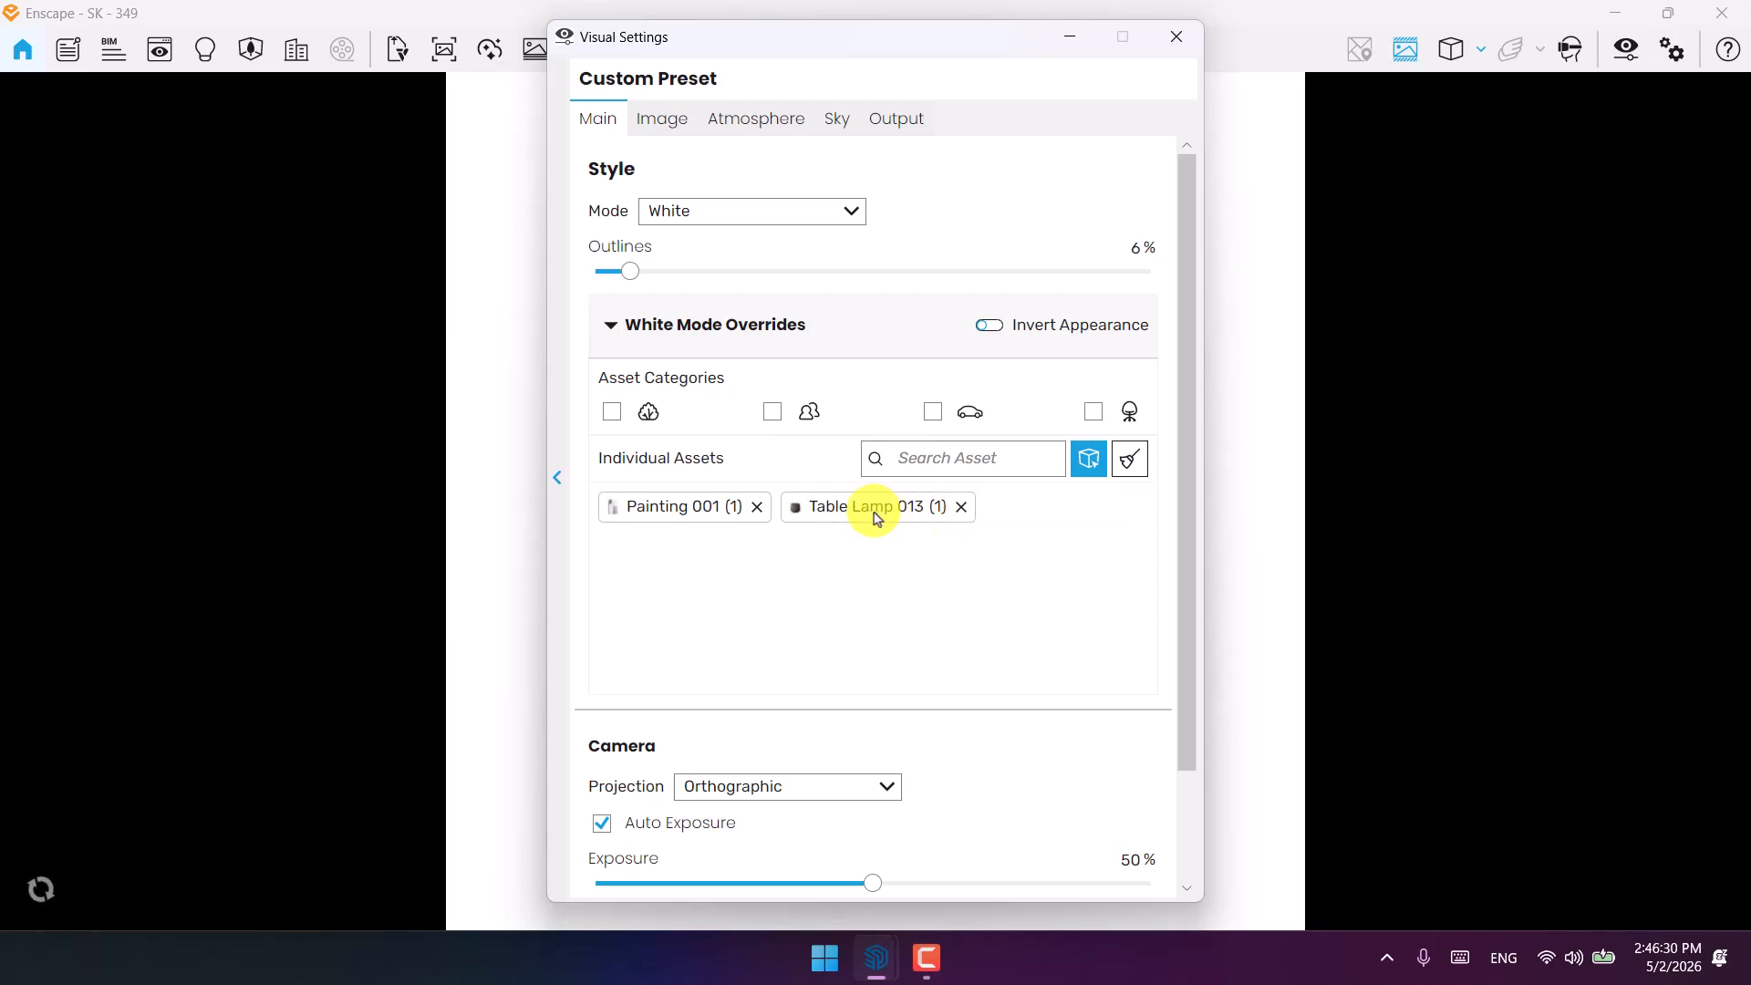
pyautogui.click(756, 508)
pyautogui.click(773, 507)
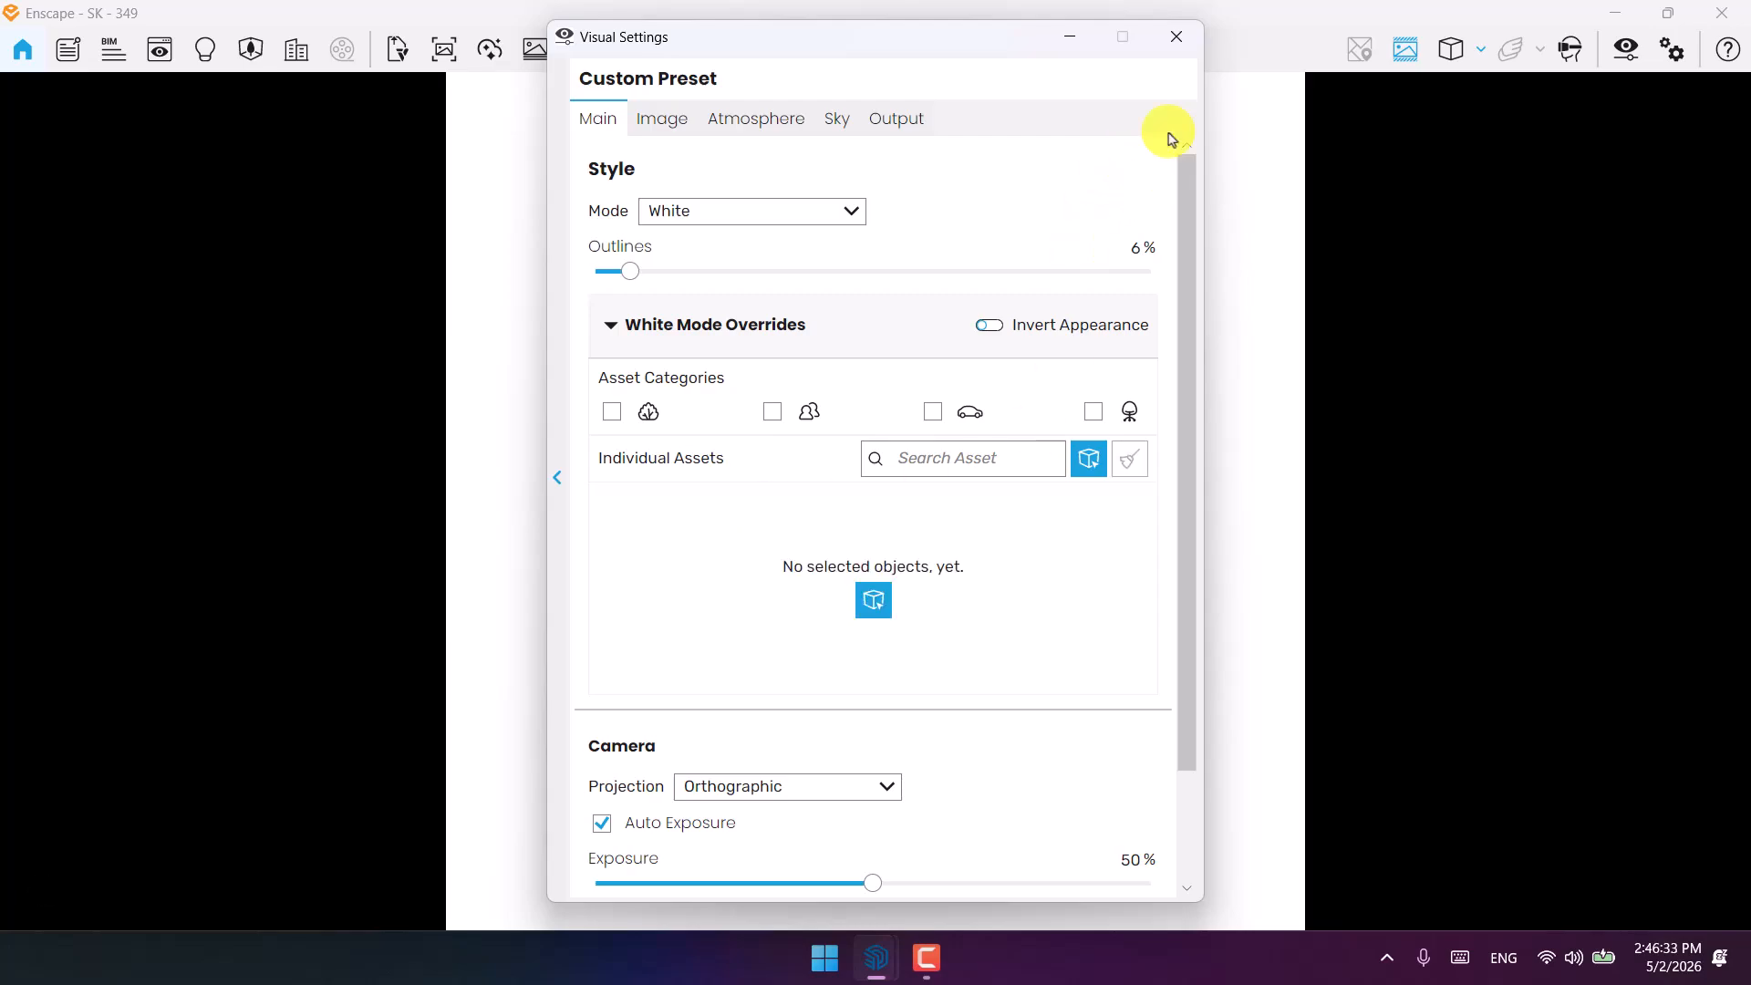
pyautogui.click(1177, 36)
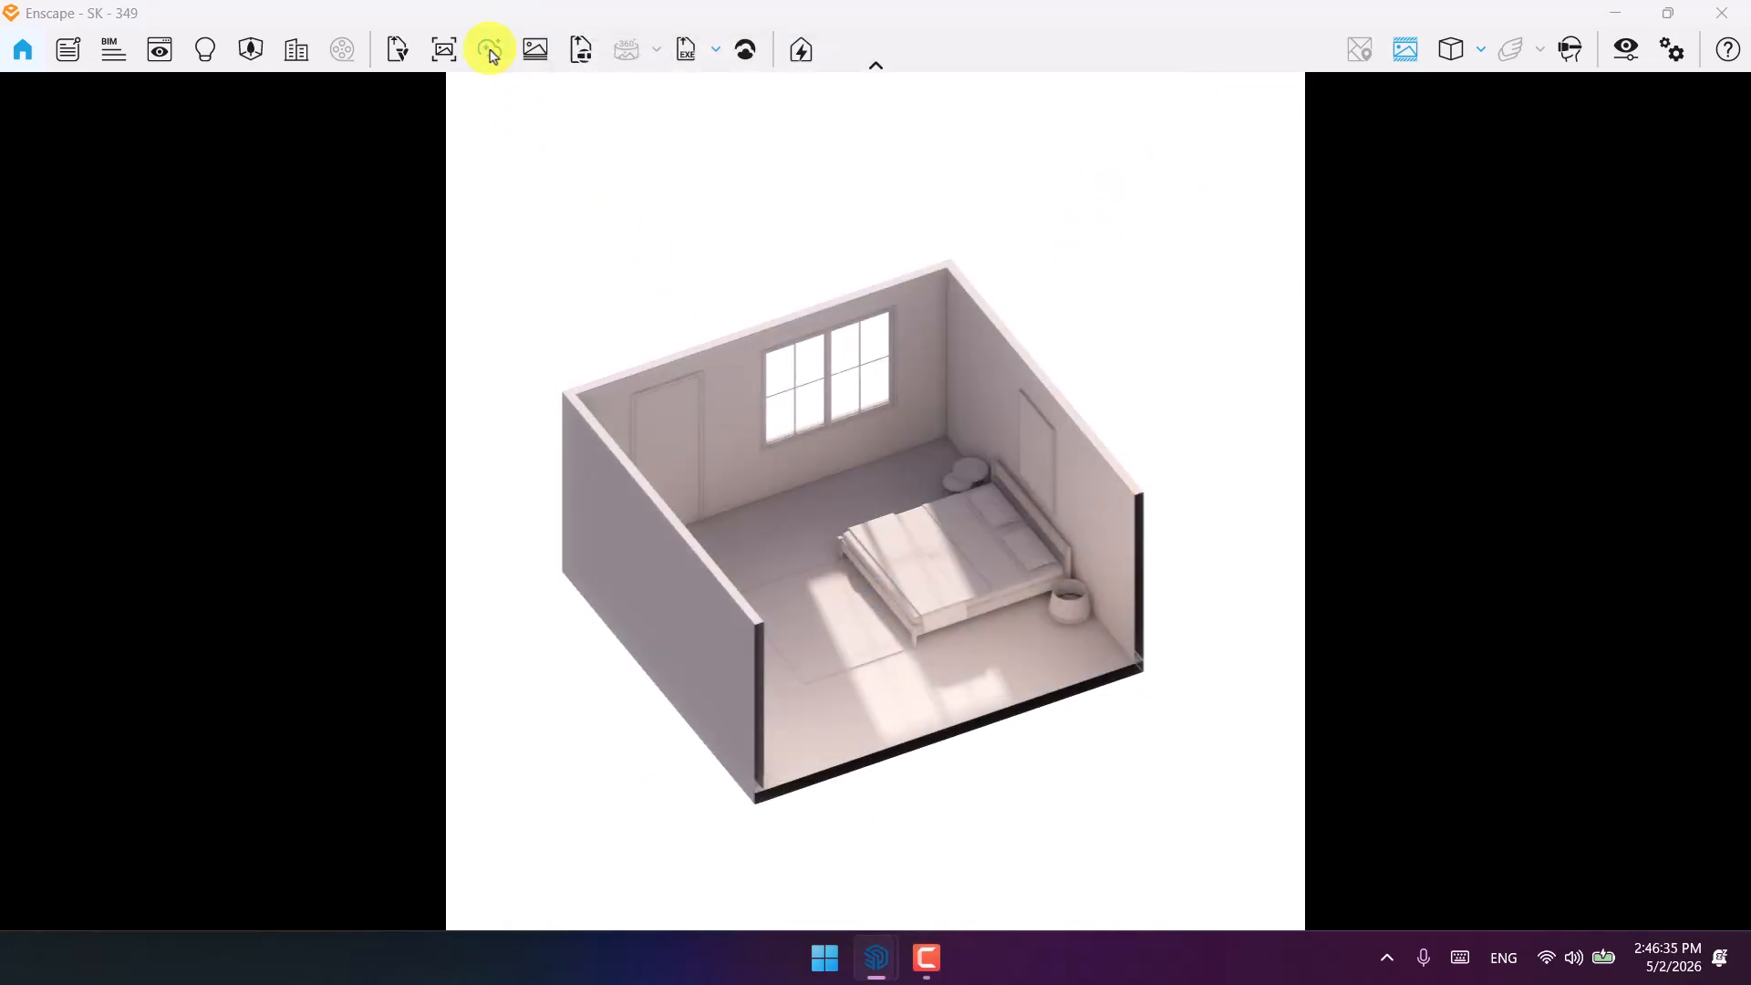
# Save a screenshot of the fully white render to the Desktop as a PNG named 2.
pyautogui.click(444, 49)
pyautogui.write('2')
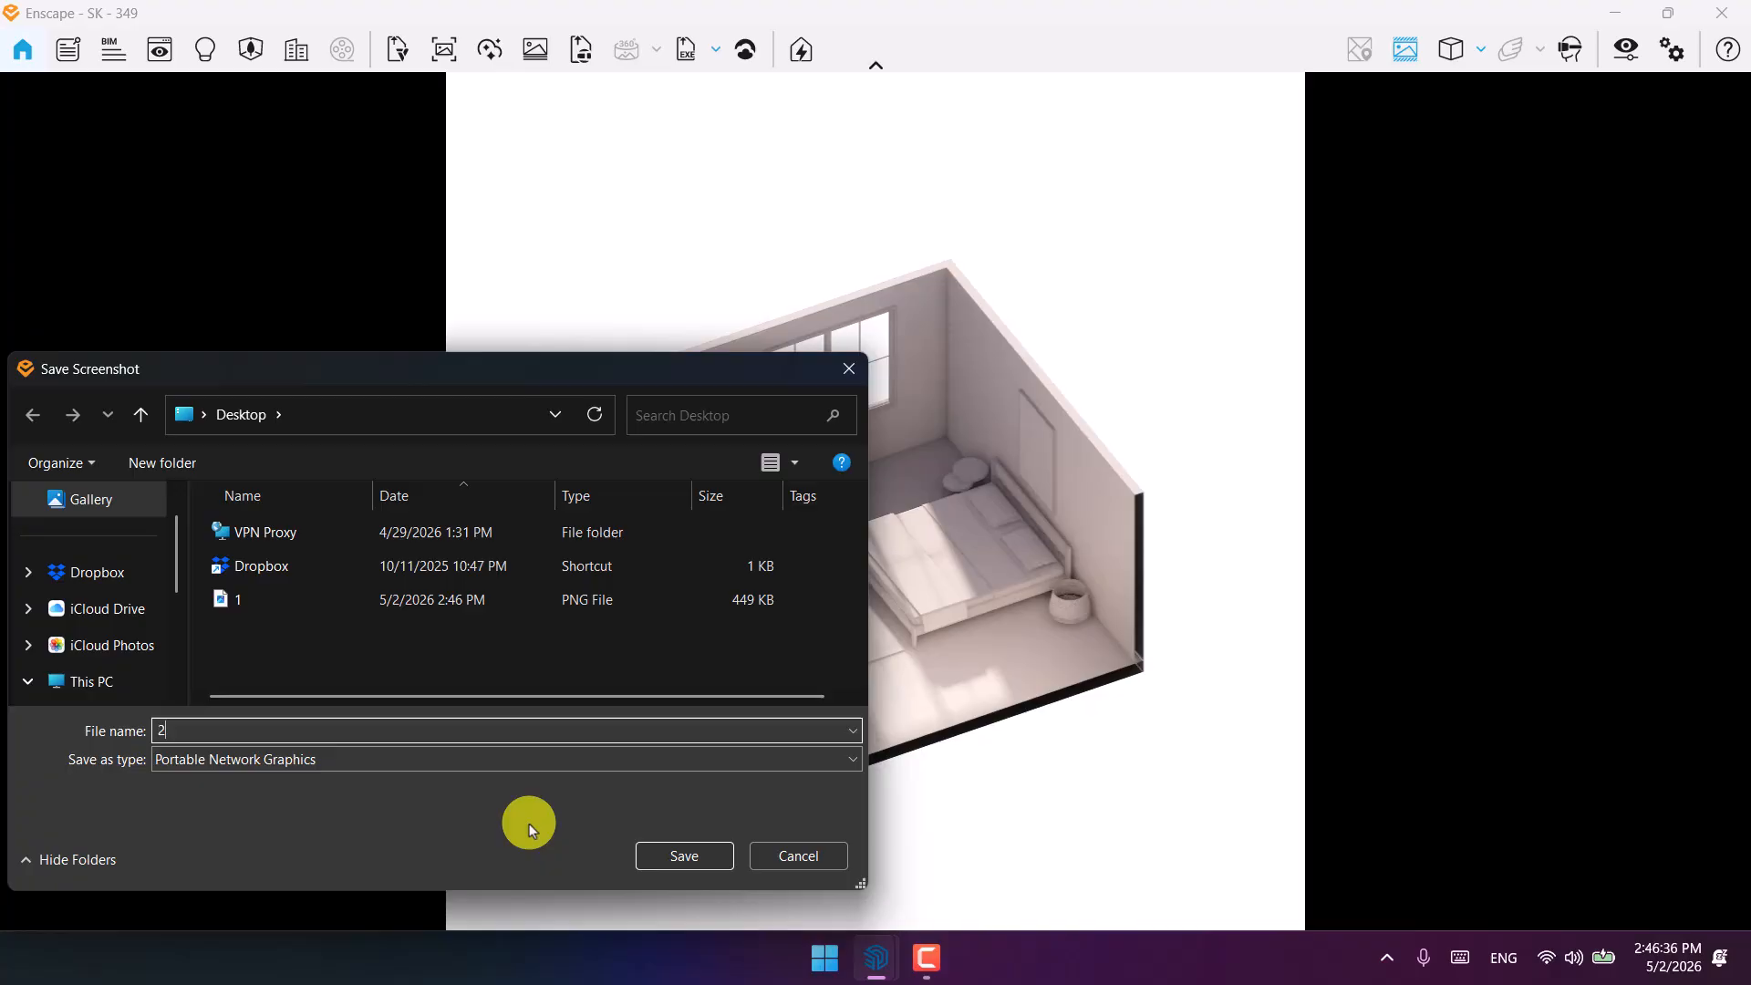
pyautogui.click(665, 856)
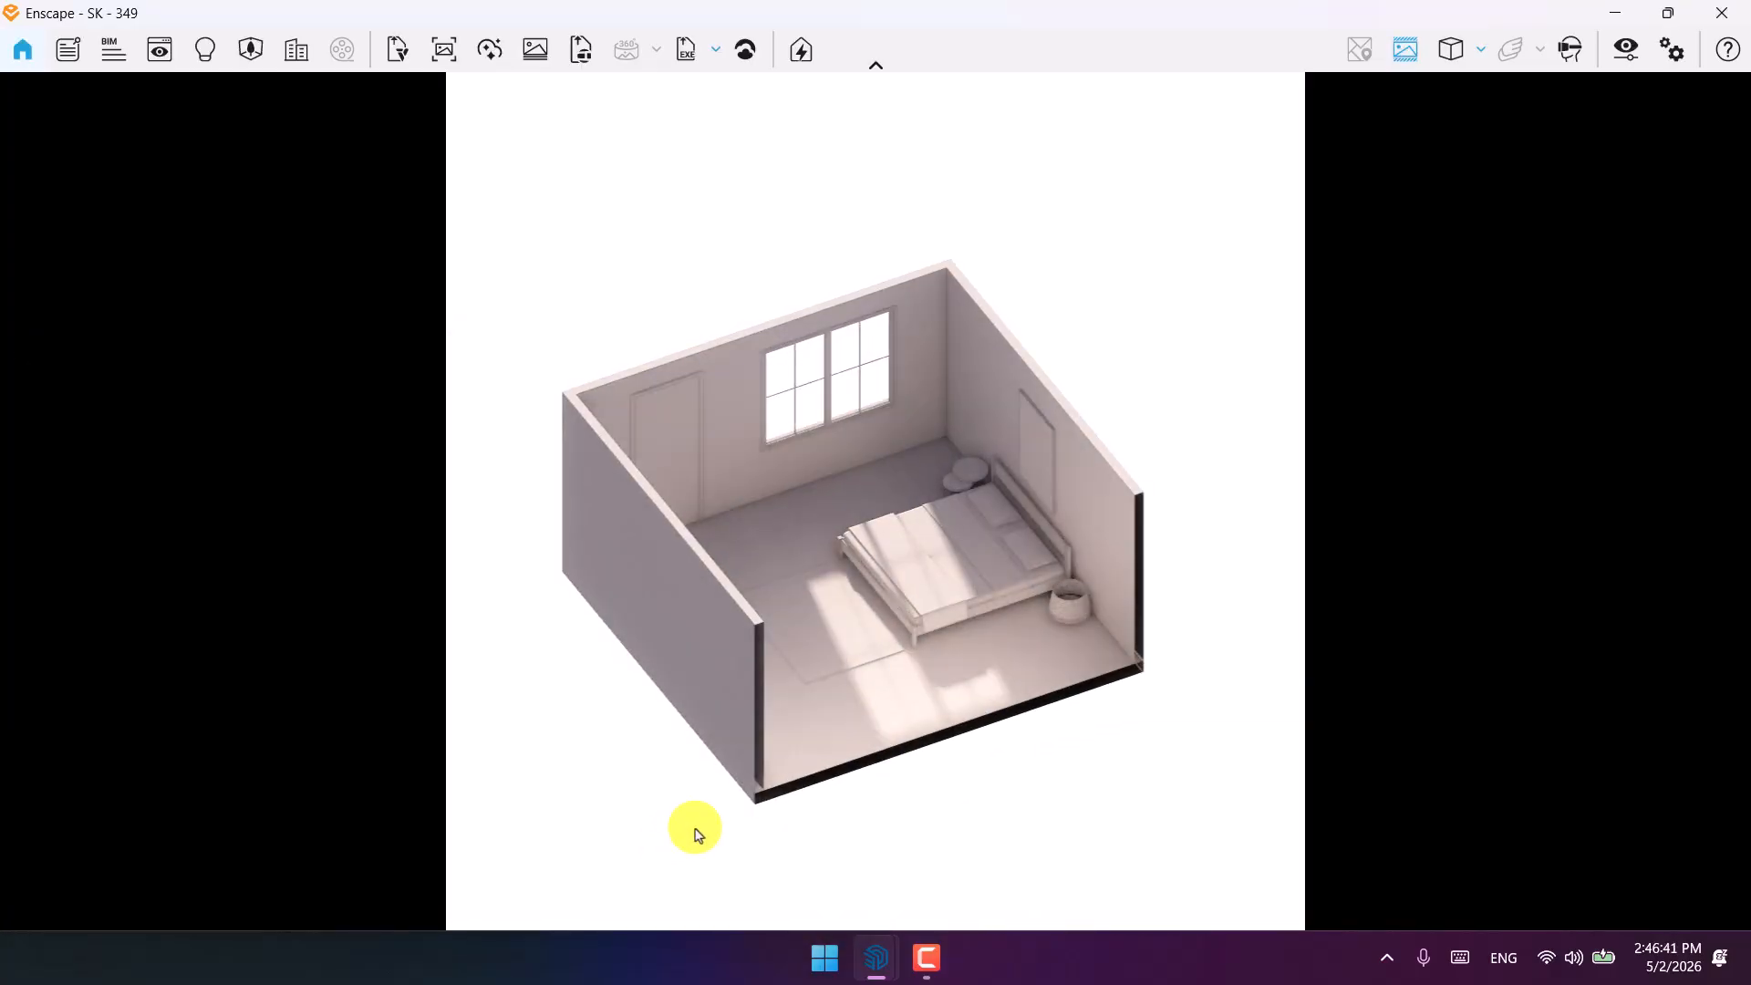
# Open 1.png and 2.png from the desktop in Photos and arrange them side by side for comparison.
pyautogui.press('super+d')
pyautogui.click(966, 410)
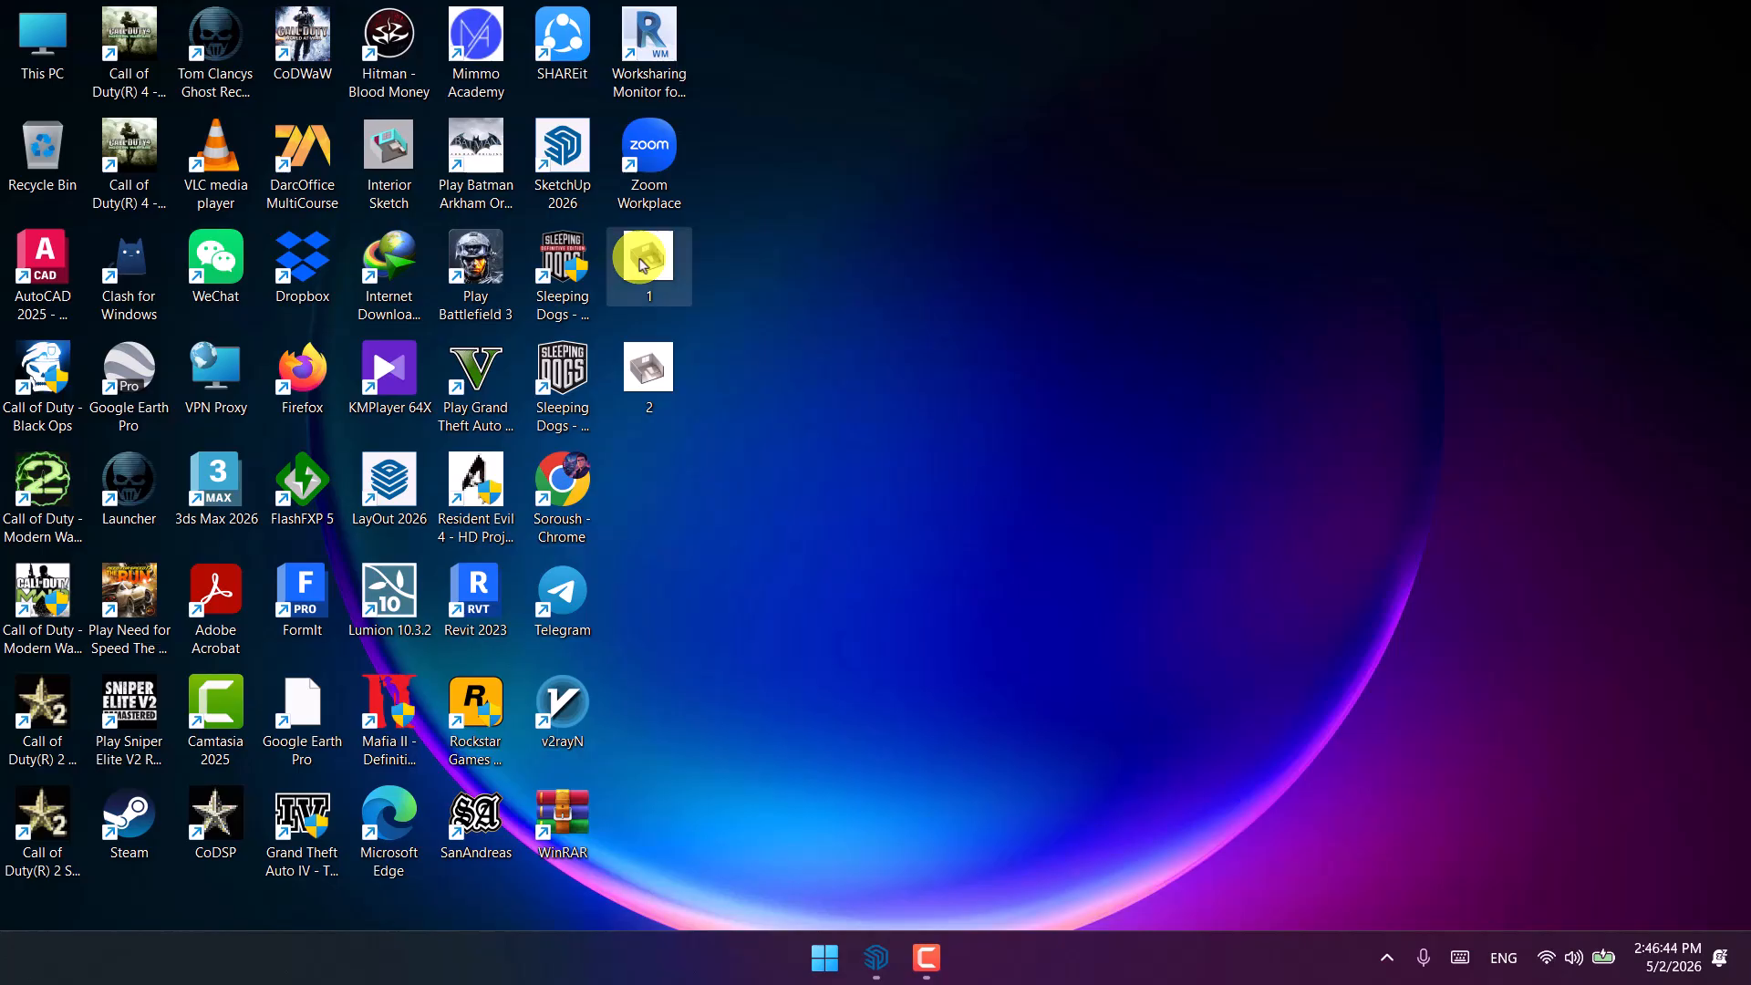
pyautogui.doubleClick(642, 265)
pyautogui.moveTo(840, 110); pyautogui.dragTo(1750, 207)
pyautogui.click(780, 200)
pyautogui.doubleClick(651, 365)
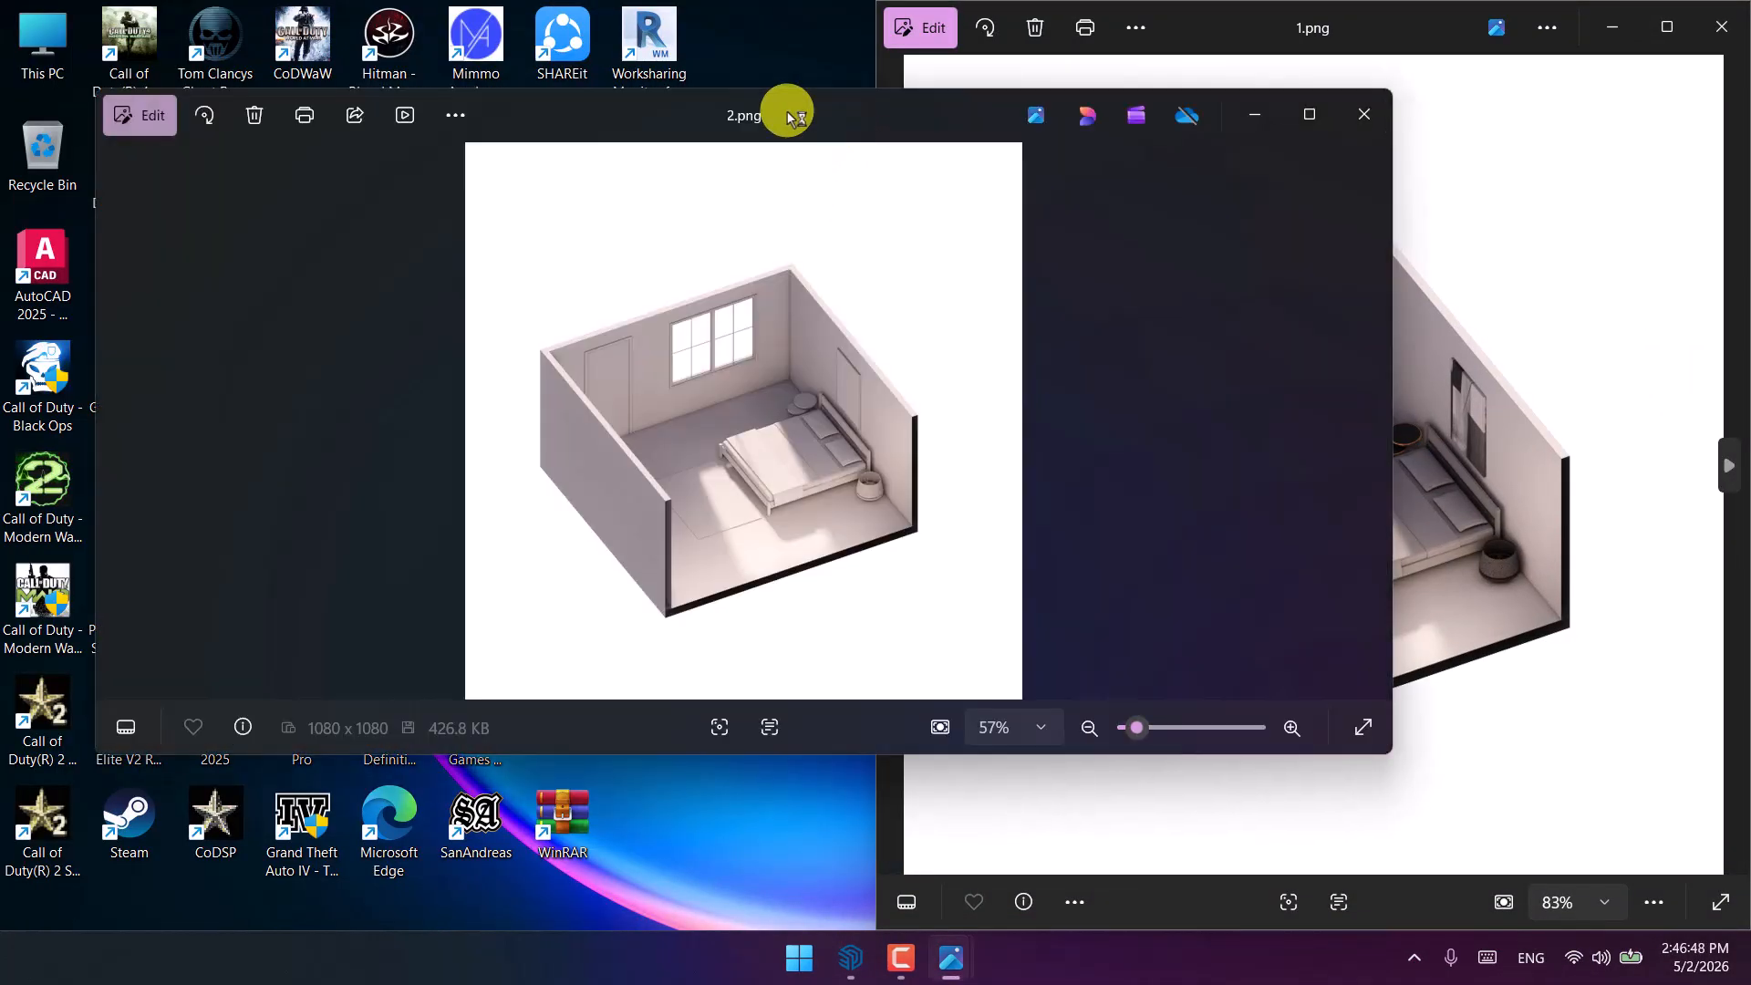
pyautogui.moveTo(785, 109); pyautogui.dragTo(4, 215)
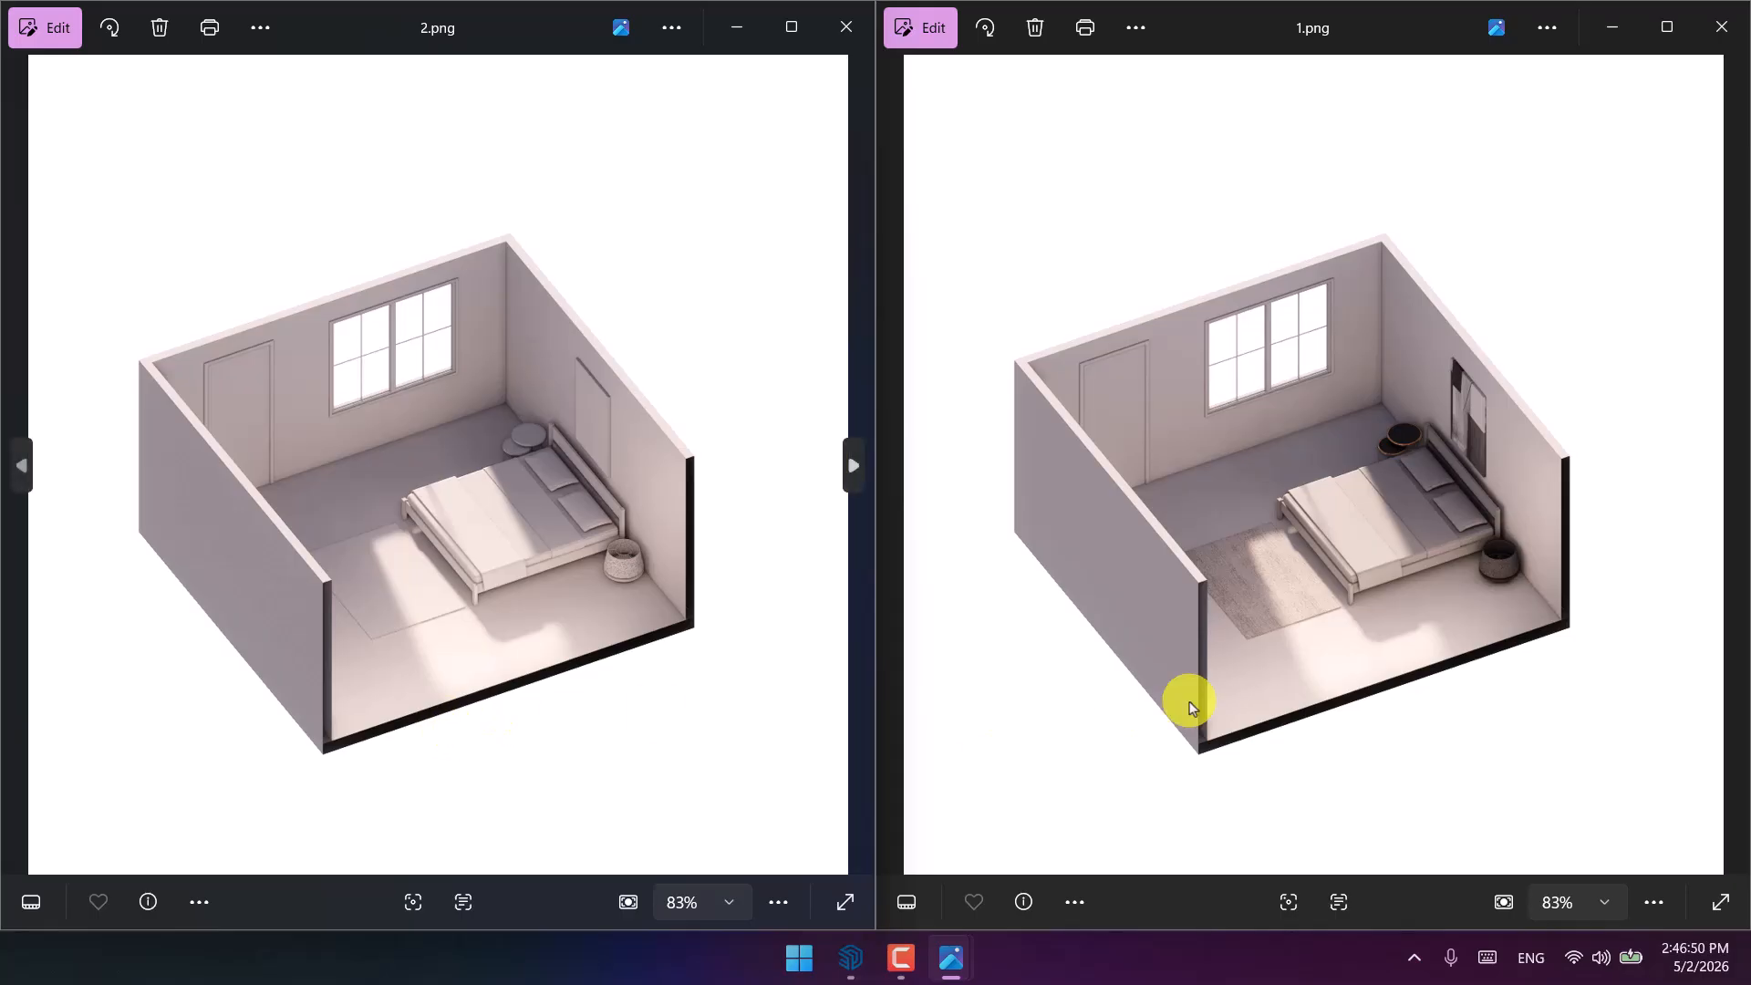
pyautogui.click(902, 954)
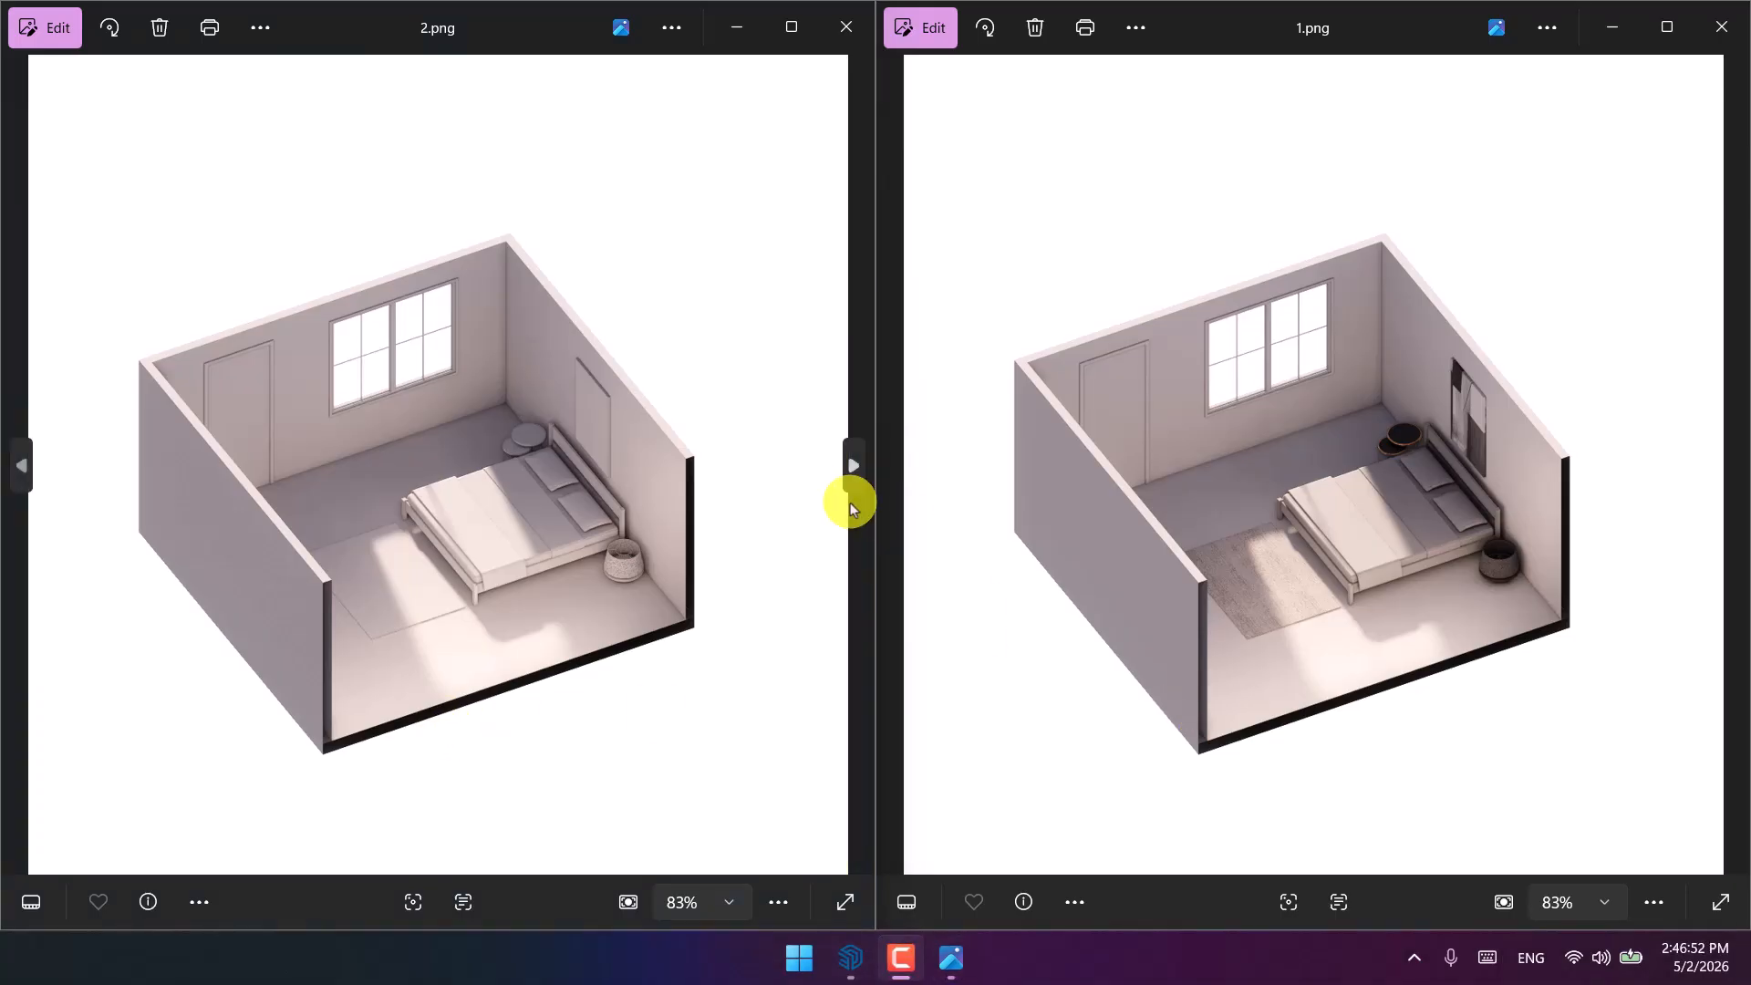